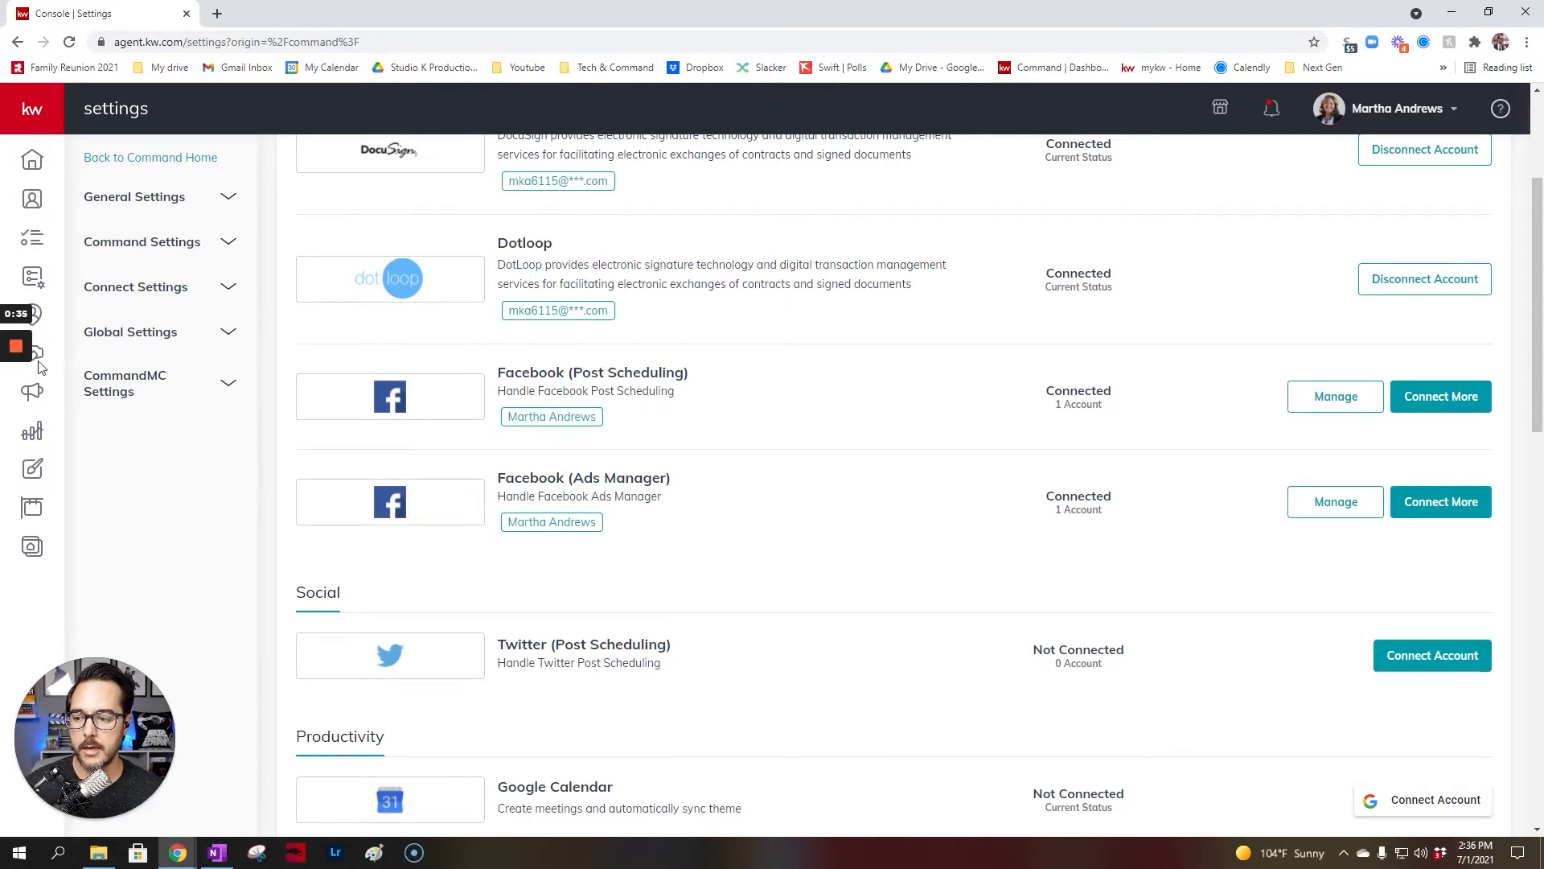
Step: Open the paid ads section of Campaigns and start a new paid Social Ad campaign
mouse_move(38, 139)
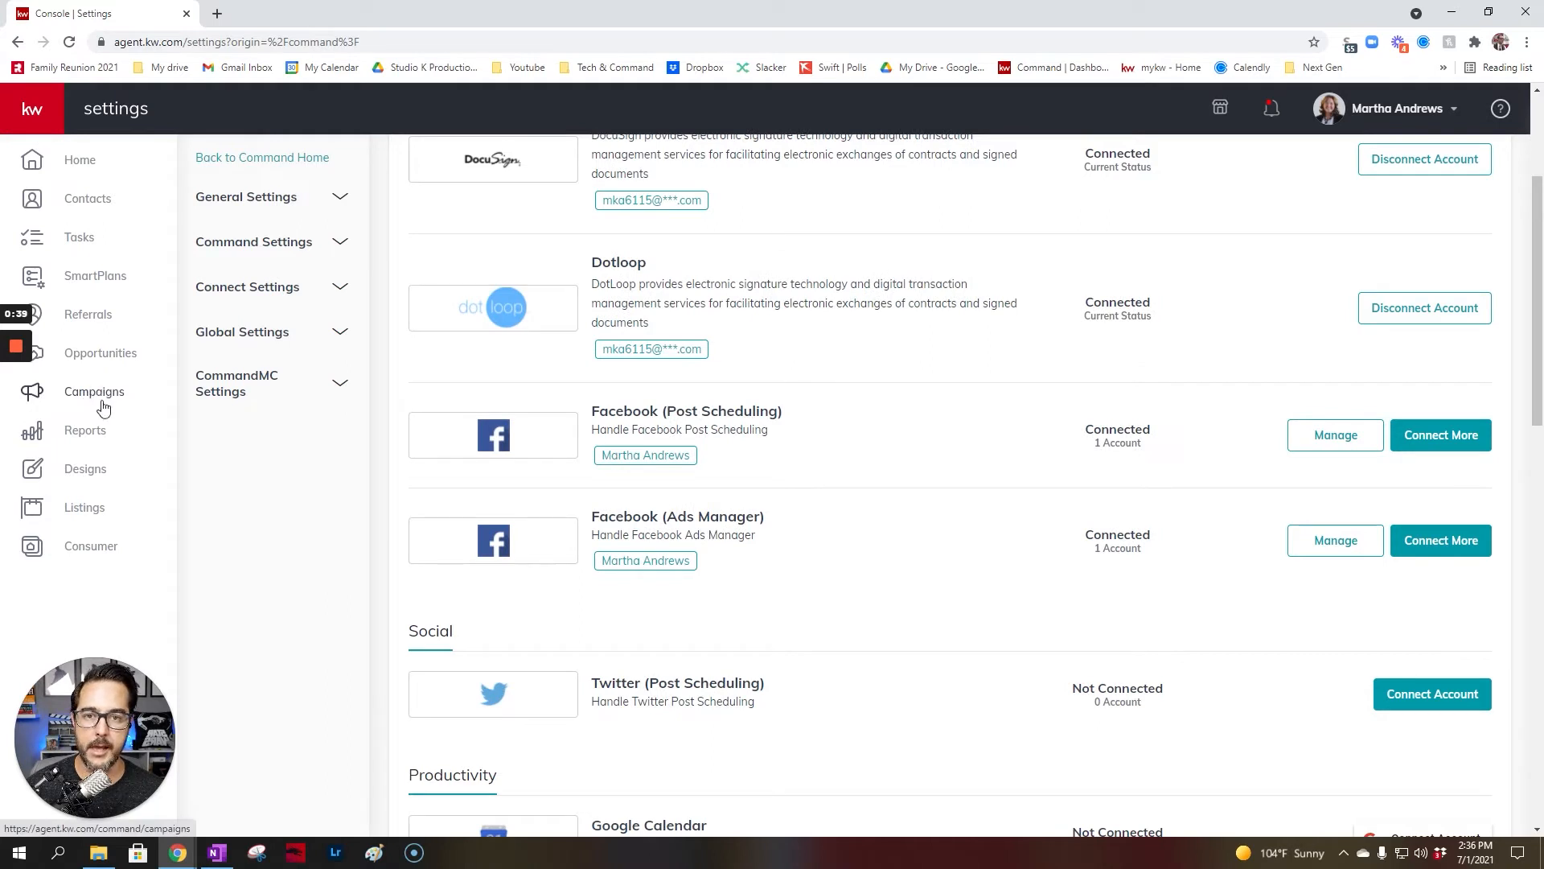
click(88, 399)
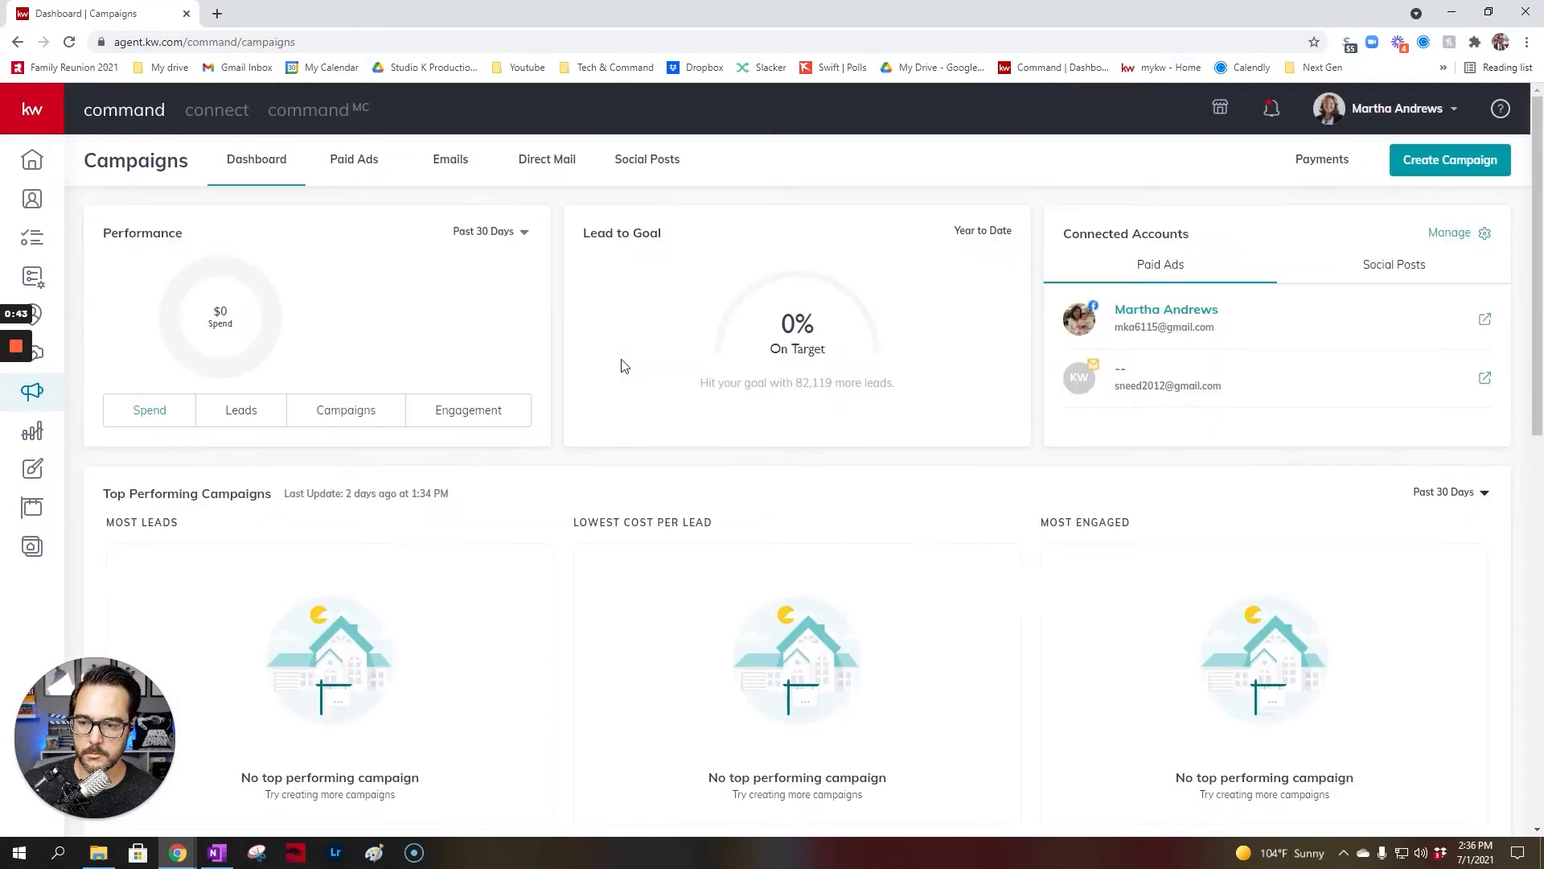
click(357, 167)
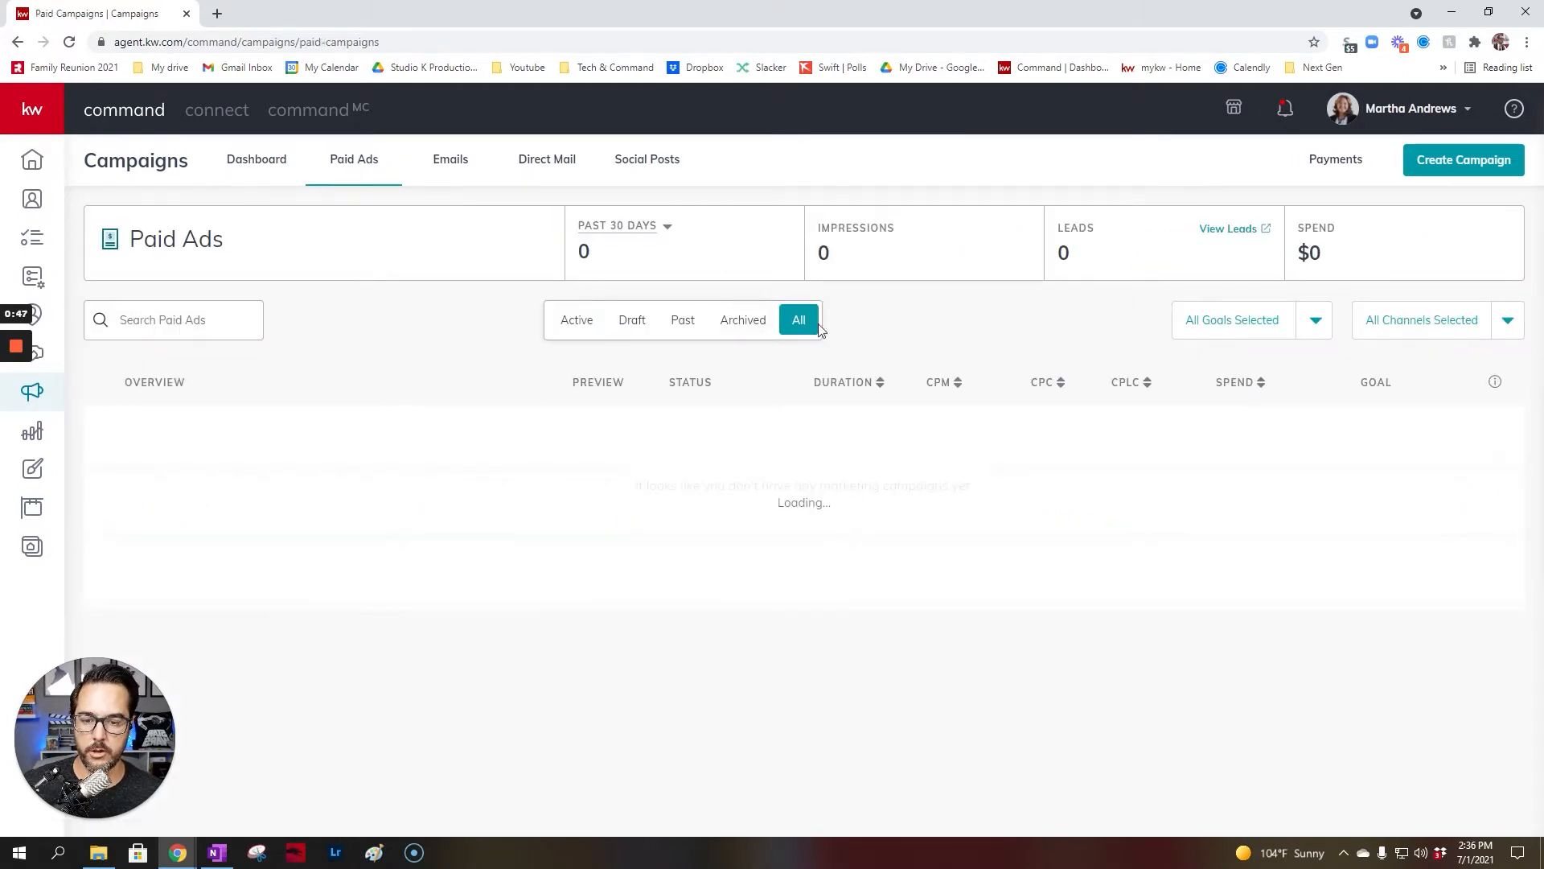
click(1463, 164)
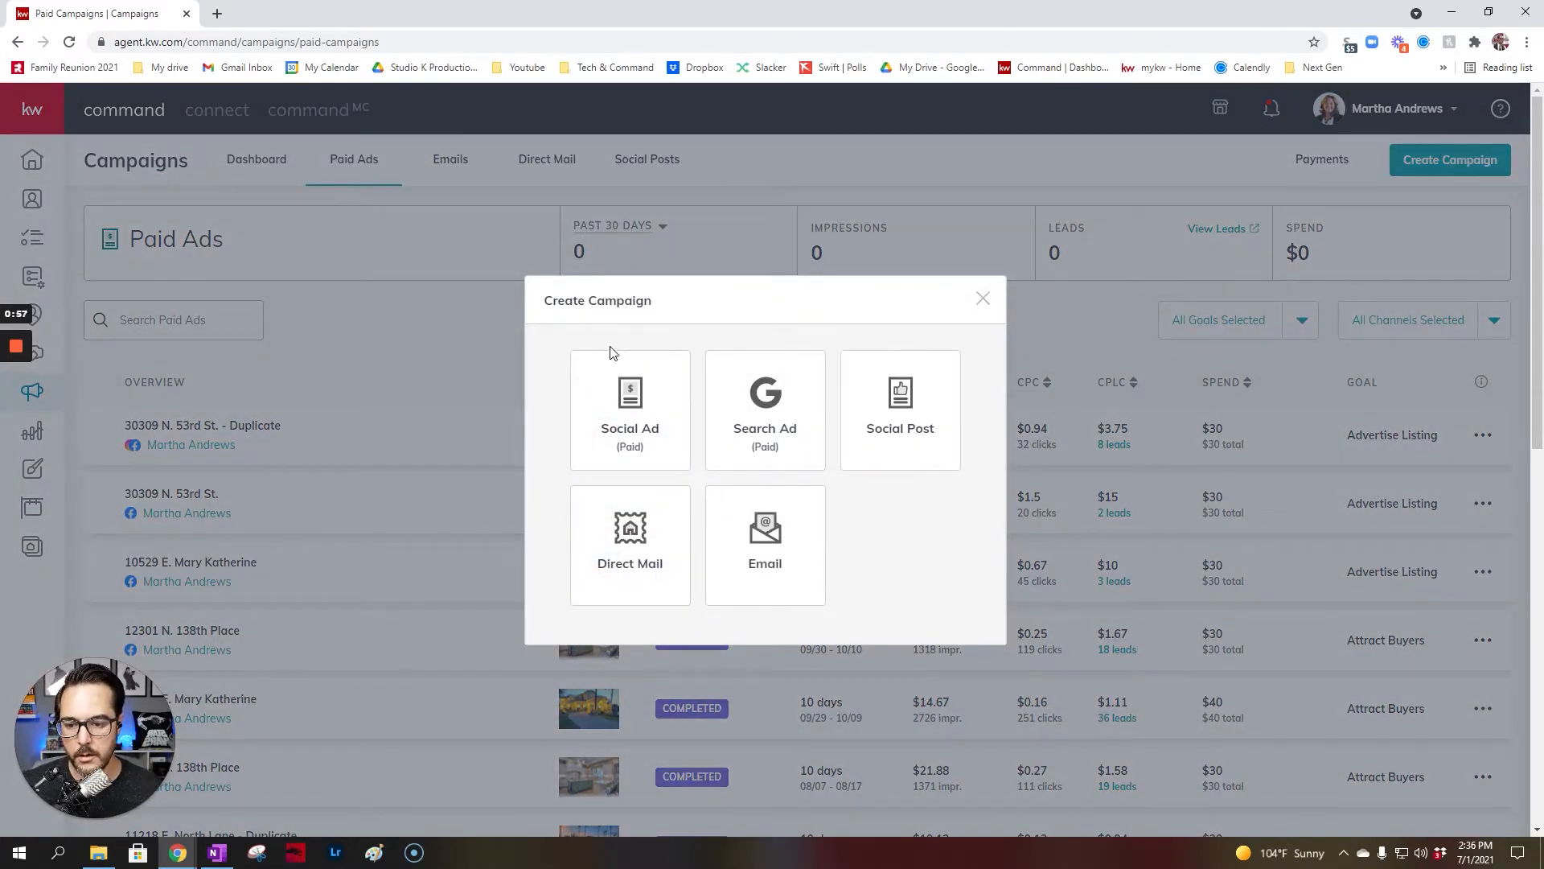
click(636, 402)
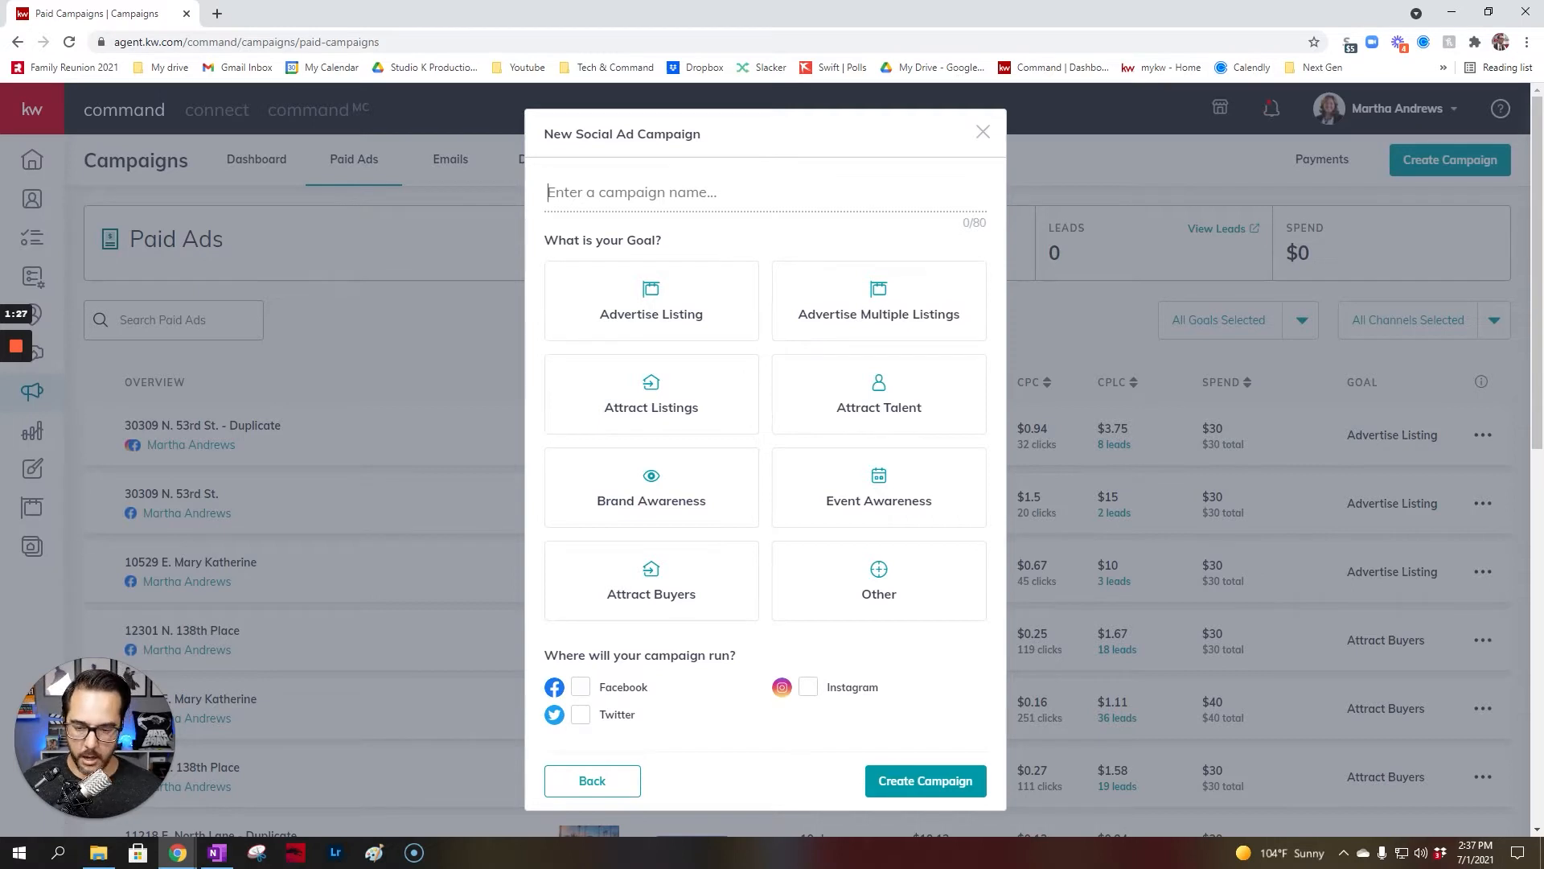
Step: Enter the property's street address as the name of the new social ad campaign
text(123 )
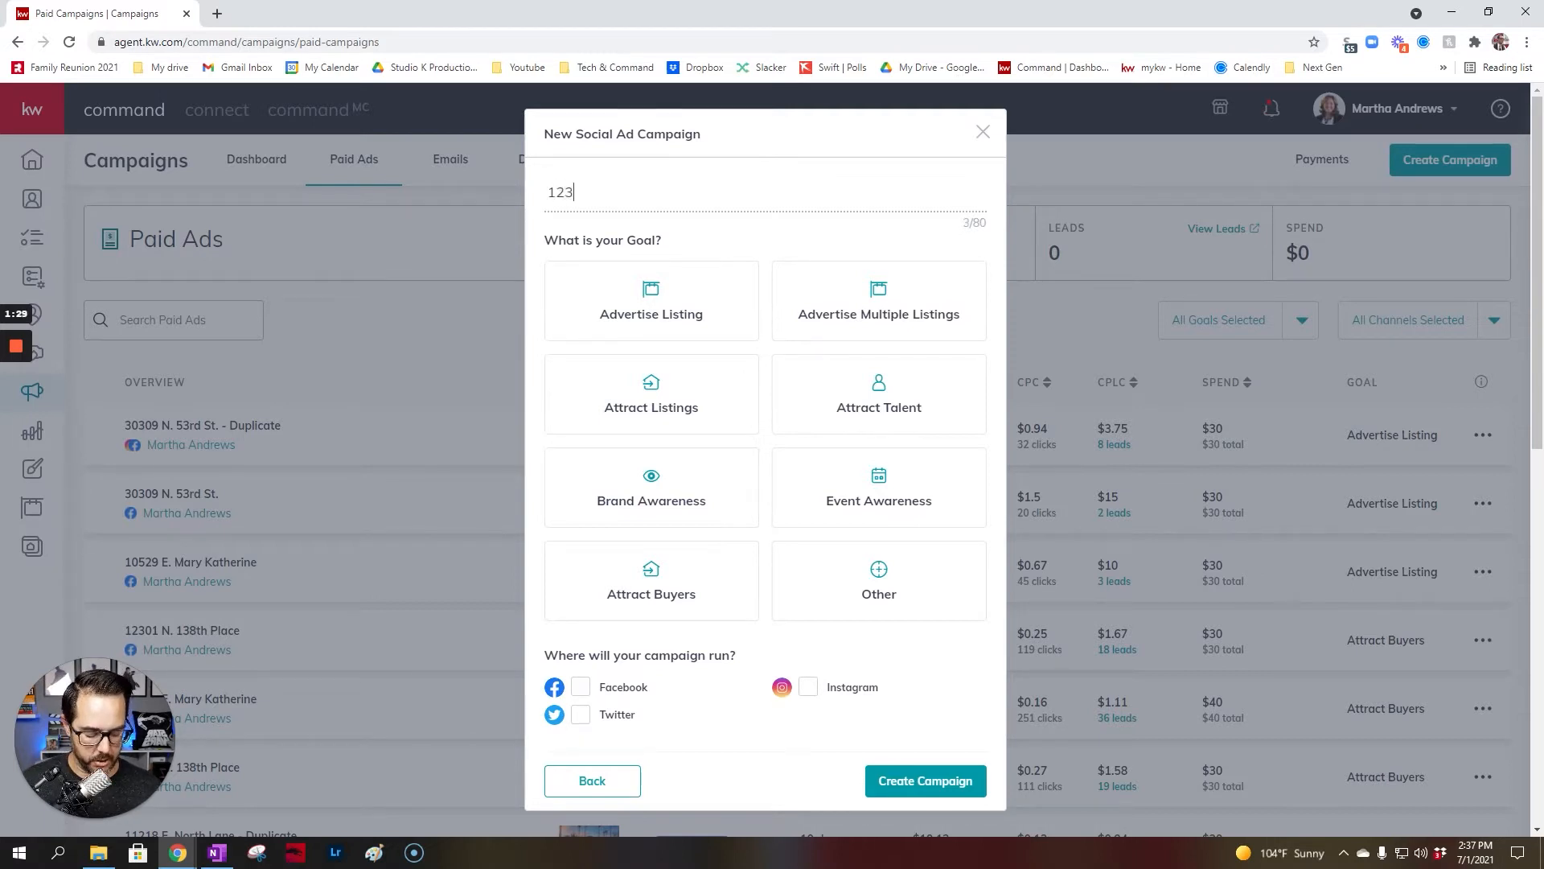
text(E)
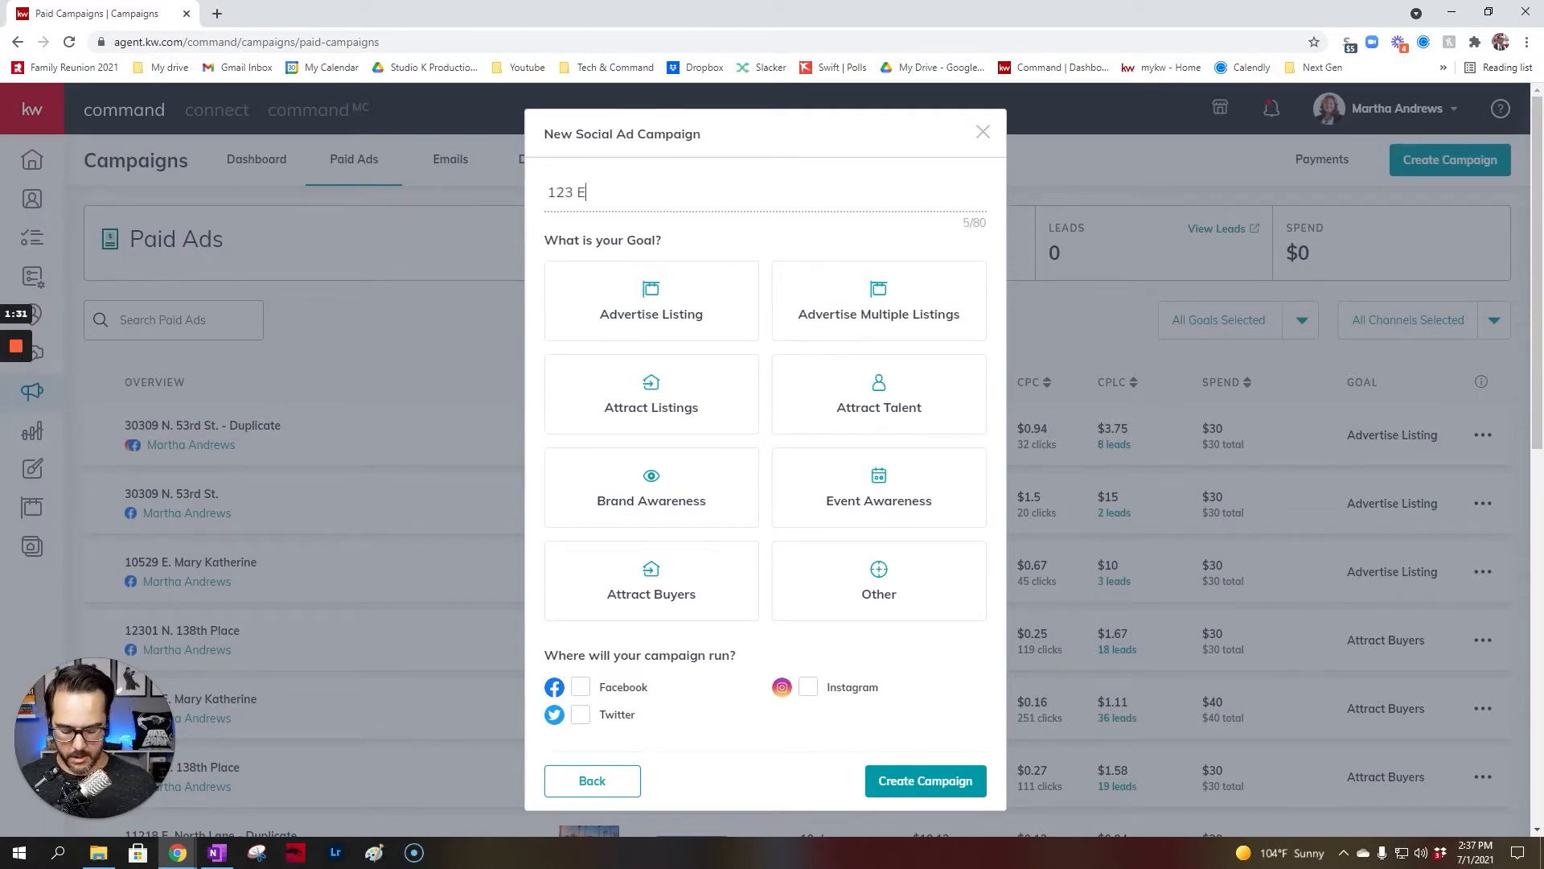
text(. Main )
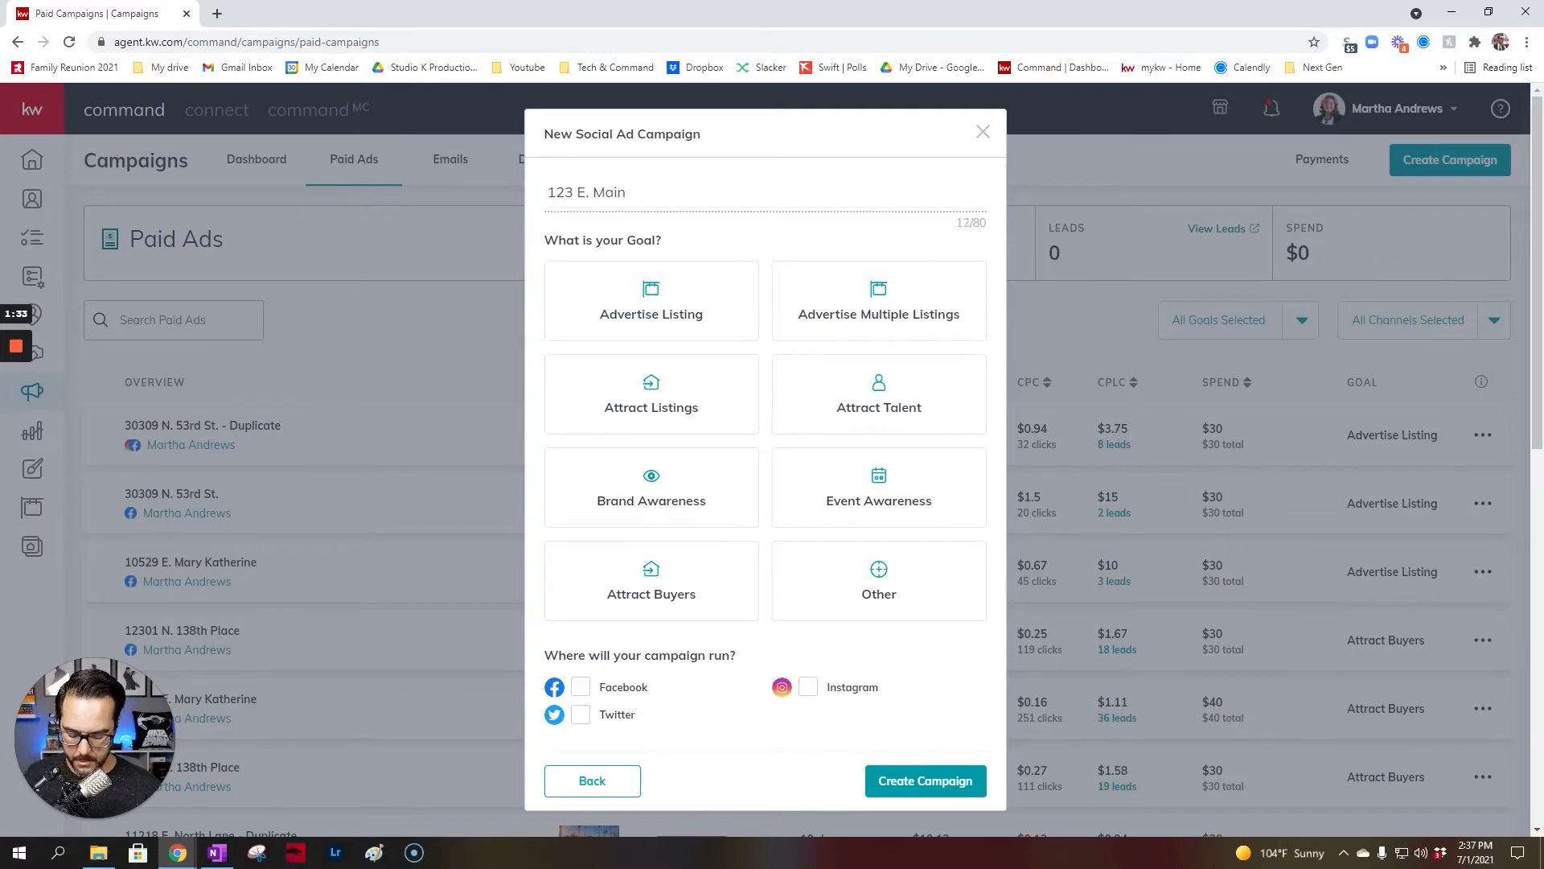
text(St)
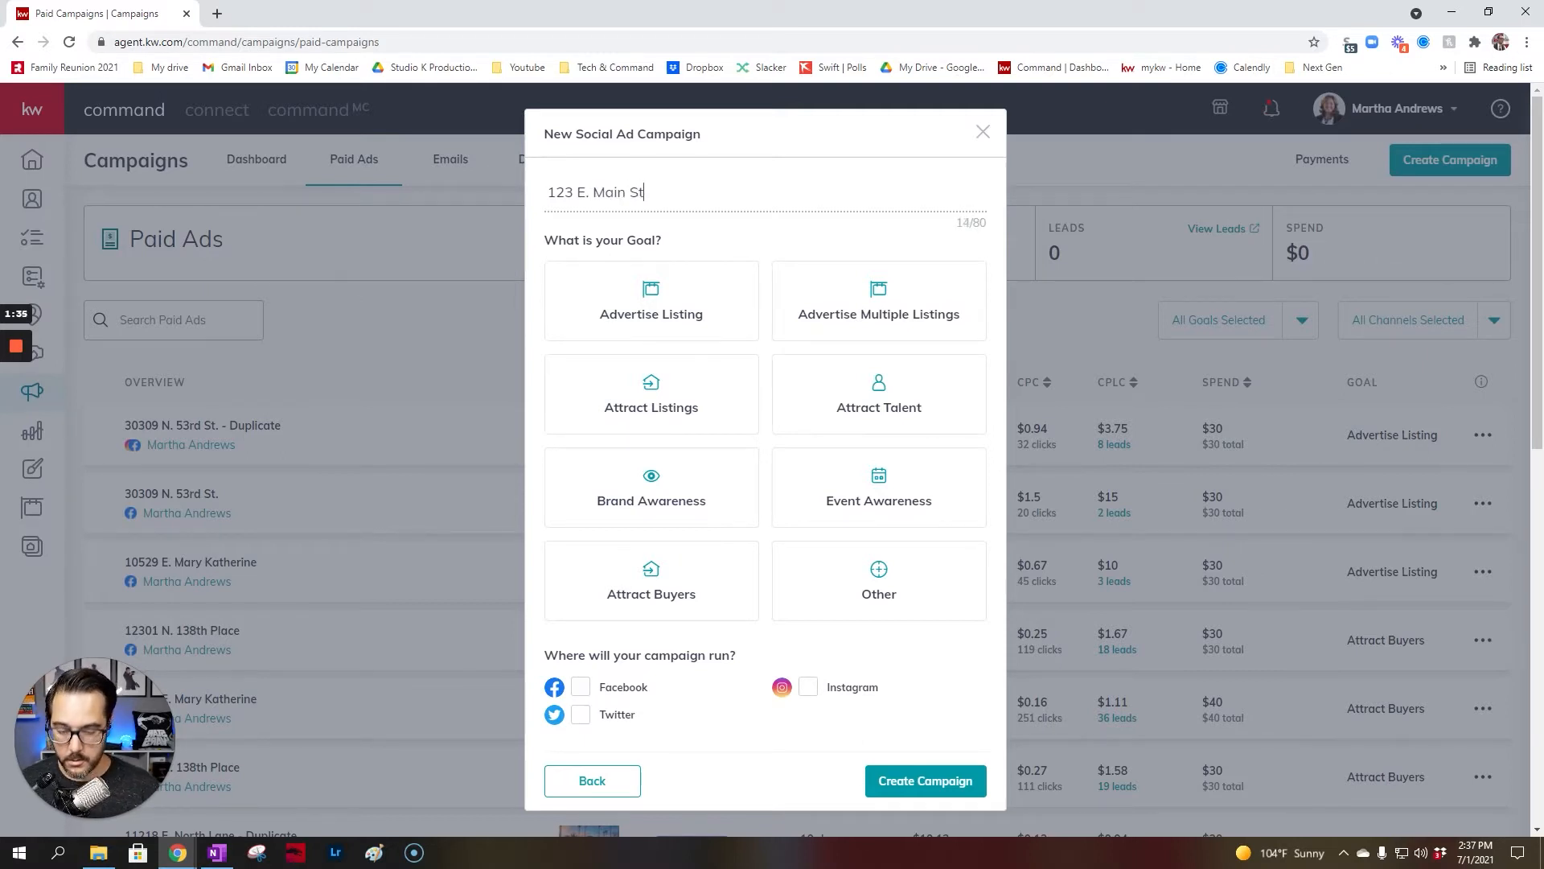
text(reet)
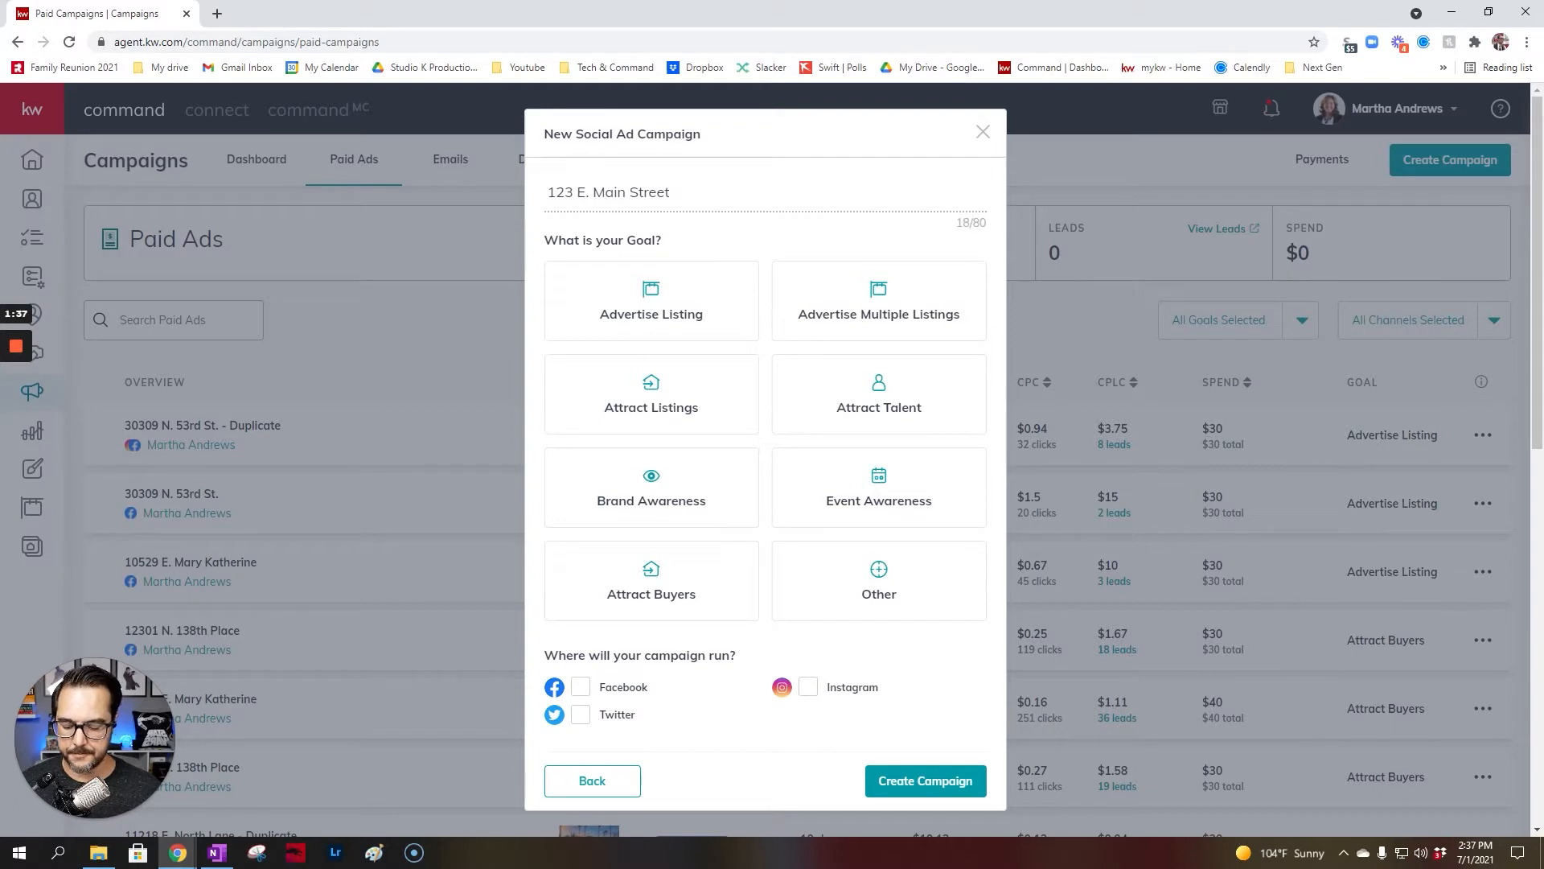
Step: Set the goal to Advertise Listing, choose Facebook and Instagram as the channels, and create the campaign
click(735, 314)
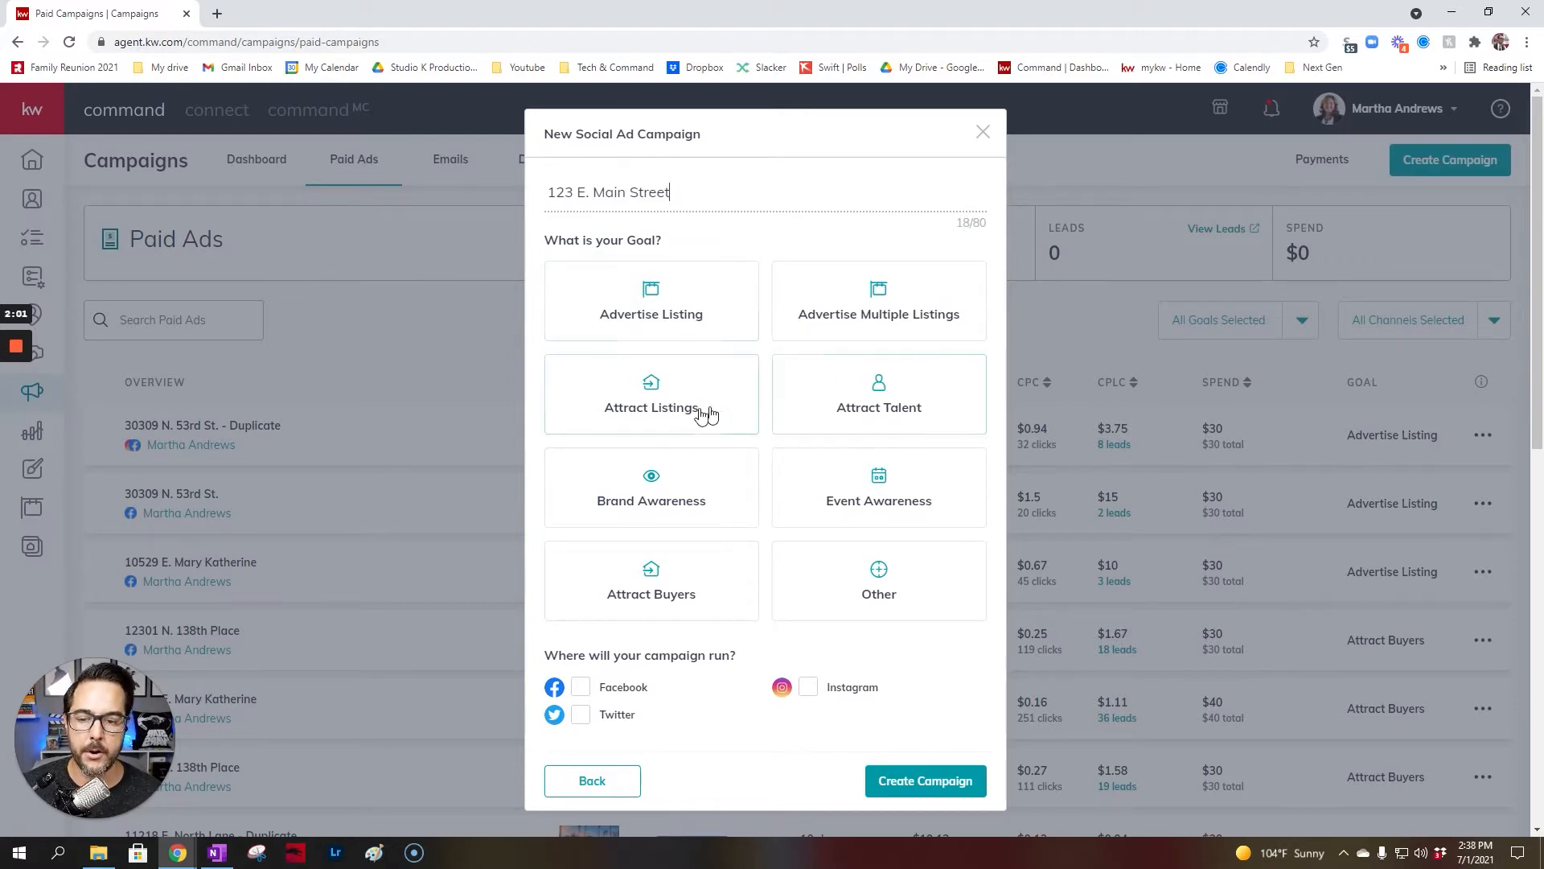
click(662, 297)
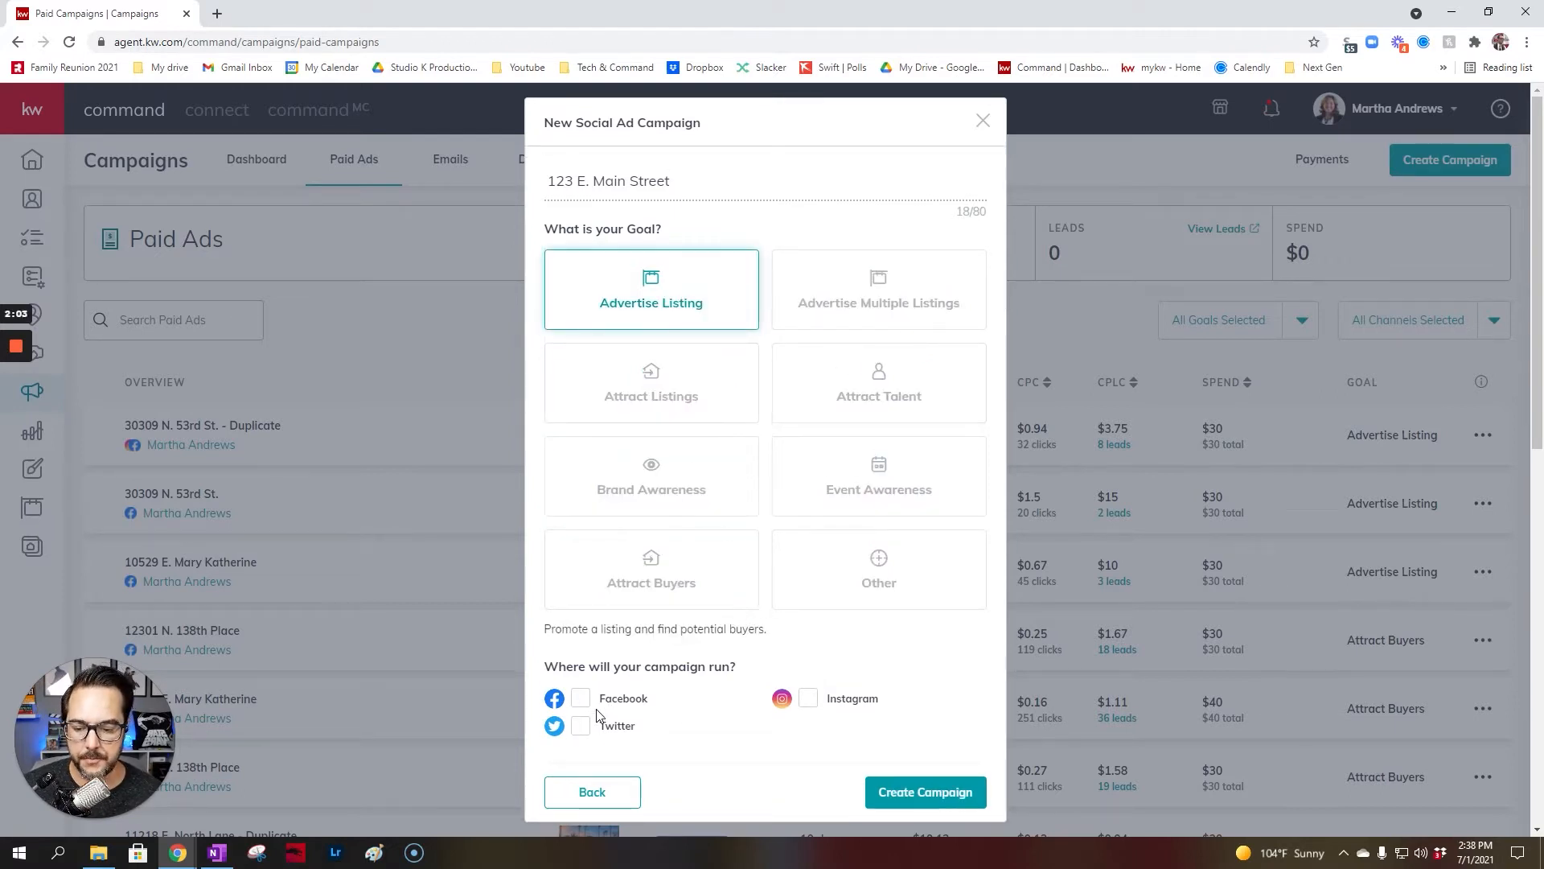
click(579, 706)
click(806, 701)
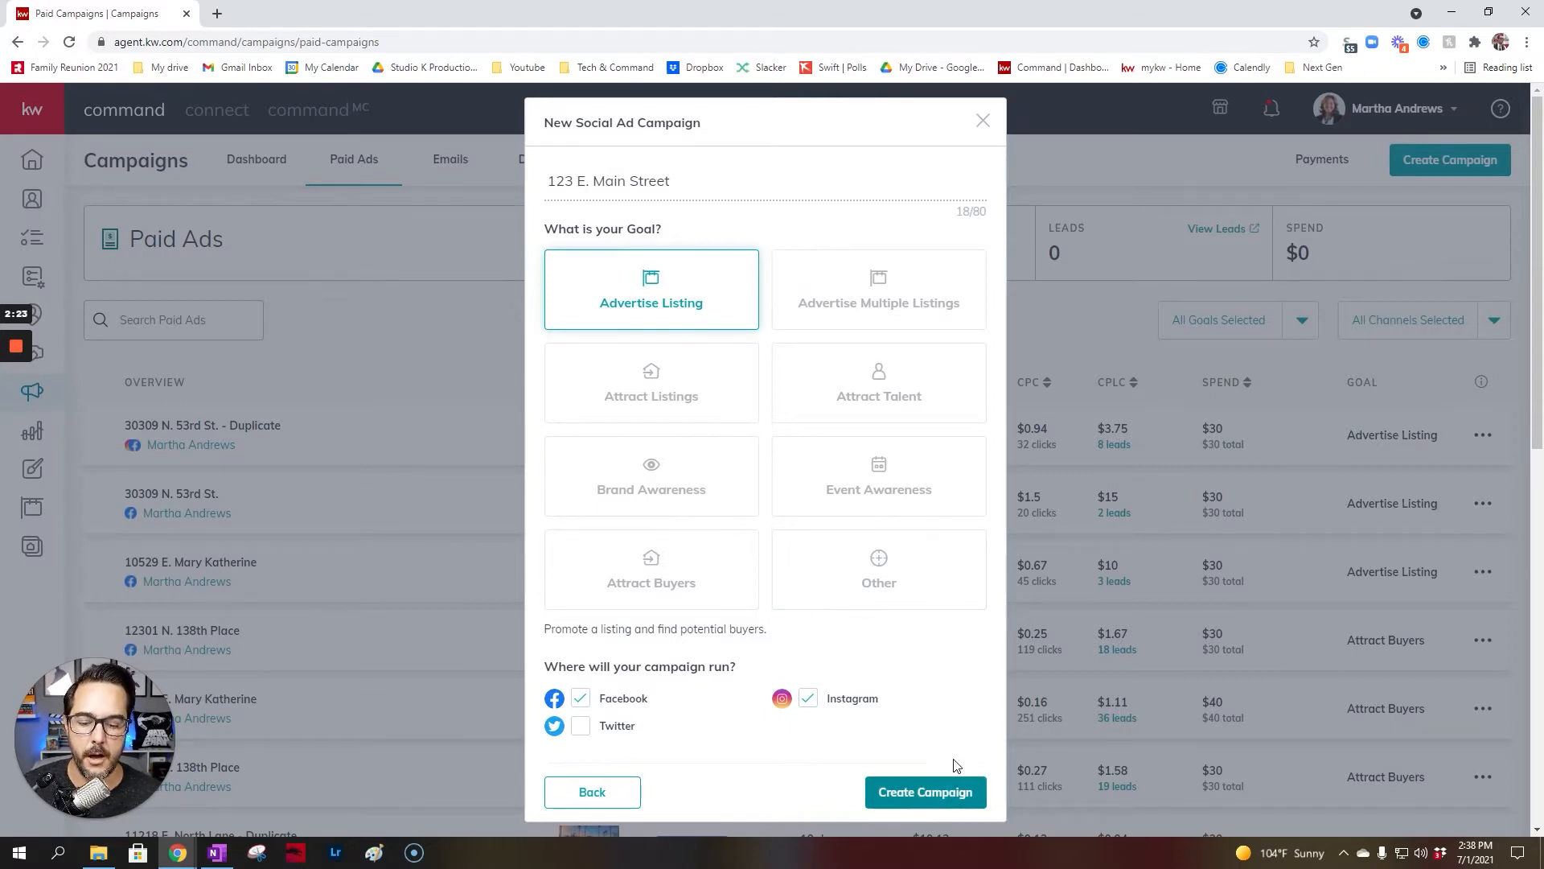
click(925, 792)
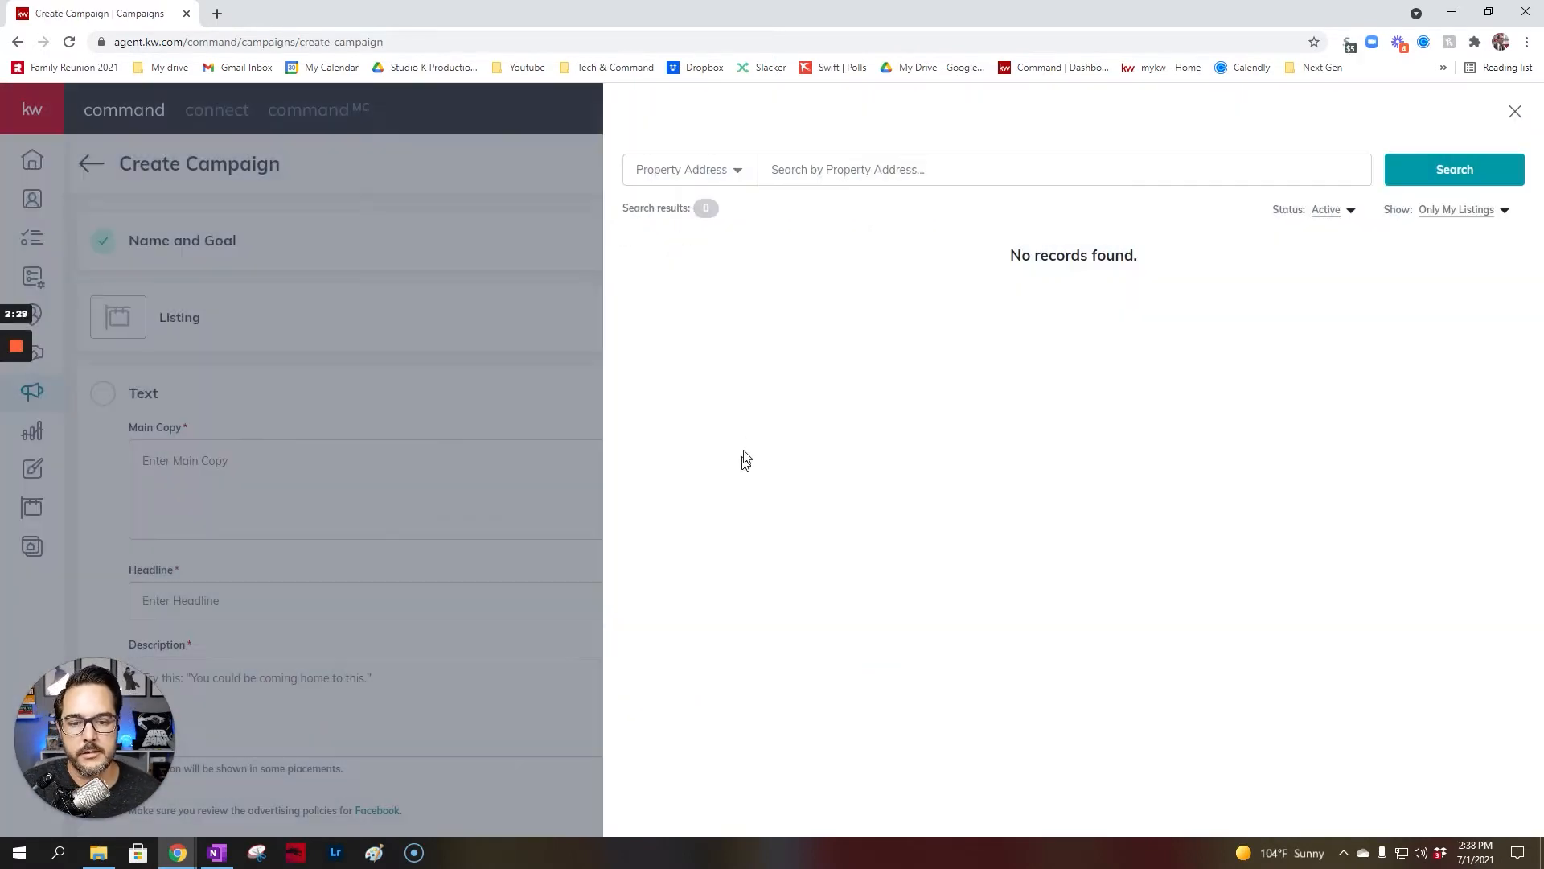
Step: Show all listings, search by the listing agent's name, select the $800,000 Phoenix listing, and skip the guided tour
click(1448, 211)
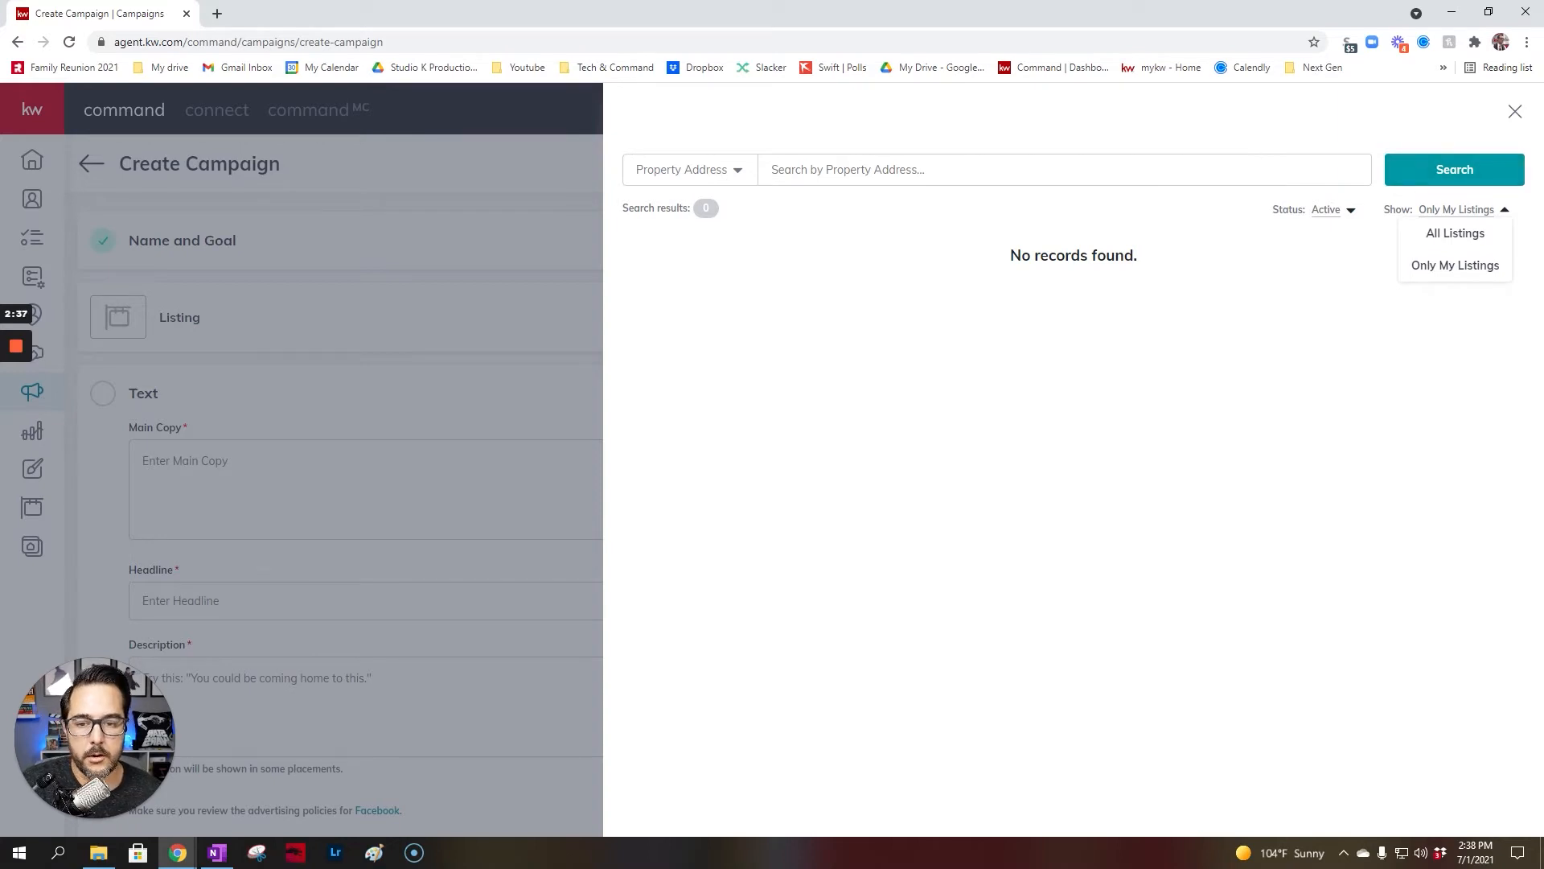
click(1454, 235)
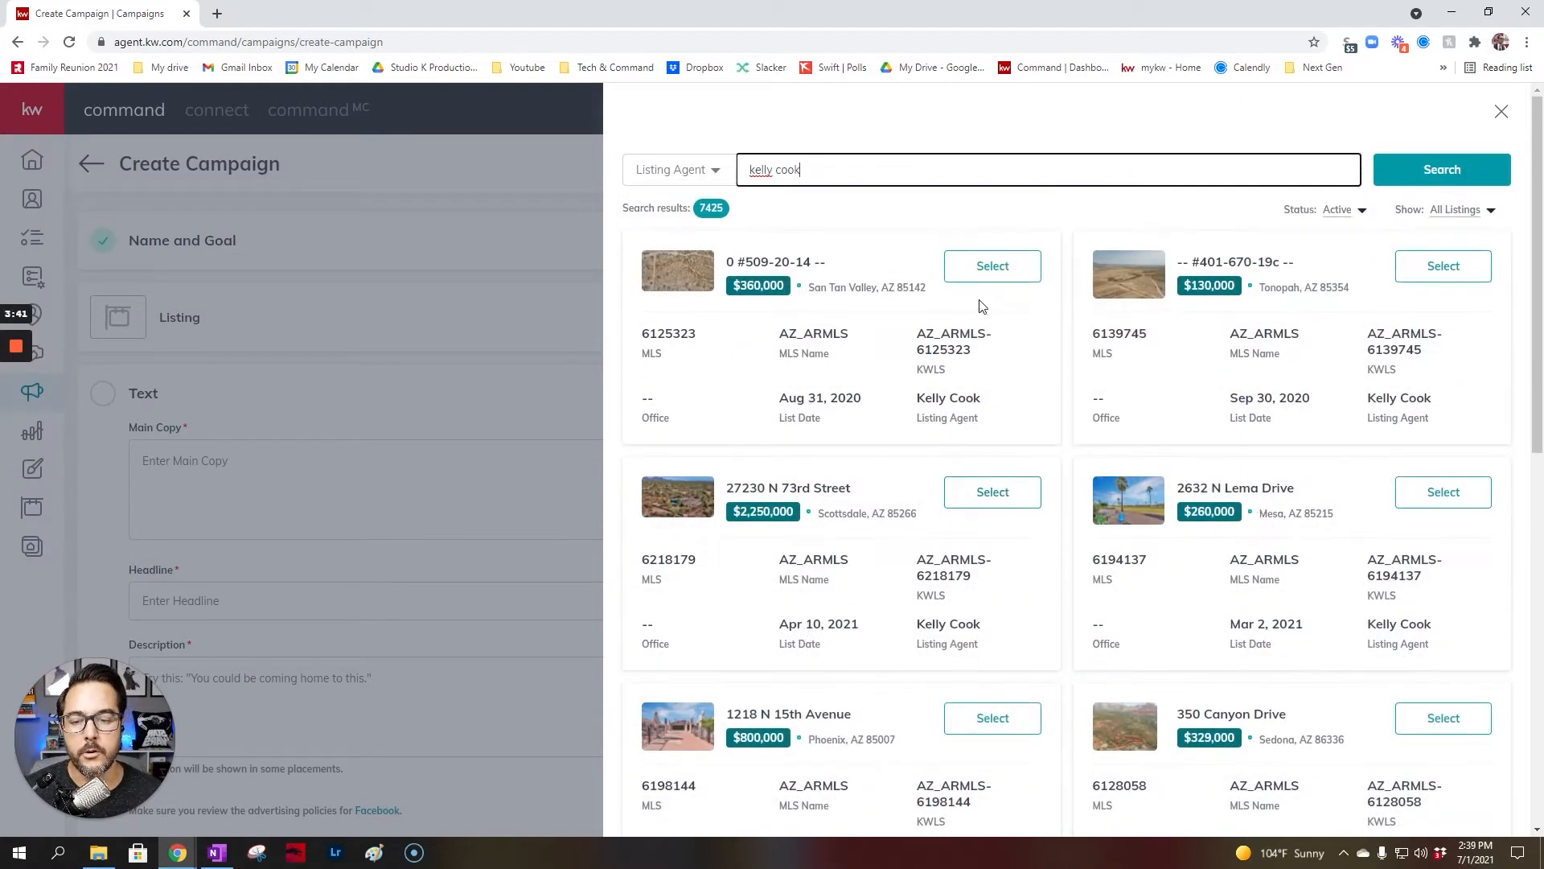
scroll(909, 402, down, 3)
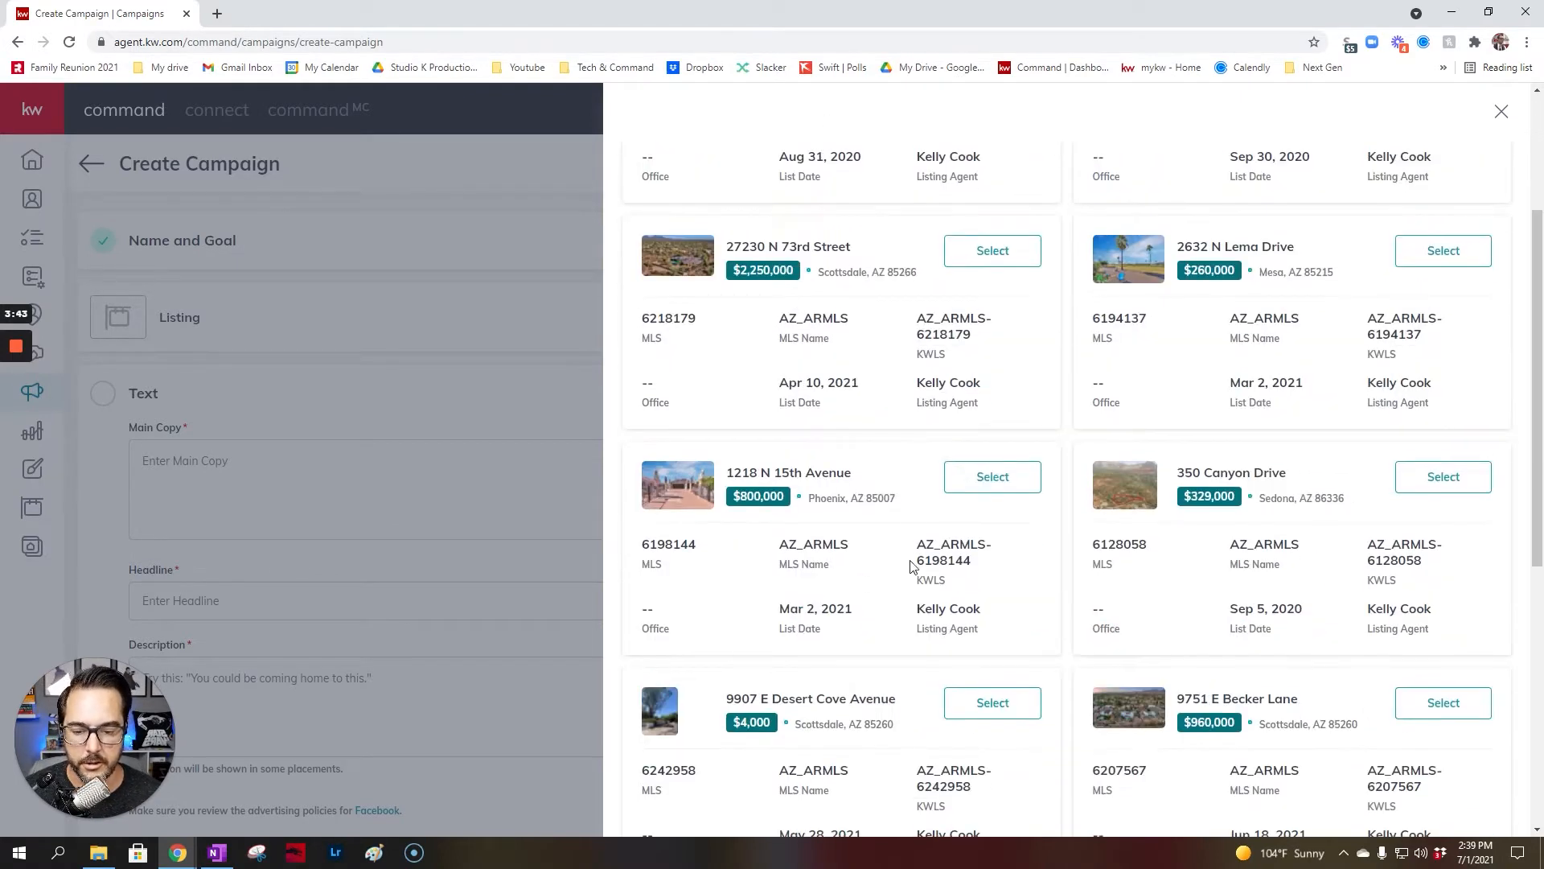
click(1002, 476)
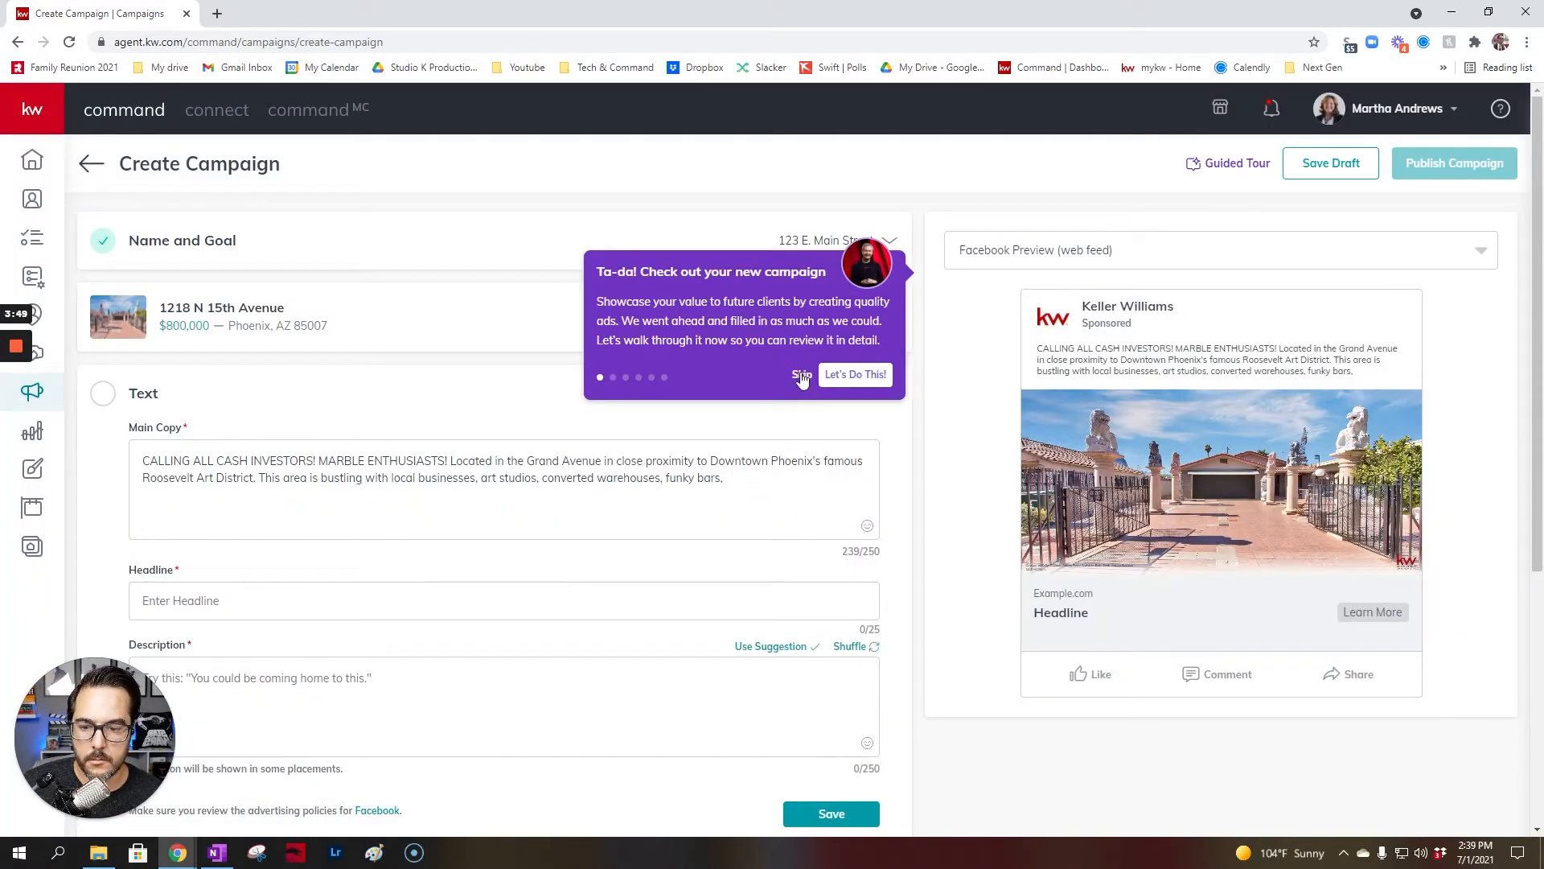
click(801, 375)
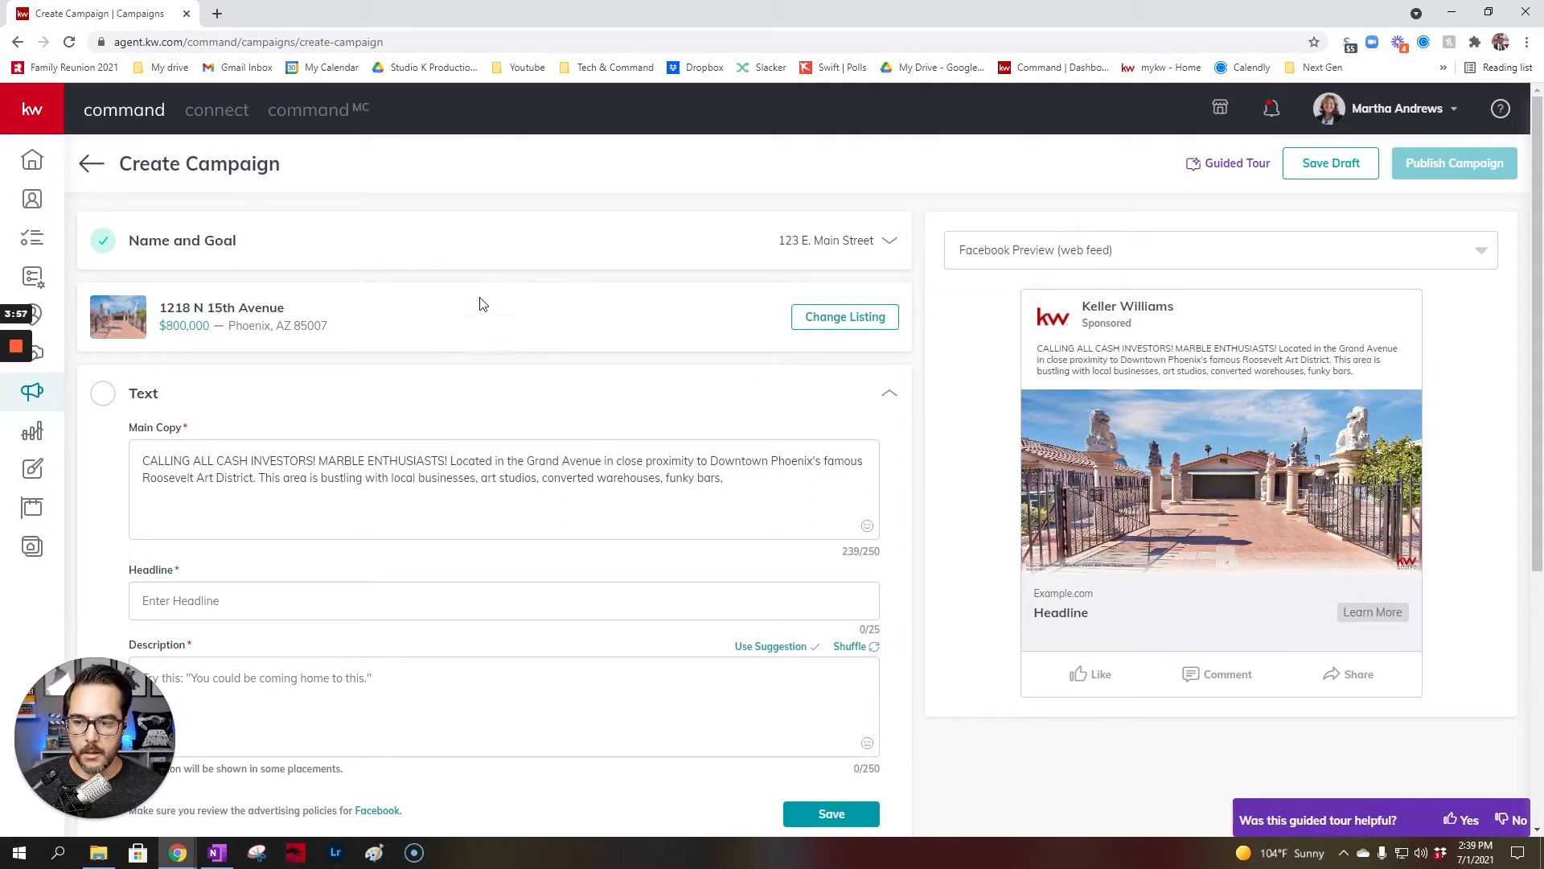
Step: Search the emojis for "money" and insert the money bag at the end of the ad's main copy
scroll(504, 408, down, 1)
scroll(515, 482, down, 5)
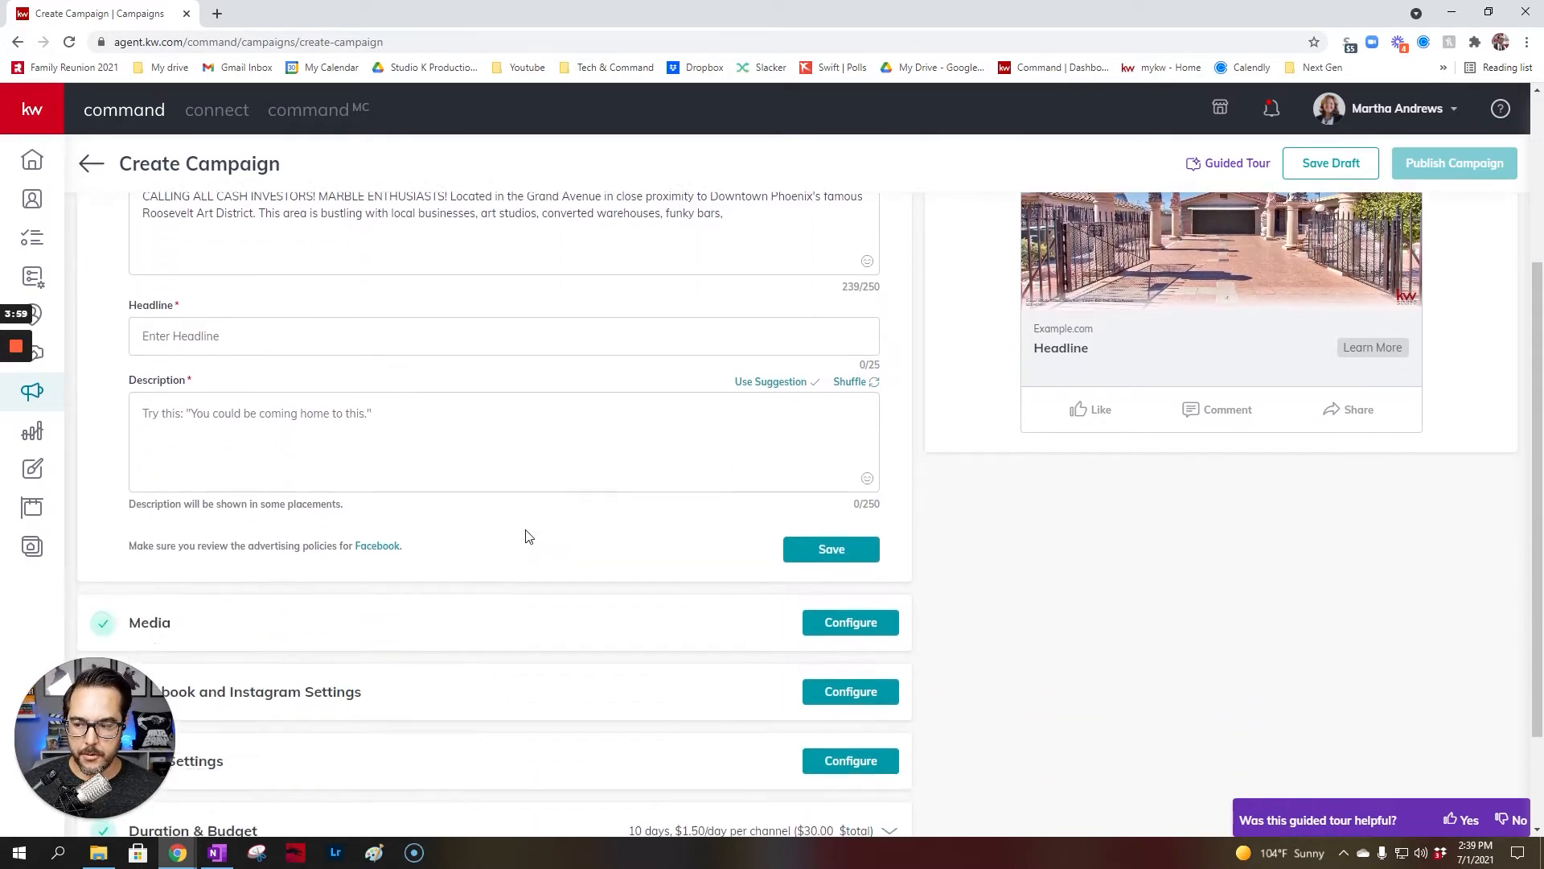
scroll(510, 635, up, 5)
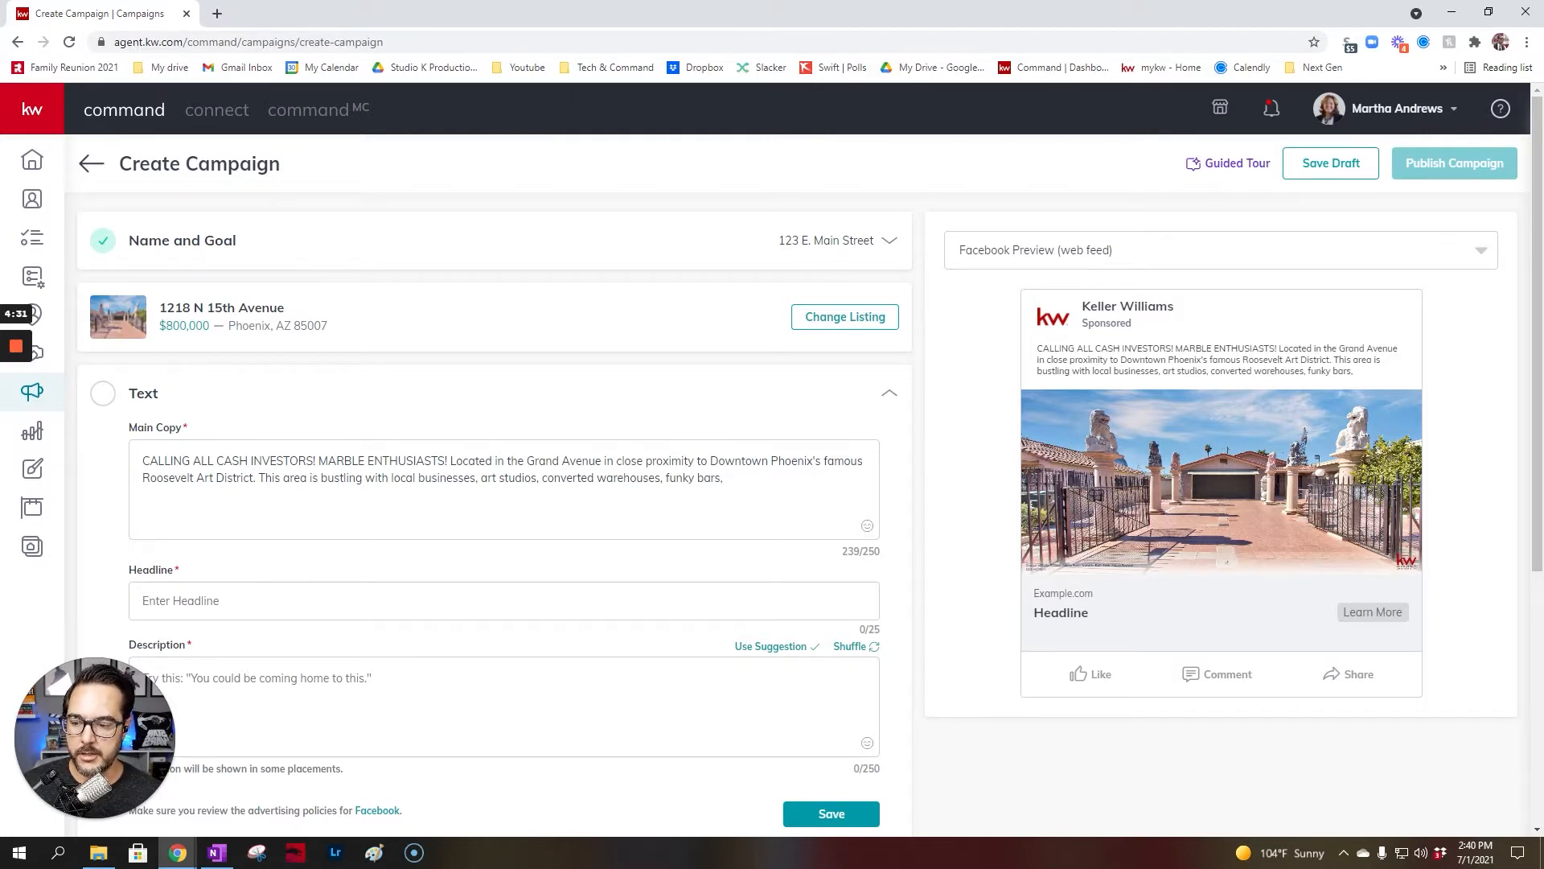
click(867, 526)
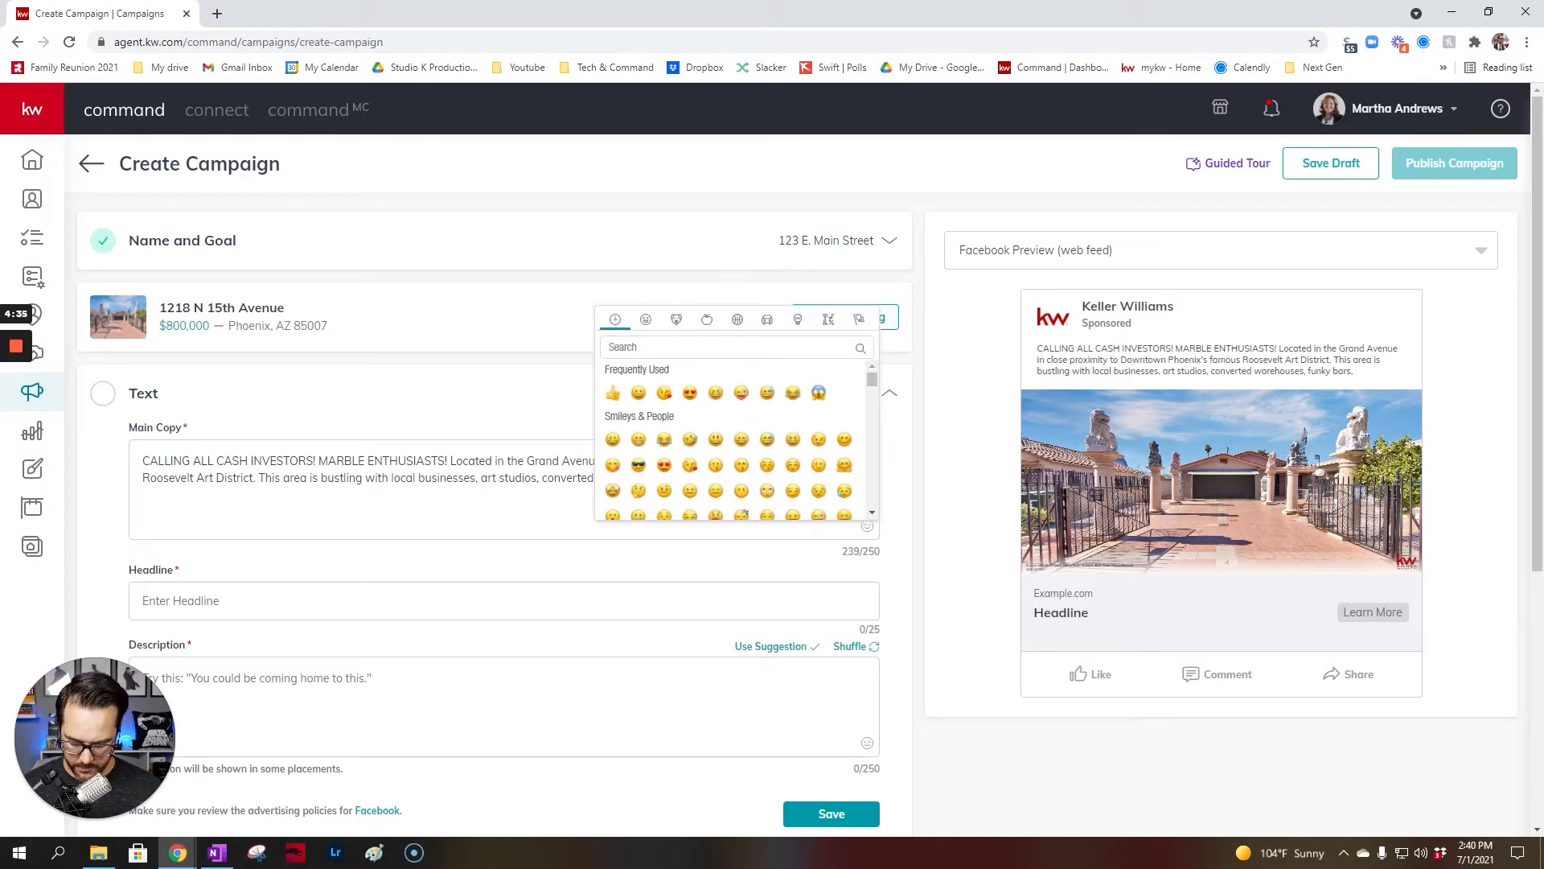
text(money)
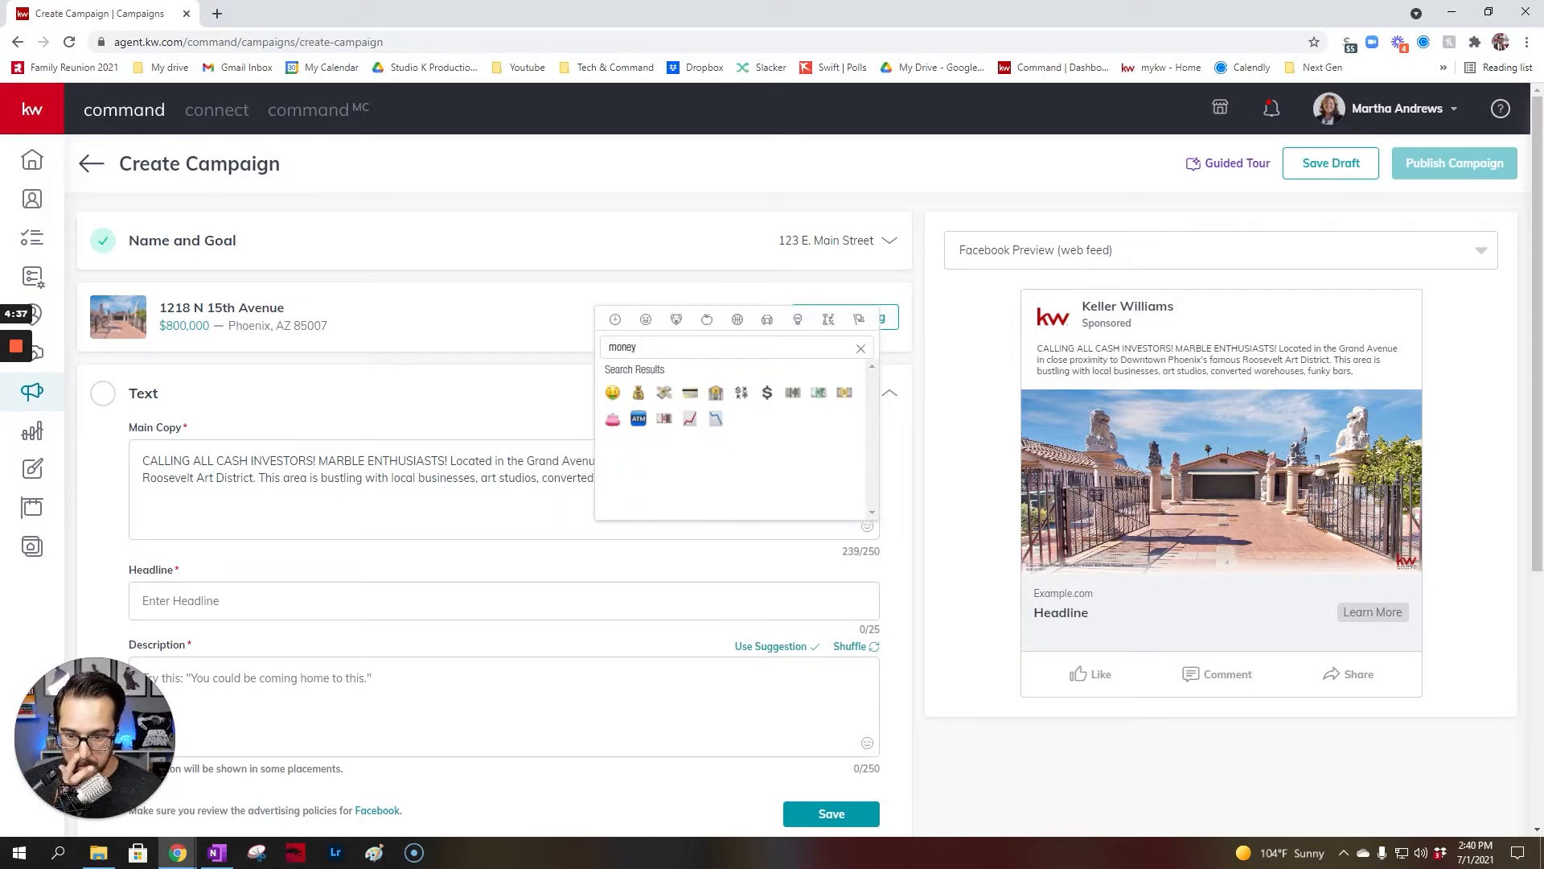
click(639, 392)
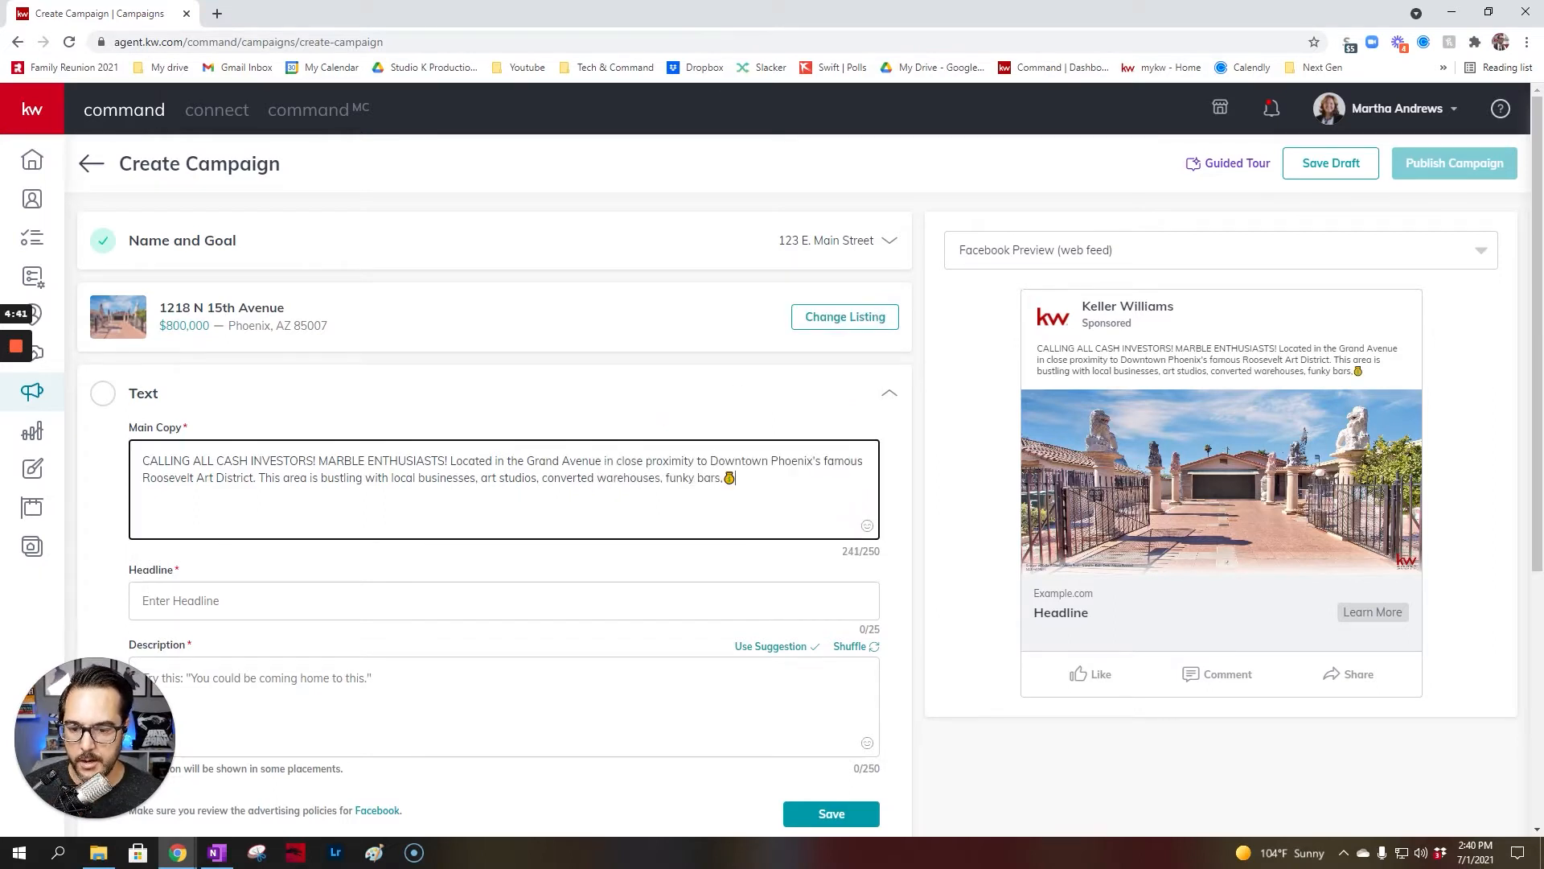
Step: Copy the money bag emoji to both sides of "CASH" in the main copy and delete the one at the end
key(shift+Left)
key(ctrl+c)
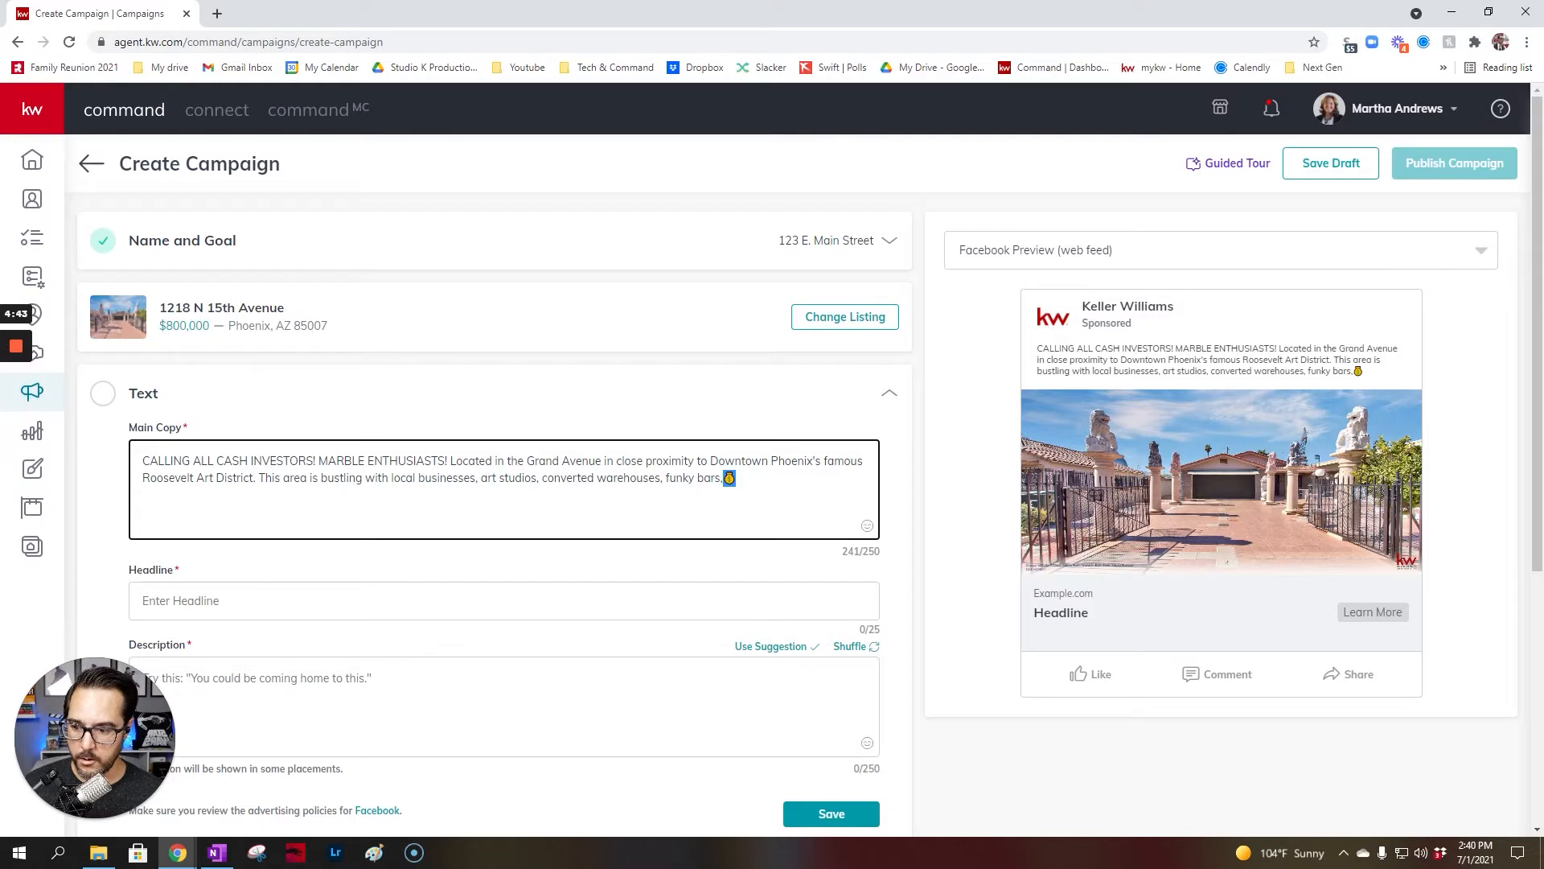
click(216, 461)
key(ctrl+v)
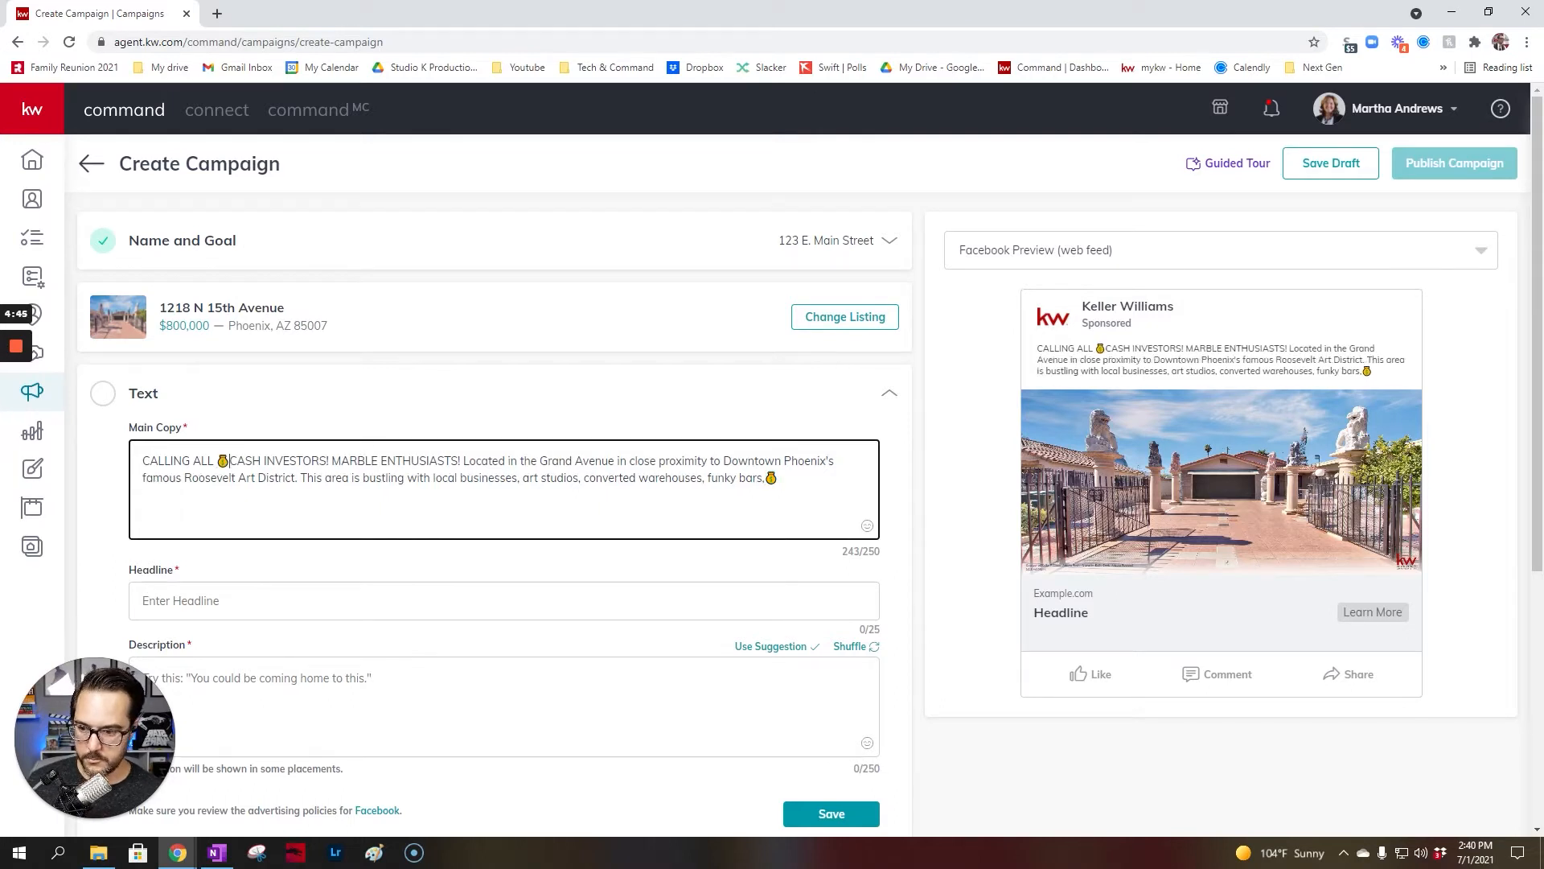
key(ctrl+v)
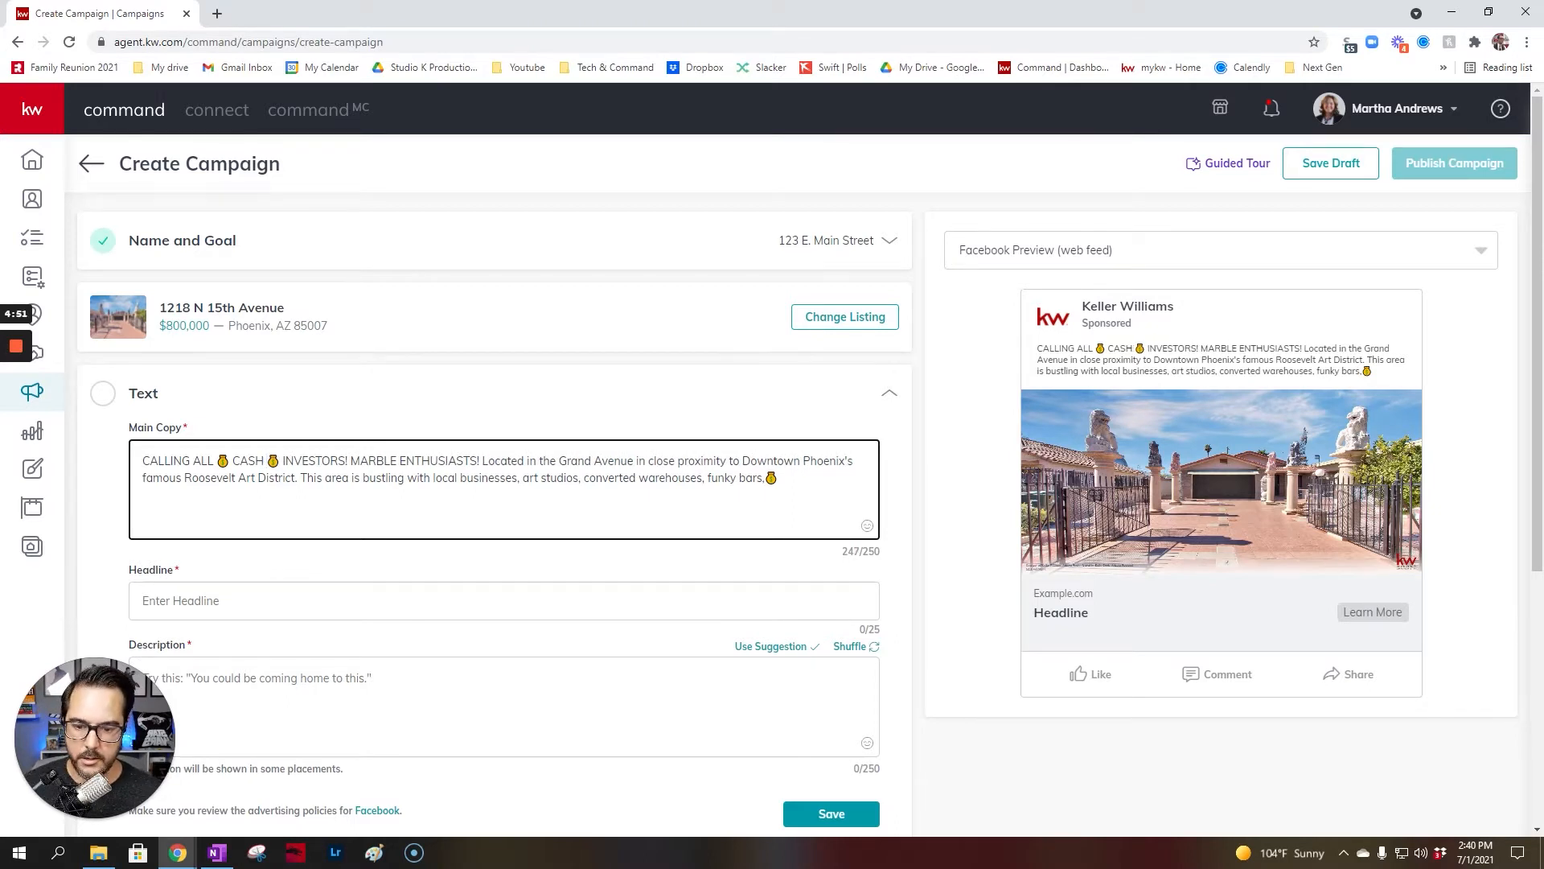
key(BackSpace)
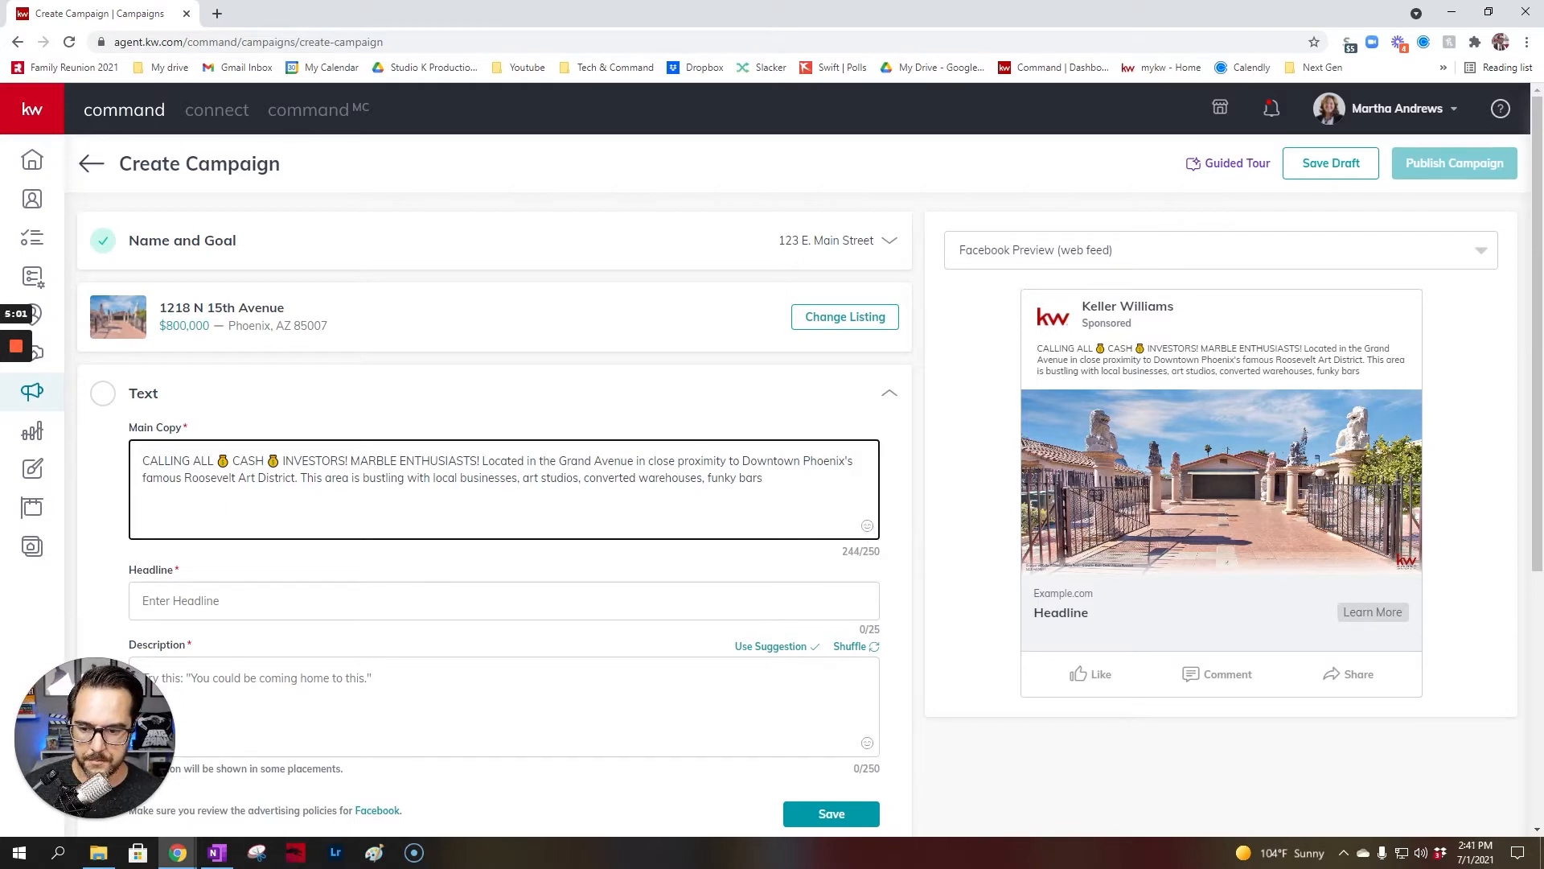
Step: Delete the main copy's last sentence about the bustling area, so the text ends with "Roosevelt Art District."
key(ctrl+shift+Left)
key(ctrl+shift+Left)
key(ctrl+shift+Left)
key(ctrl+shift+Left)
key(ctrl+shift+Left)
key(ctrl+shift+Left)
key(ctrl+shift+Left)
key(ctrl+shift+Left)
key(ctrl+shift+Left)
key(ctrl+shift+Left)
key(ctrl+shift+Left)
key(ctrl+shift+Left)
key(ctrl+shift+Left)
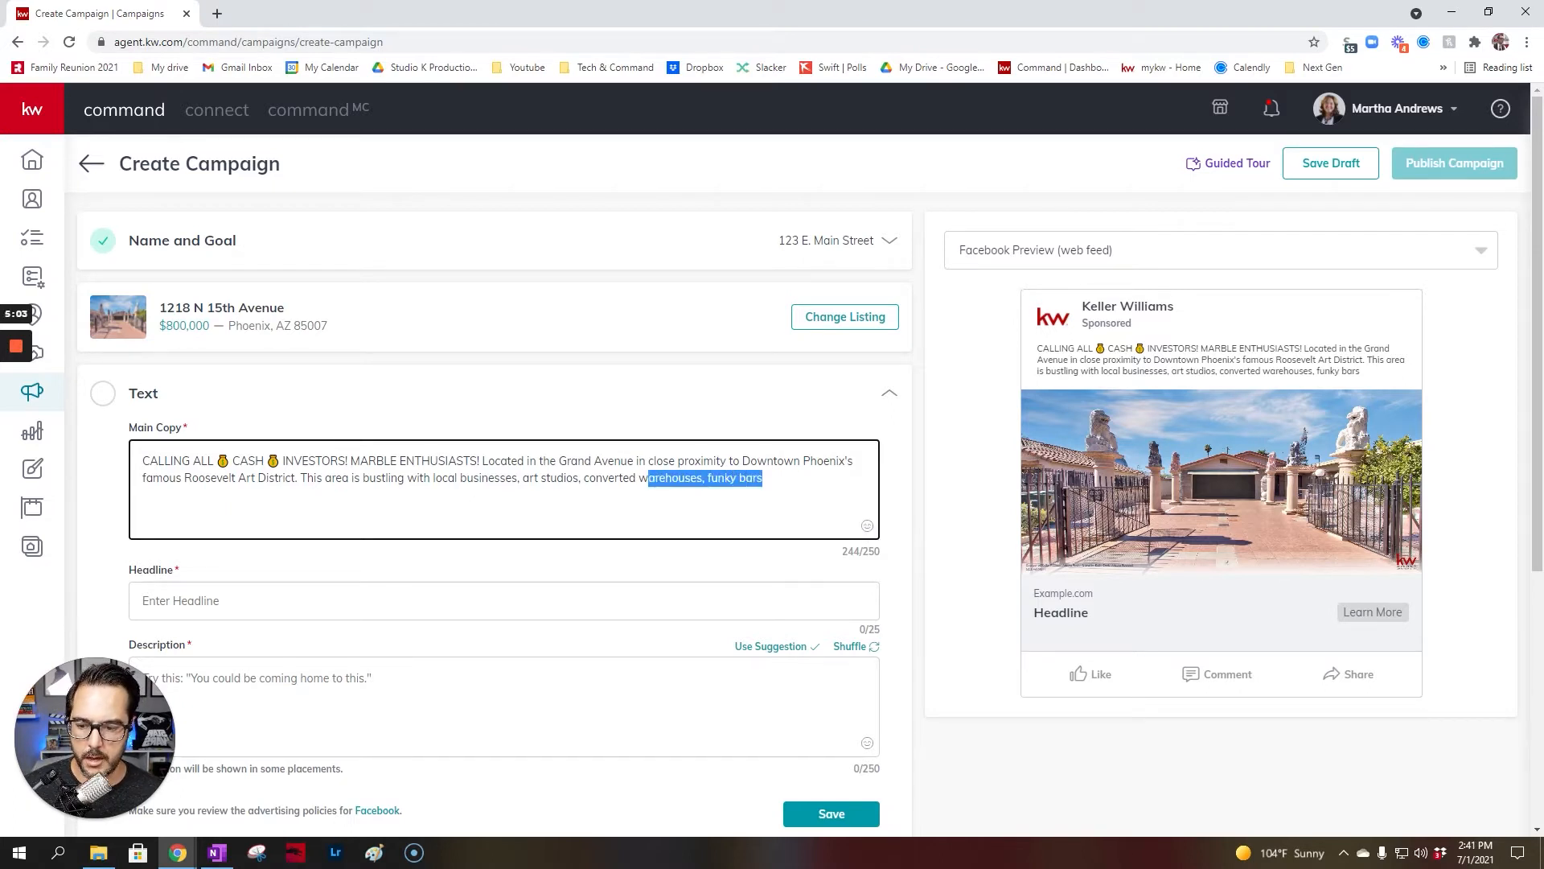
key(BackSpace)
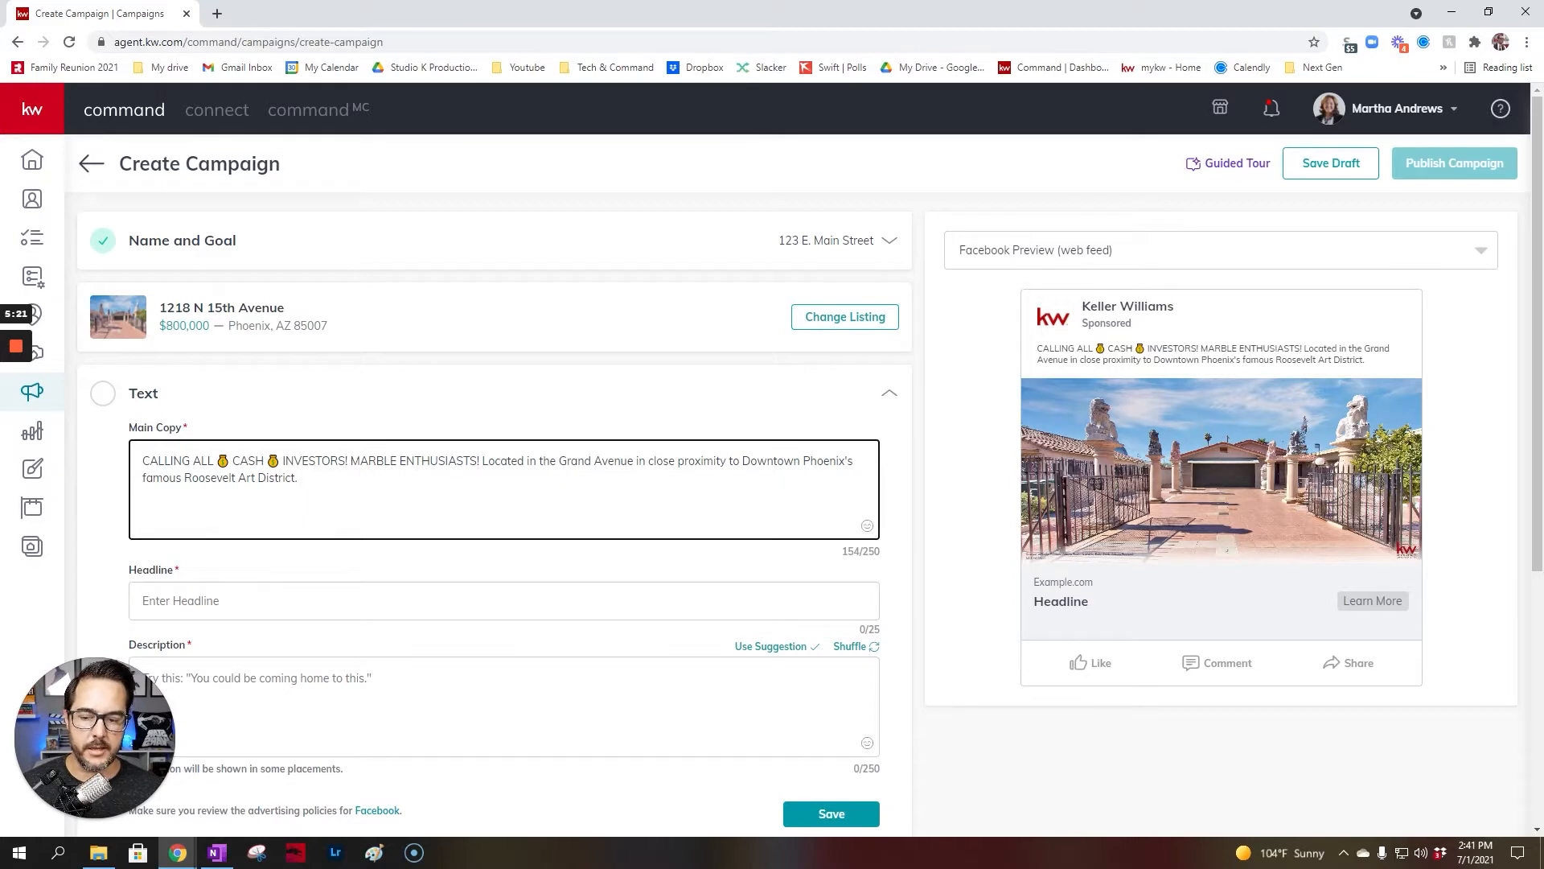
Step: Search the emojis for "house" and insert the house with garden after "Roosevelt Art District." in the main copy
click(867, 527)
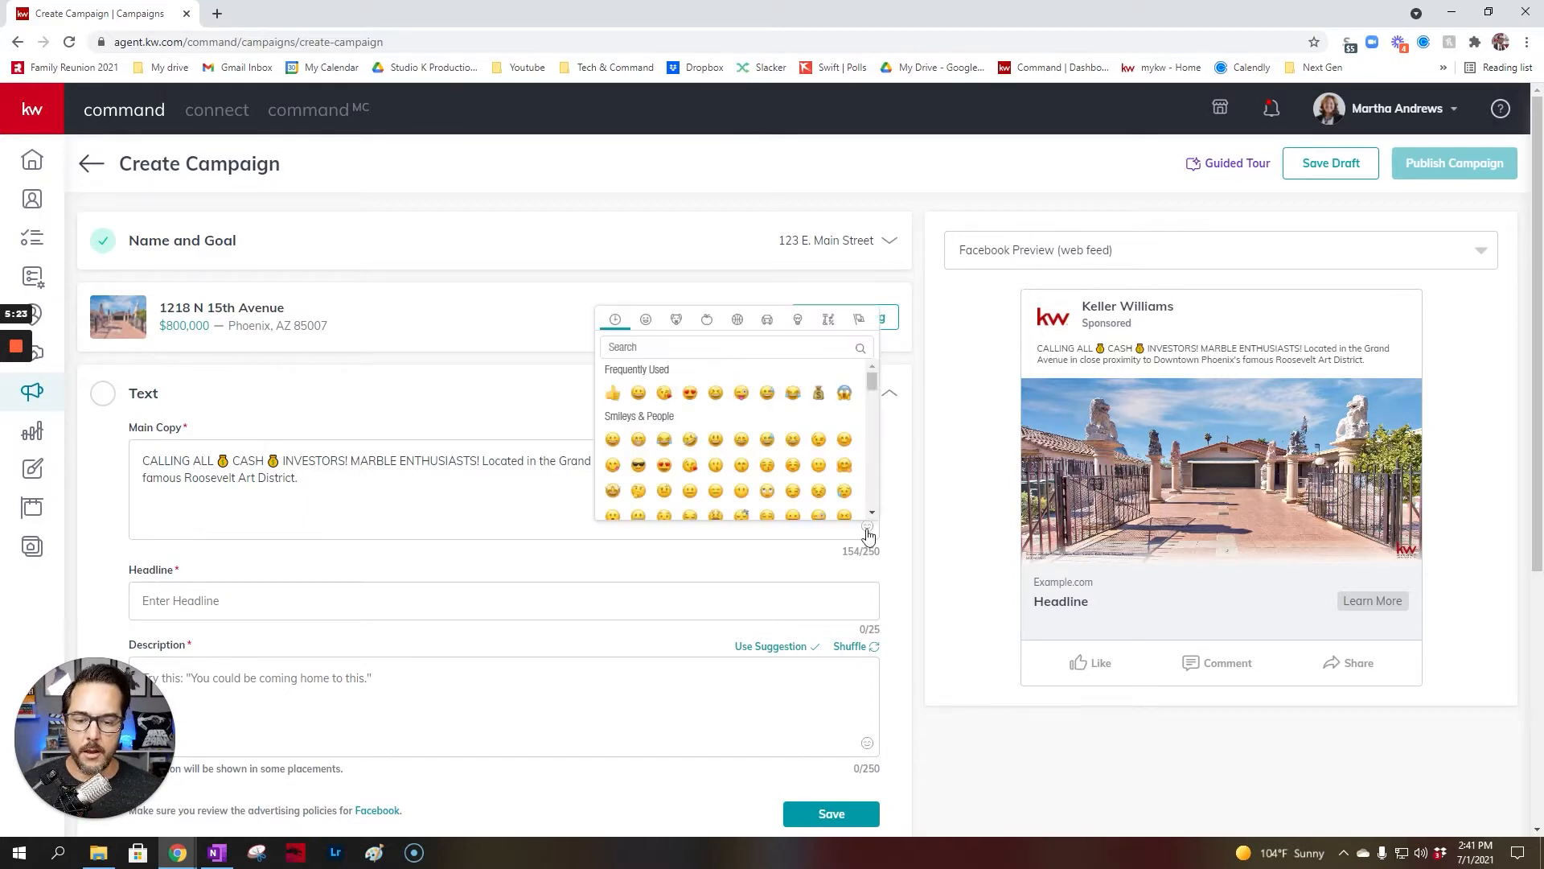
click(683, 347)
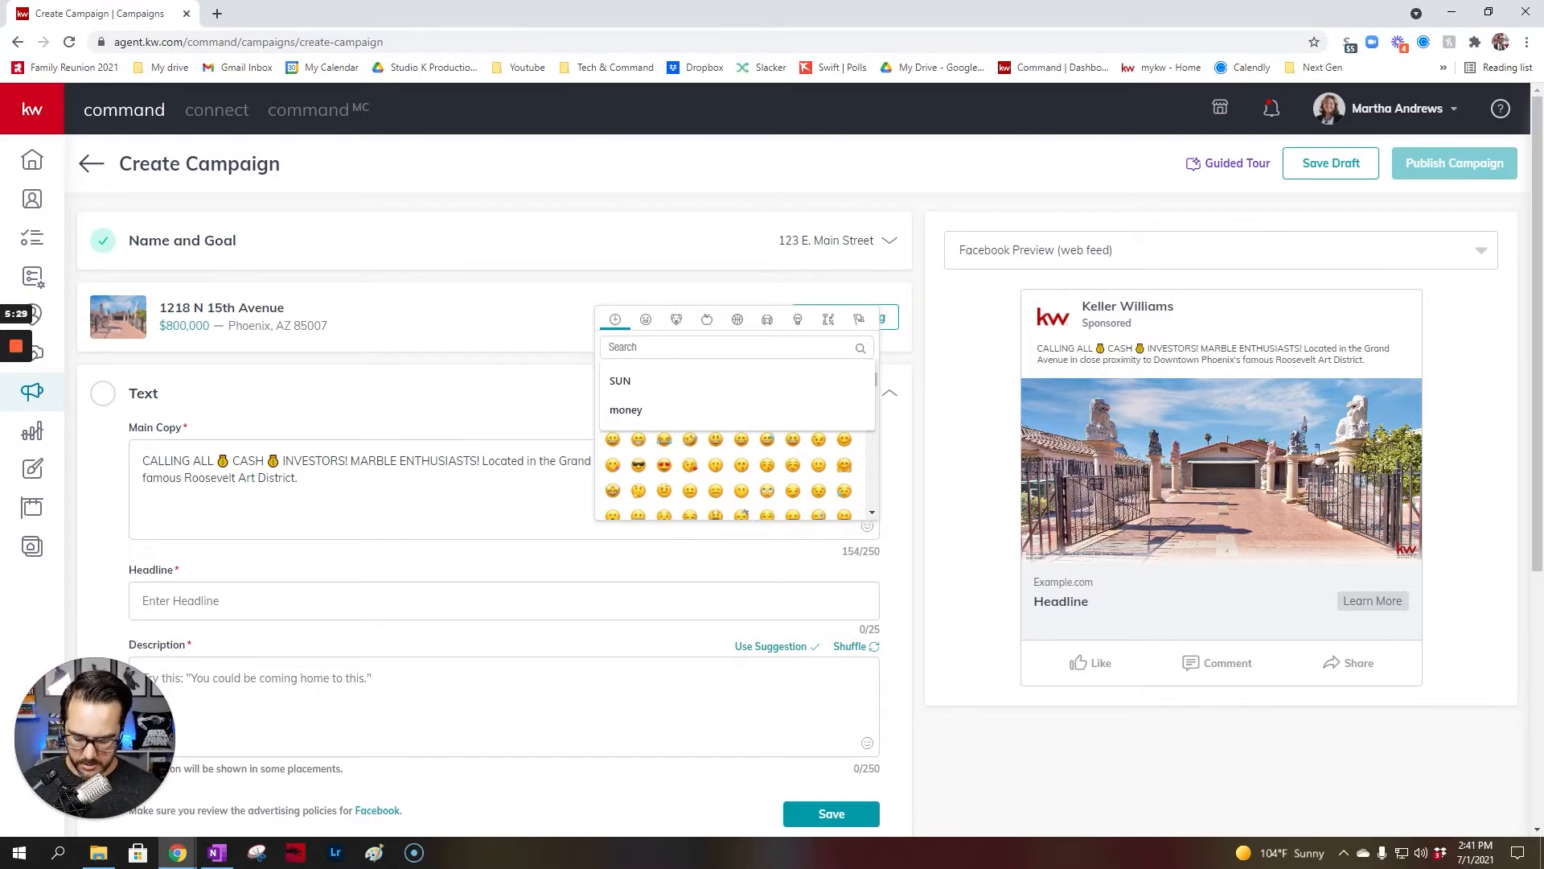
text(house)
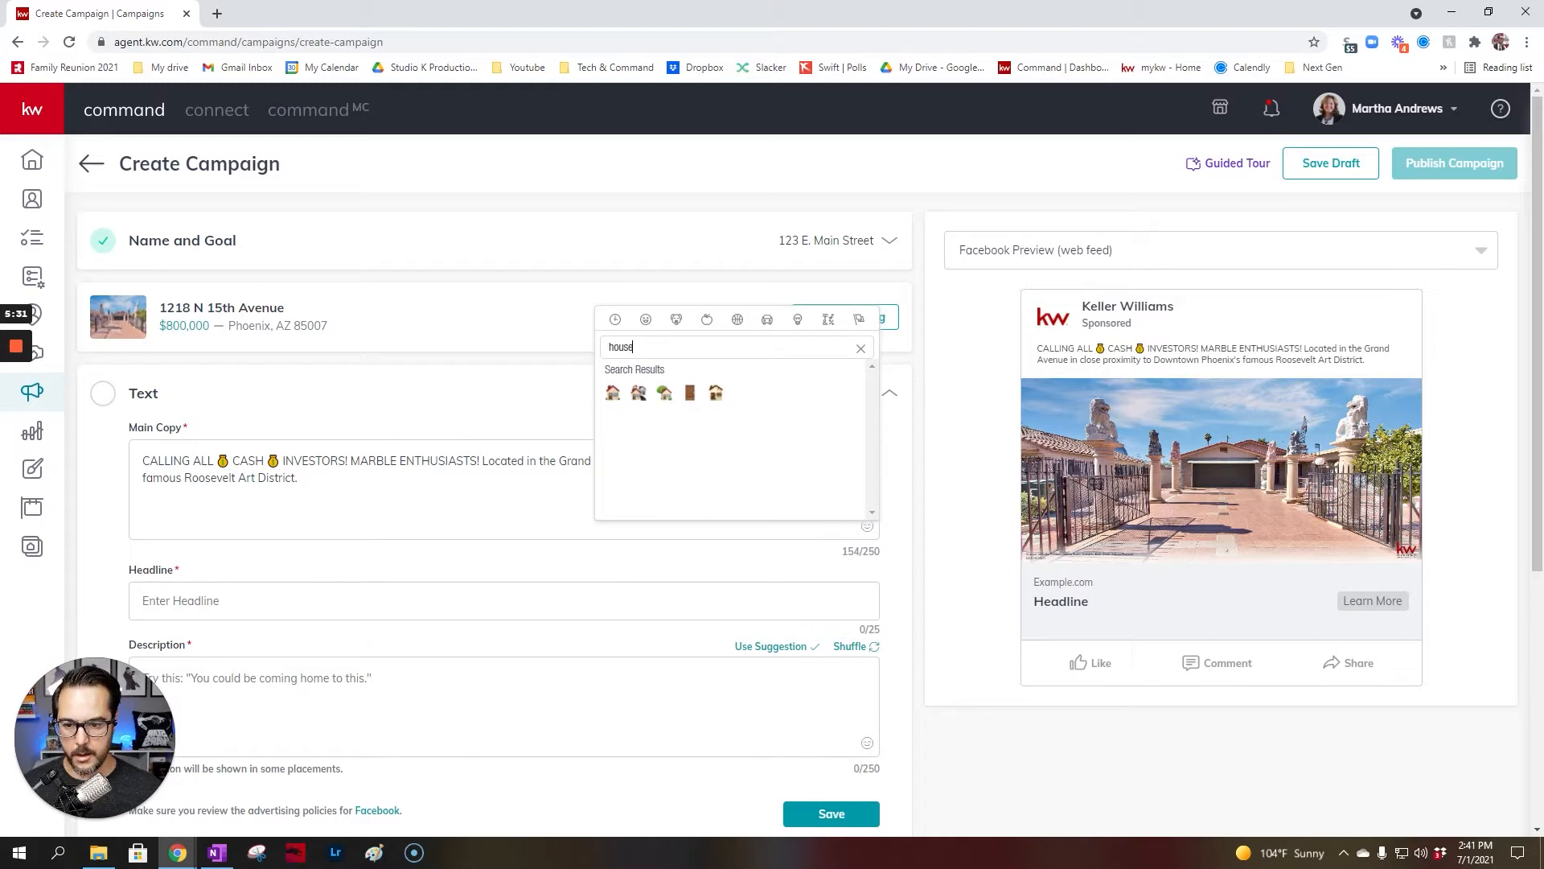
click(664, 392)
Step: Move the house emoji from the end of the main copy to right after "MARBLE ENTHUSIASTS!"
drag(320, 479, 301, 478)
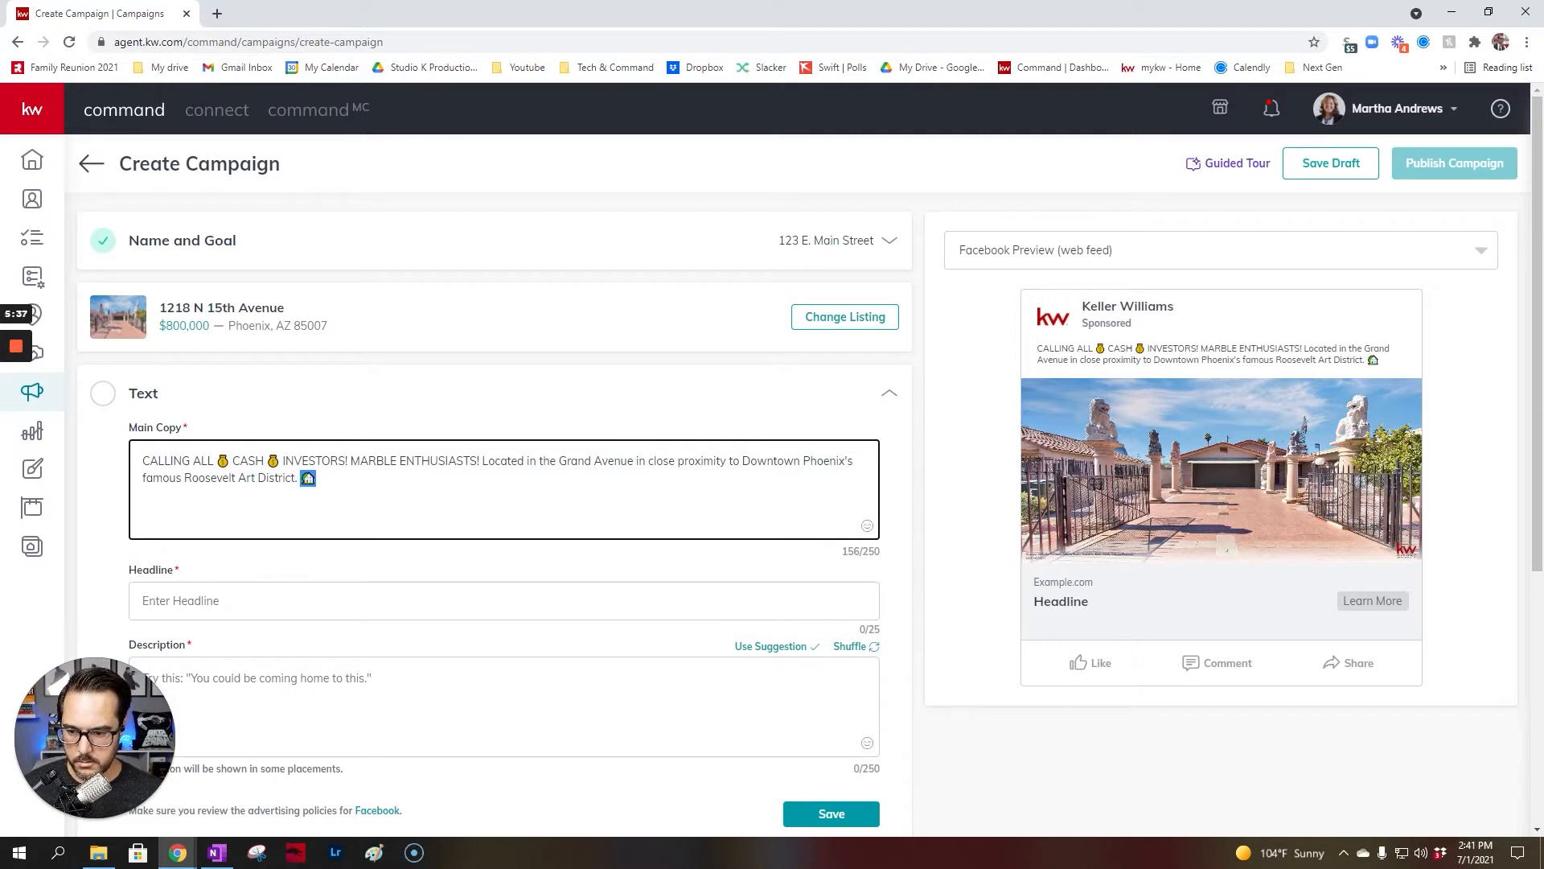
click(480, 461)
text(🏠)
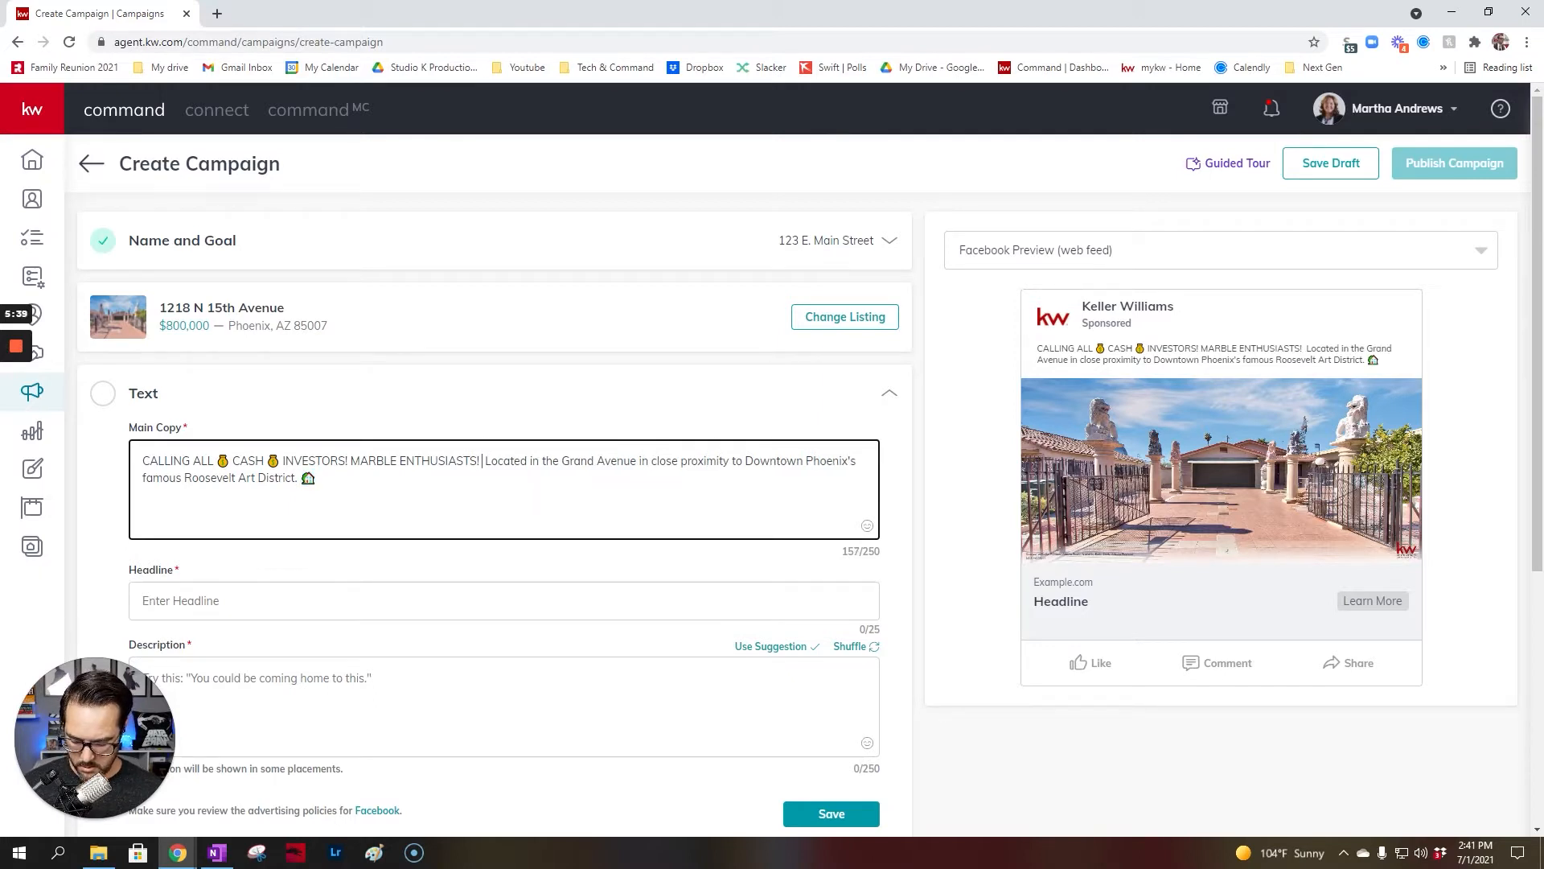
key(BackSpace)
key(BackSpace)
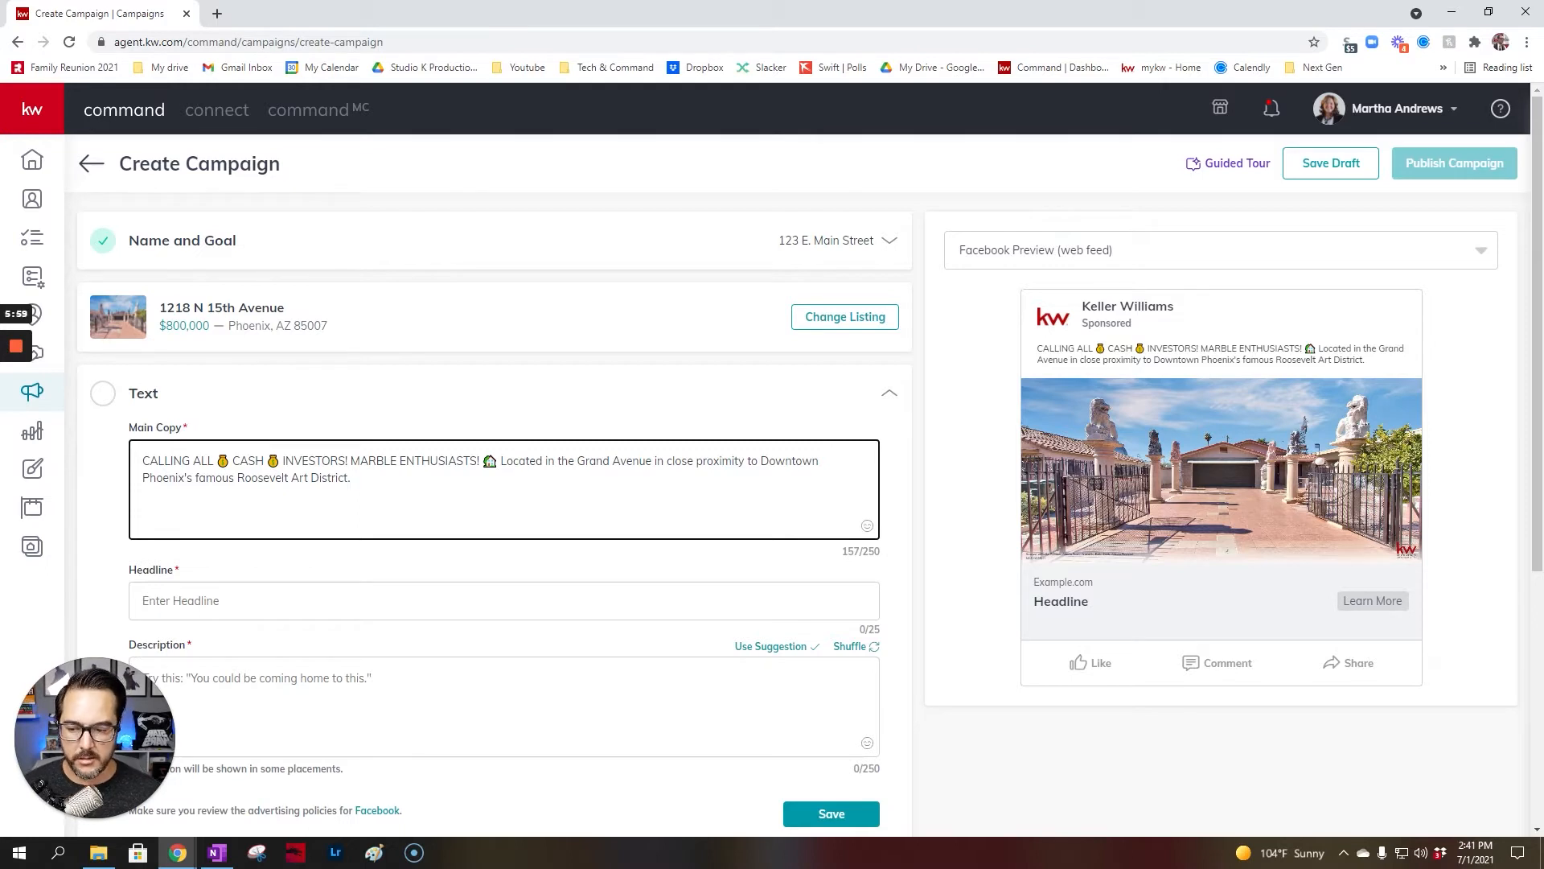
Step: Add the call to action For price and Pics click "Learn More" at the end of the main copy
text(F)
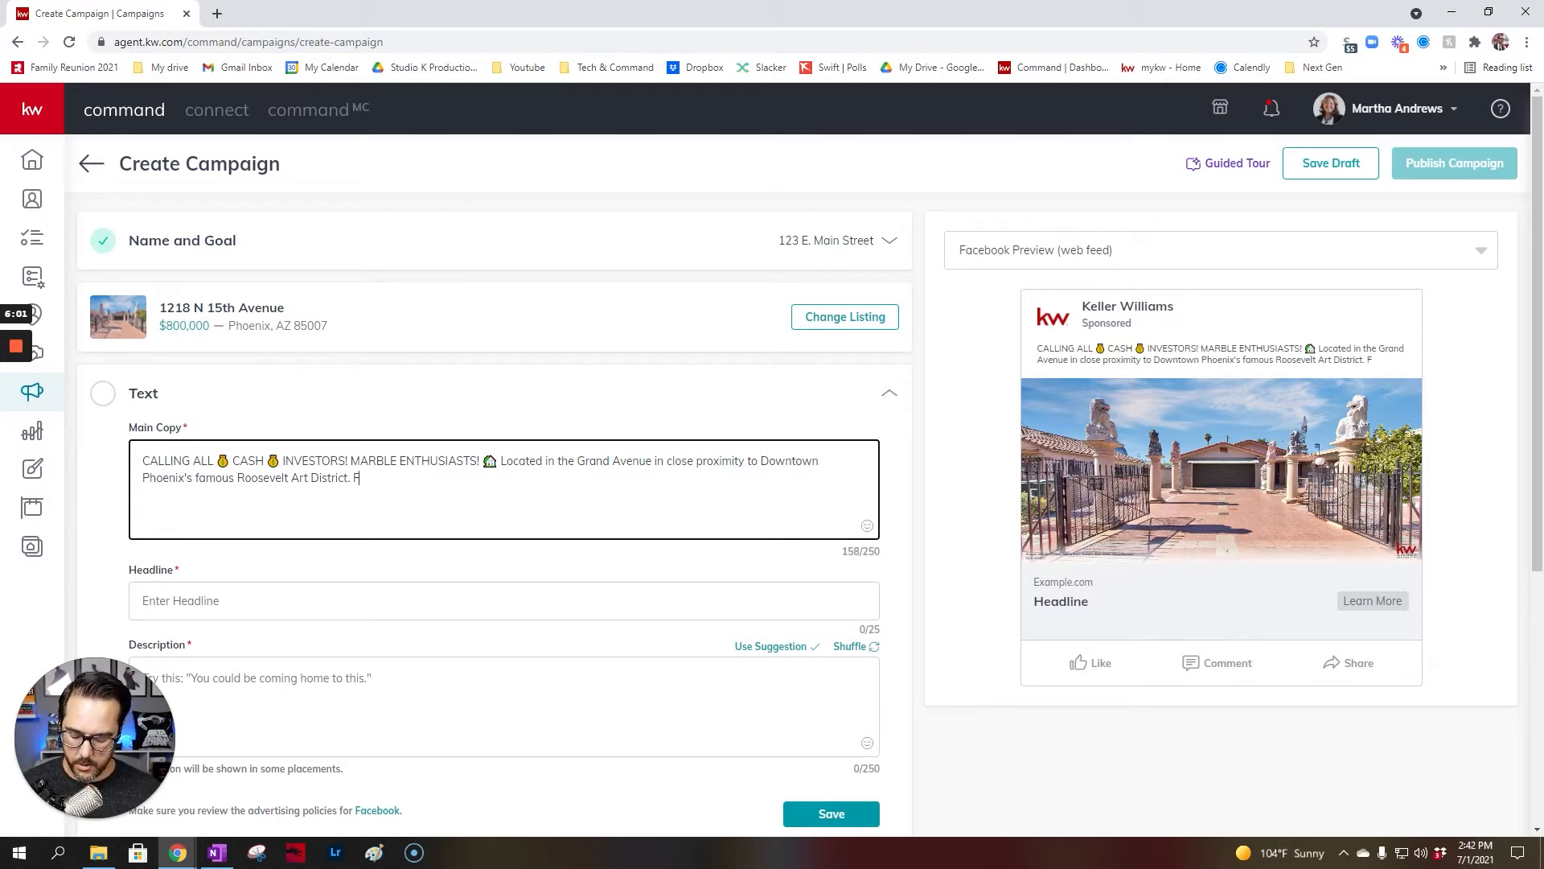
text(or p)
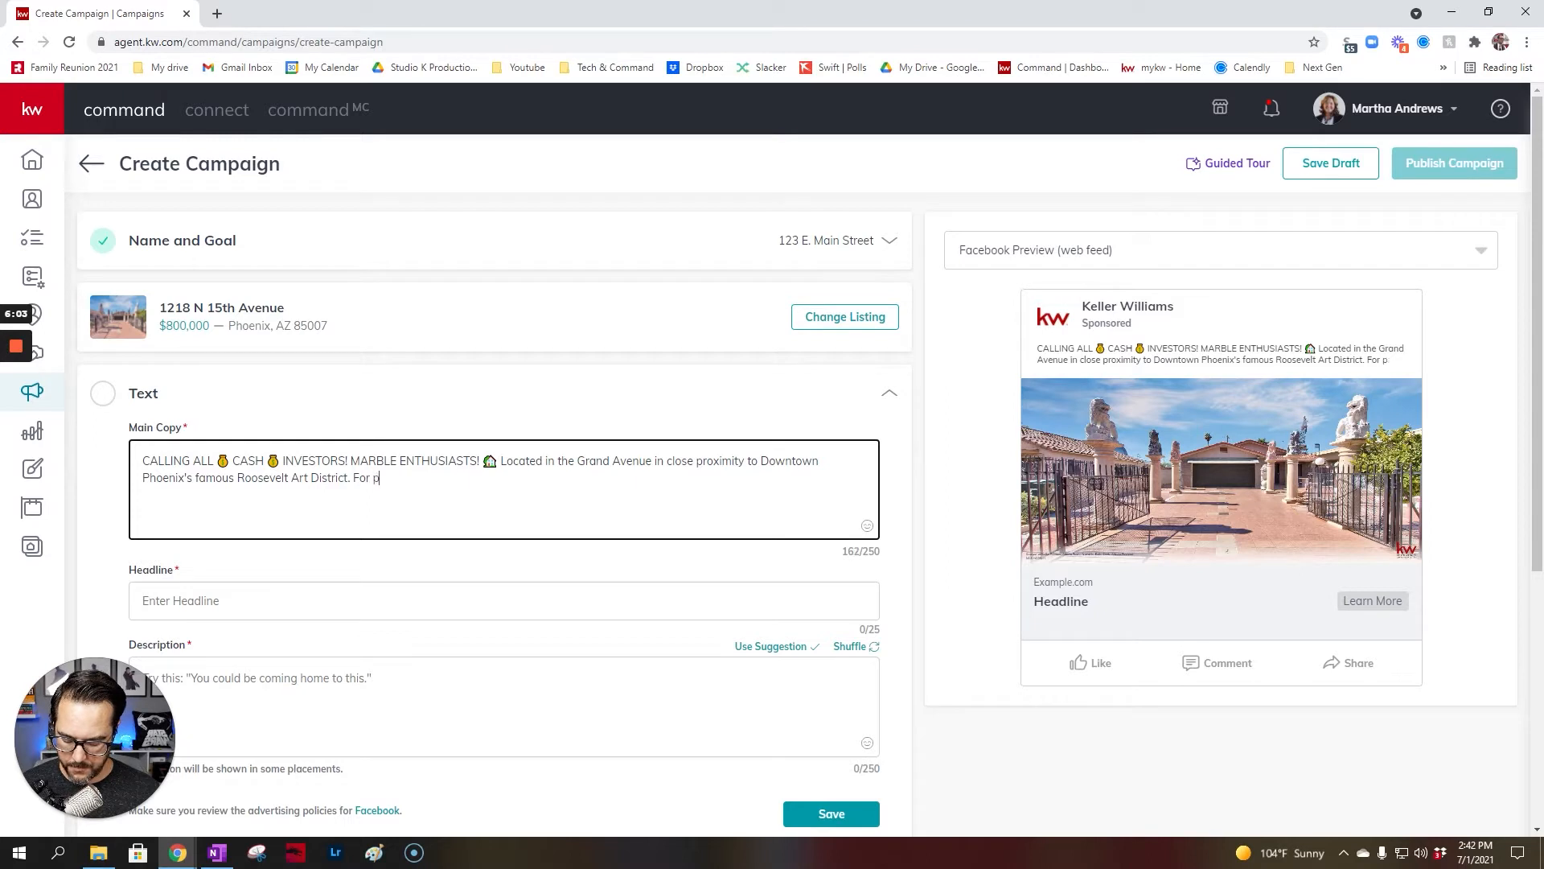
text(rice and Pics)
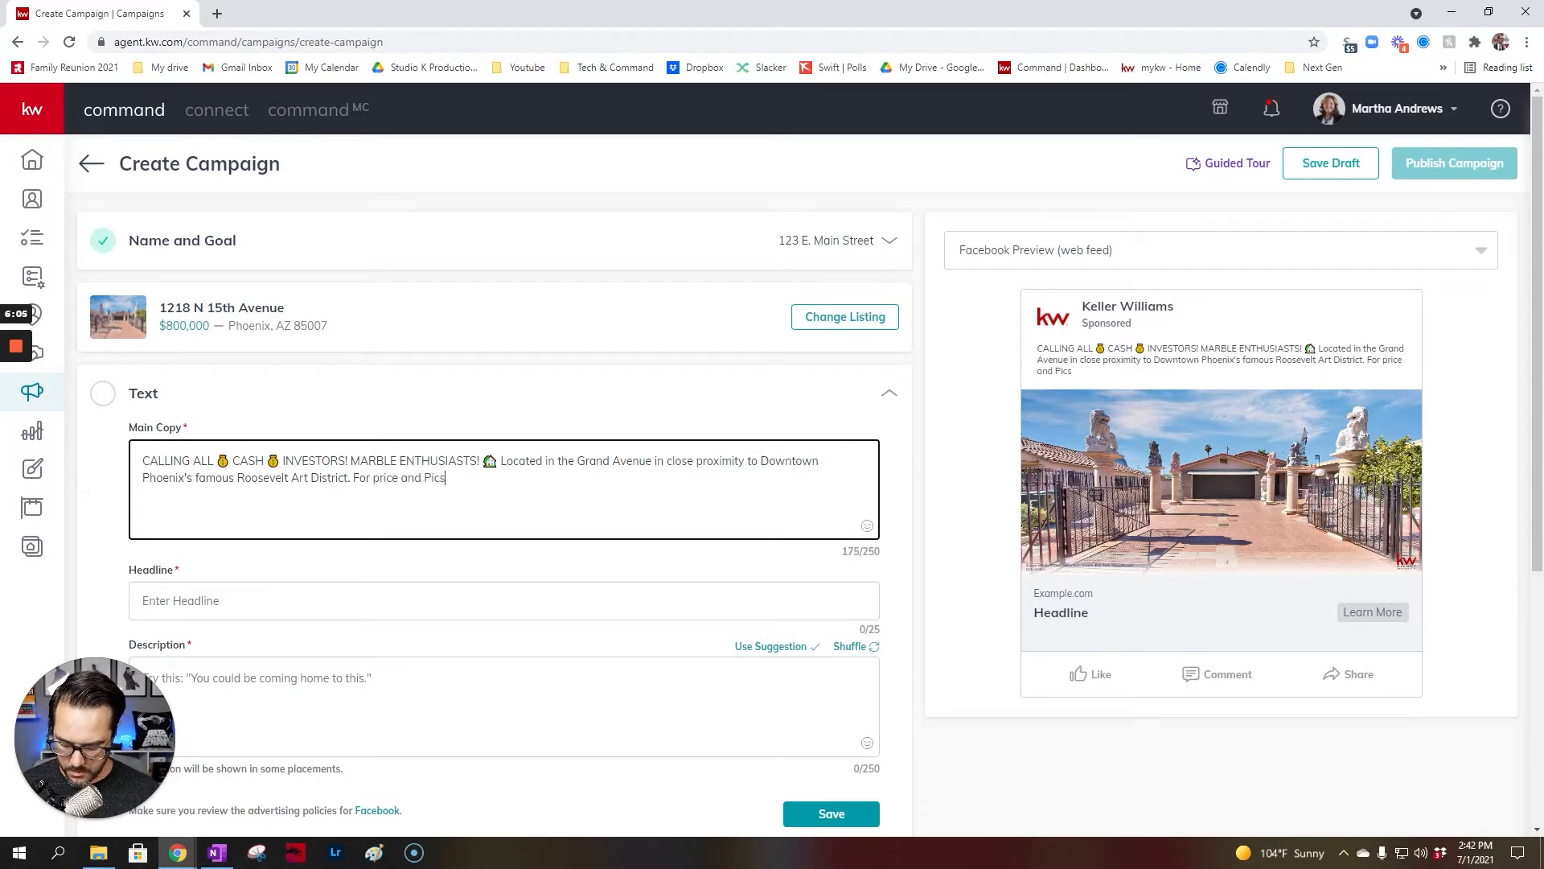
text( c)
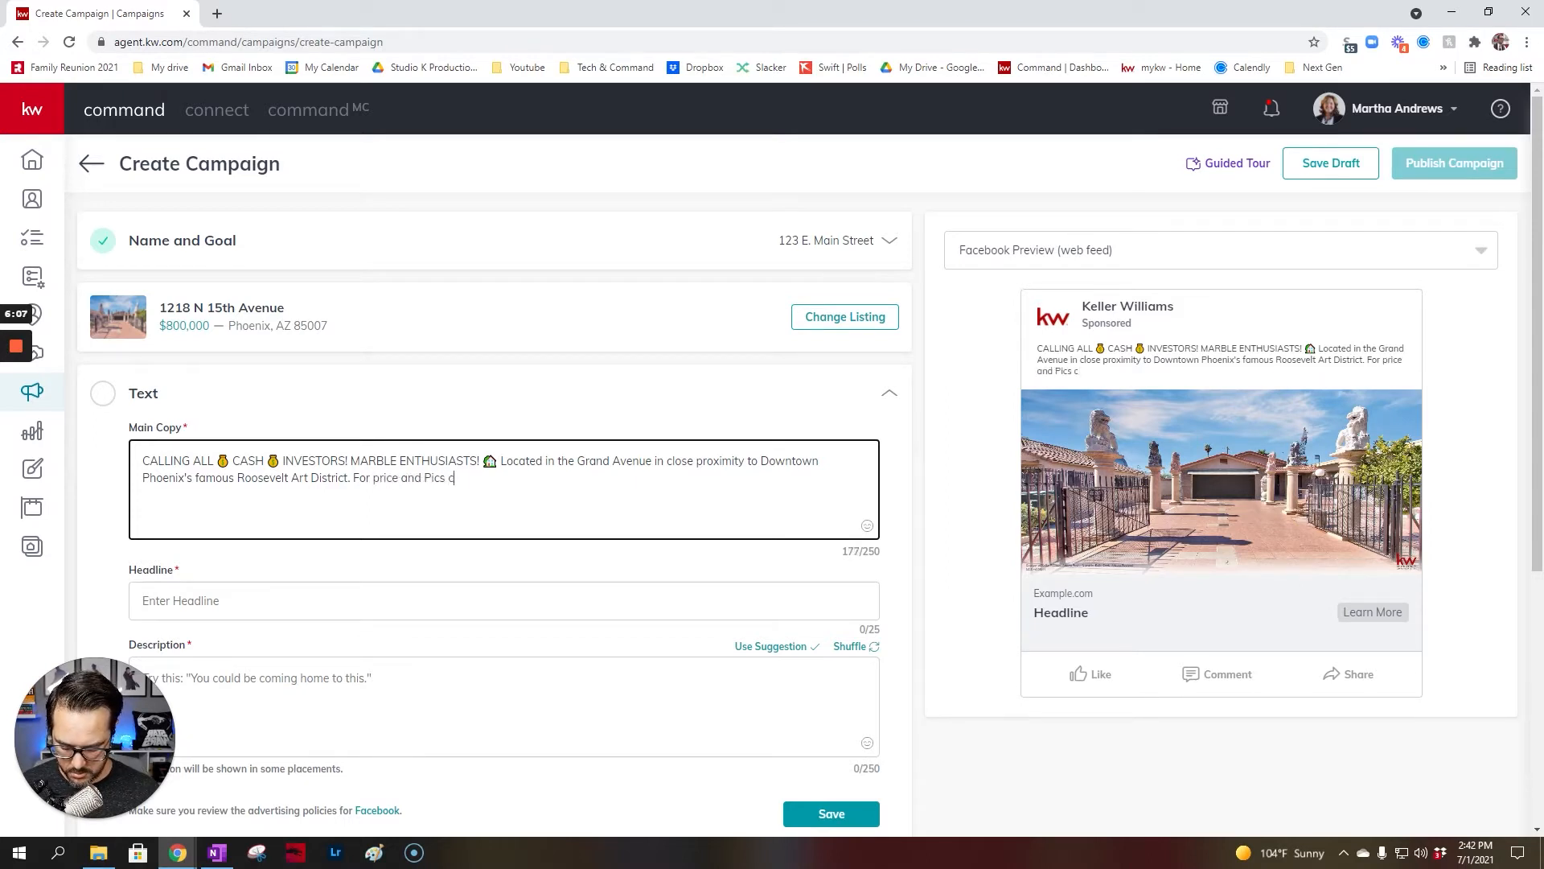
text(lick ")
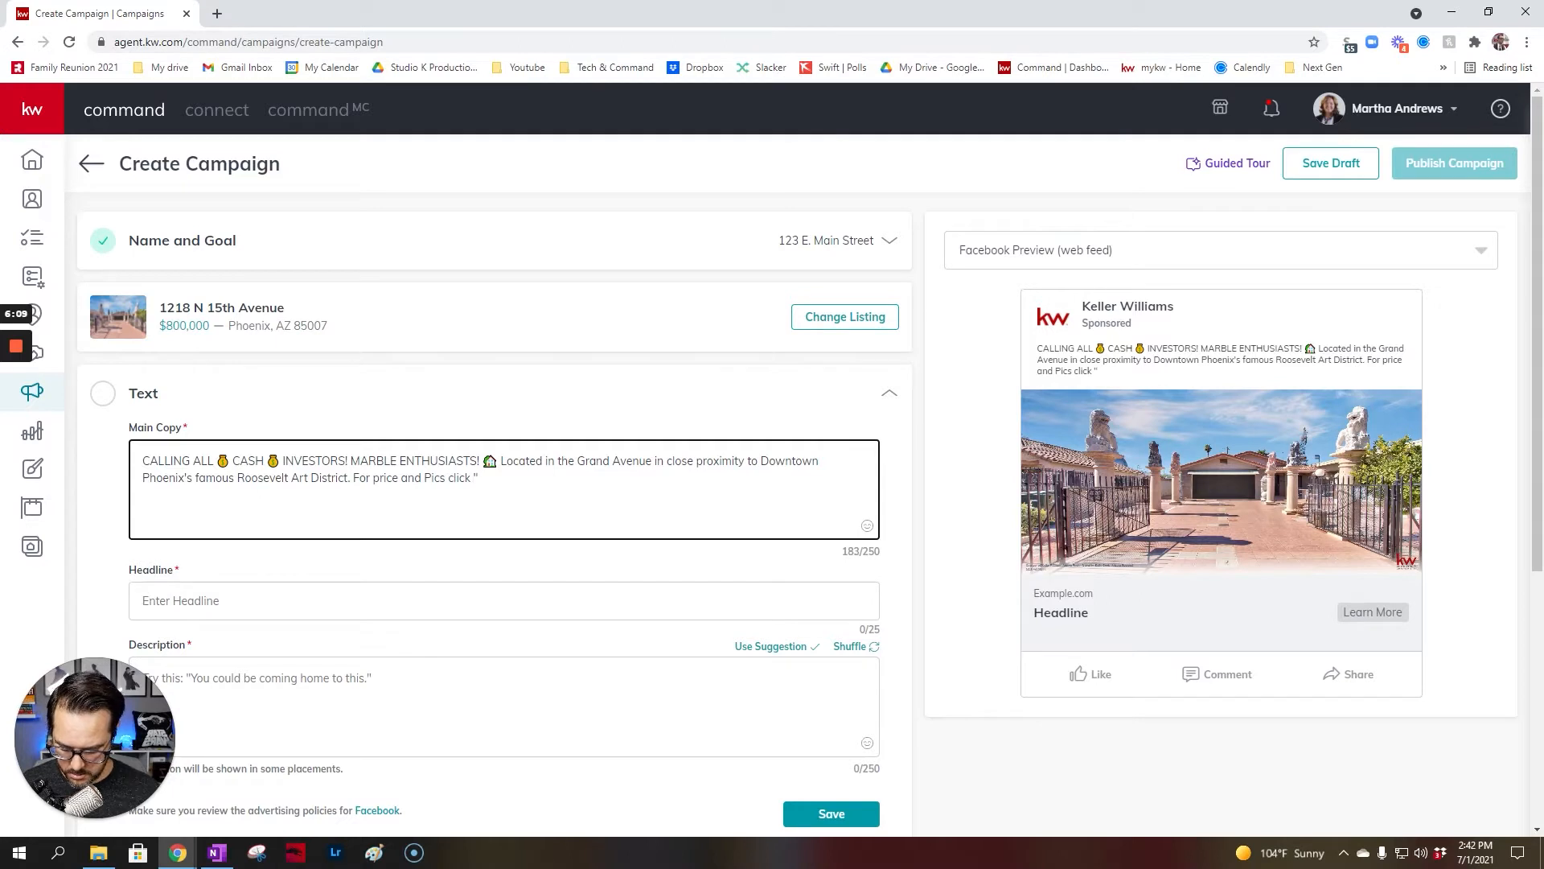
text(Learn Mo)
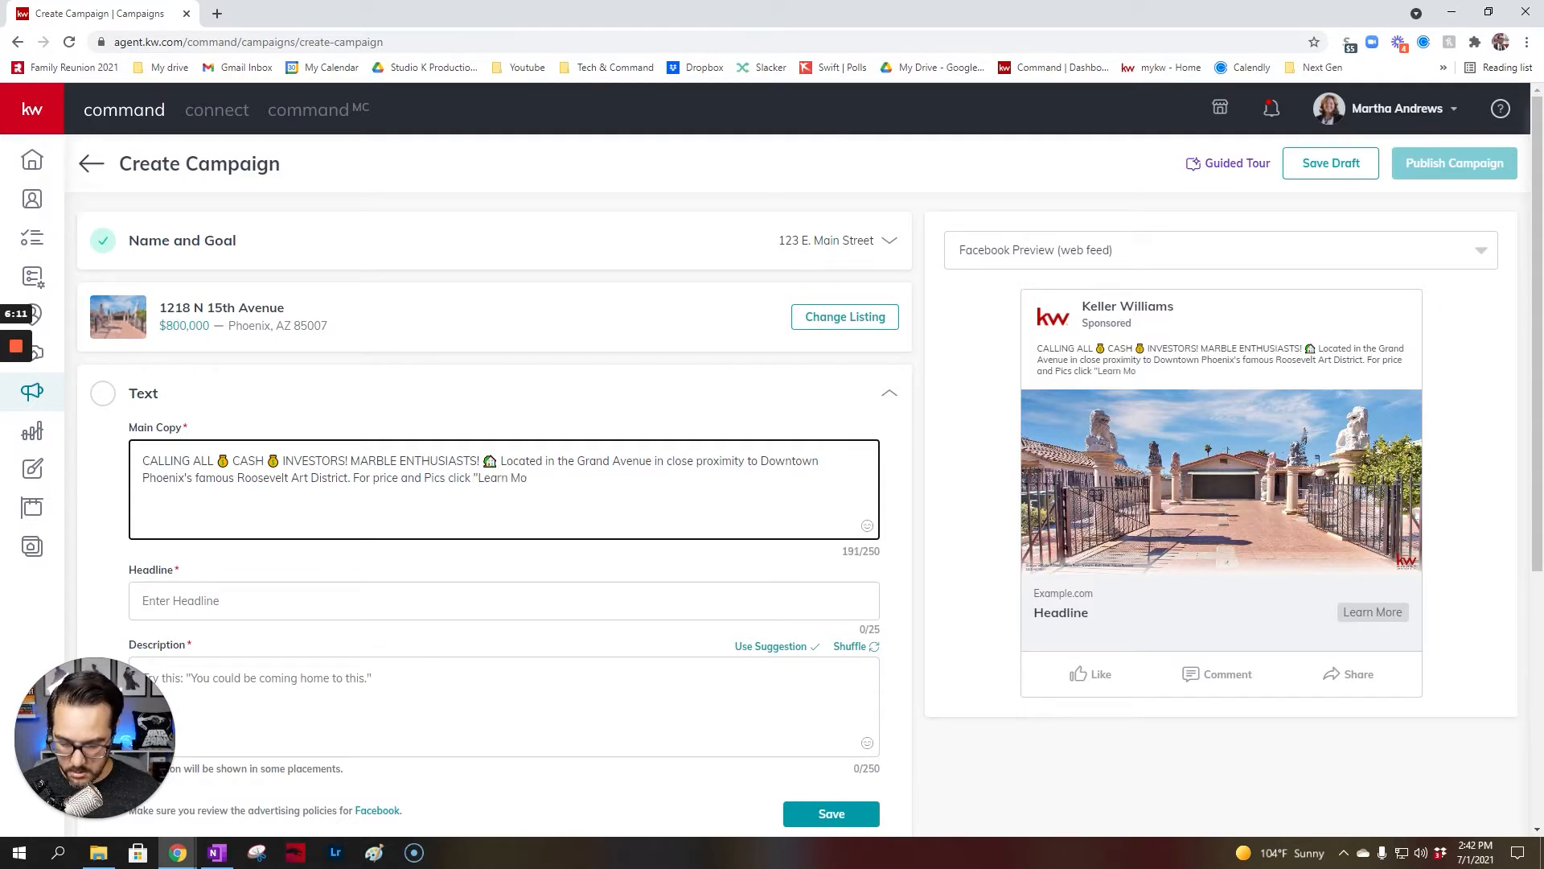
text(re")
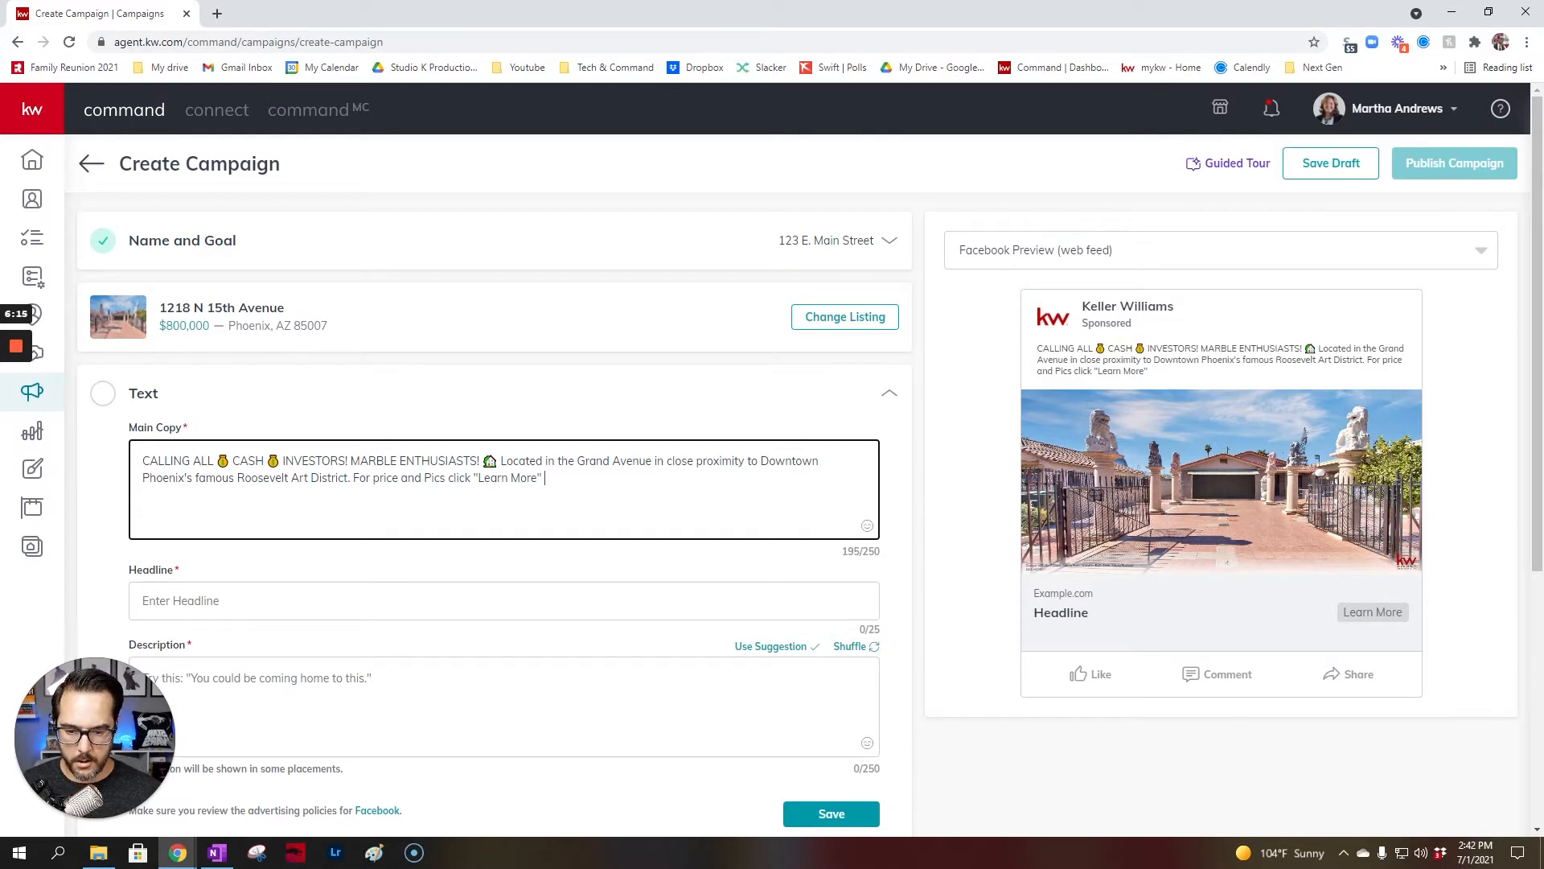
Step: Search the emojis for "finger" and insert the downward-pointing finger after "Learn More" in the main copy
click(867, 525)
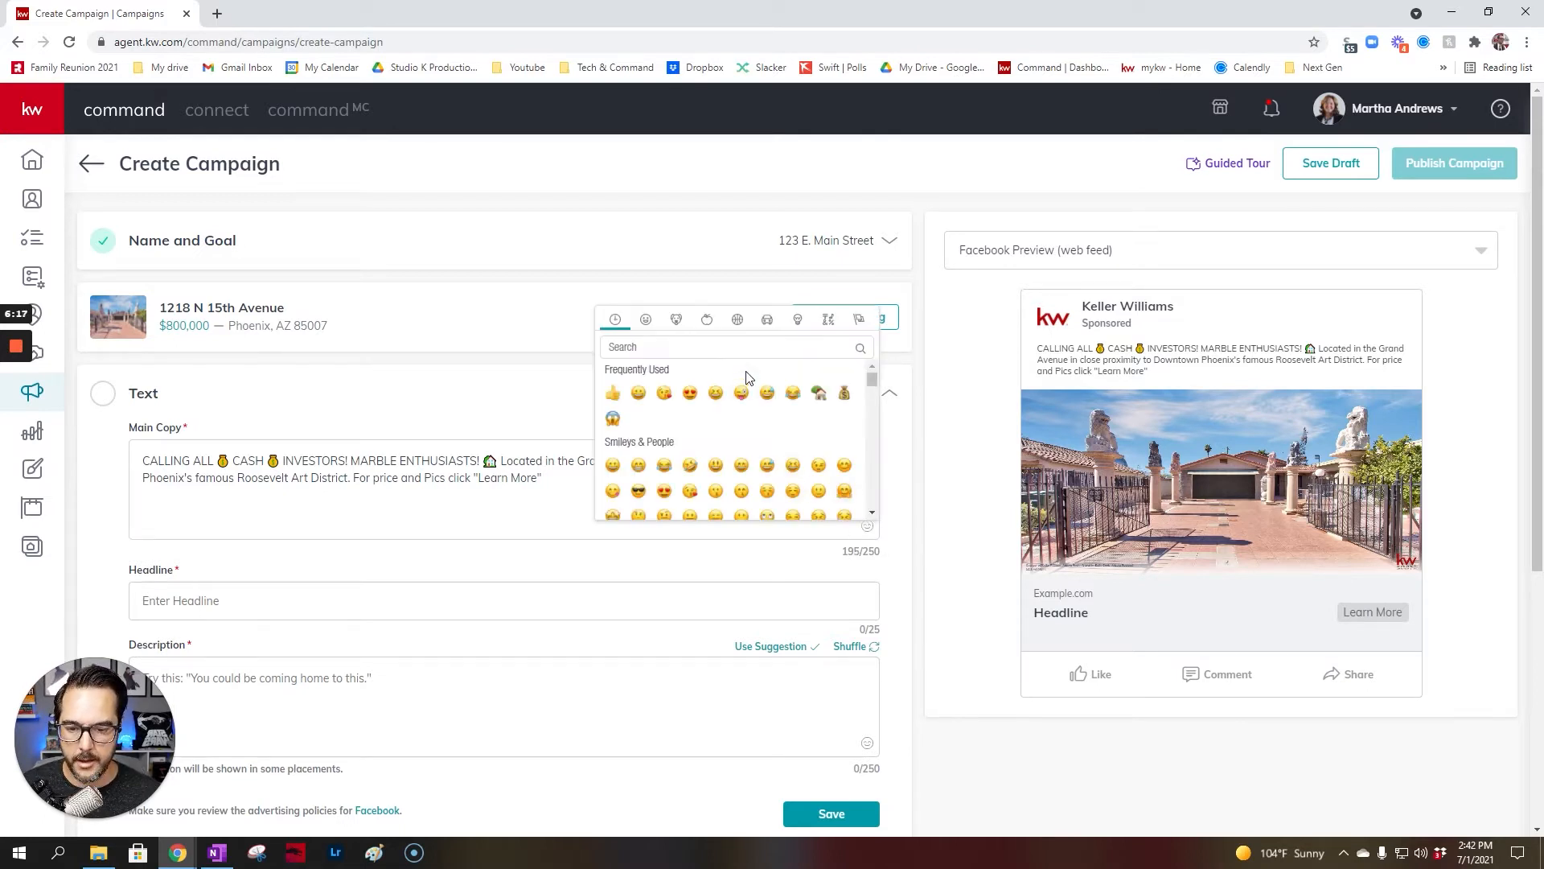
click(744, 349)
text(finger)
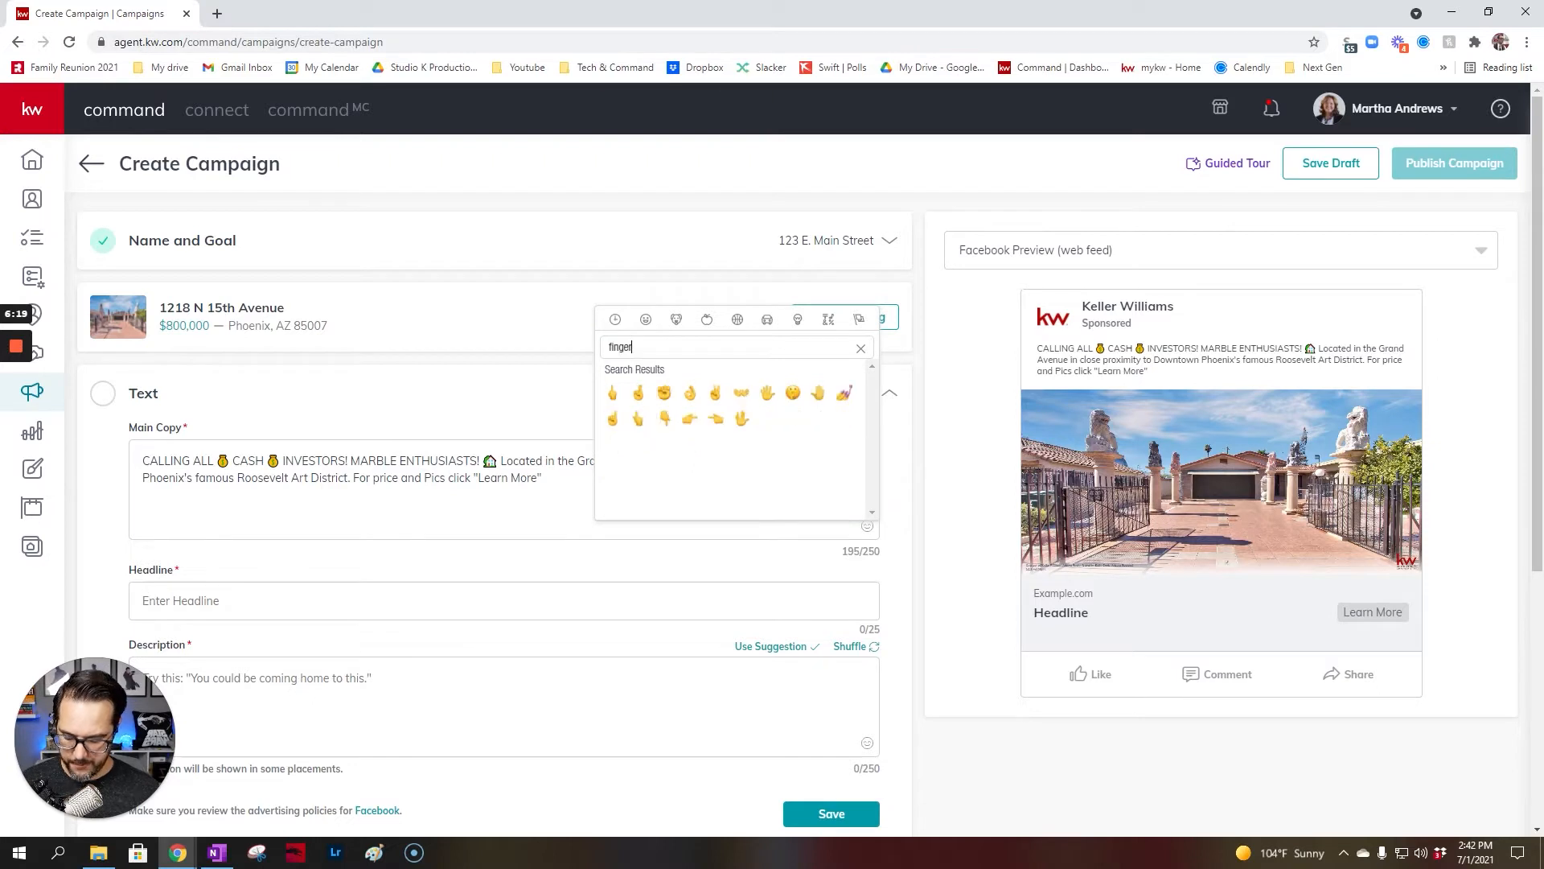
click(666, 418)
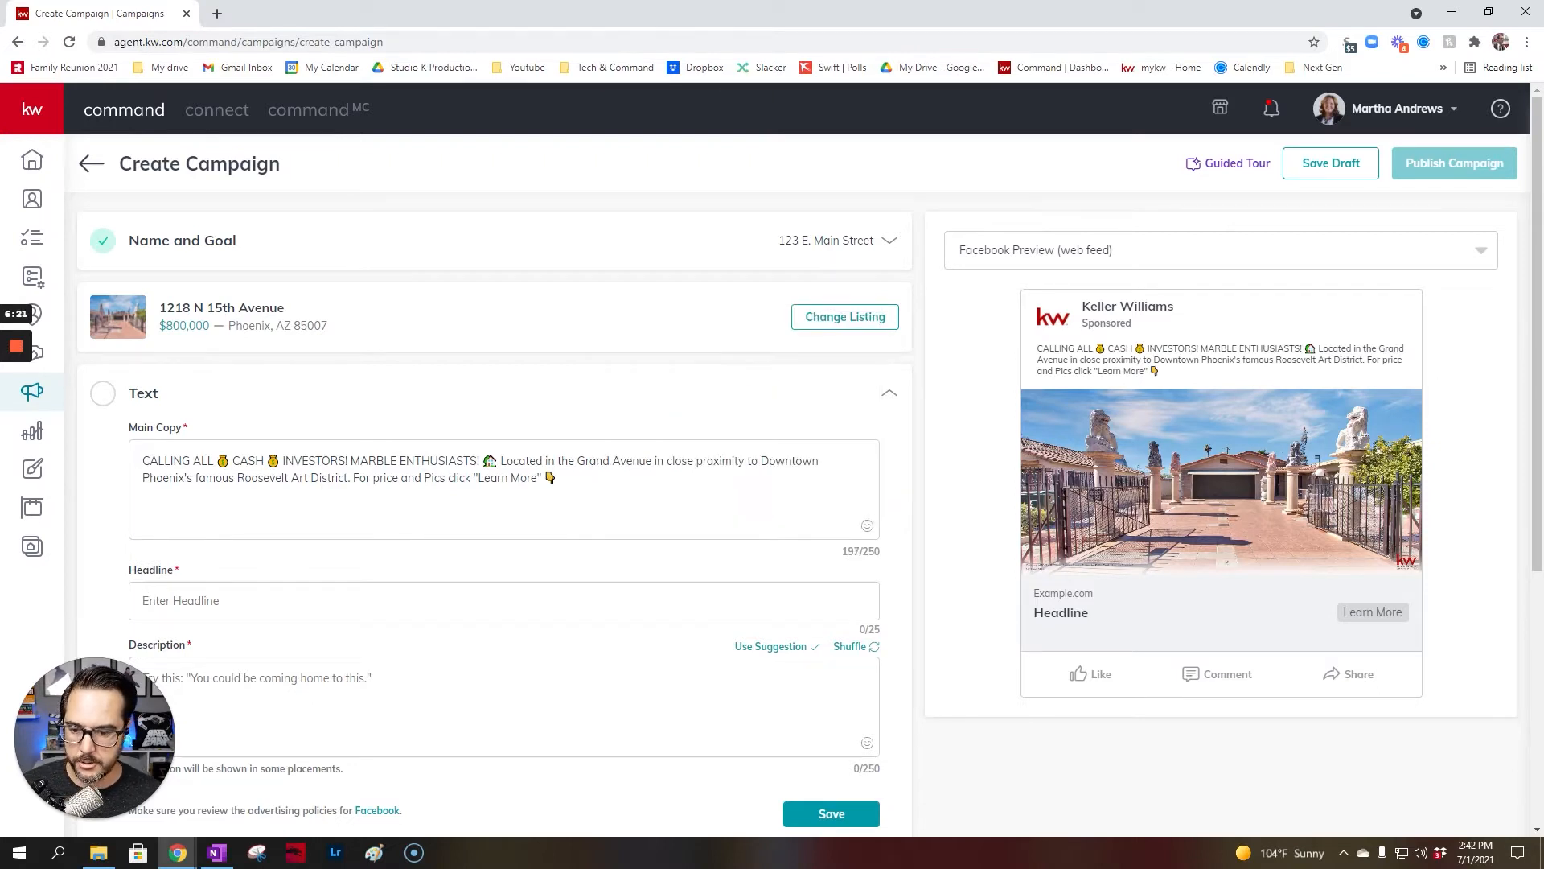
Step: Double the downward-pointing finger at the end of the main copy and copy the pair in front of "For price"
drag(561, 478, 545, 478)
key(ctrl+c)
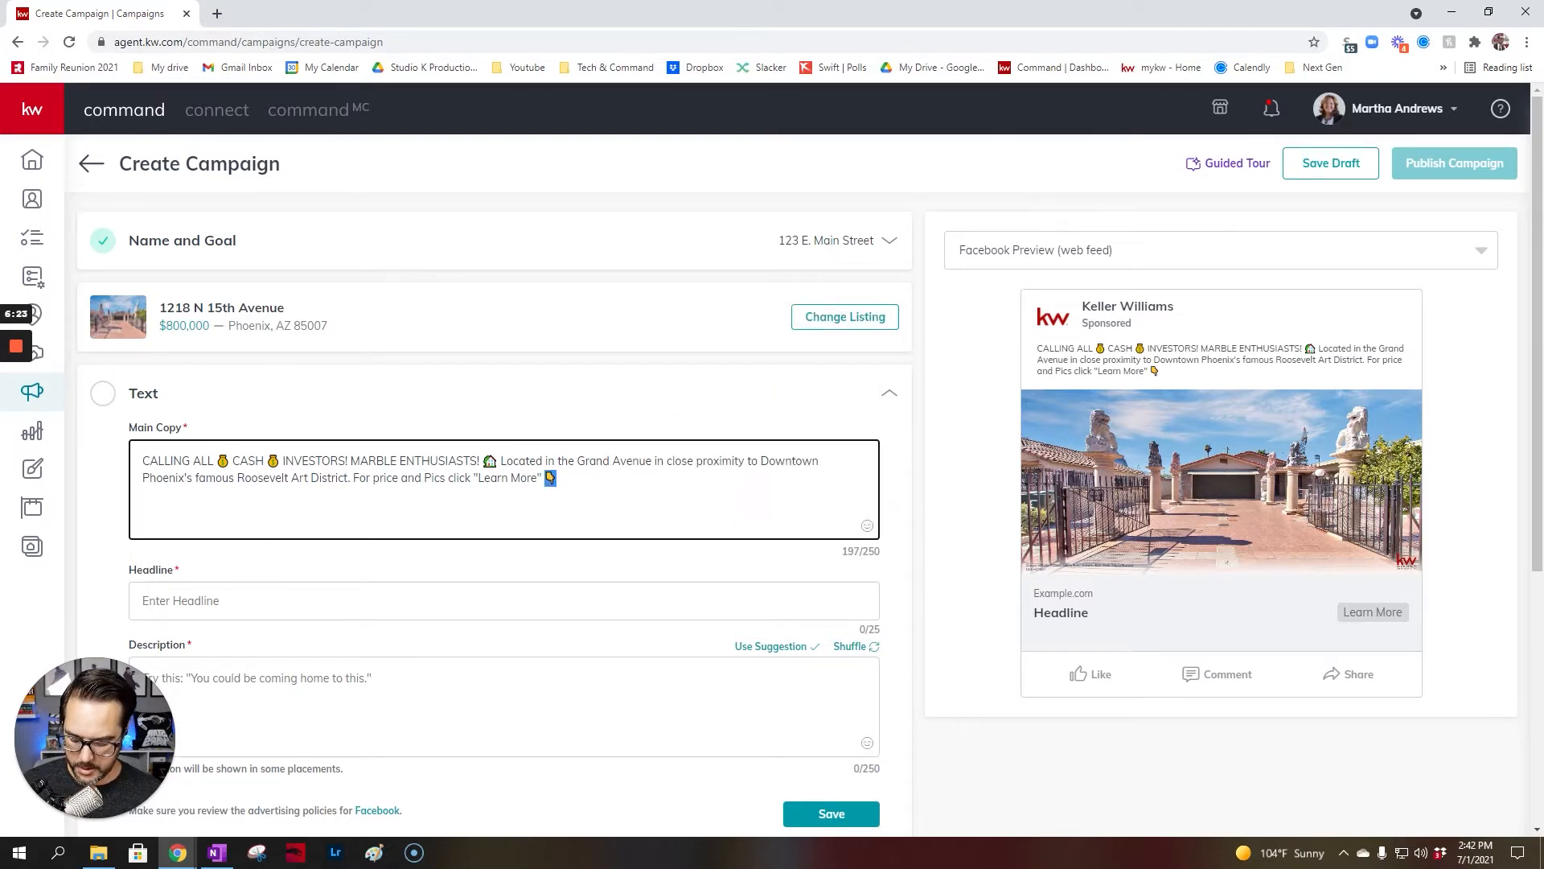
key(Right)
key(ctrl+v)
key(shift+Left)
key(shift+Left)
key(ctrl+c)
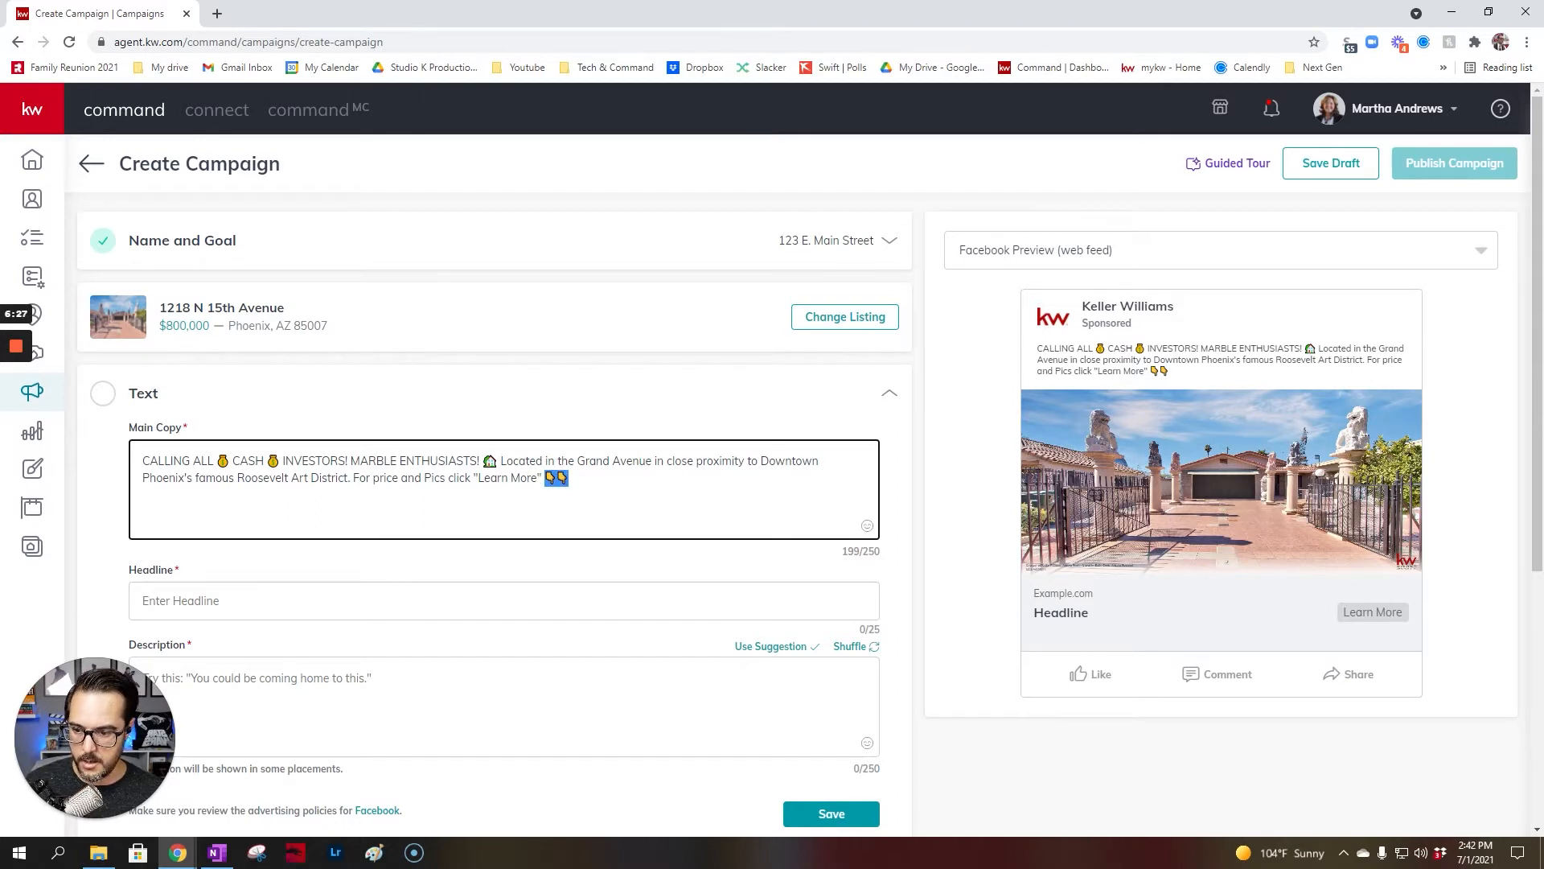
click(353, 478)
key(ctrl+v)
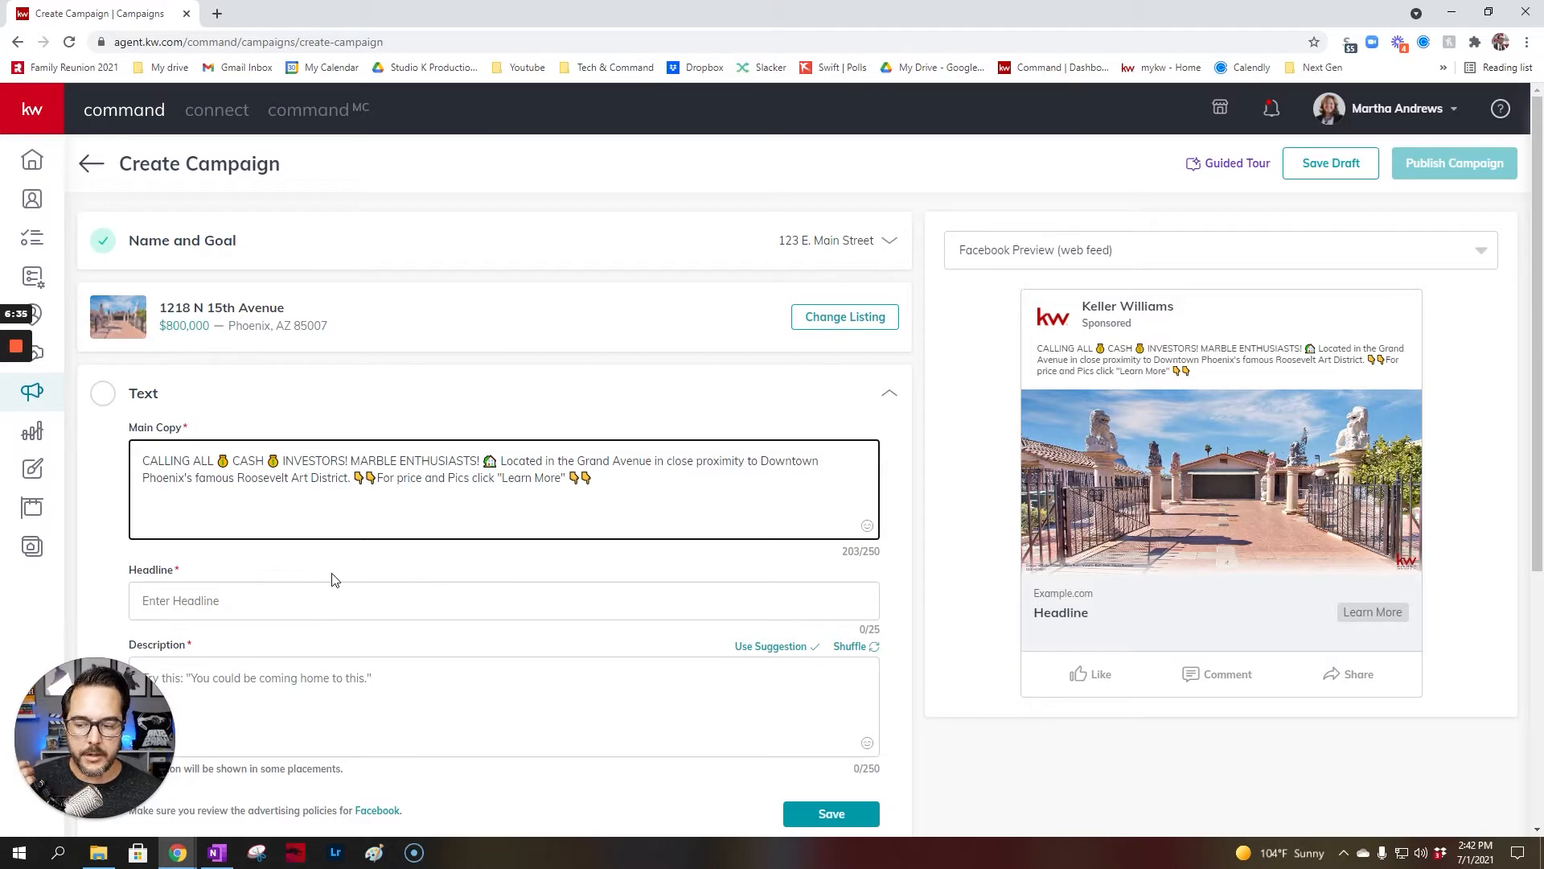
Step: Copy the call to action with its finger emojis from the main copy into the ad's description
scroll(447, 553, down, 1)
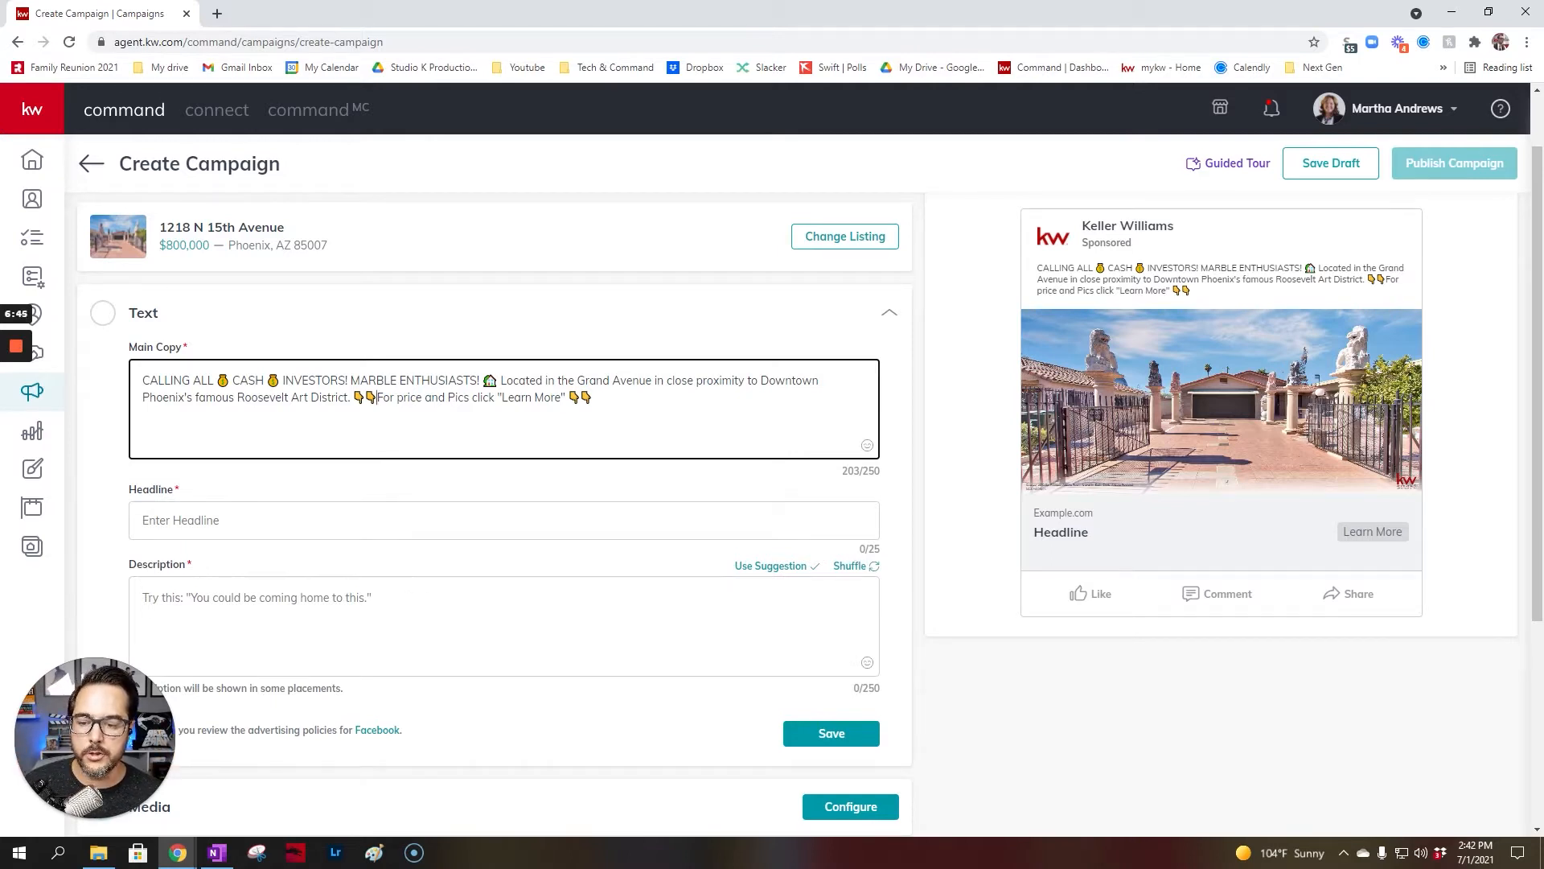
drag(593, 397, 352, 397)
key(ctrl+c)
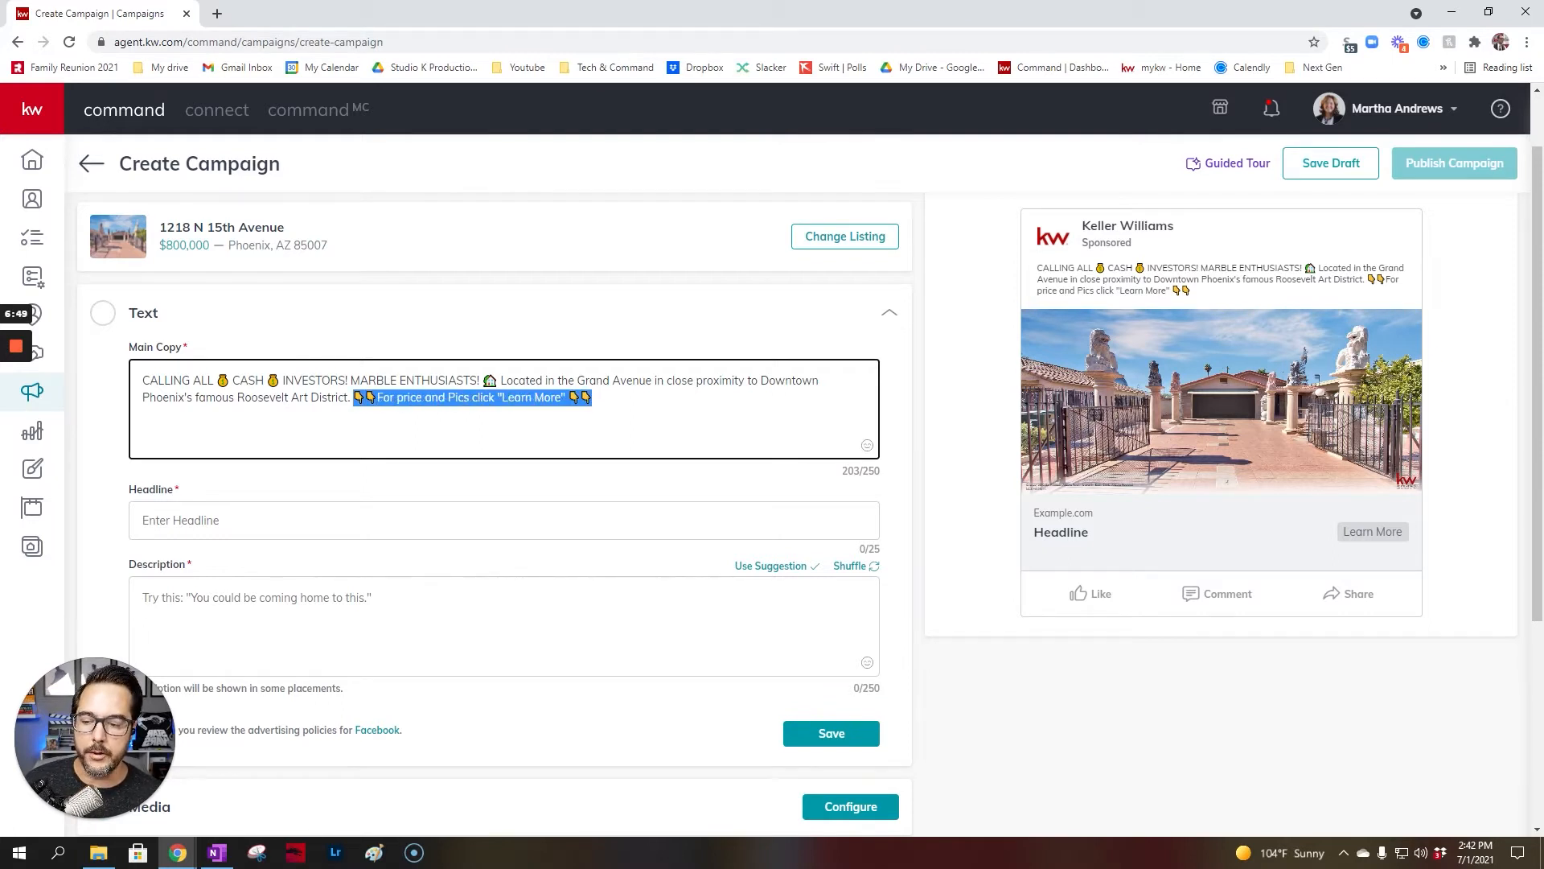
click(286, 599)
key(ctrl+v)
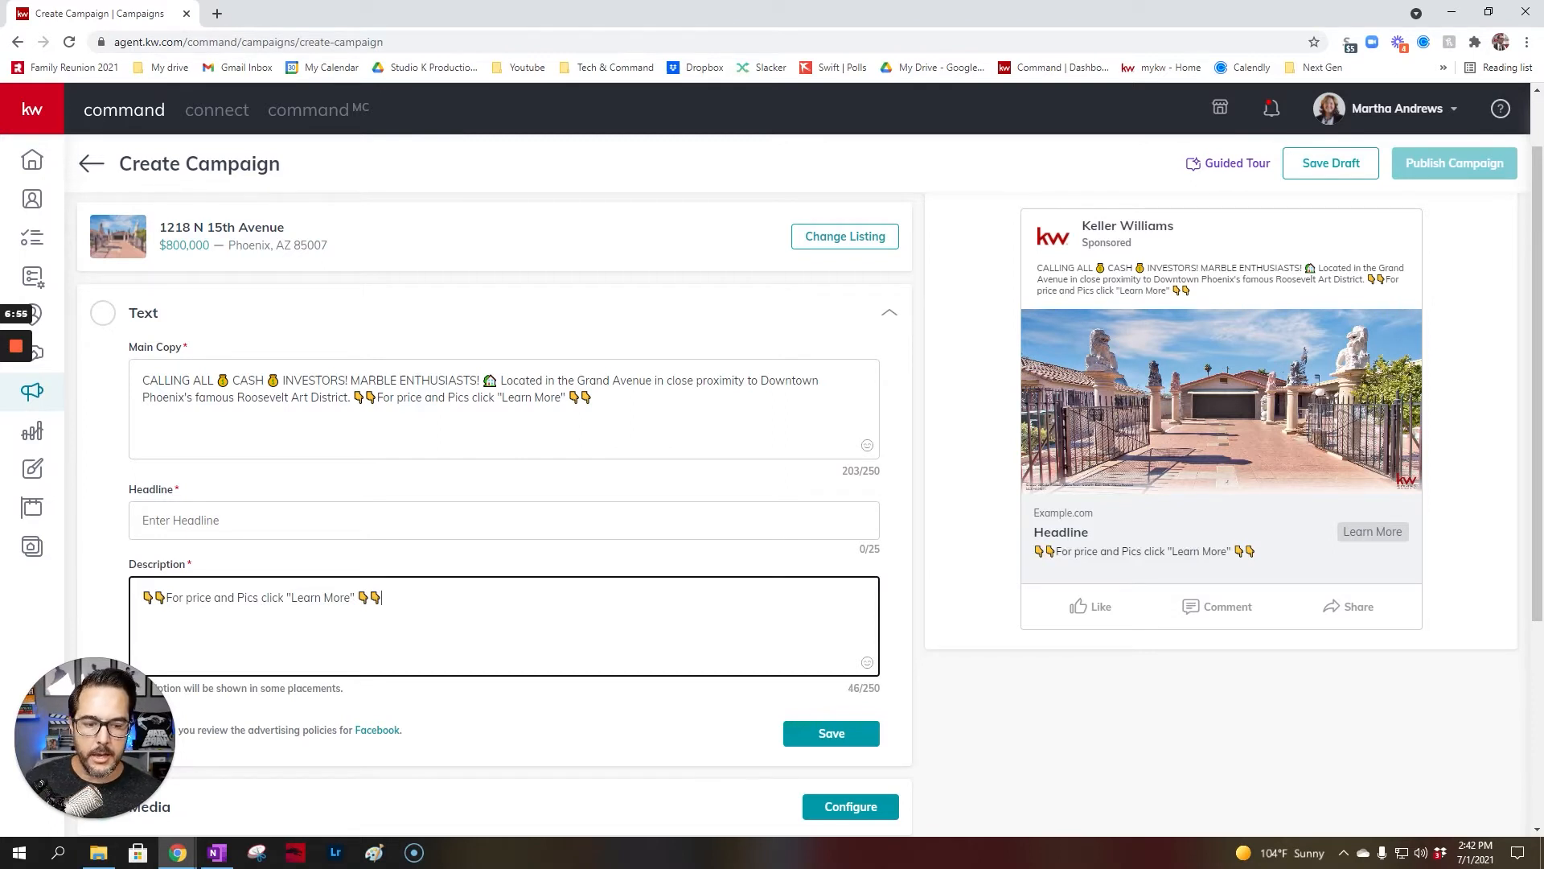
Step: Replace the two downward-pointing fingers at the end of the description with a right-pointing finger, searching the emojis for "finger"
key(BackSpace)
key(BackSpace)
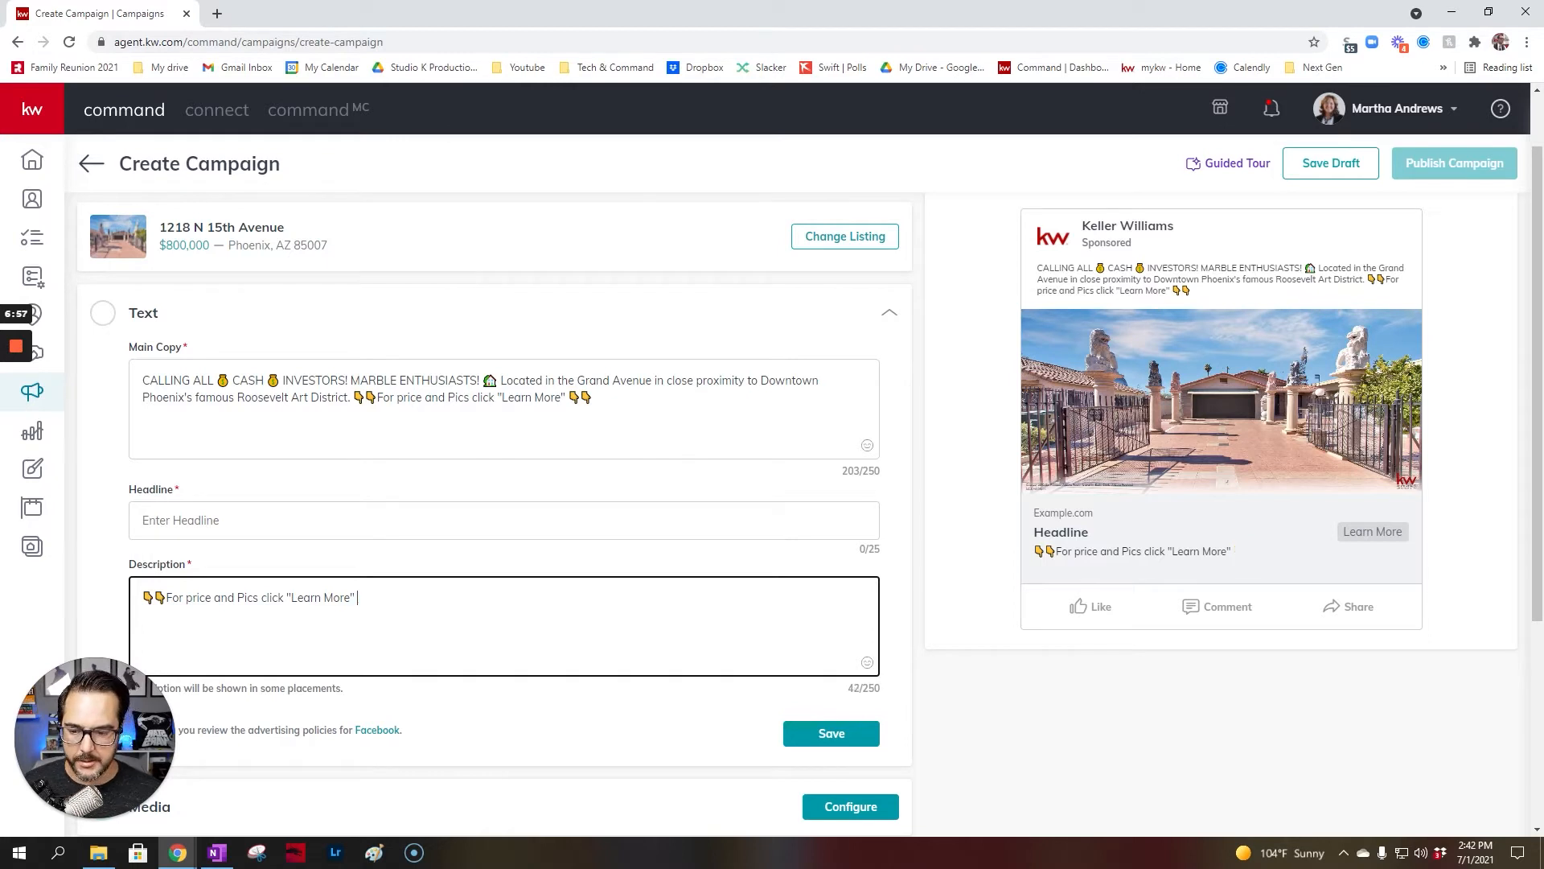
click(867, 662)
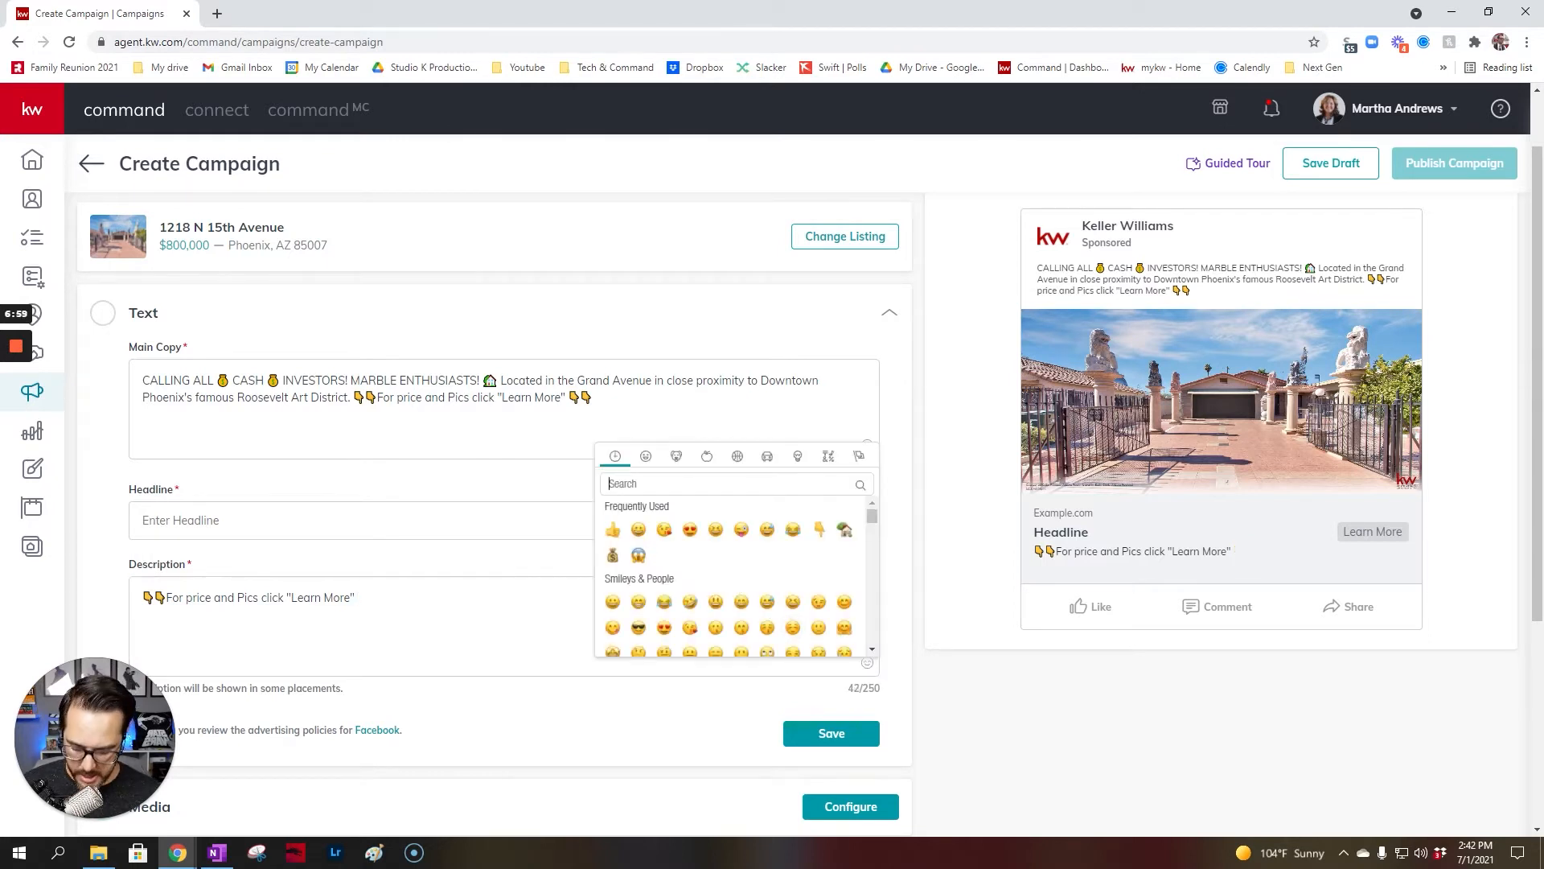
text(finger)
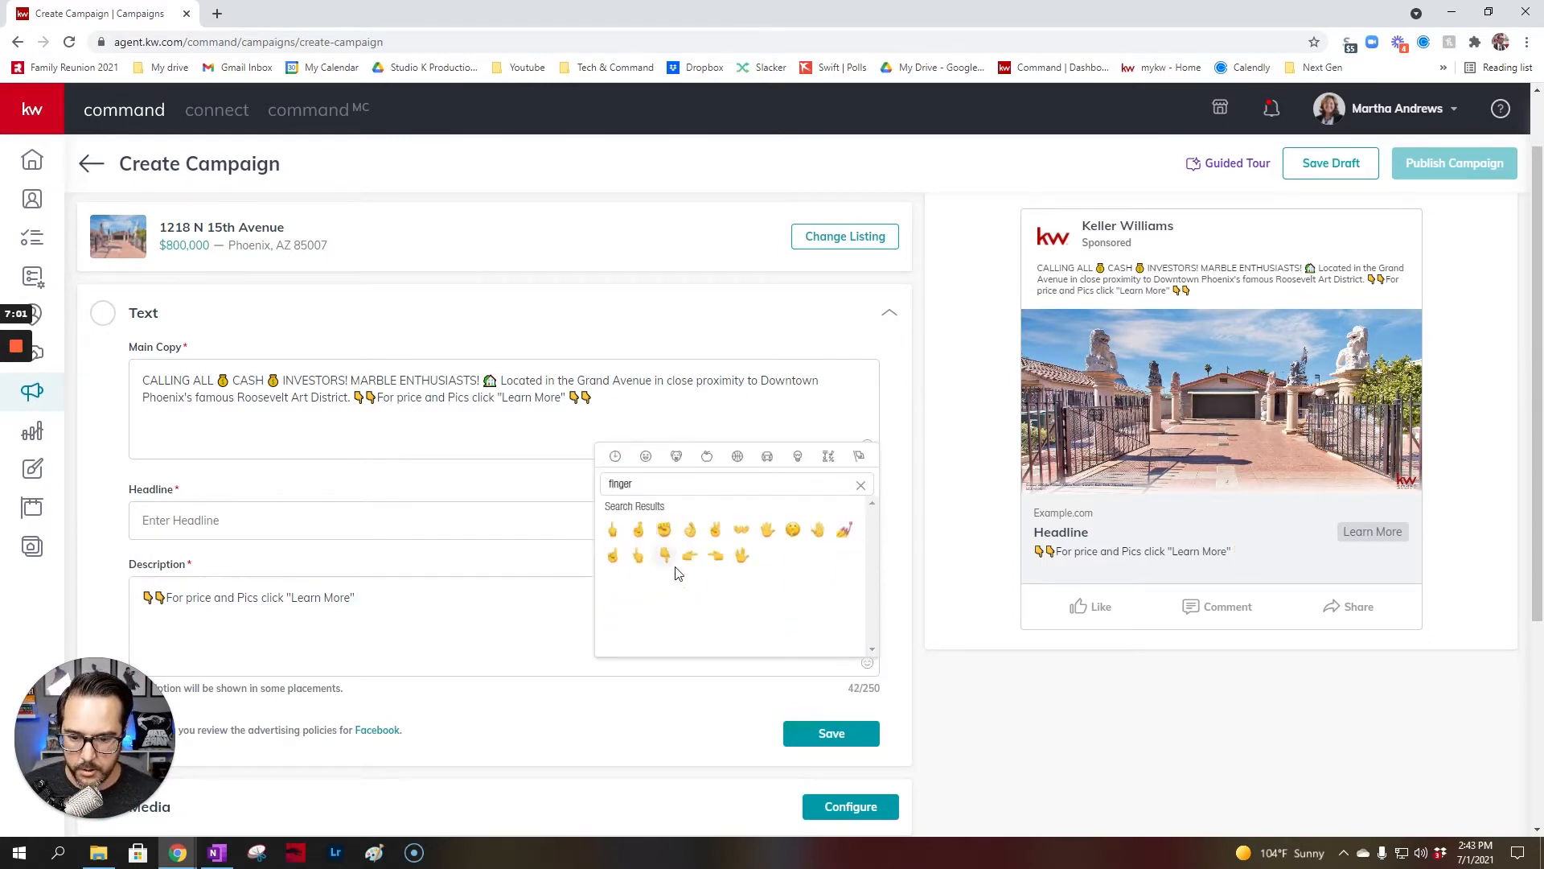
click(689, 556)
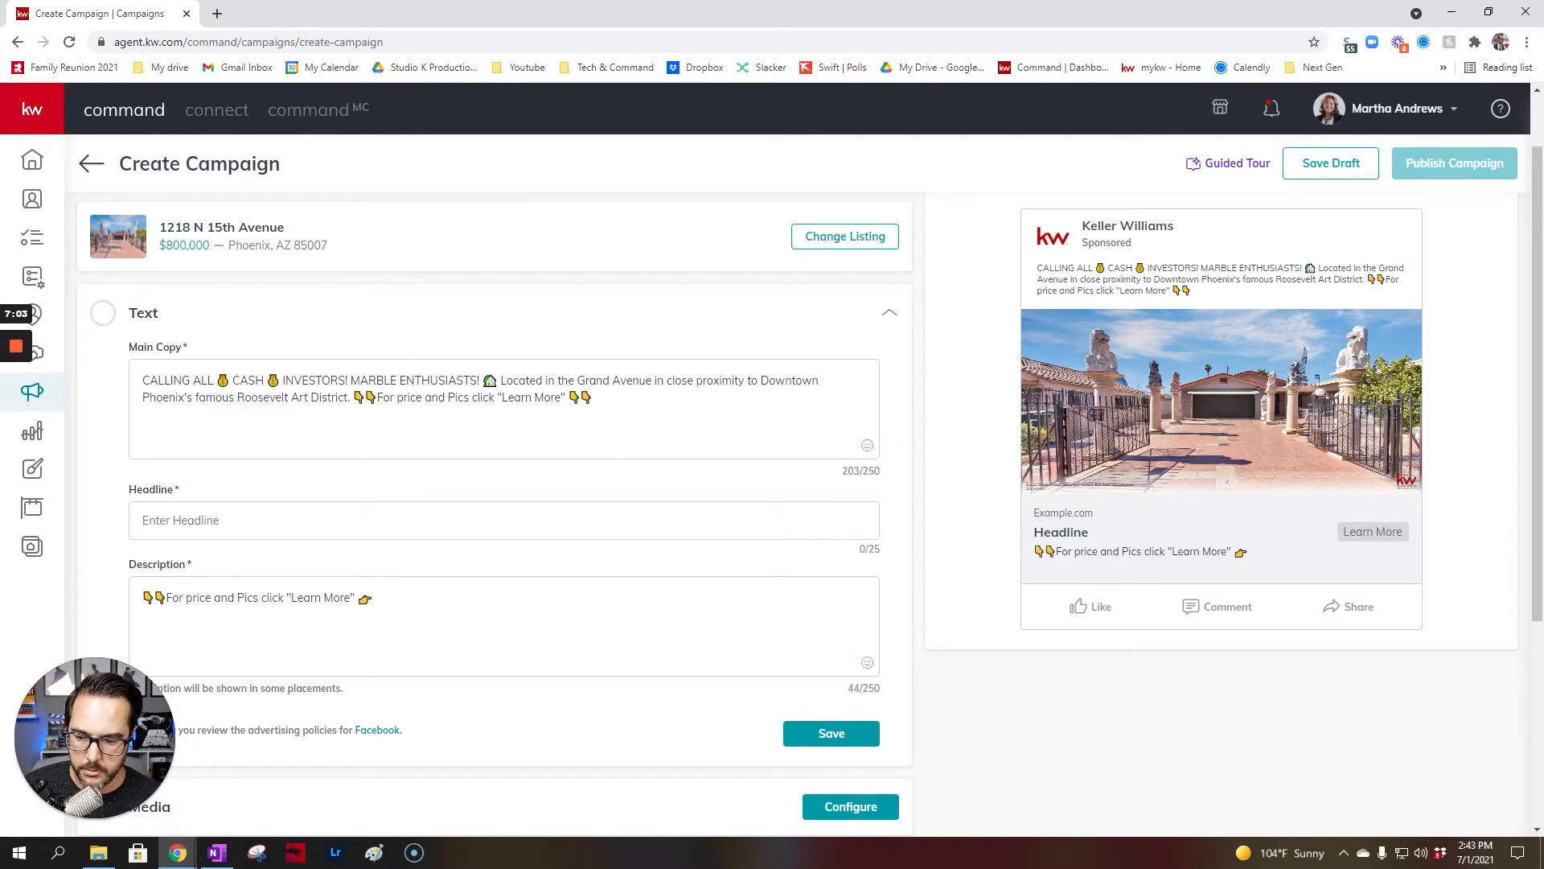
Step: Double the right-pointing finger at the description's end and replace the two downward-pointing fingers at its start with right-pointing ones
double_click(366, 598)
key(ctrl+c)
key(ctrl+v)
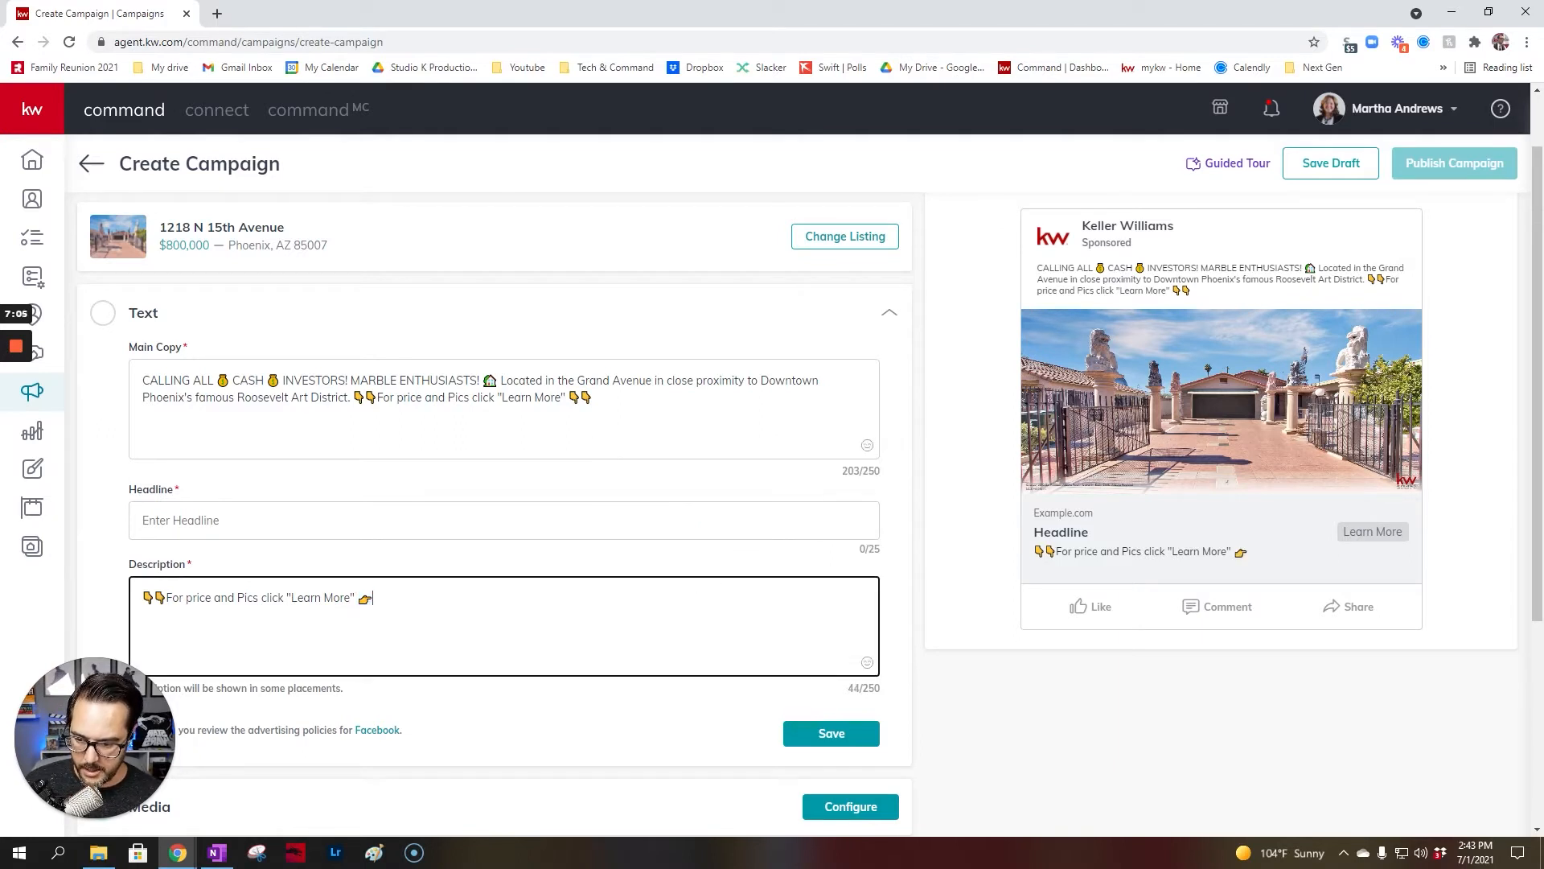
key(ctrl+v)
key(shift+Left)
key(shift+Left)
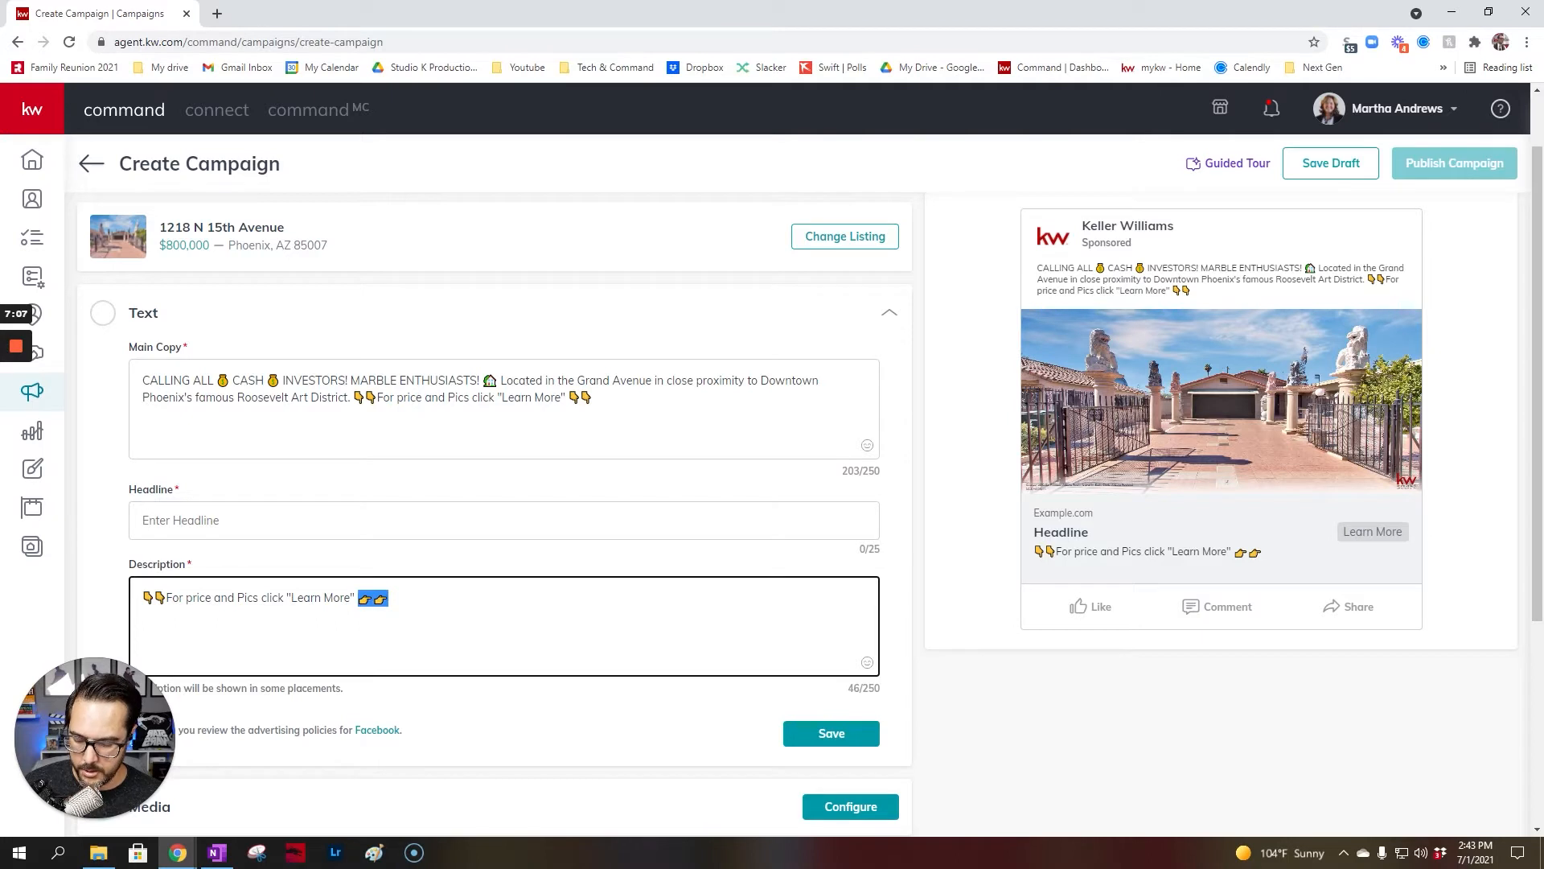
key(Home)
key(shift+Right)
key(shift+Right)
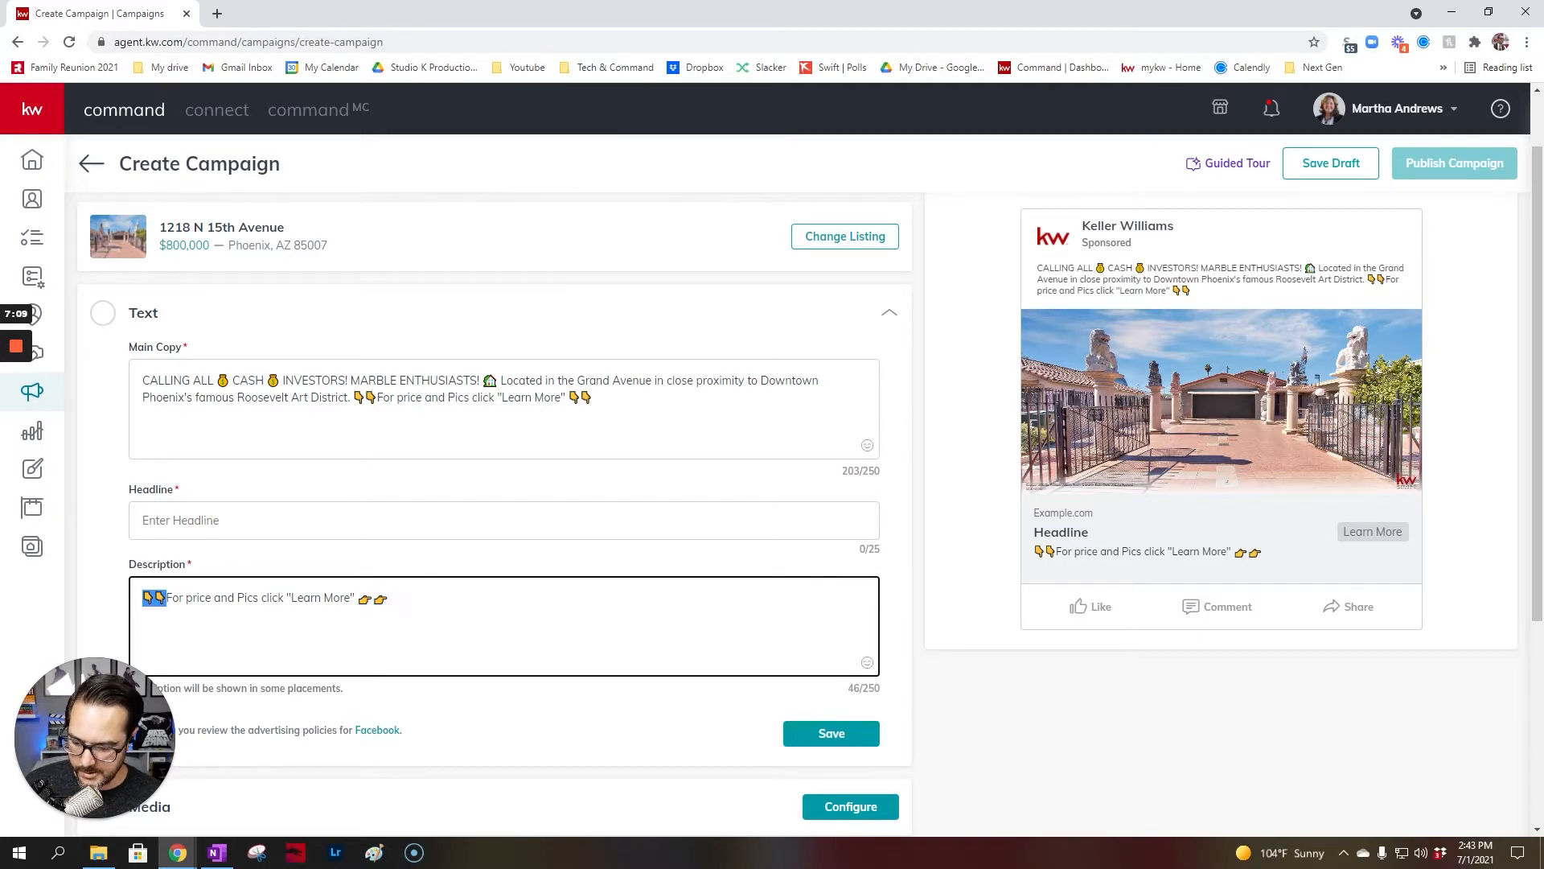
key(ctrl+v)
key(ctrl+v)
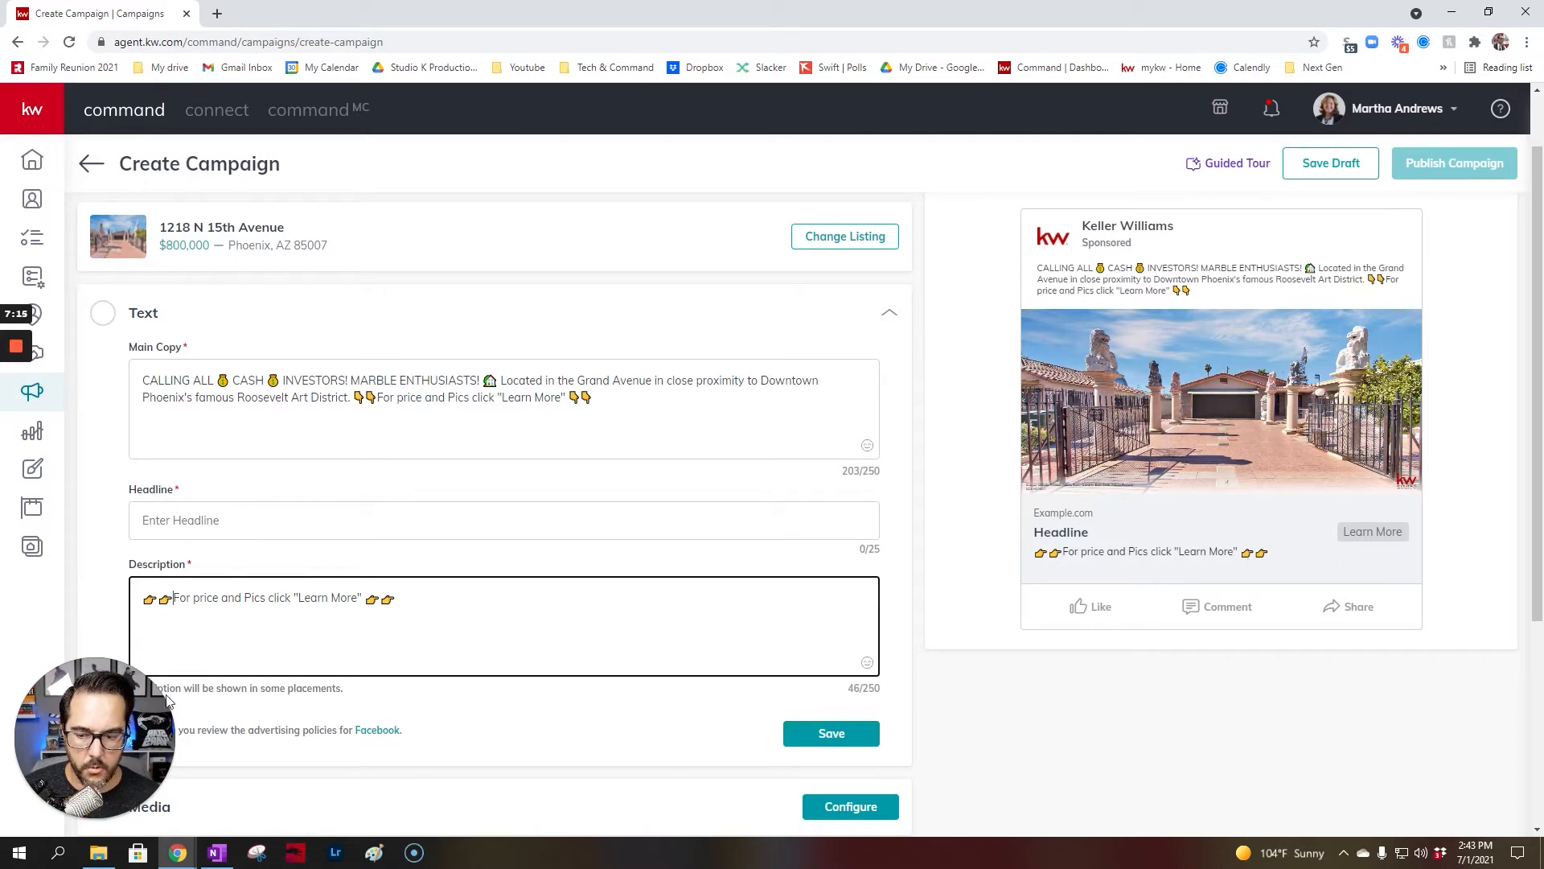
Step: Enter the headline "Calling Cash Investors!" and save the ad's text section
click(346, 520)
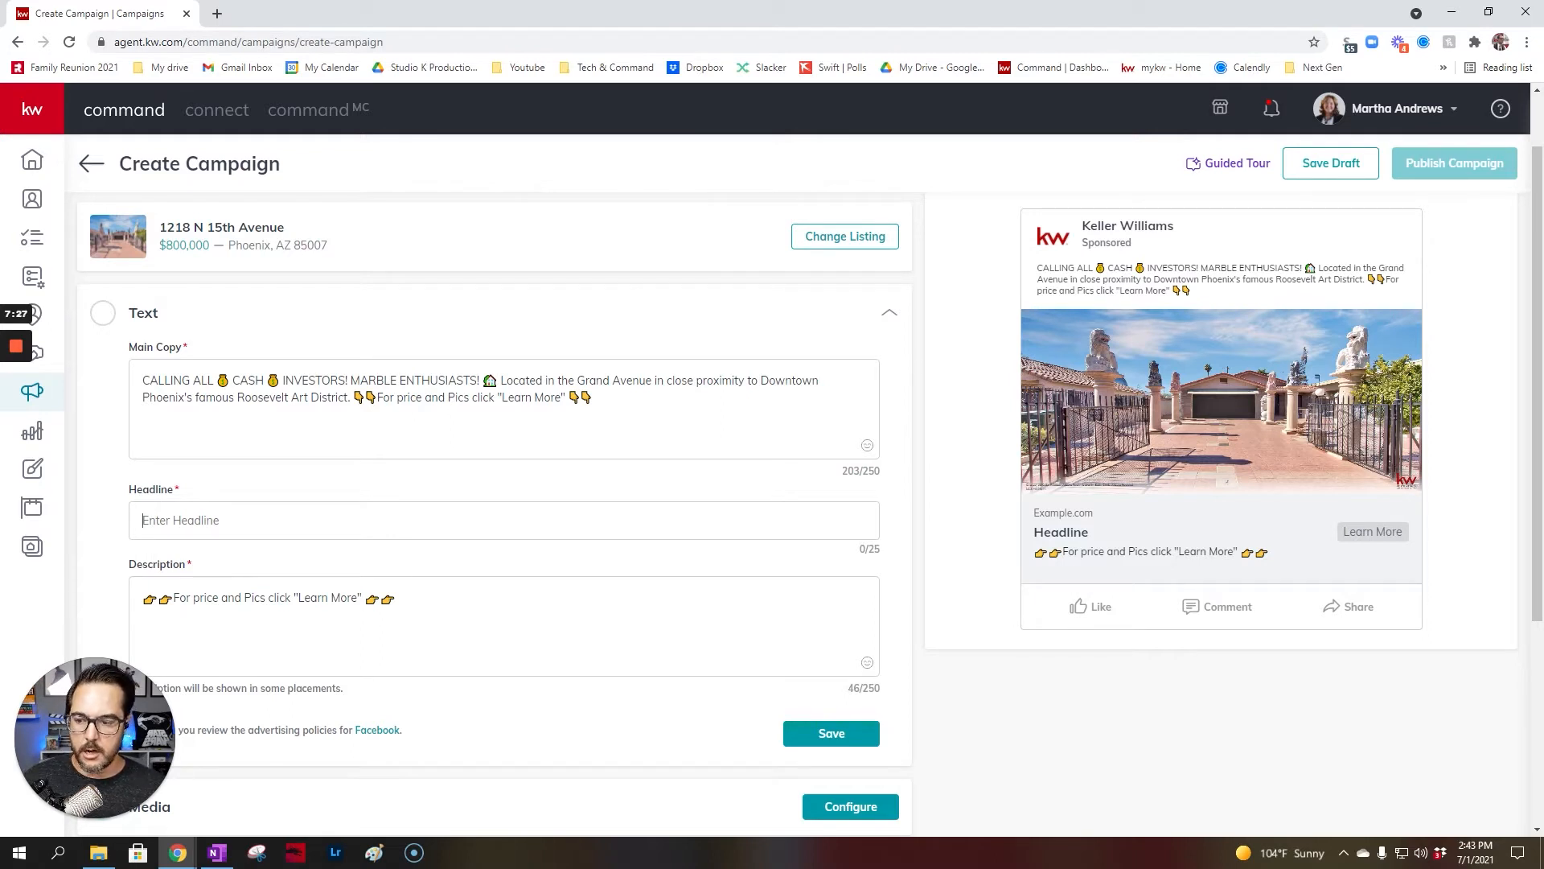
text(Calling )
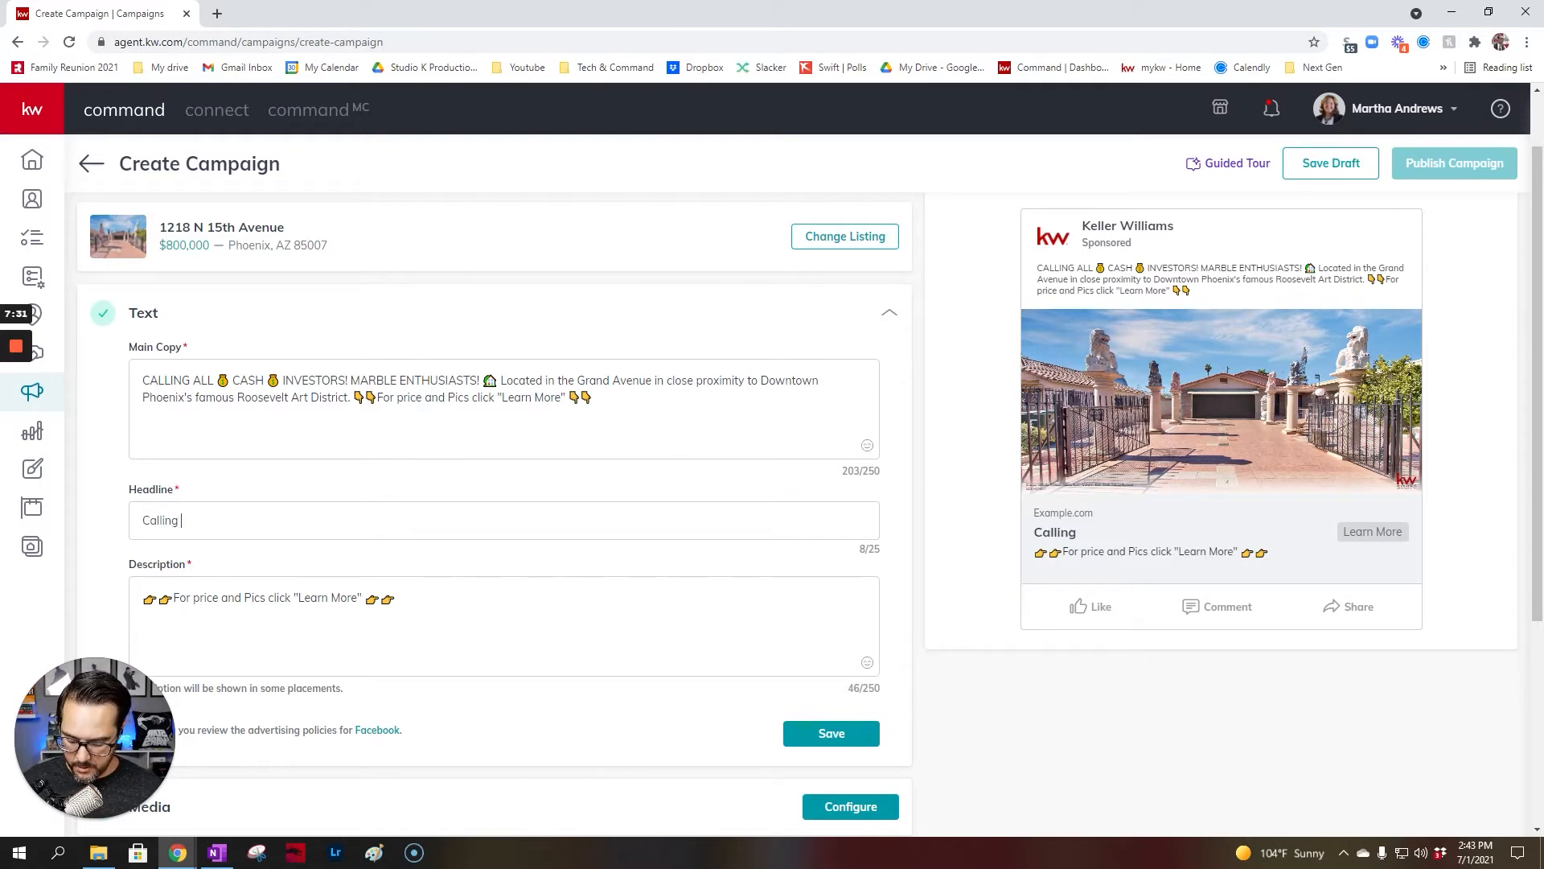
text(cash Inve)
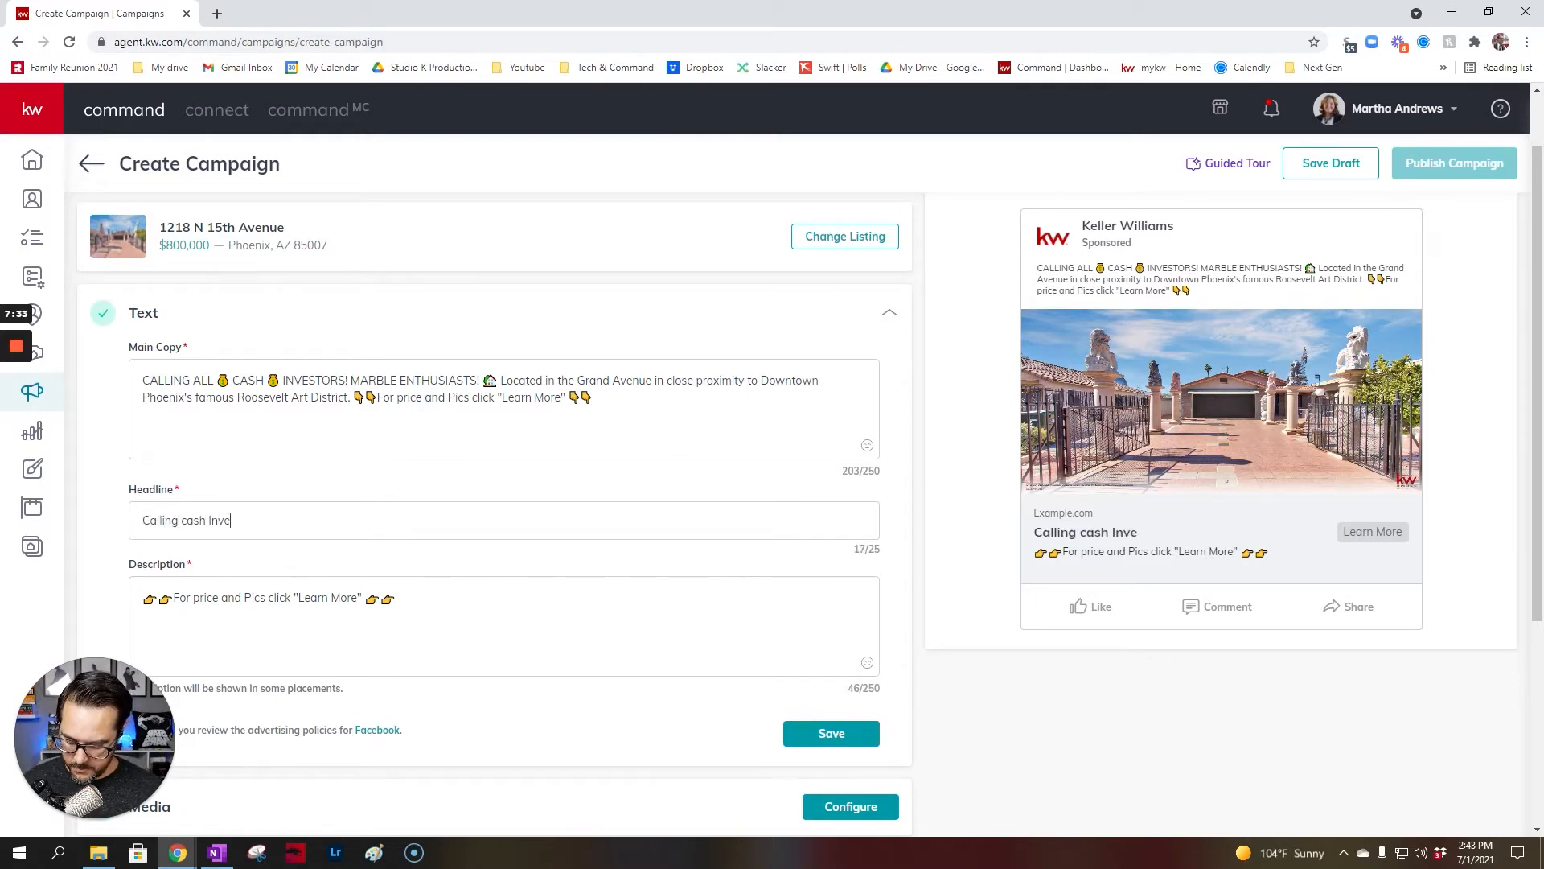
text(stors)
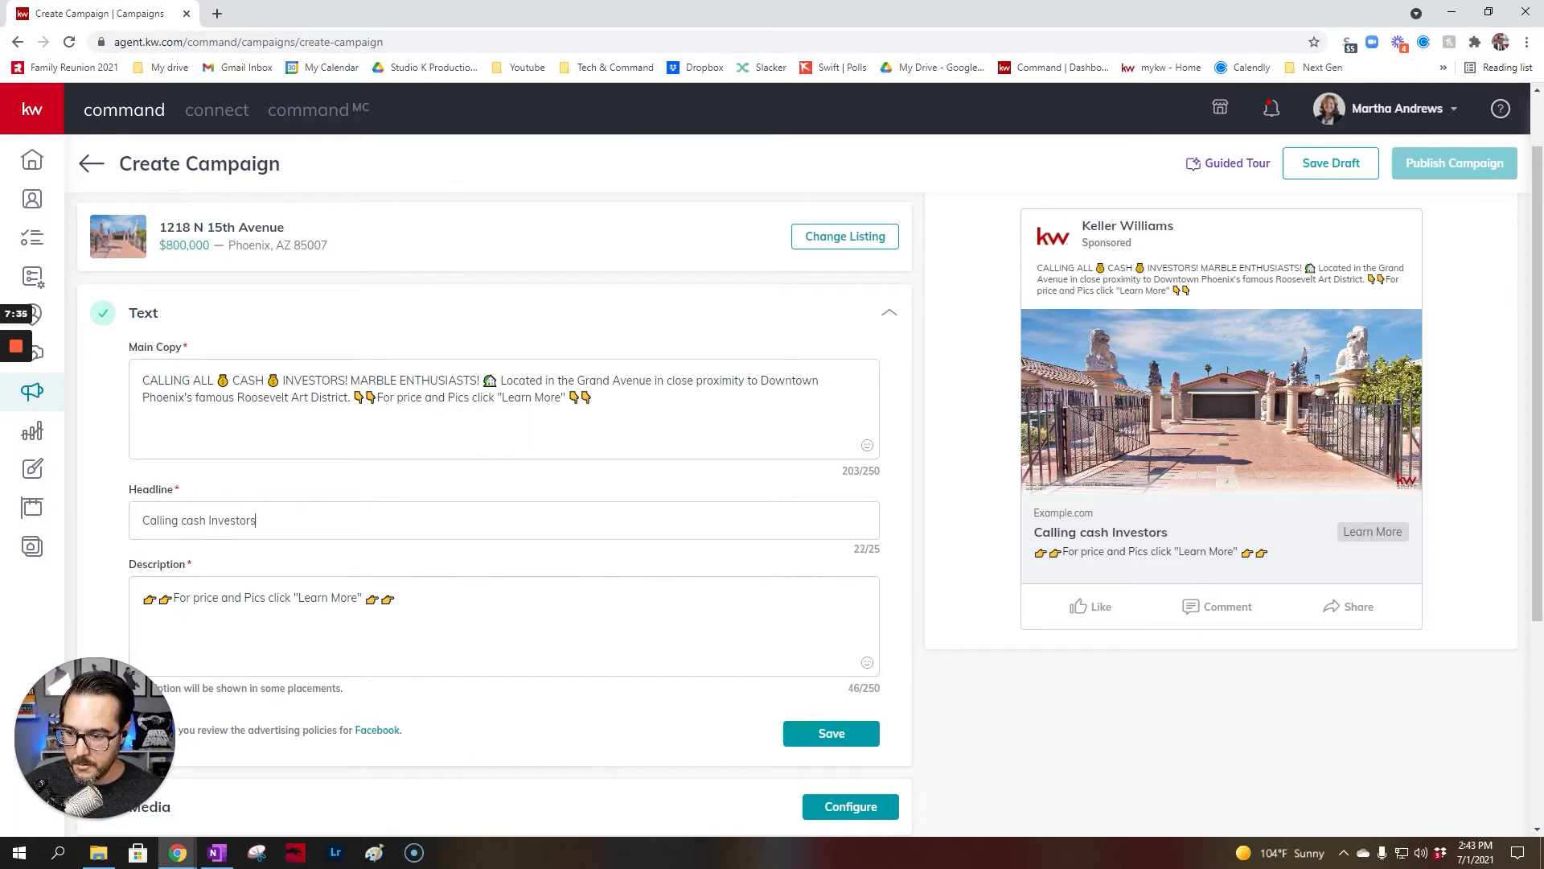
click(188, 521)
key(BackSpace)
text(C)
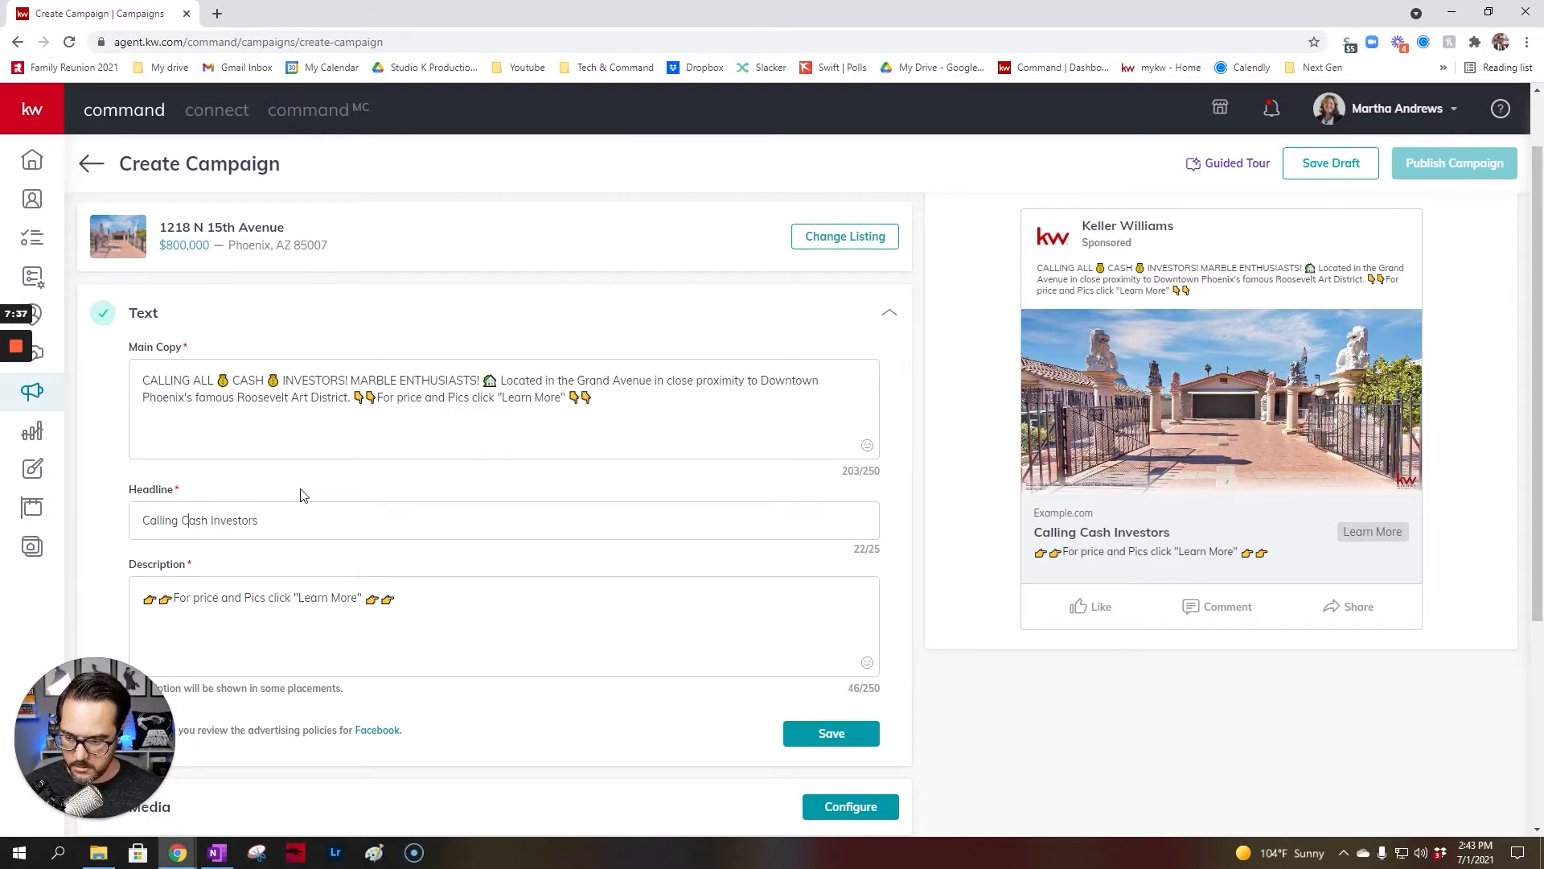
text(!)
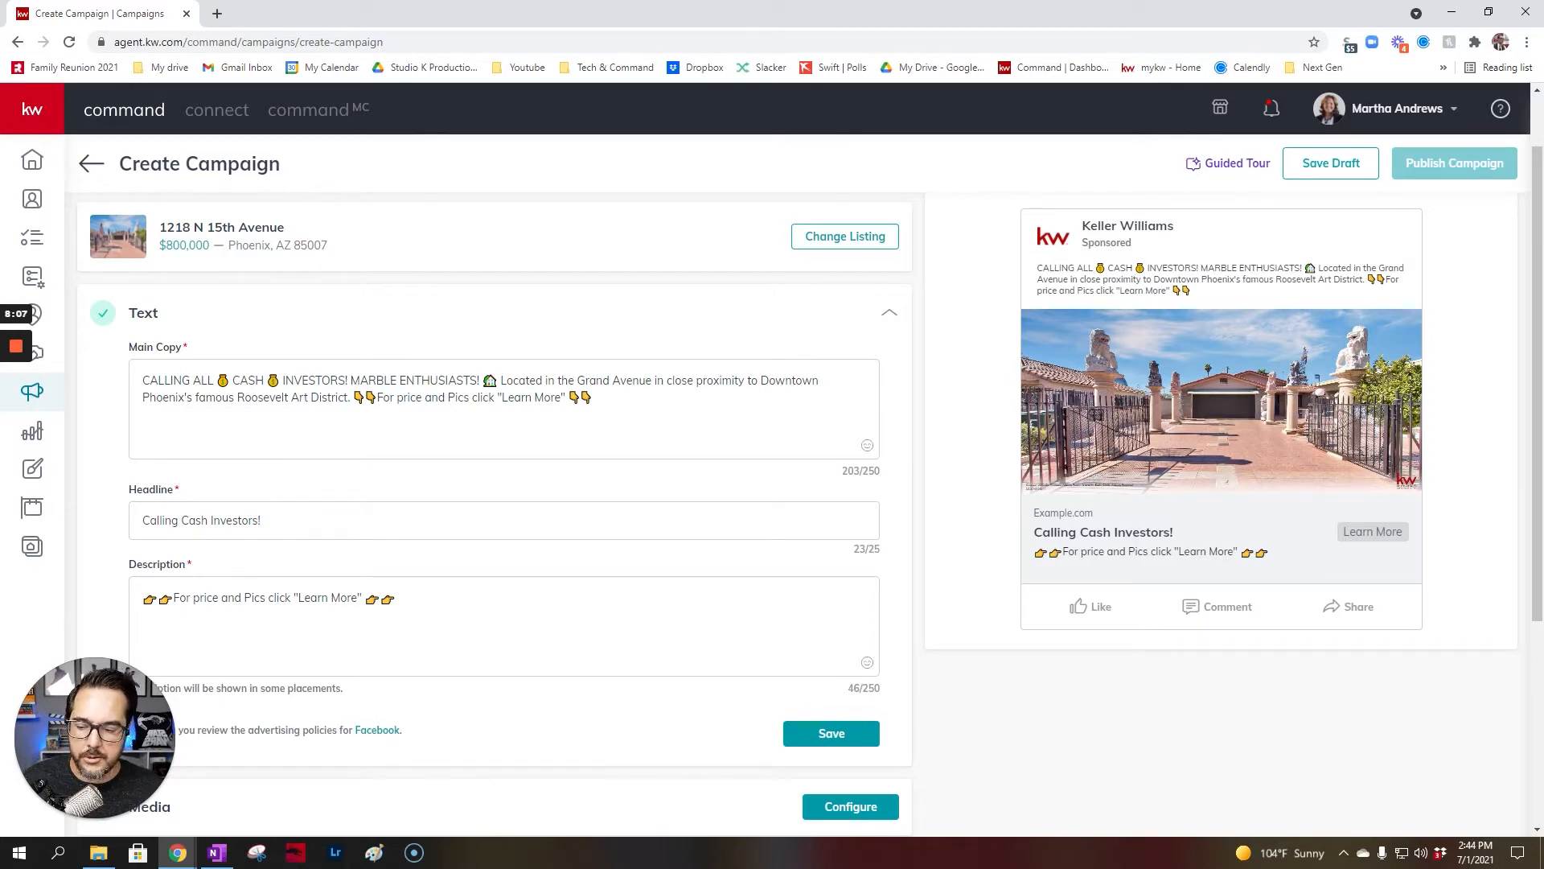
scroll(624, 445, down, 3)
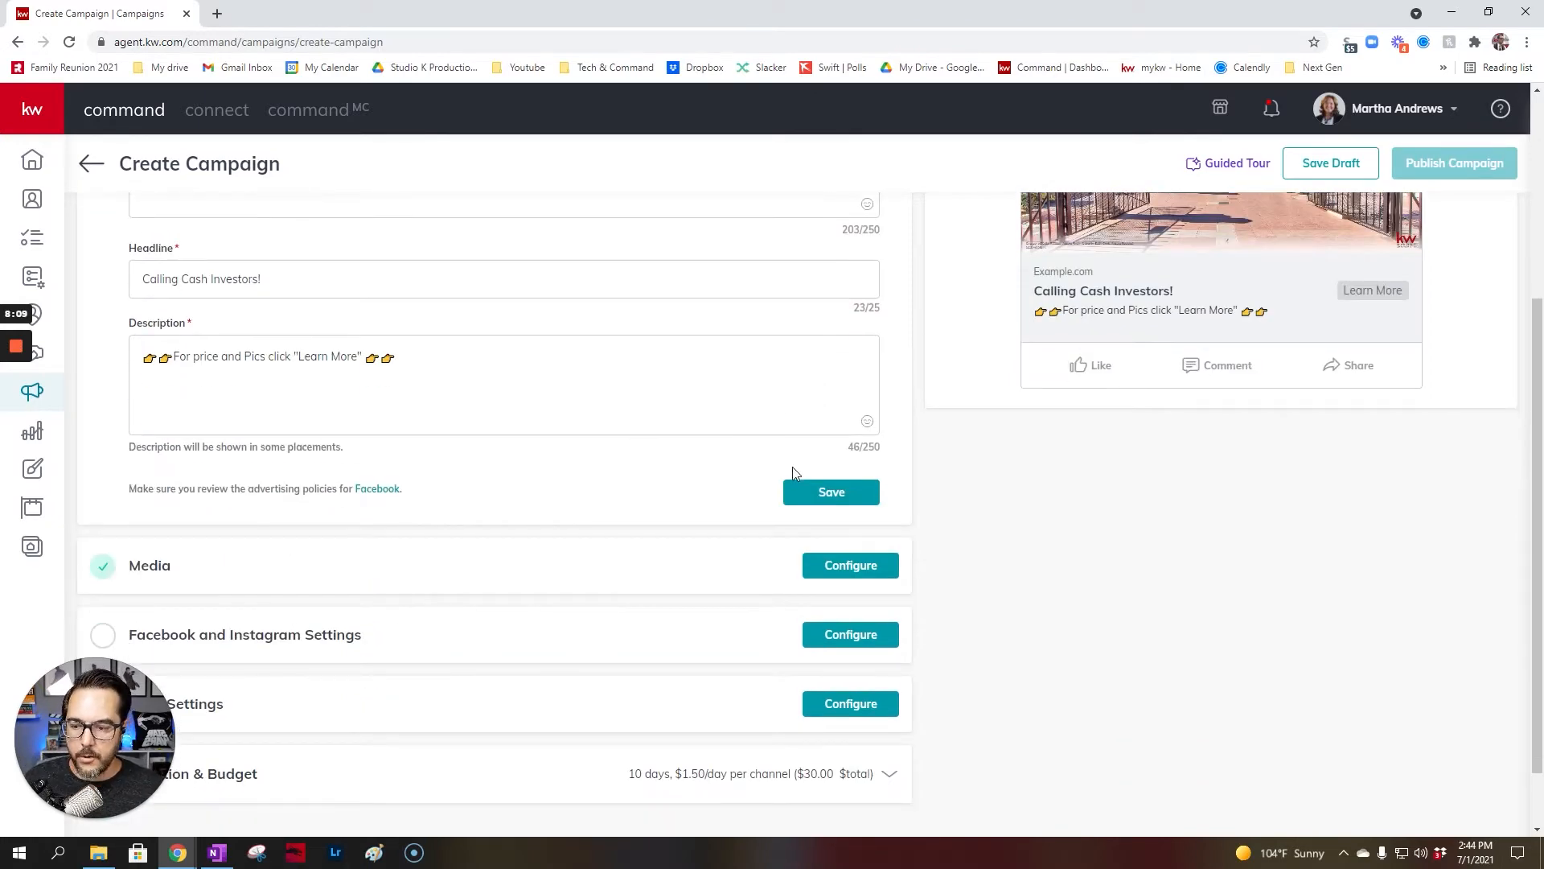
click(817, 492)
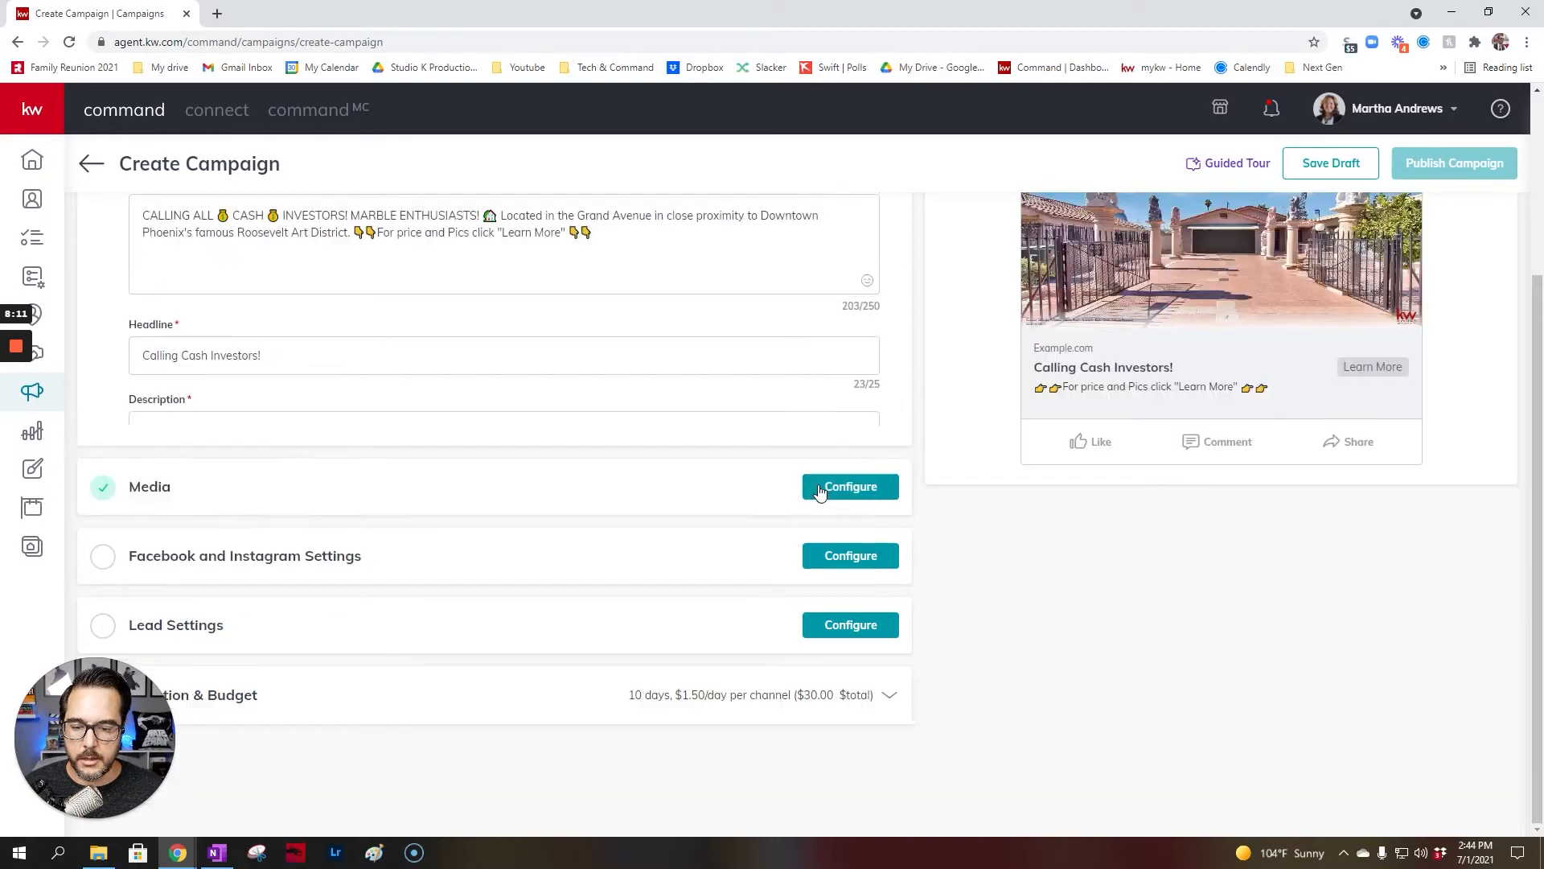
Step: Select the listing's courtyard fountain photo as the replacement for the ad's current image and bring it up for cropping
click(510, 472)
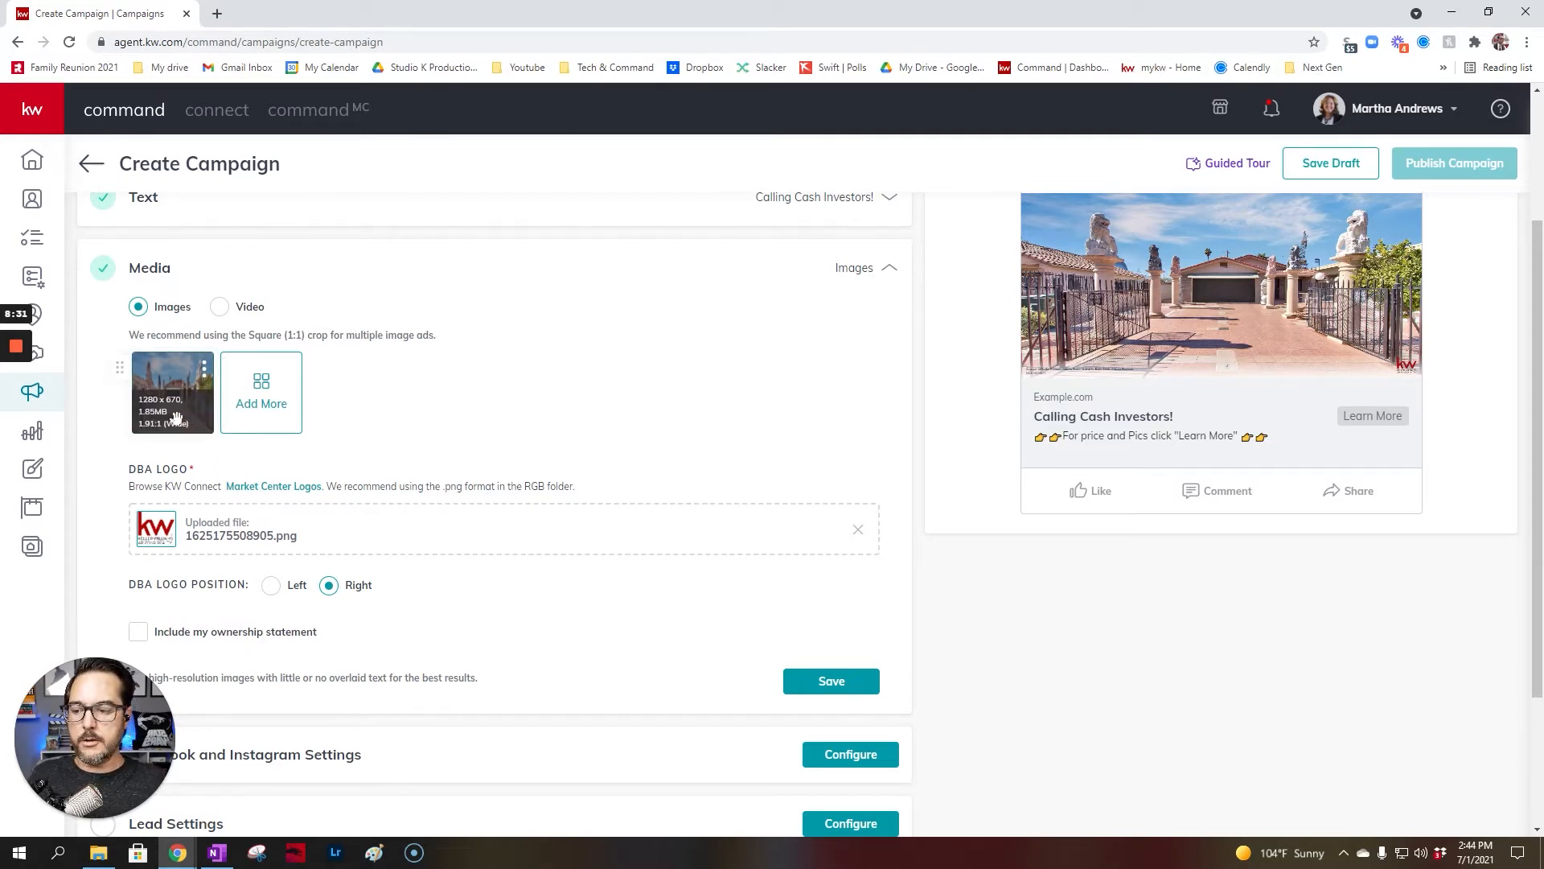
click(208, 370)
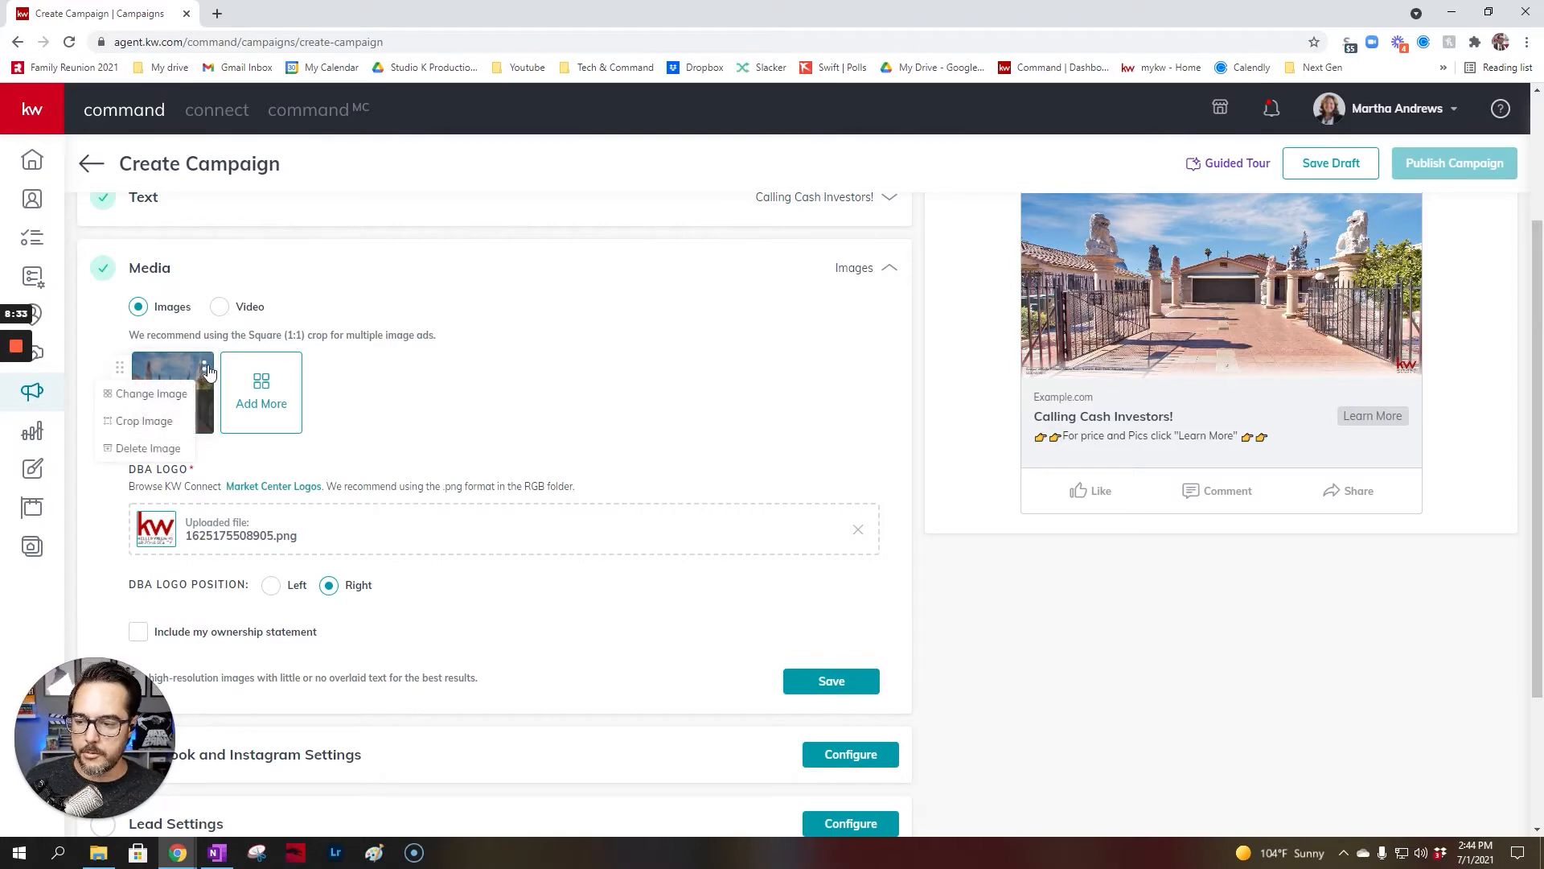
click(149, 394)
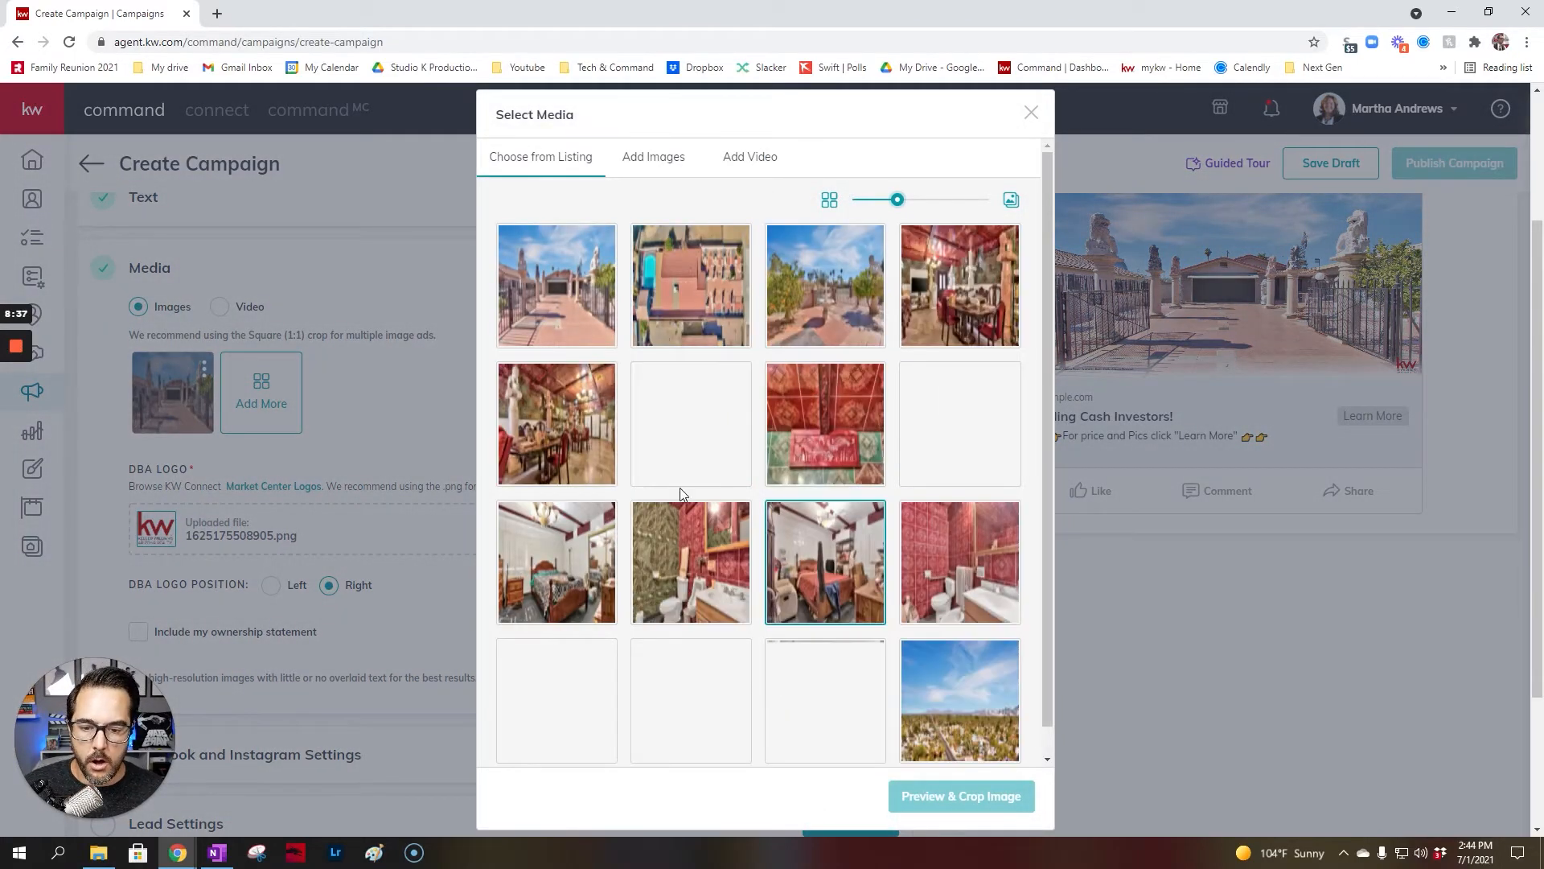
scroll(679, 487, down, 3)
click(723, 553)
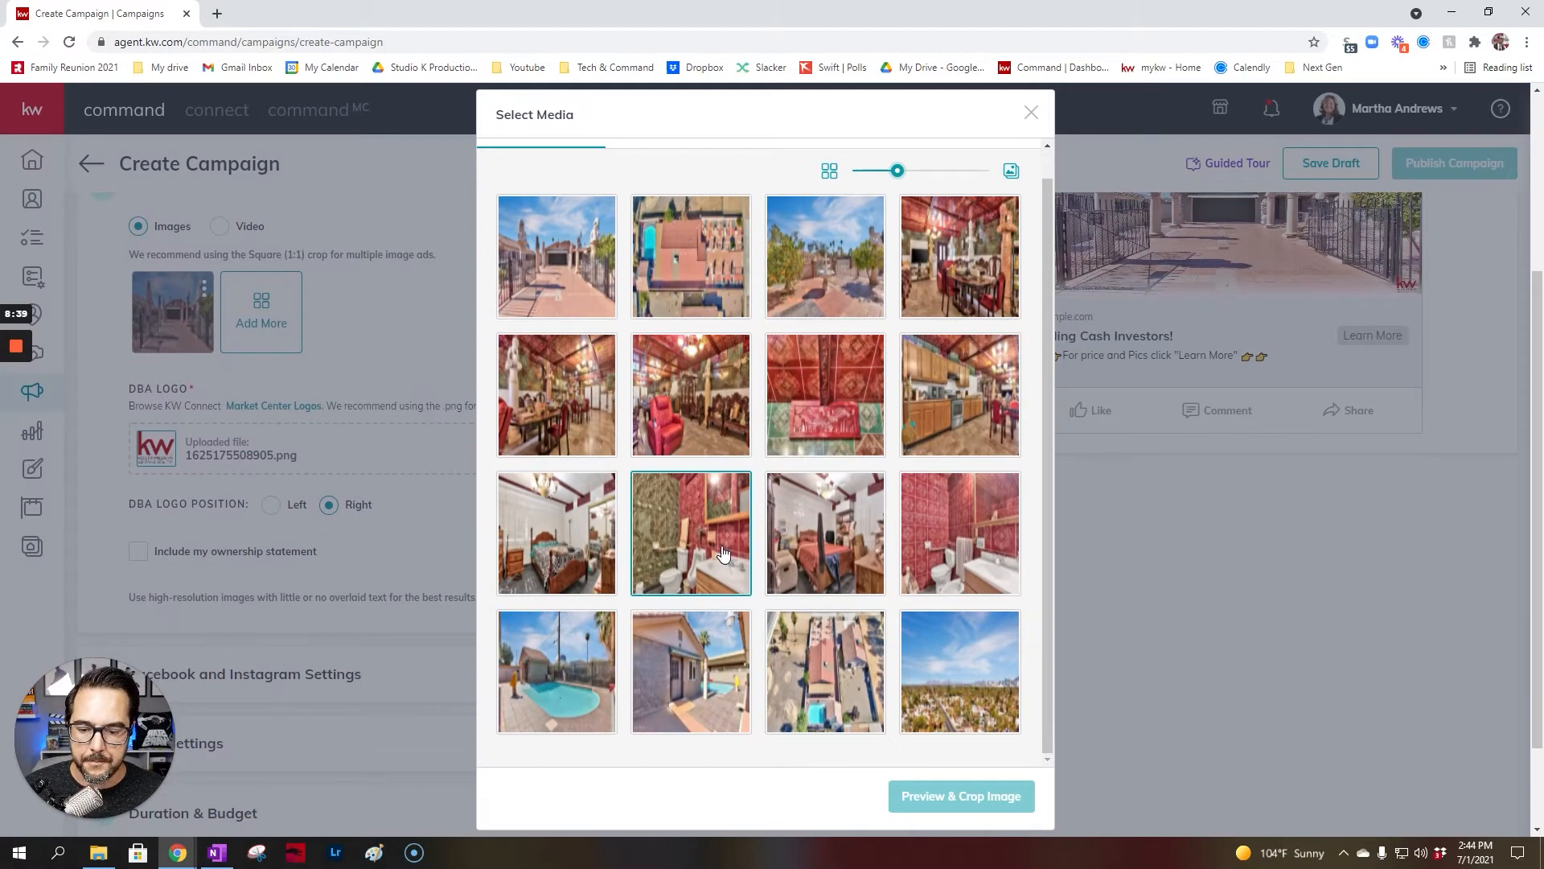
click(568, 275)
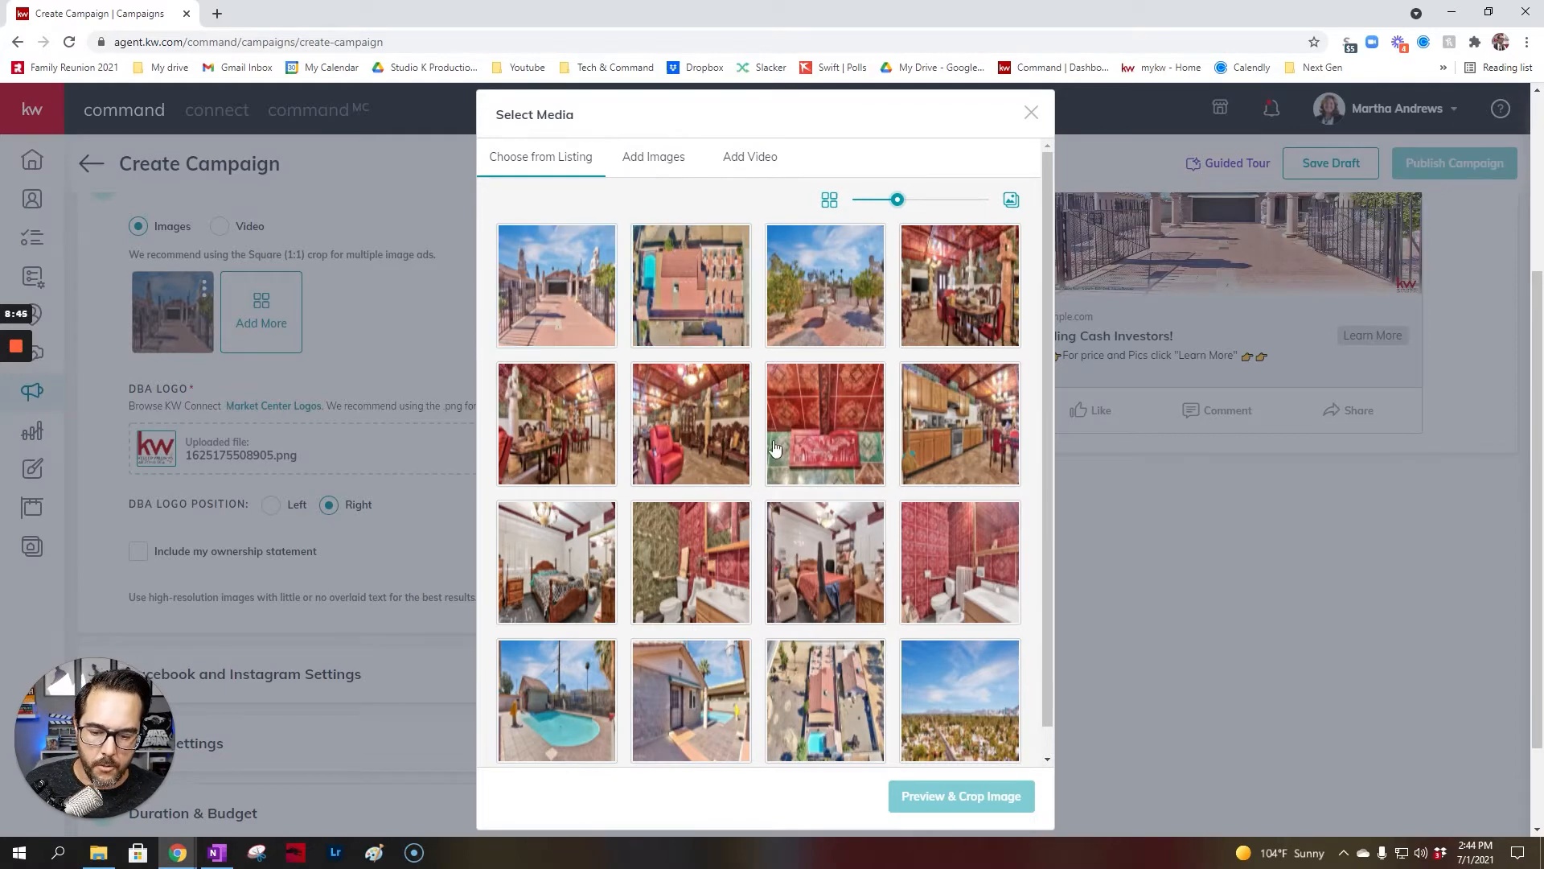
click(844, 443)
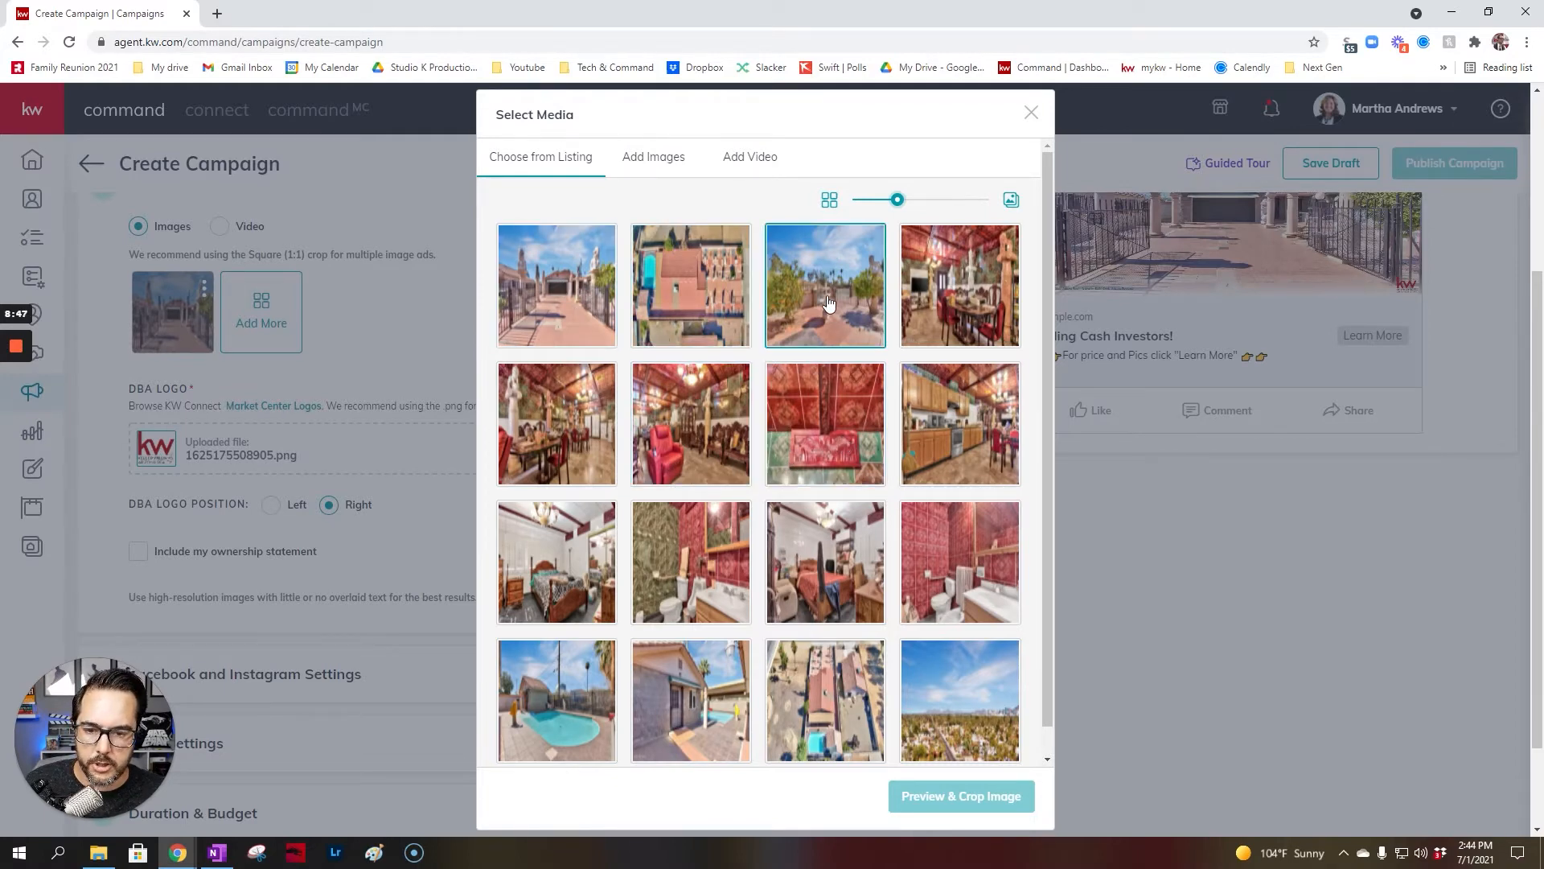
click(928, 563)
click(805, 295)
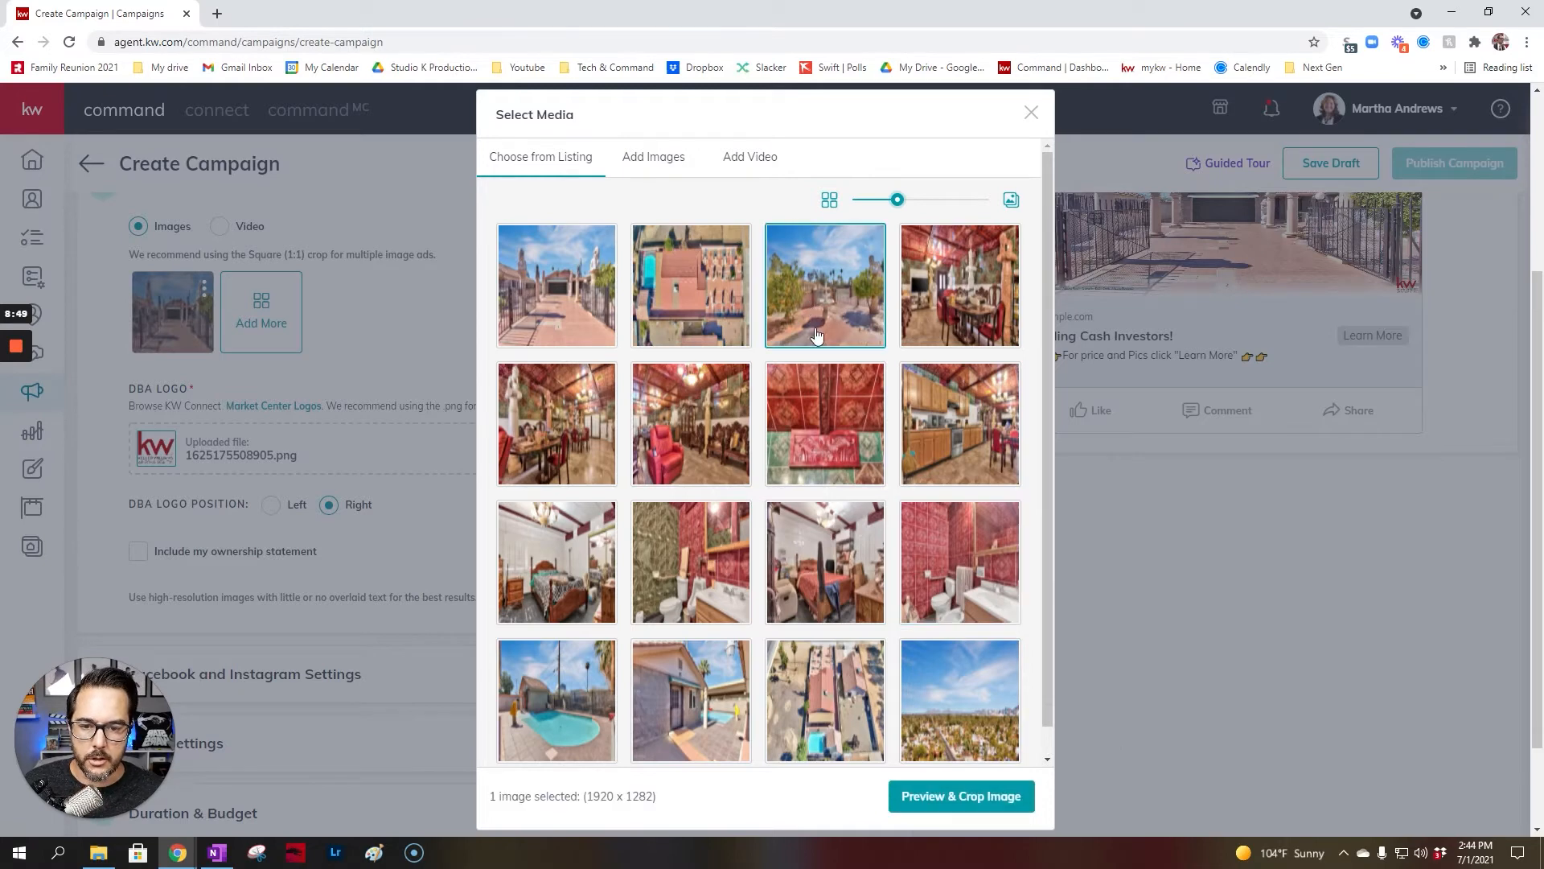
click(964, 795)
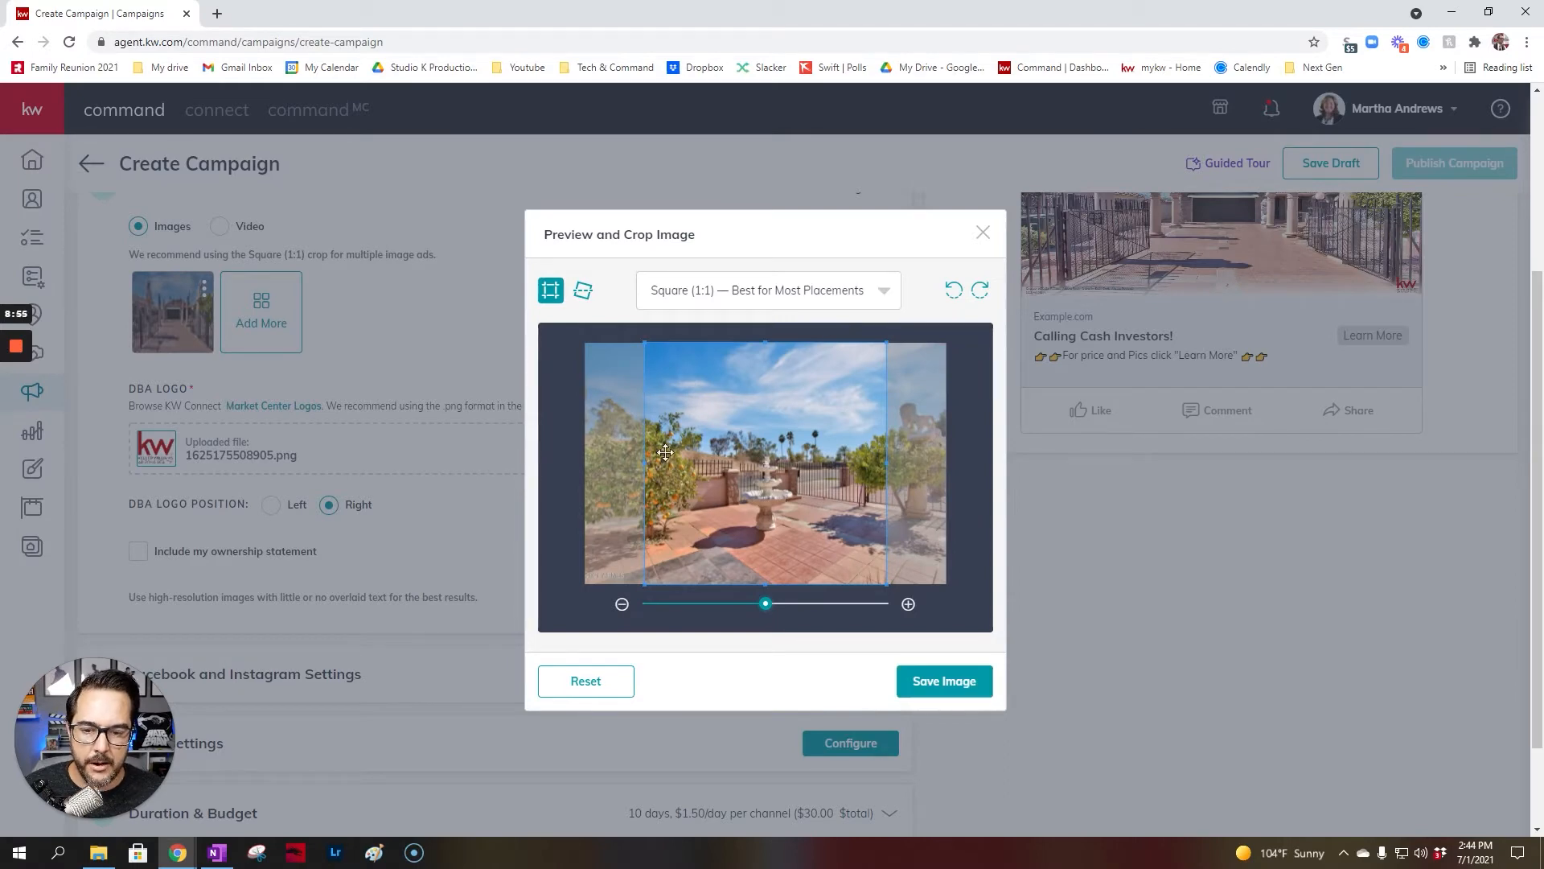
Step: Crop the fountain photo to Wide (1.91:1), shift the crop area slightly below centre, and save the image
click(867, 297)
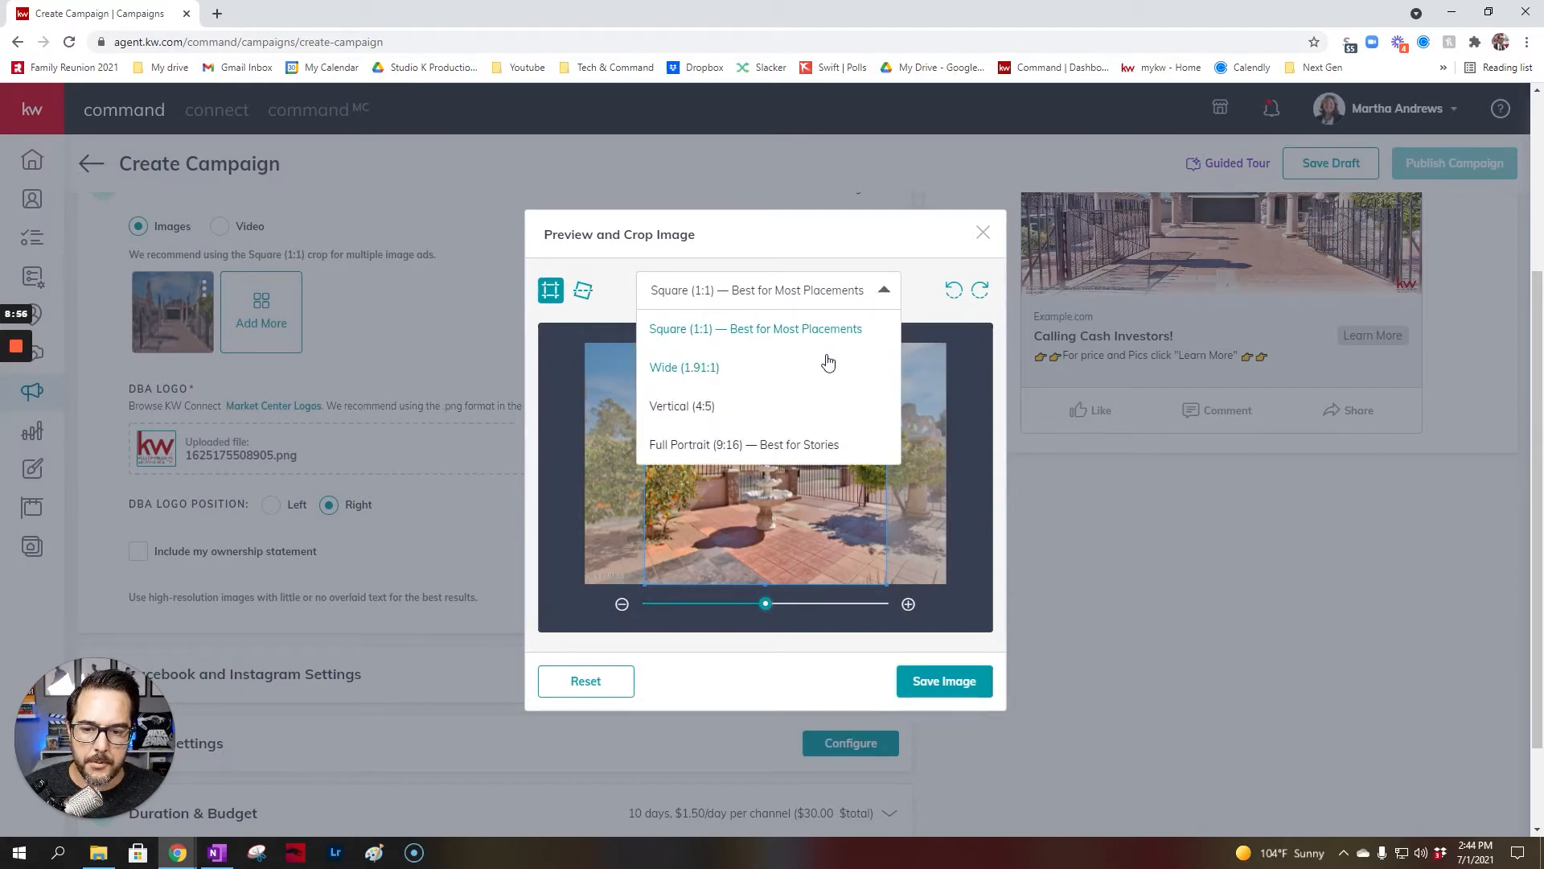
click(714, 370)
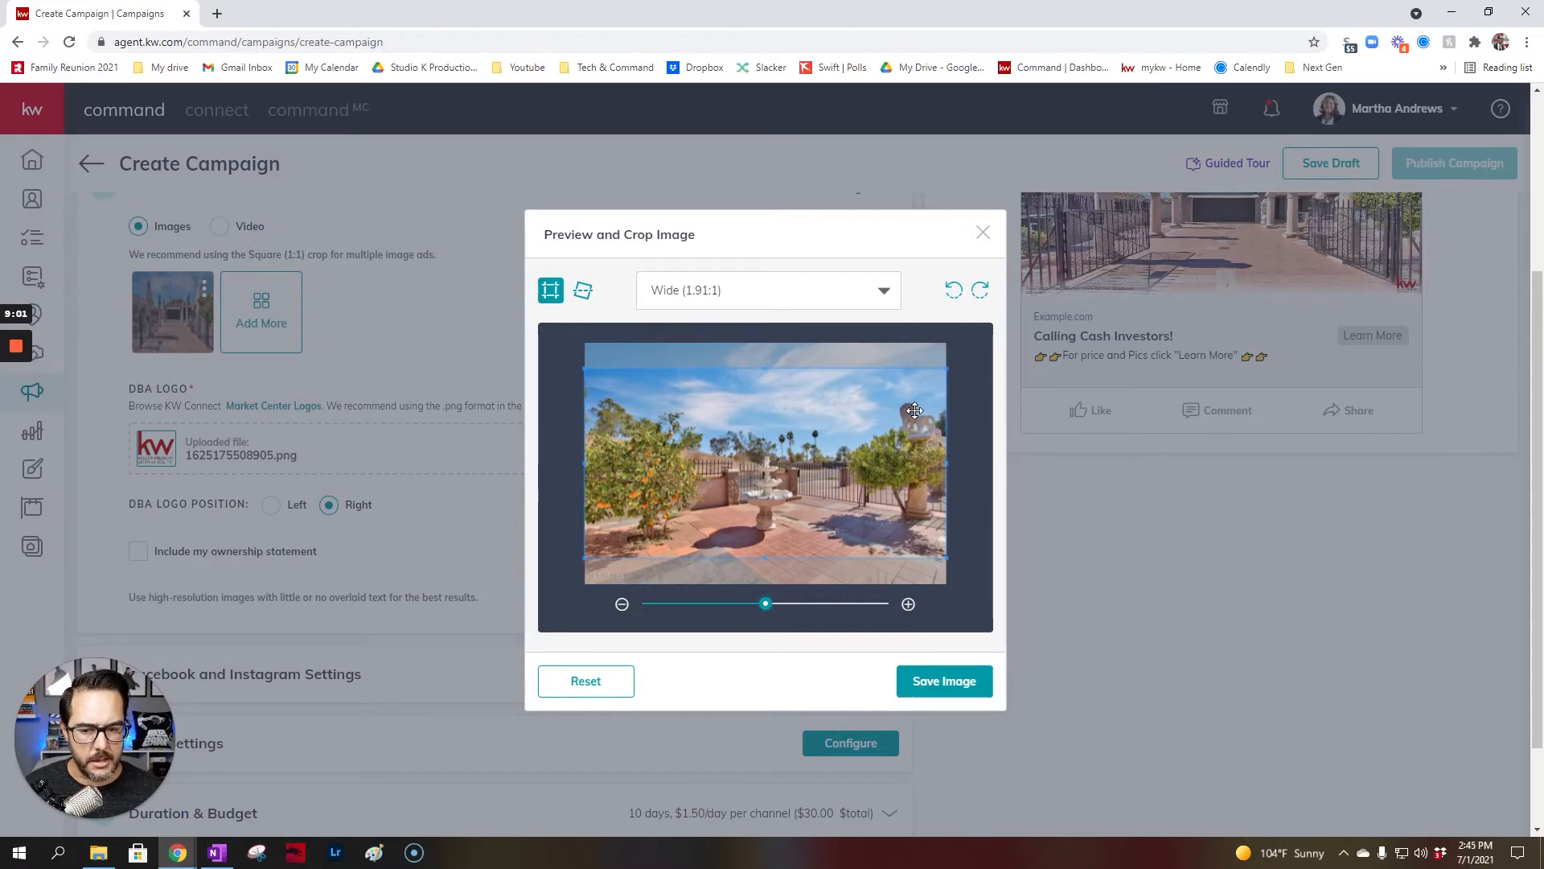
drag(877, 440, 833, 402)
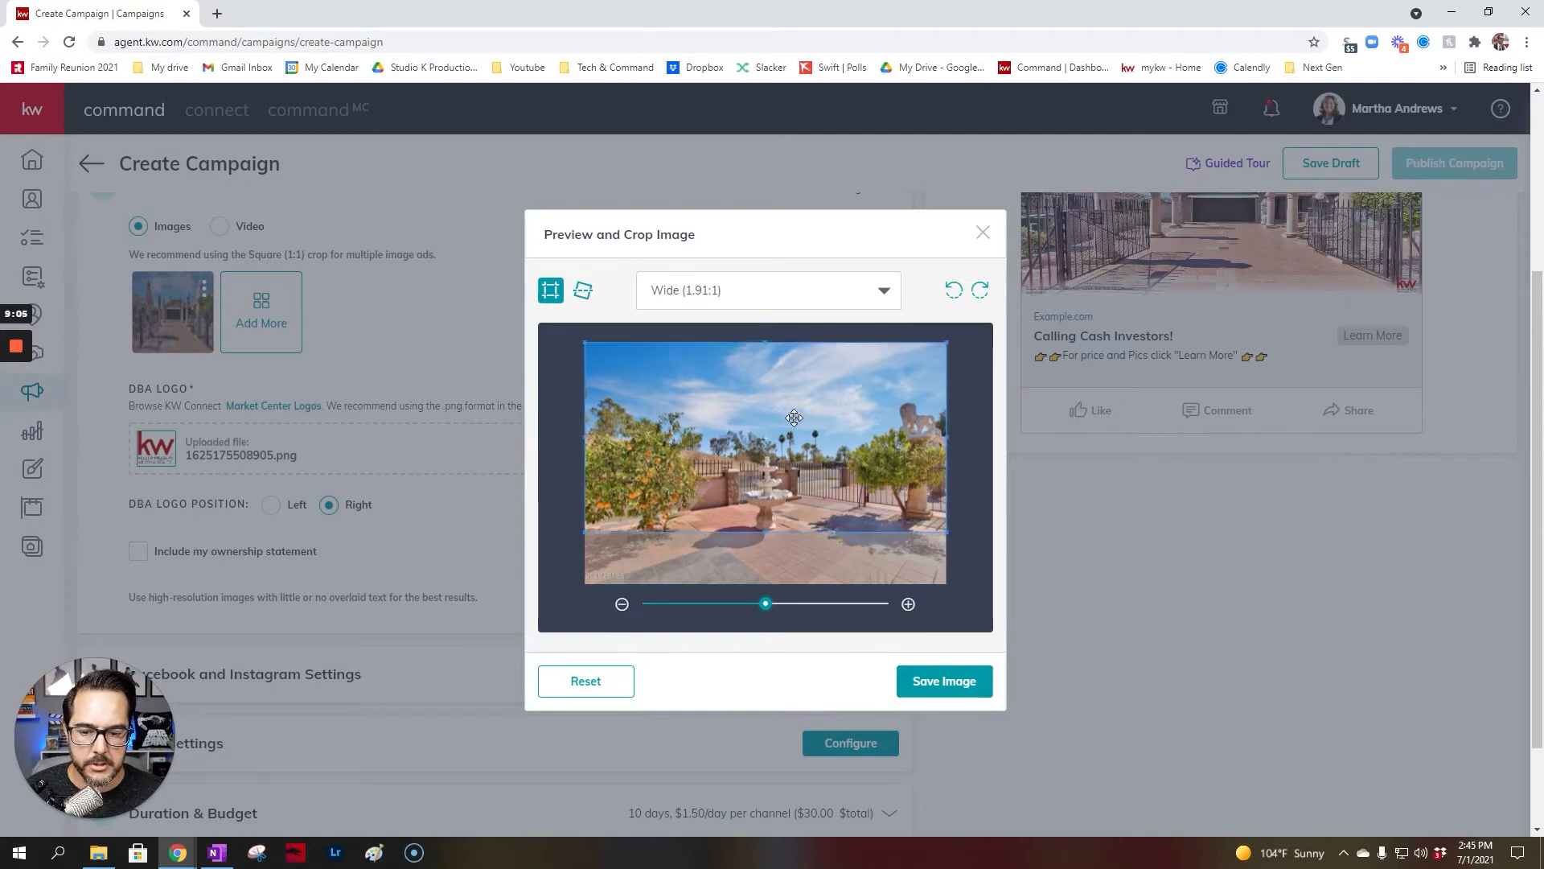
drag(788, 438, 789, 473)
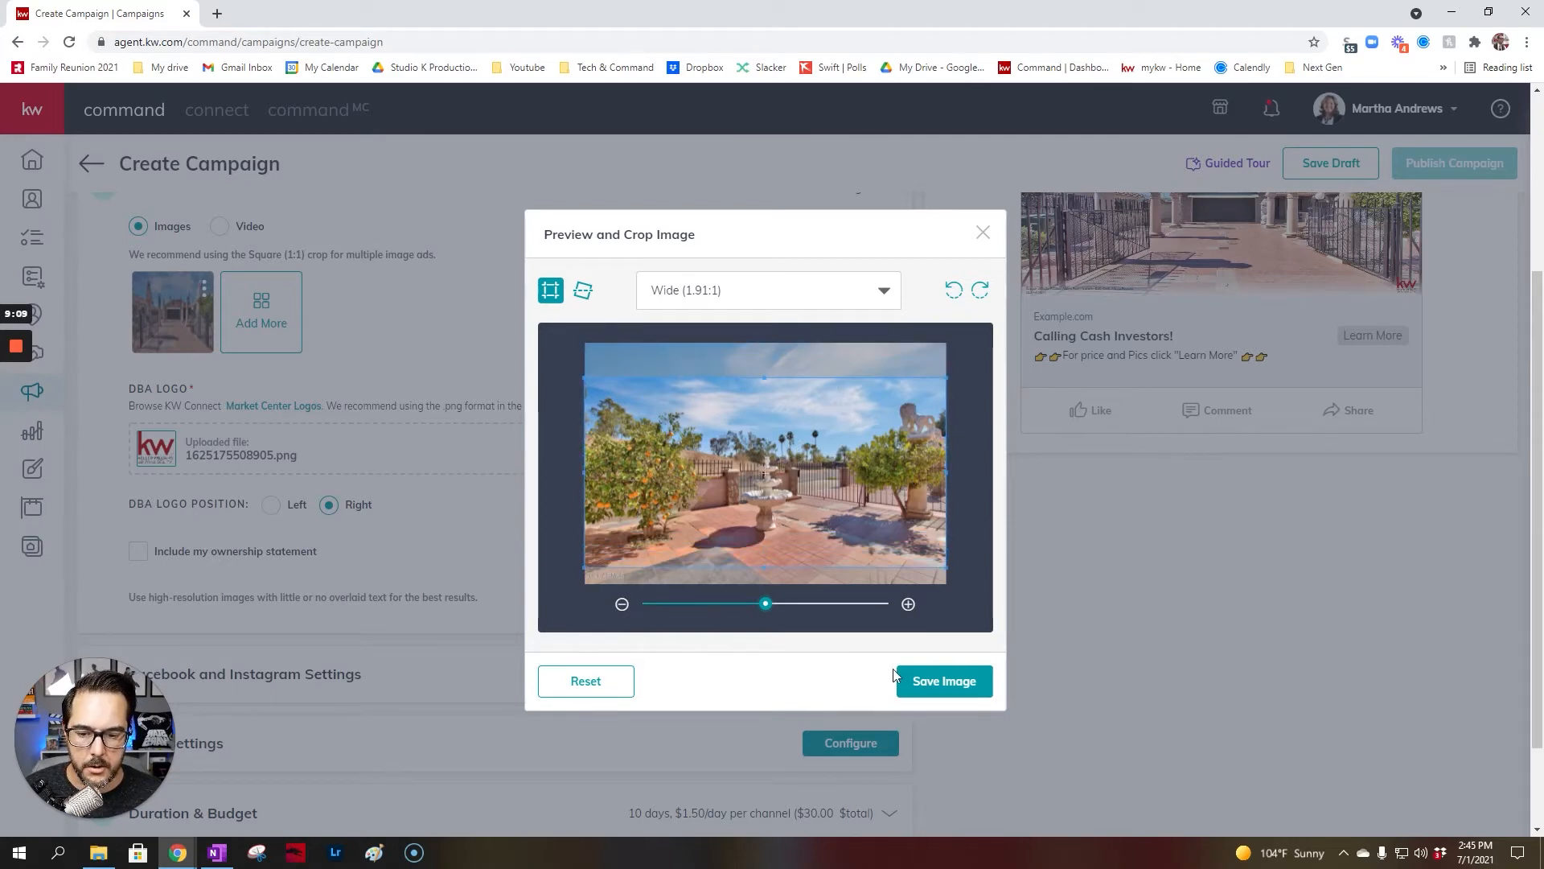
click(917, 680)
scroll(827, 717, up, 1)
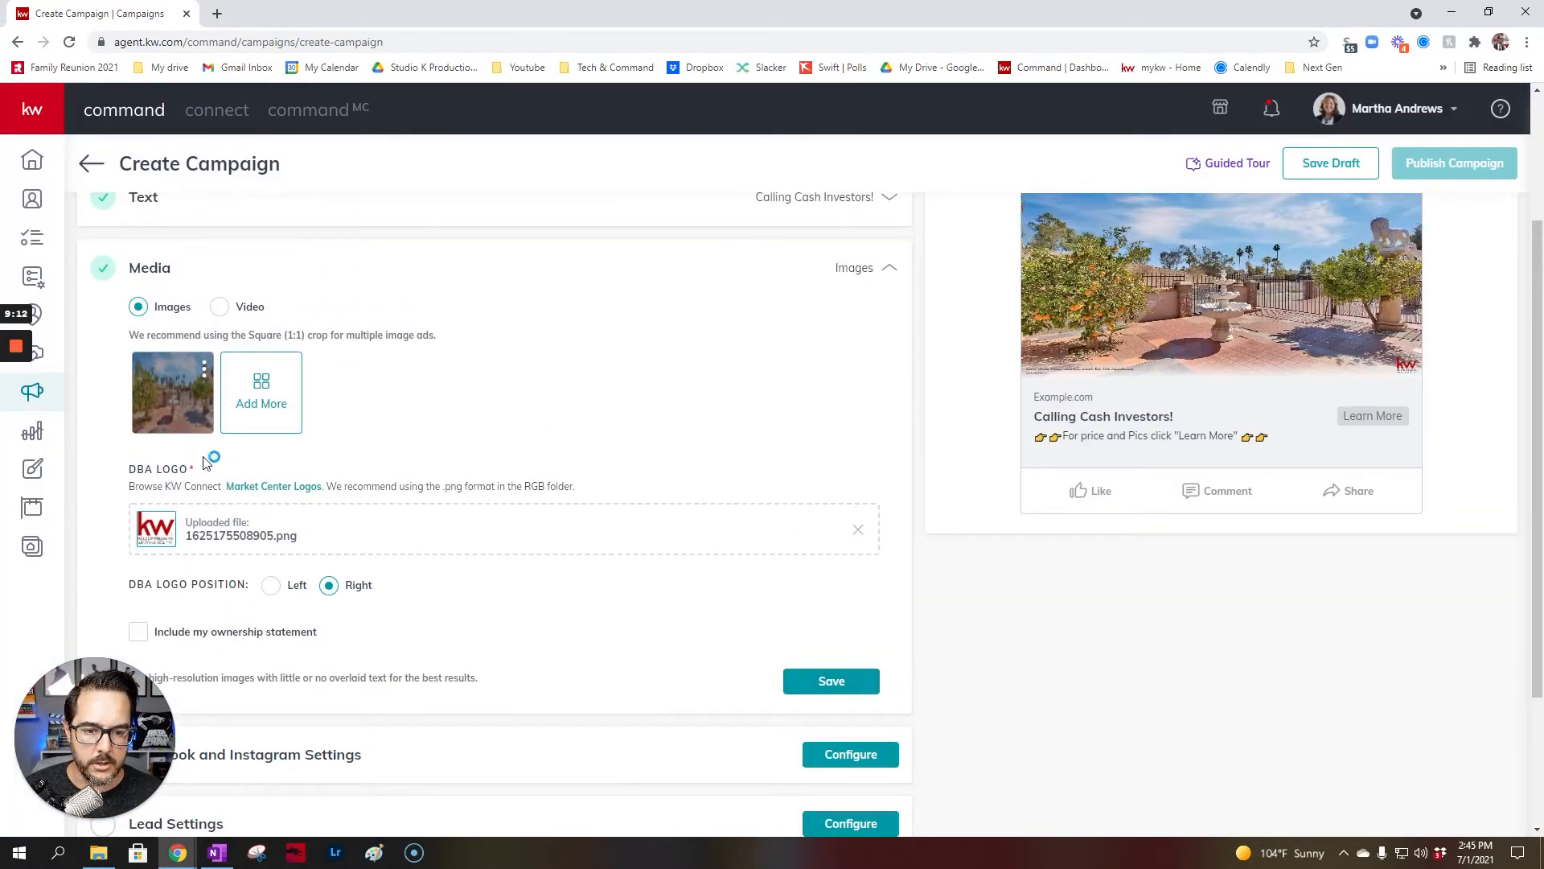
Step: Replace the ad's fountain image with the listing's gated driveway photo, cropped to Wide (1.91:1), and save it
click(204, 368)
click(150, 393)
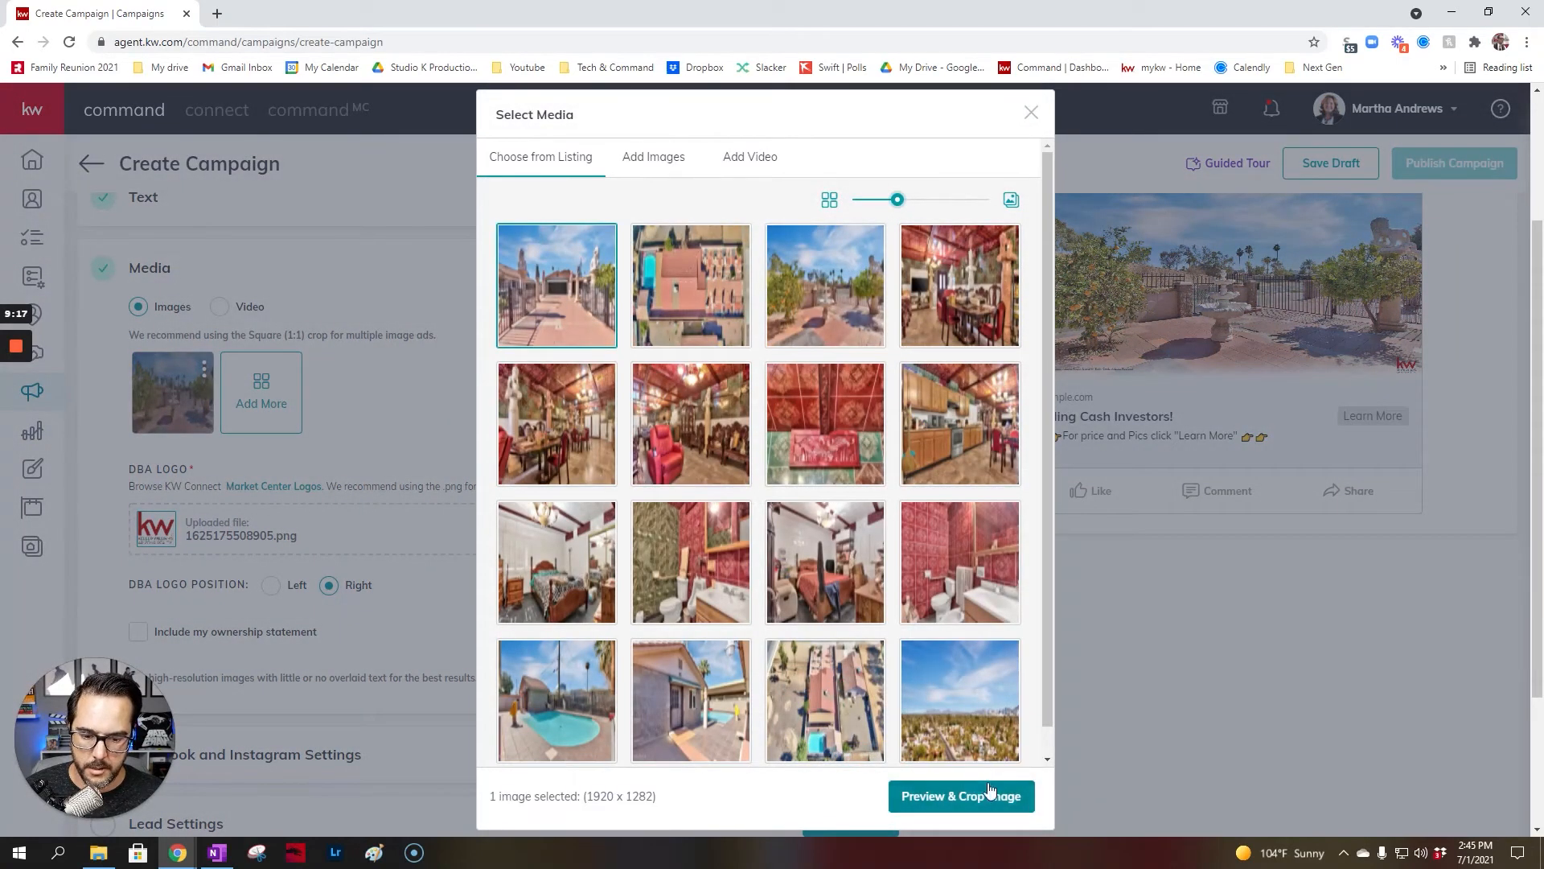
click(962, 796)
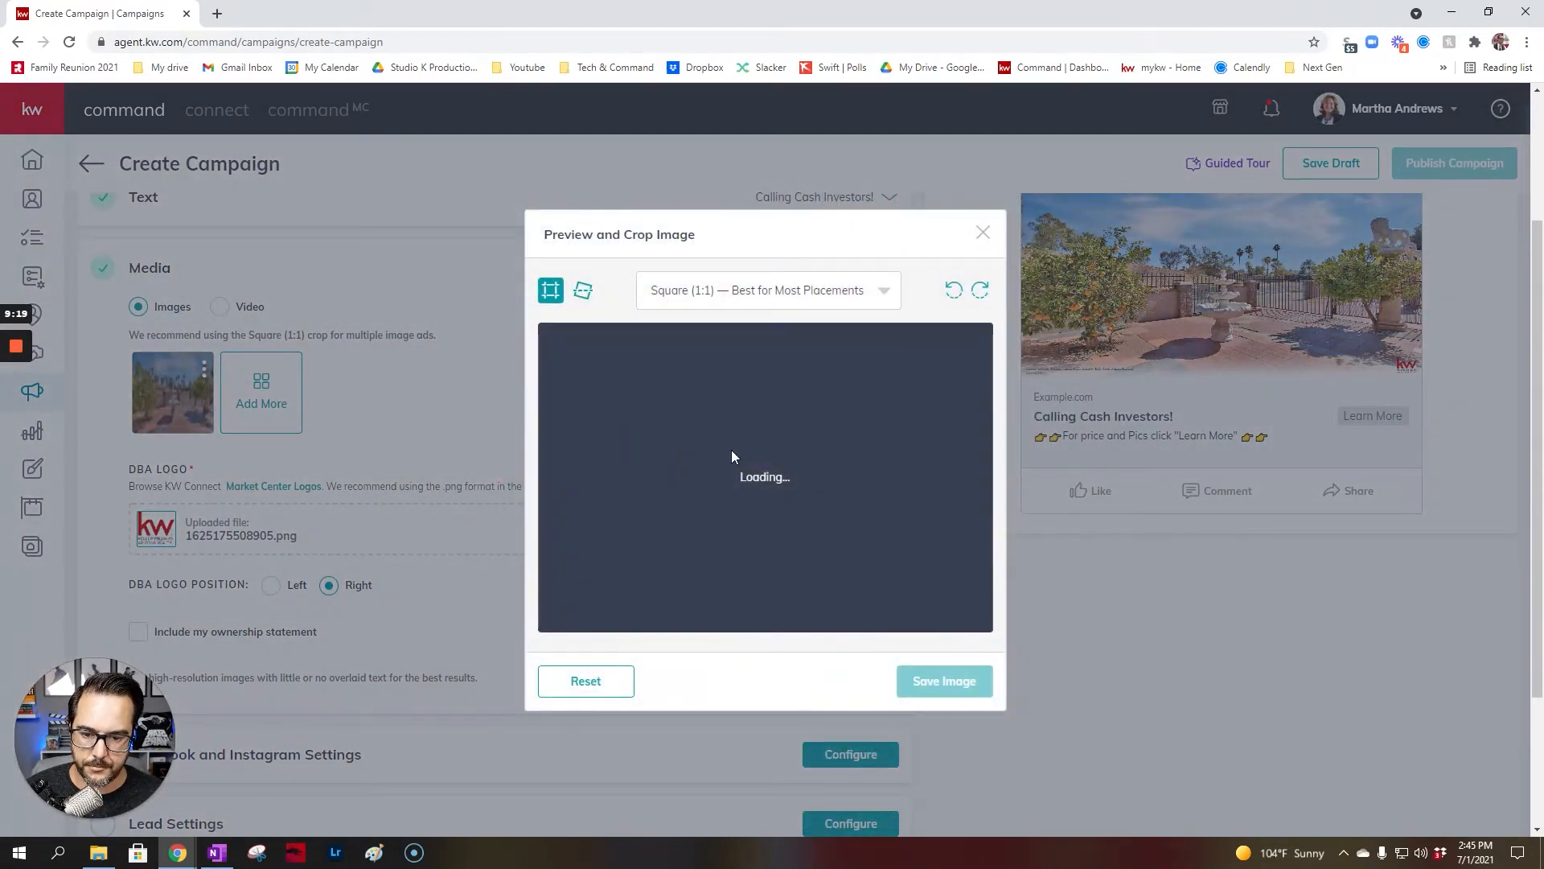
click(796, 291)
click(692, 366)
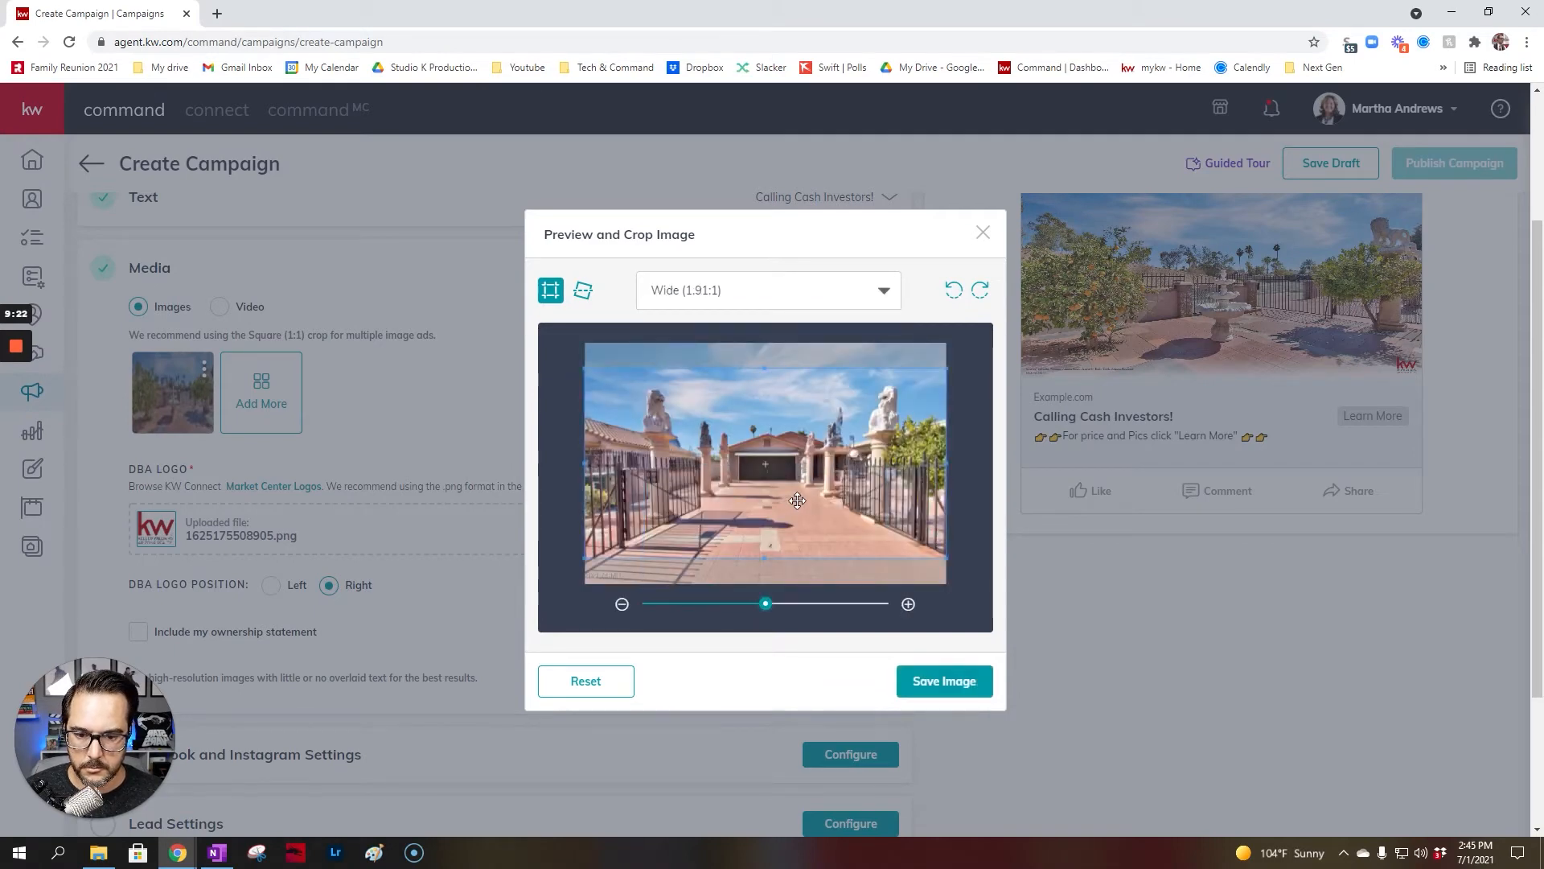
click(923, 683)
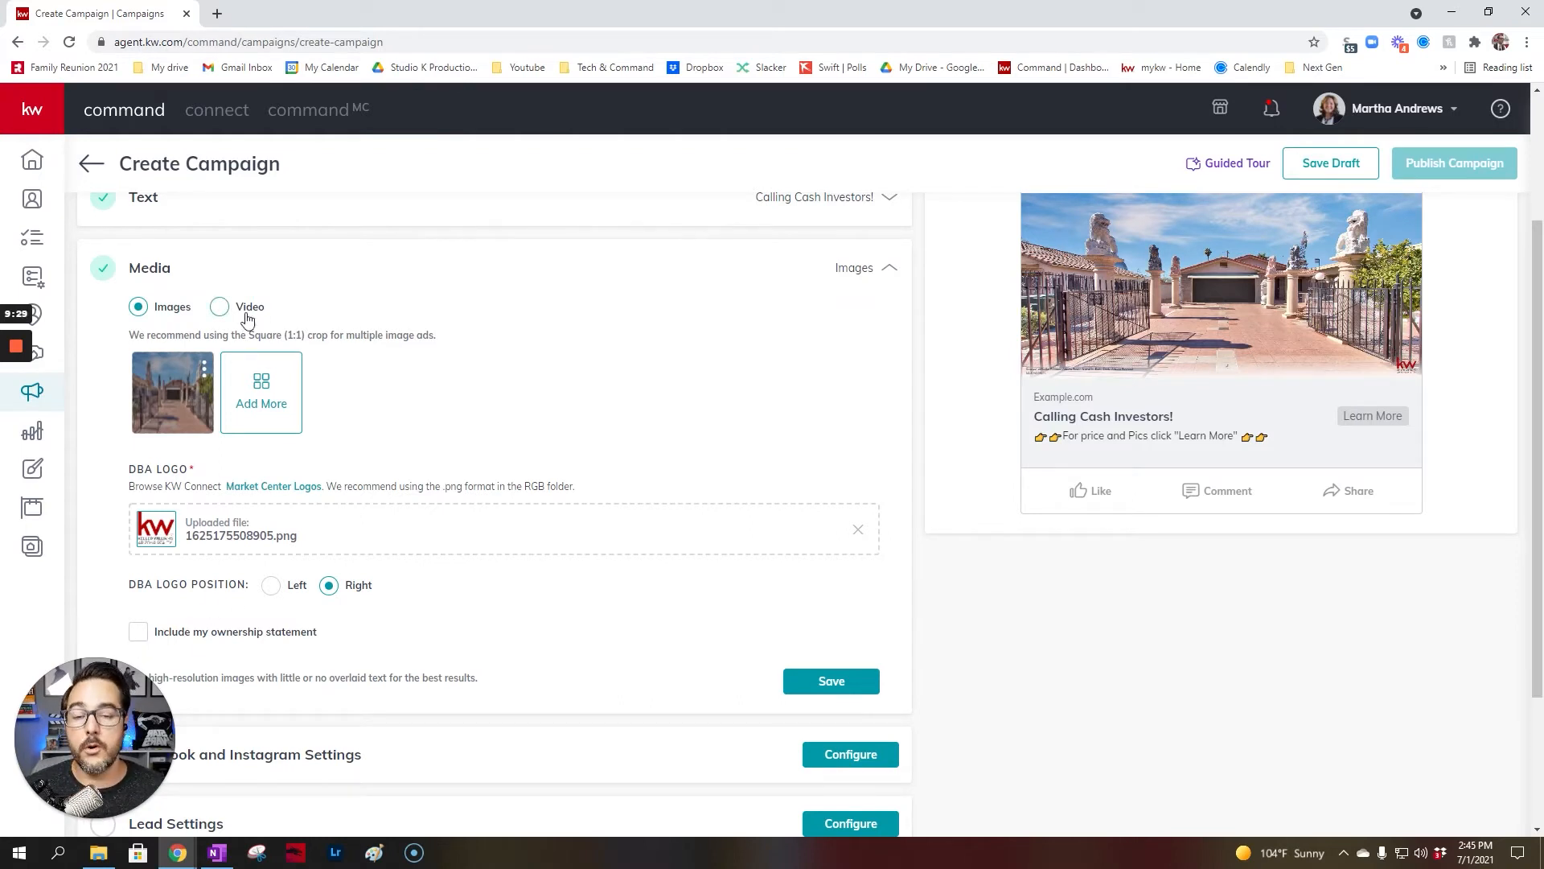
Step: Switch the ad's media type to Video and examine the options for uploading a video or embedding a linked one
click(217, 308)
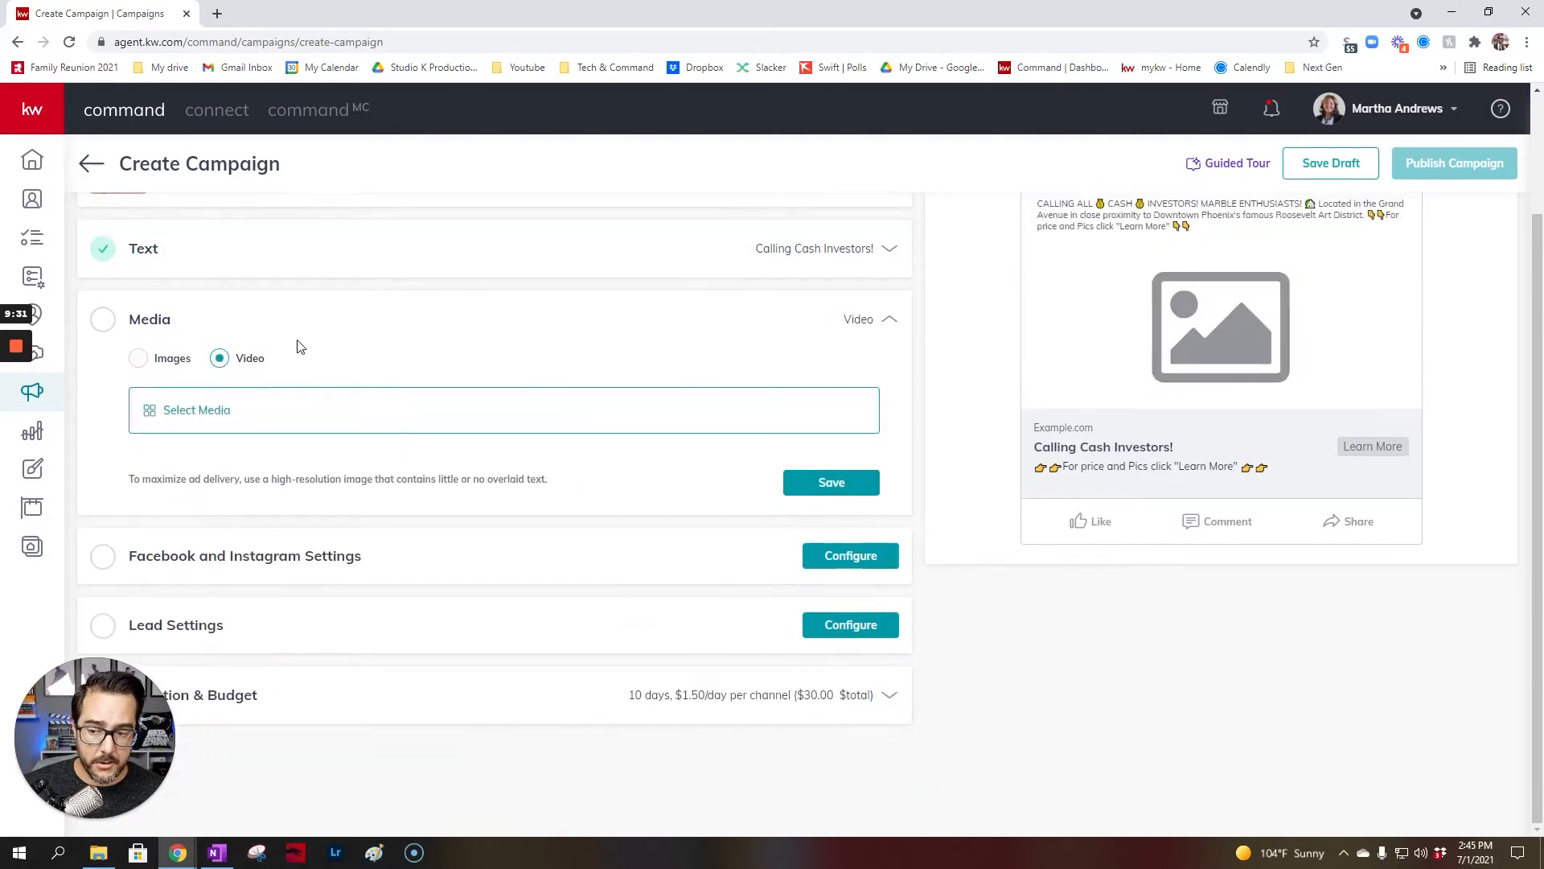
click(321, 411)
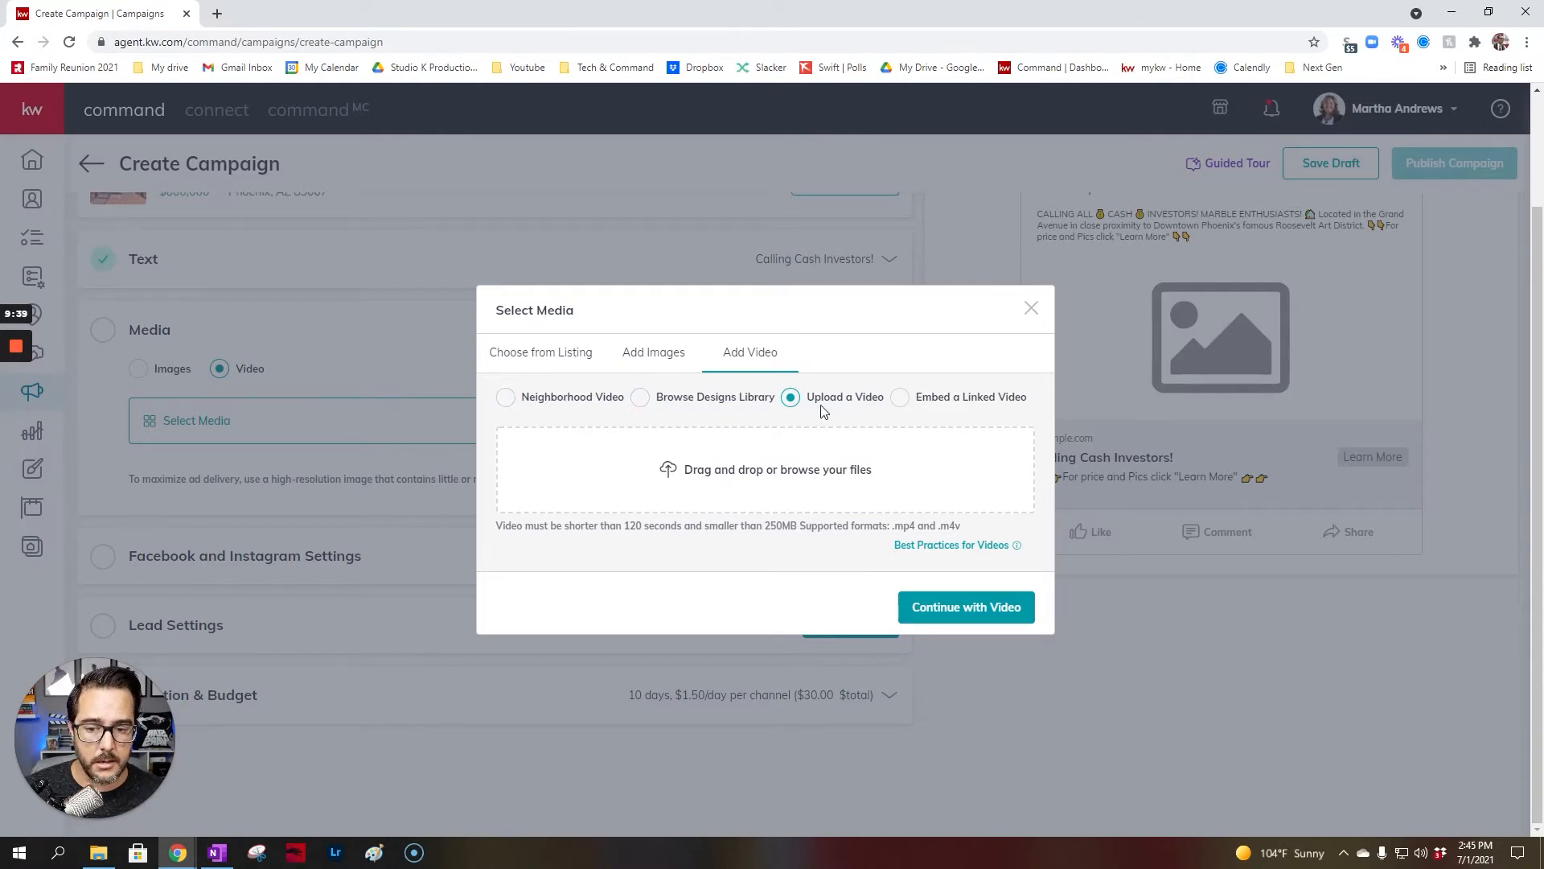
click(899, 400)
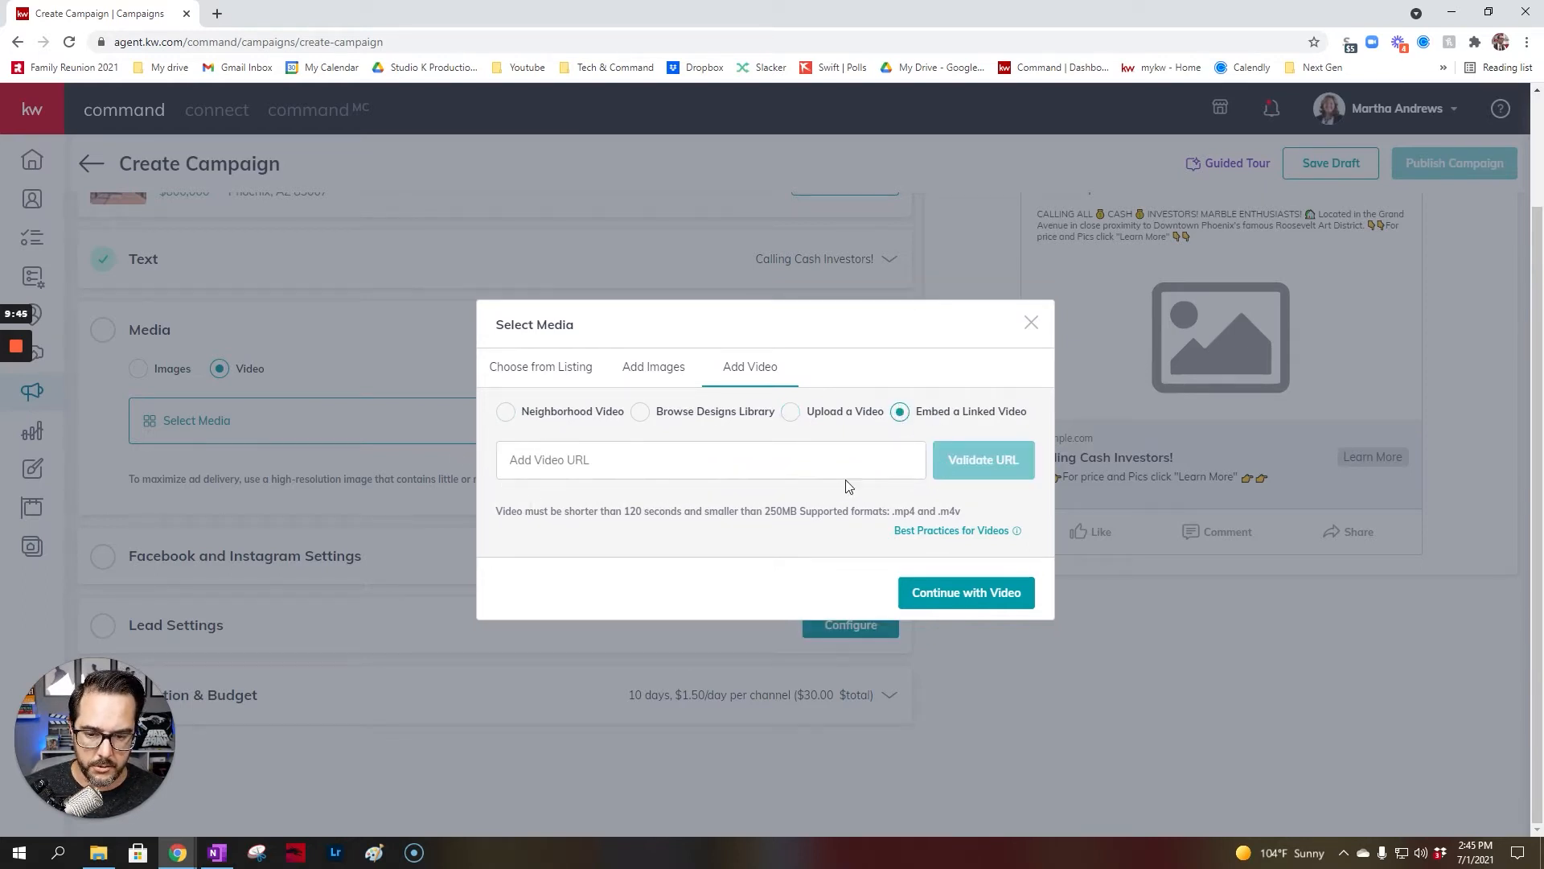
click(792, 415)
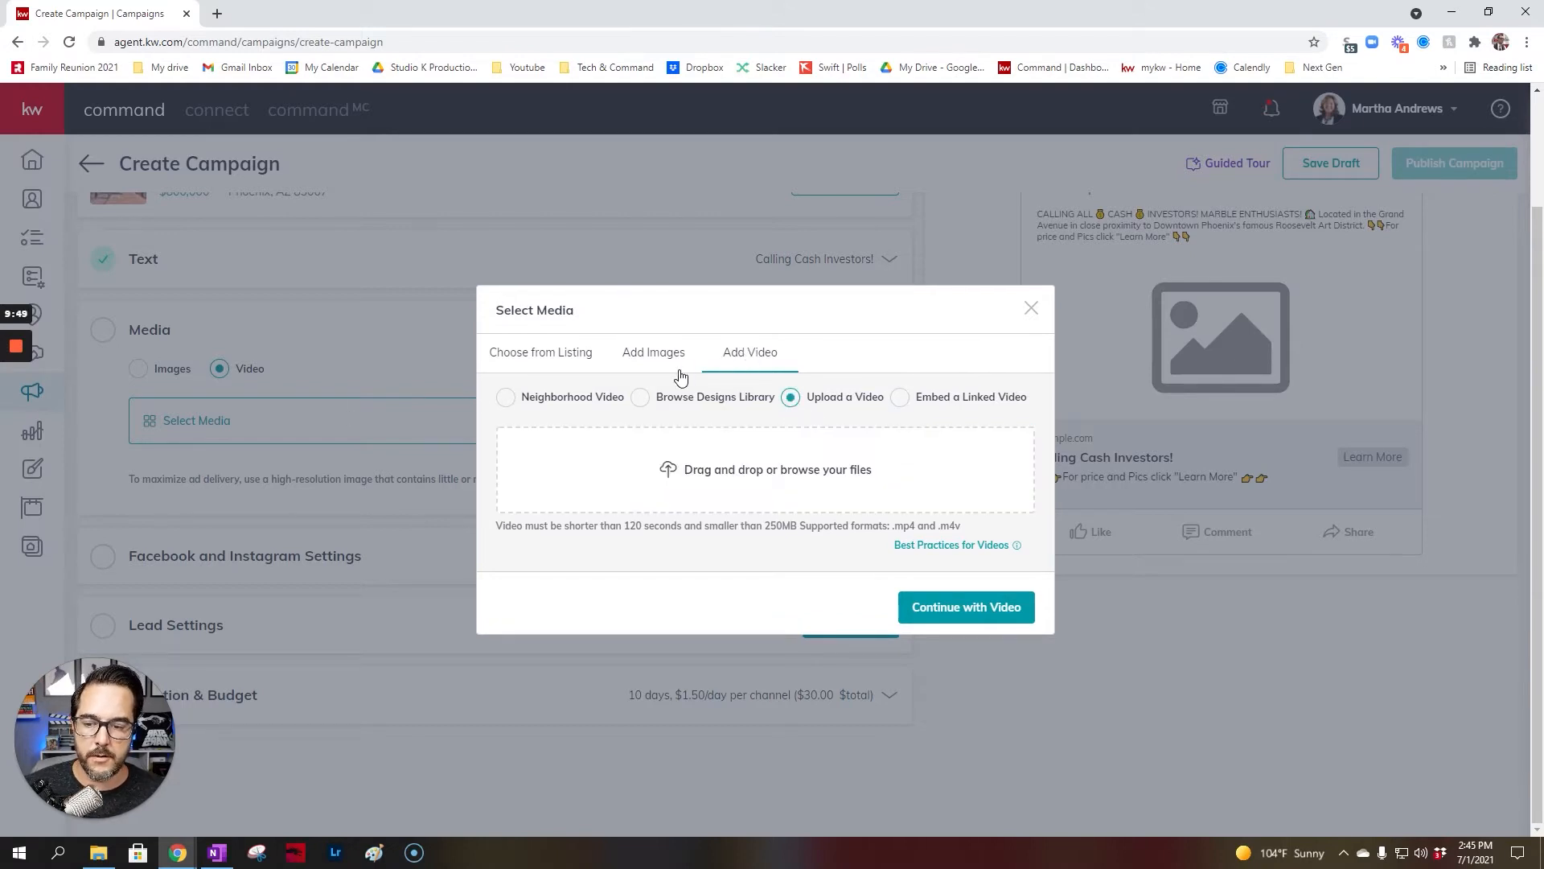
Step: Examine the Designs Library templates for ad images, leave media selection without choosing one, and set the media type back to Images
click(656, 359)
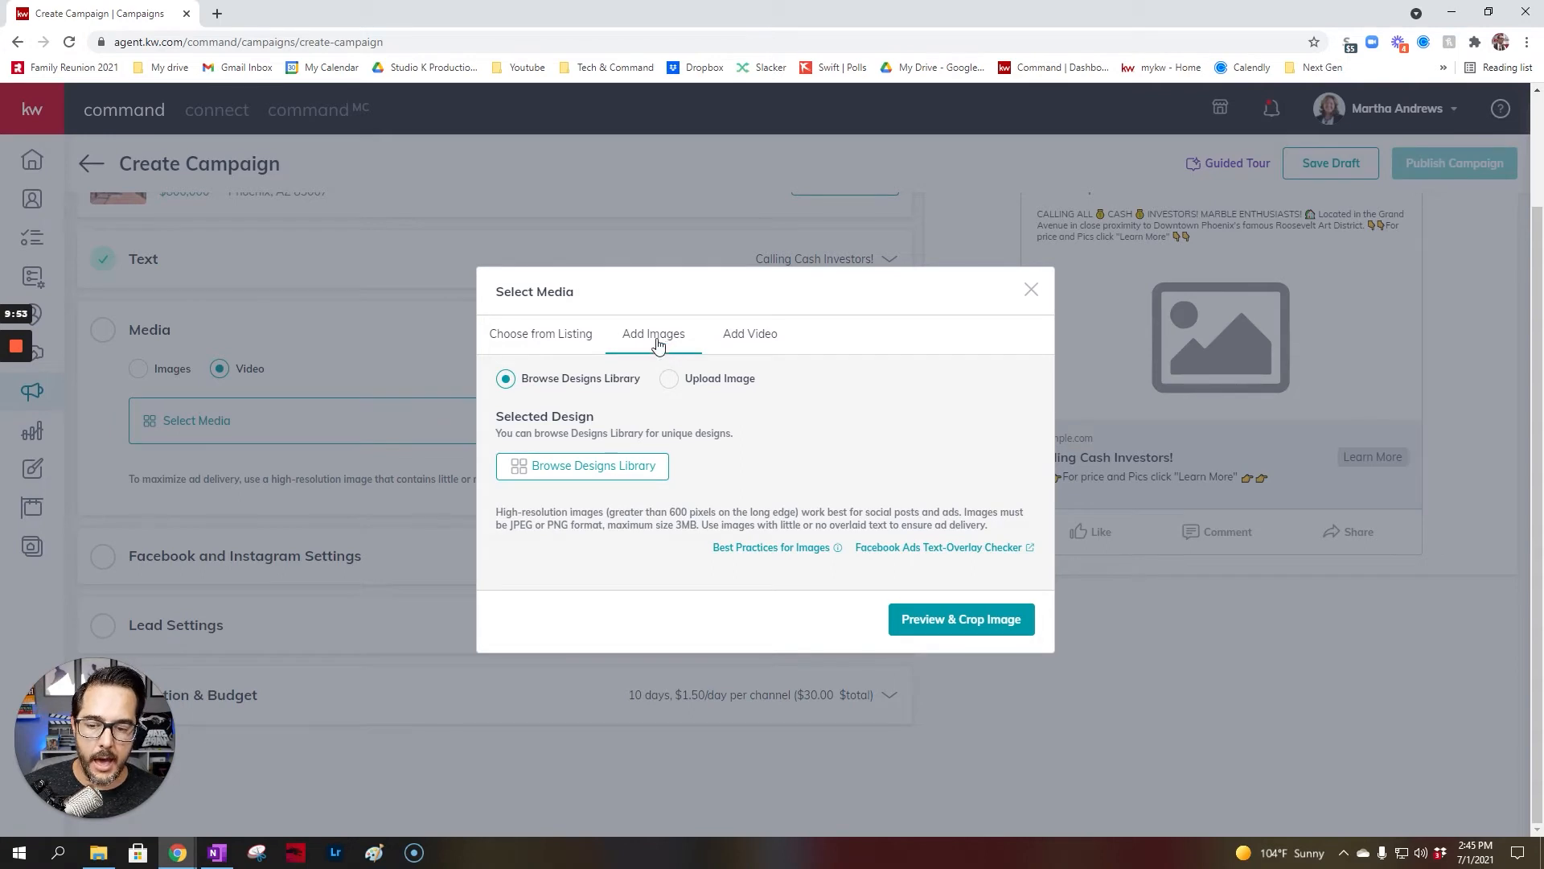
click(631, 475)
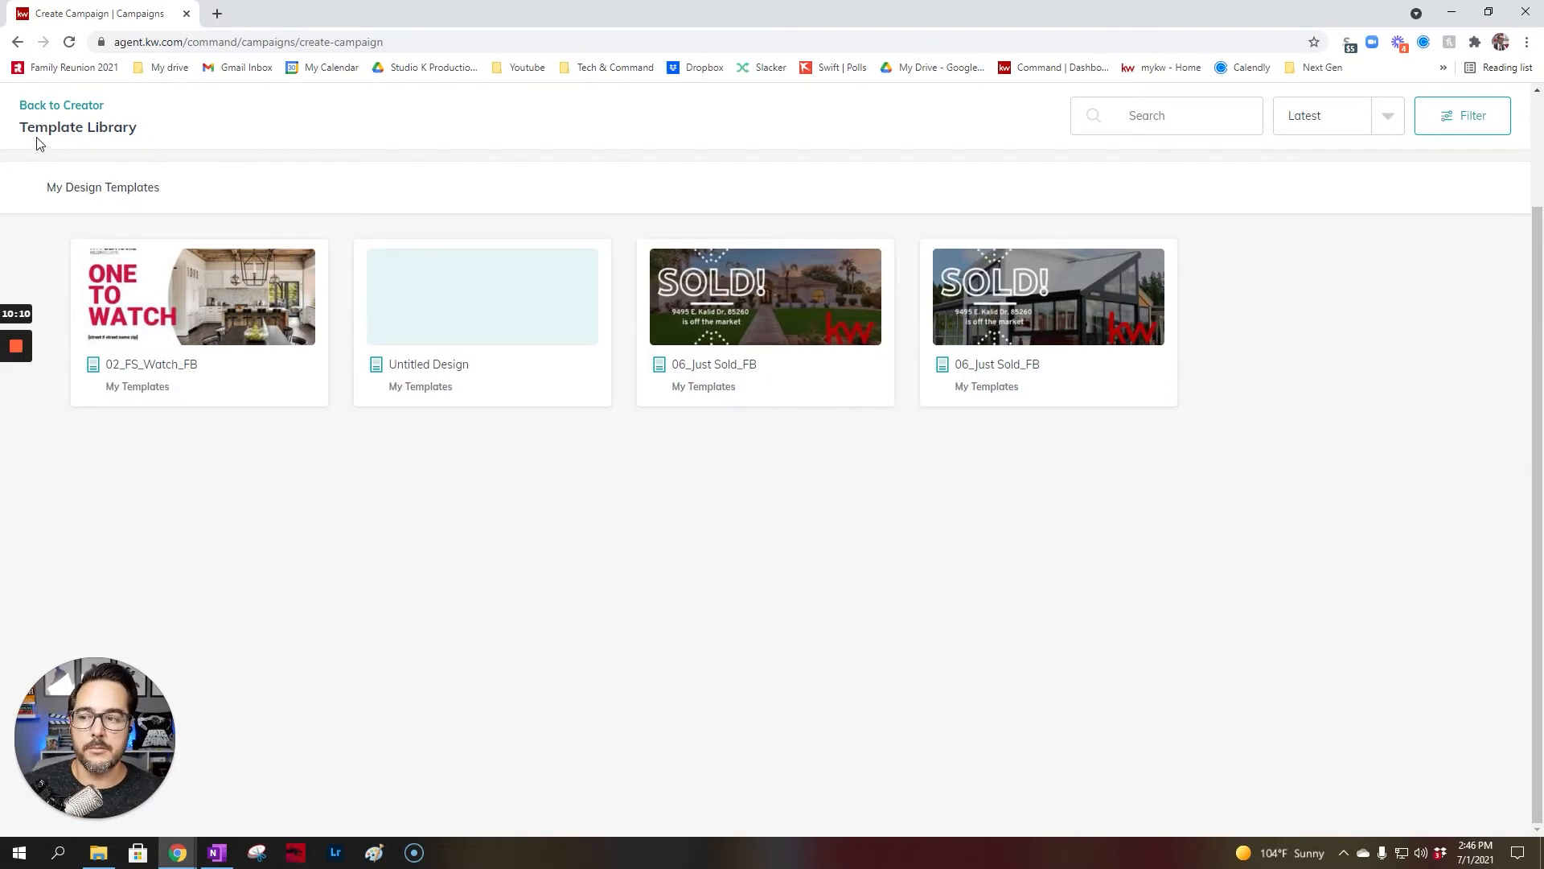
click(81, 107)
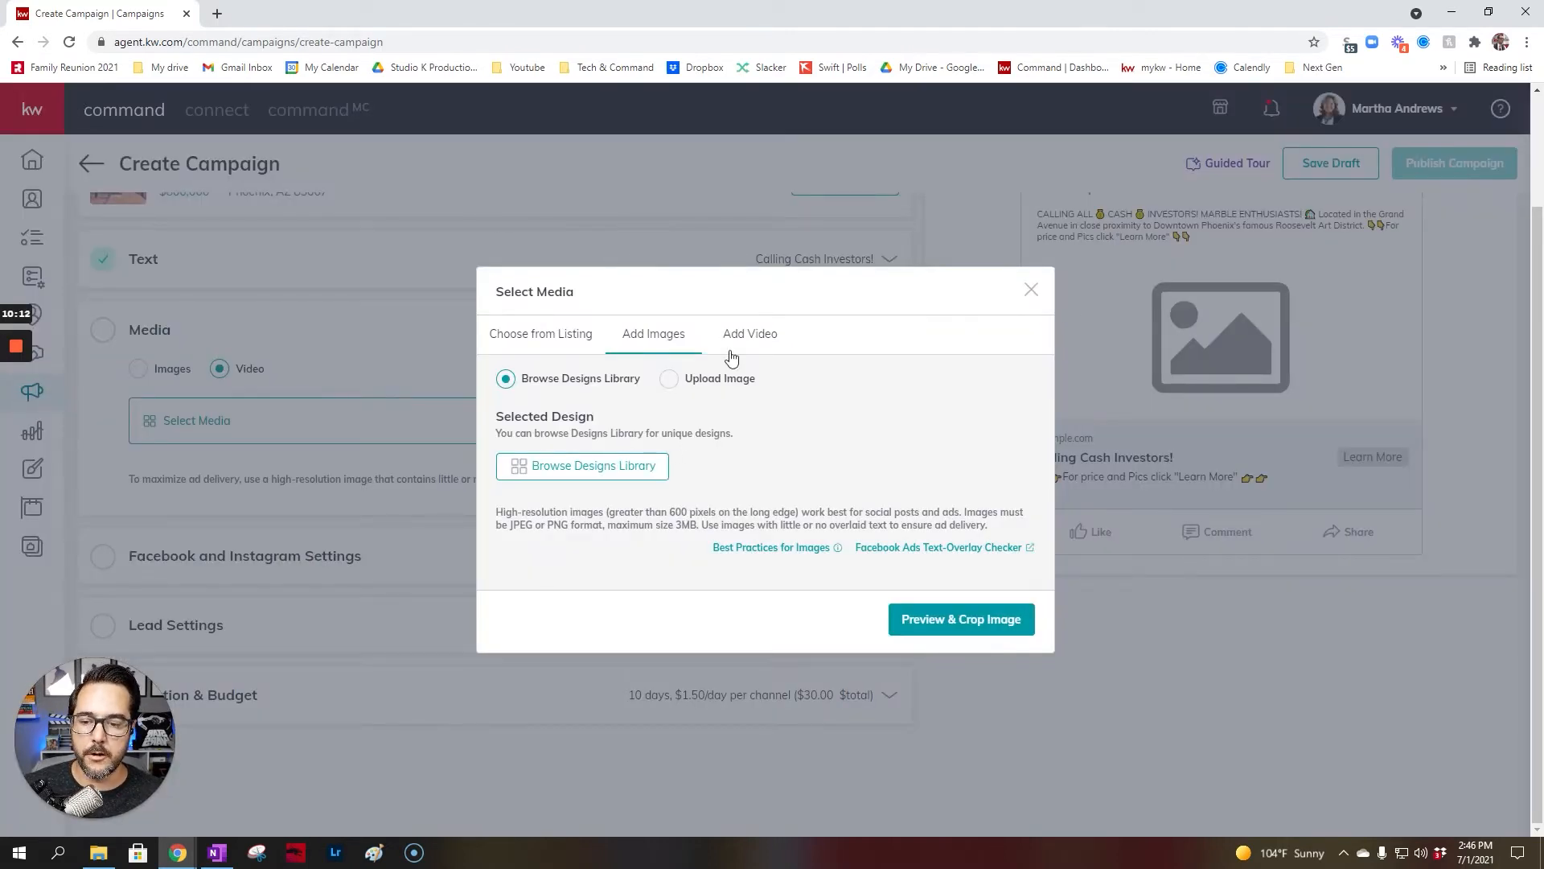
click(1031, 289)
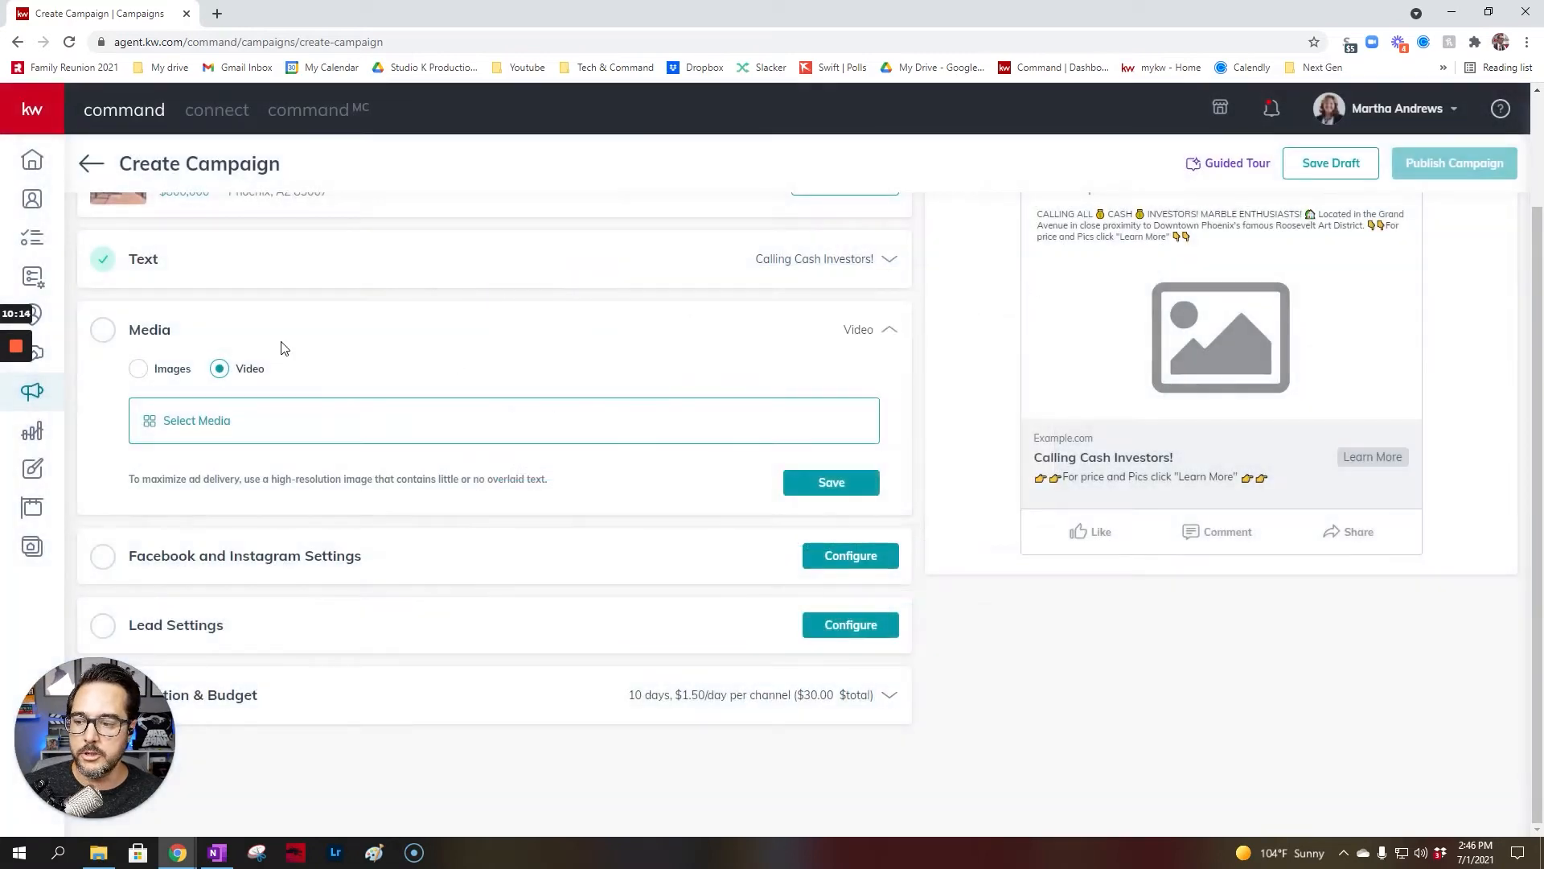
click(139, 369)
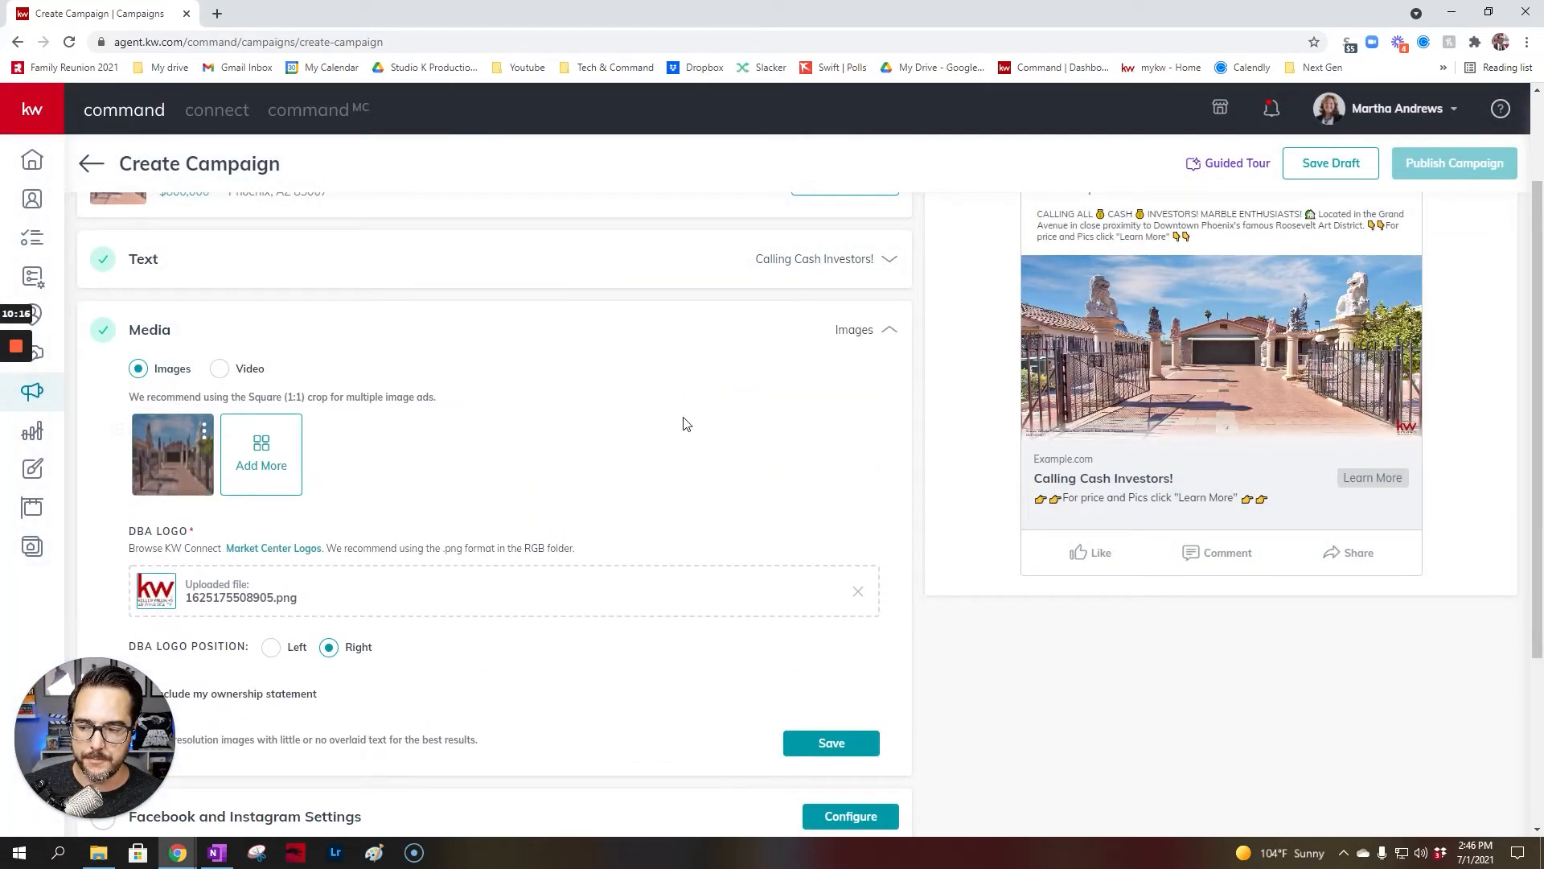
Step: Include the ownership statement "Each office is independently owned and operated." in the ad media and save the media section
scroll(682, 424, down, 3)
scroll(756, 415, up, 2)
scroll(792, 381, up, 2)
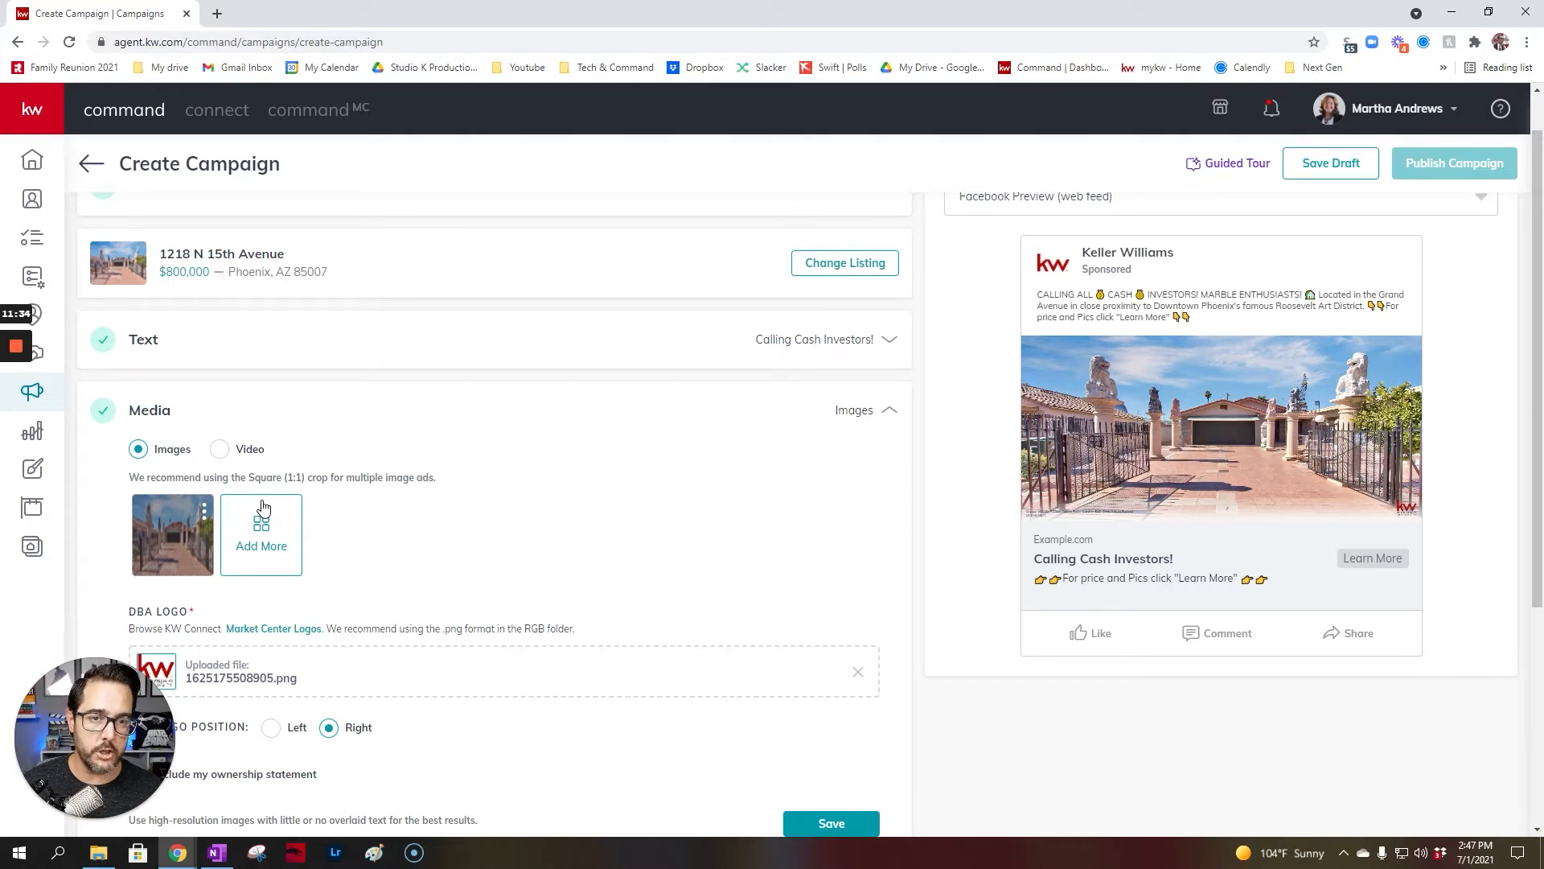
scroll(476, 545, down, 2)
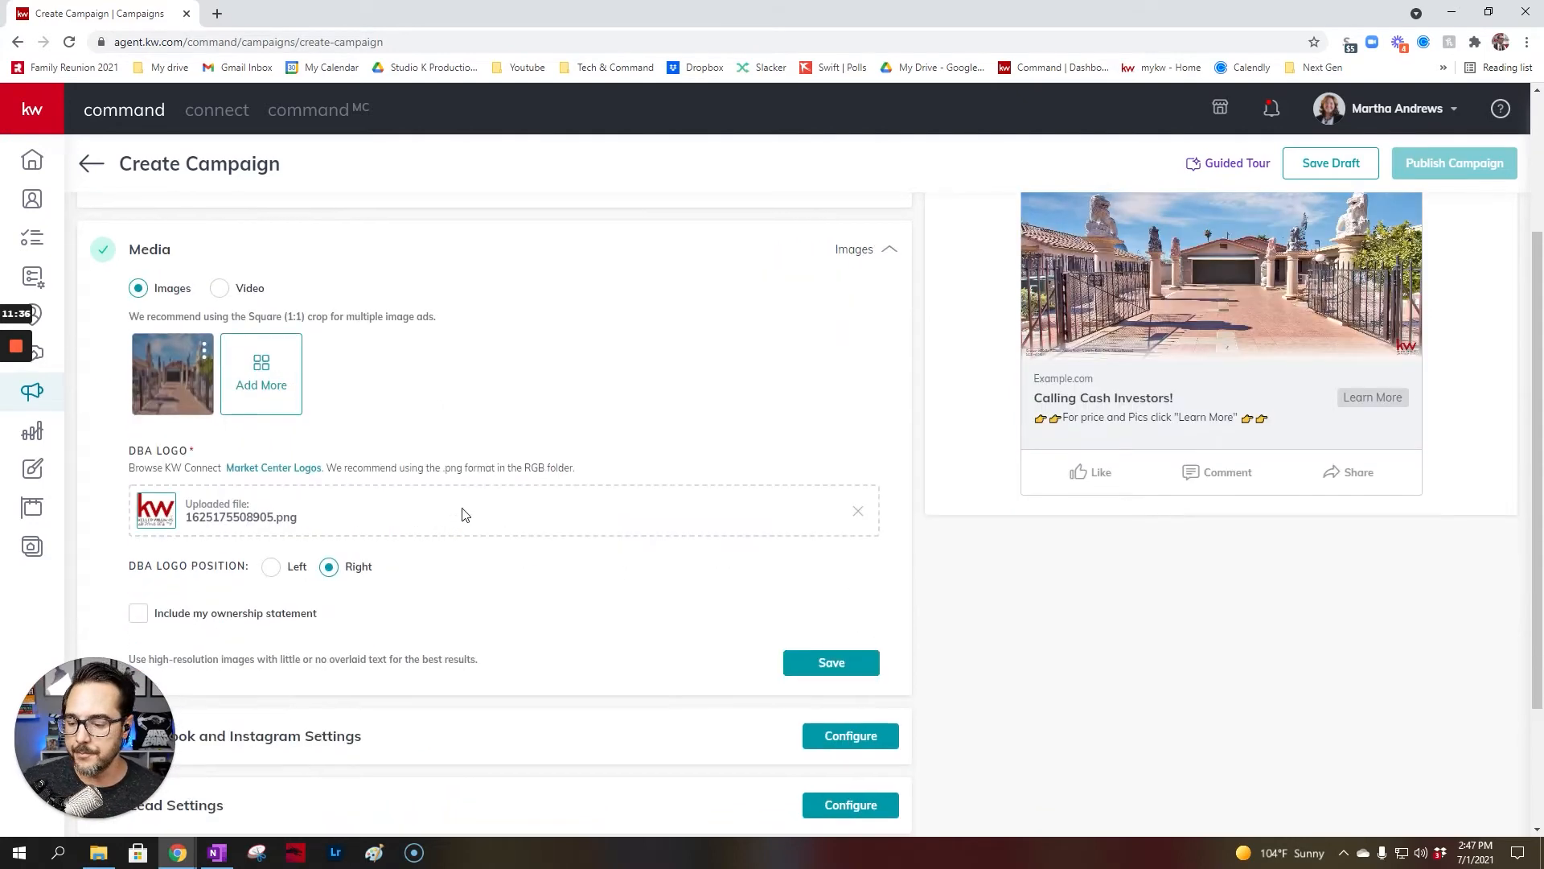
click(147, 617)
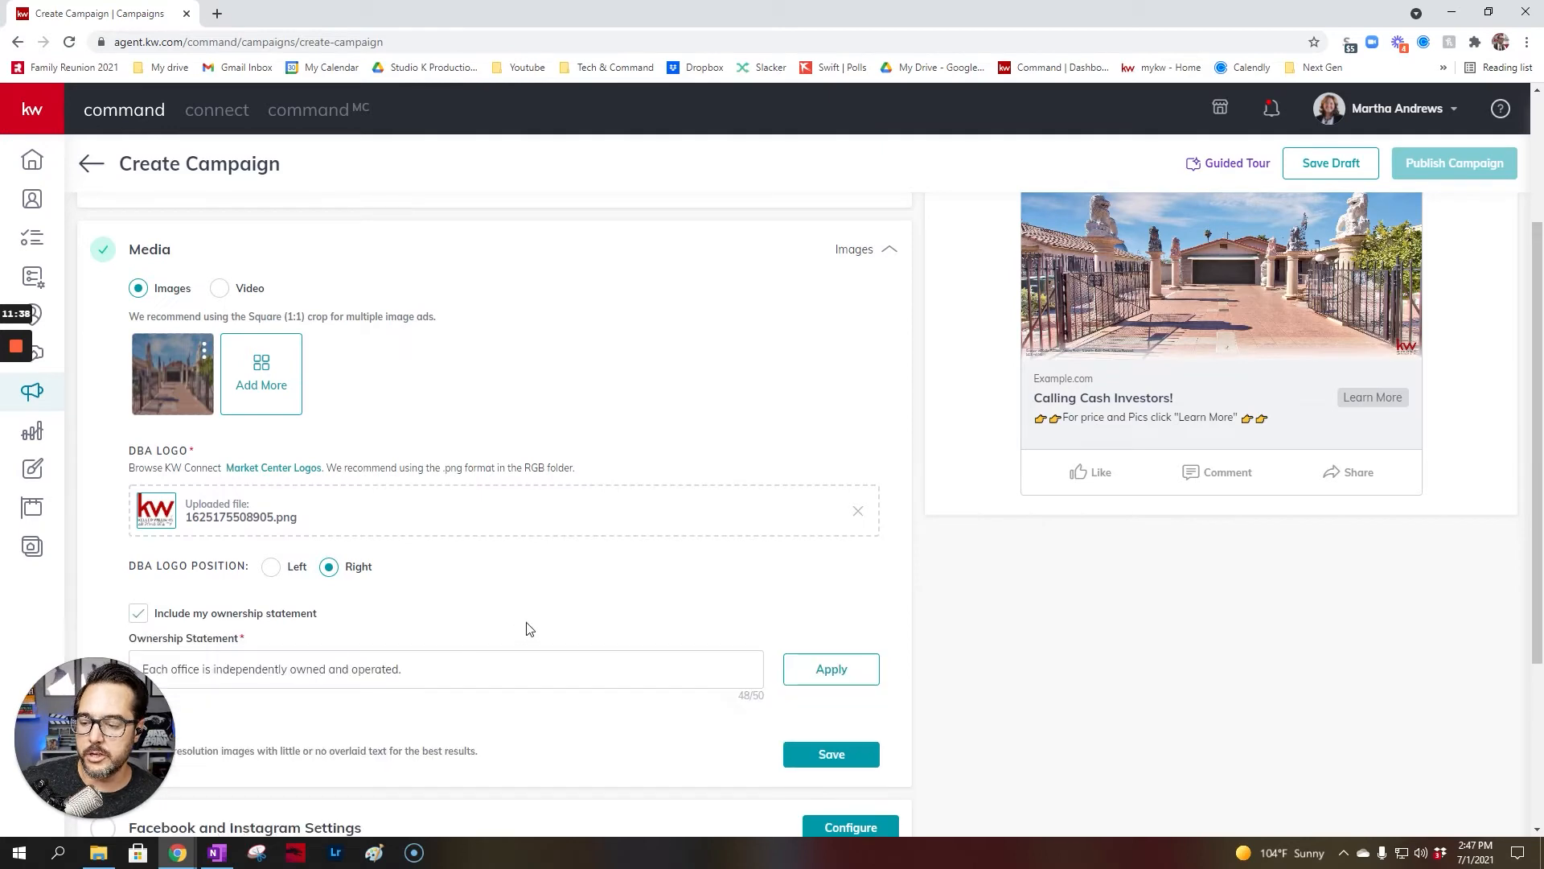
scroll(773, 579, down, 3)
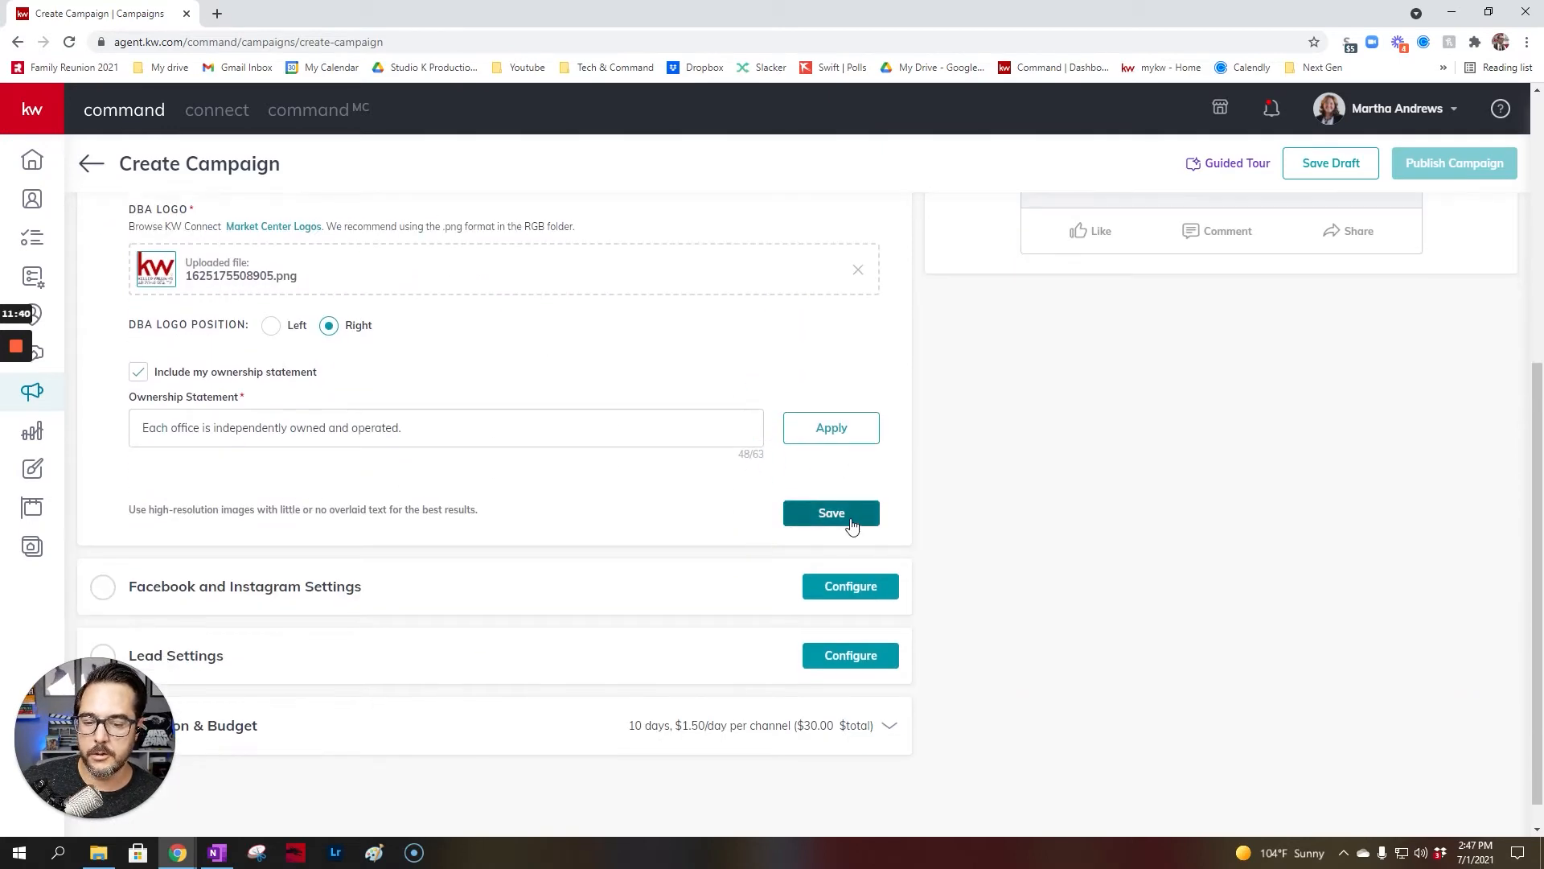
click(855, 524)
Step: Choose the agent's Luxury Realtor page as the Facebook page for the ad and check it in the ad preview
click(321, 535)
scroll(992, 488, down, 2)
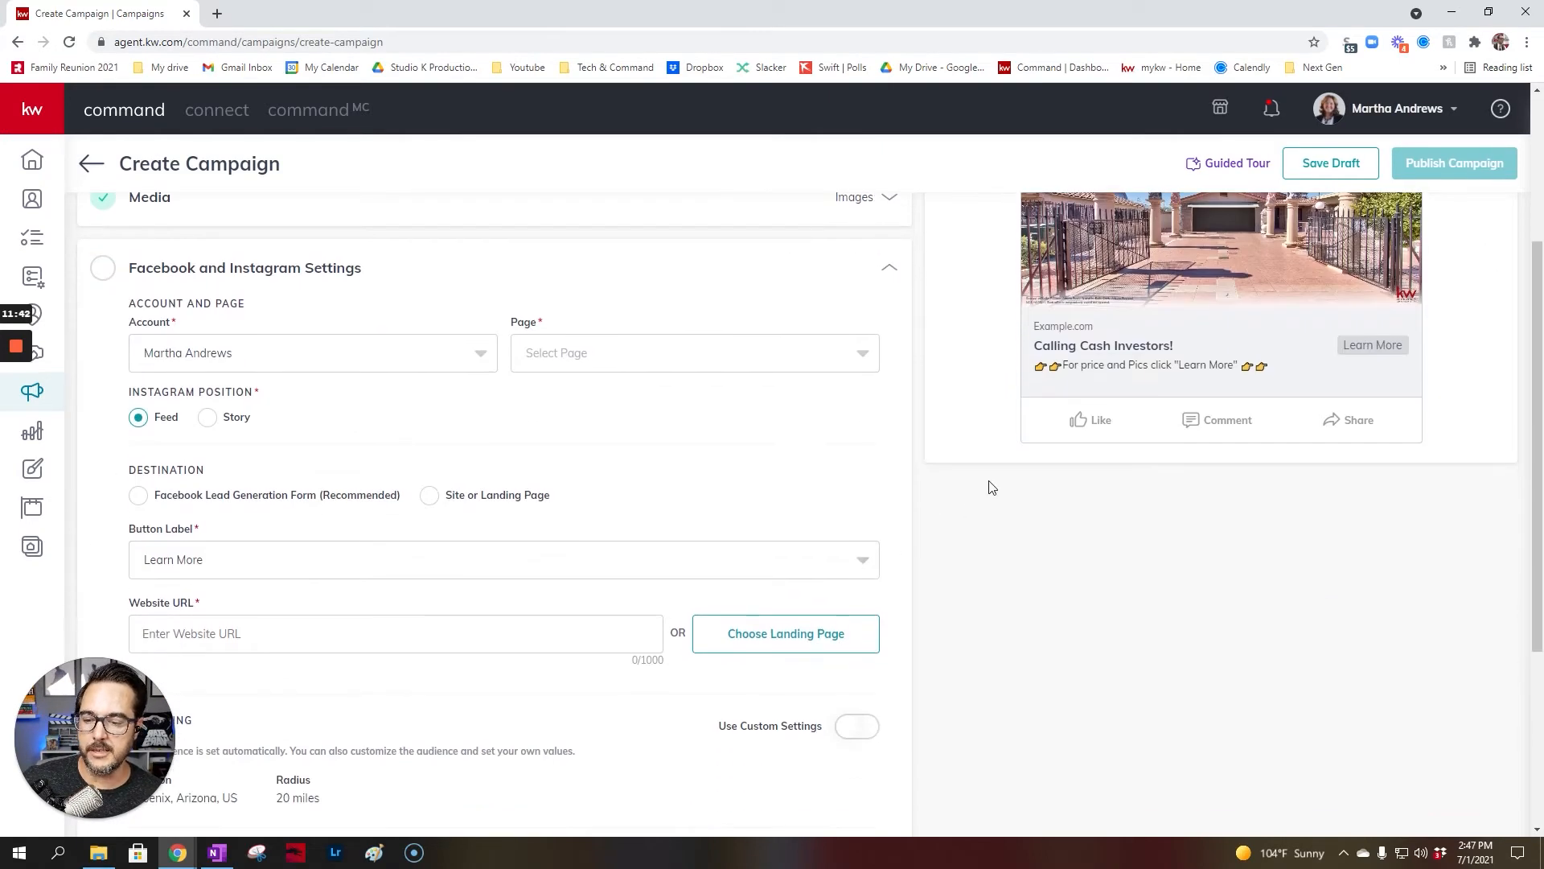
click(776, 354)
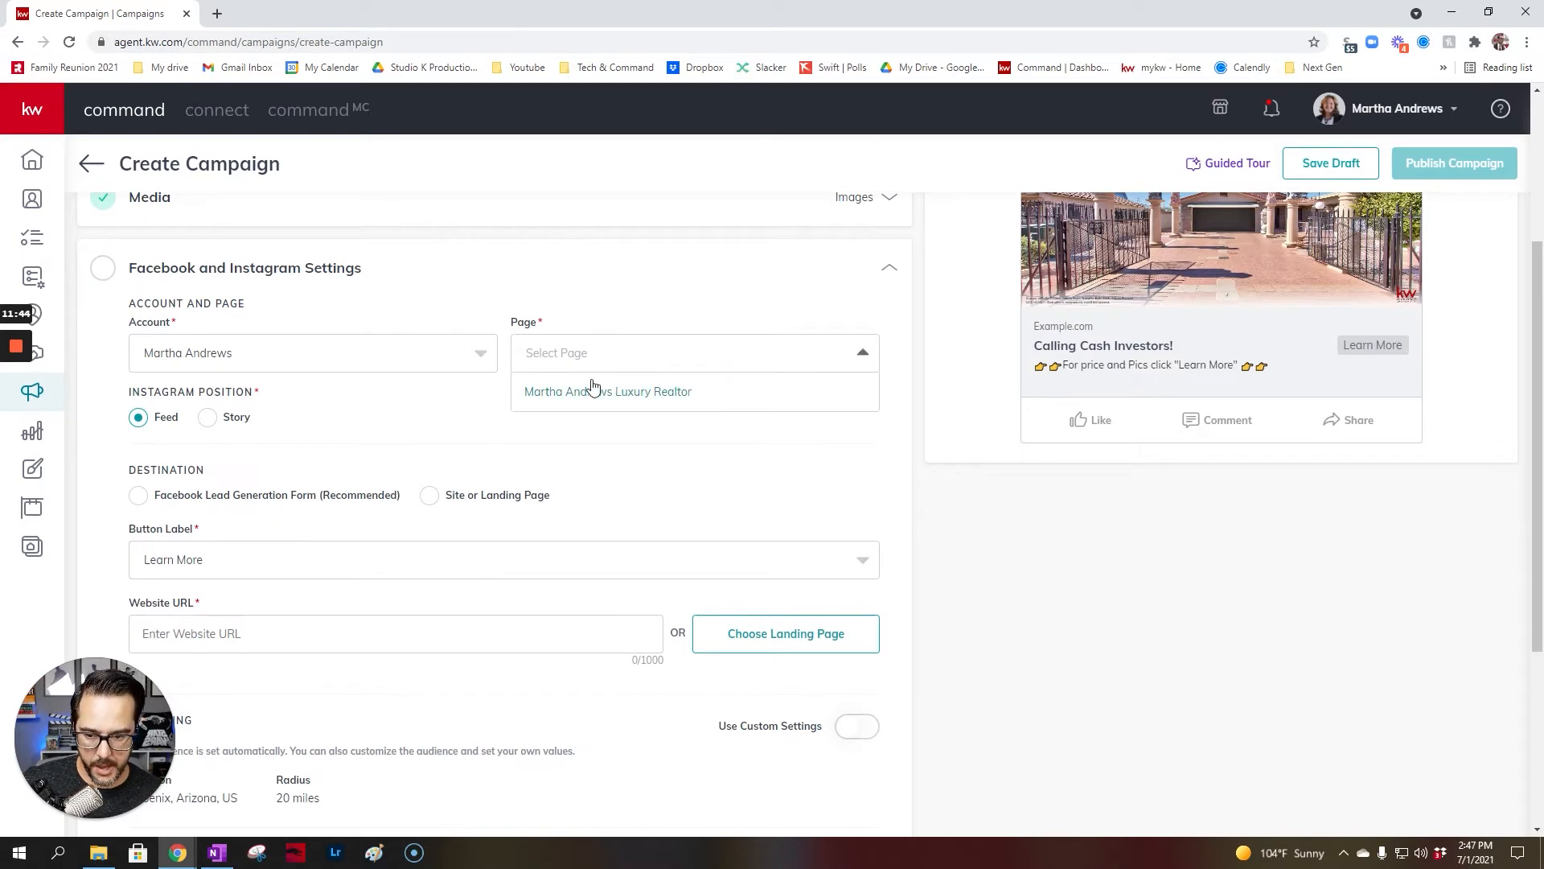
click(593, 389)
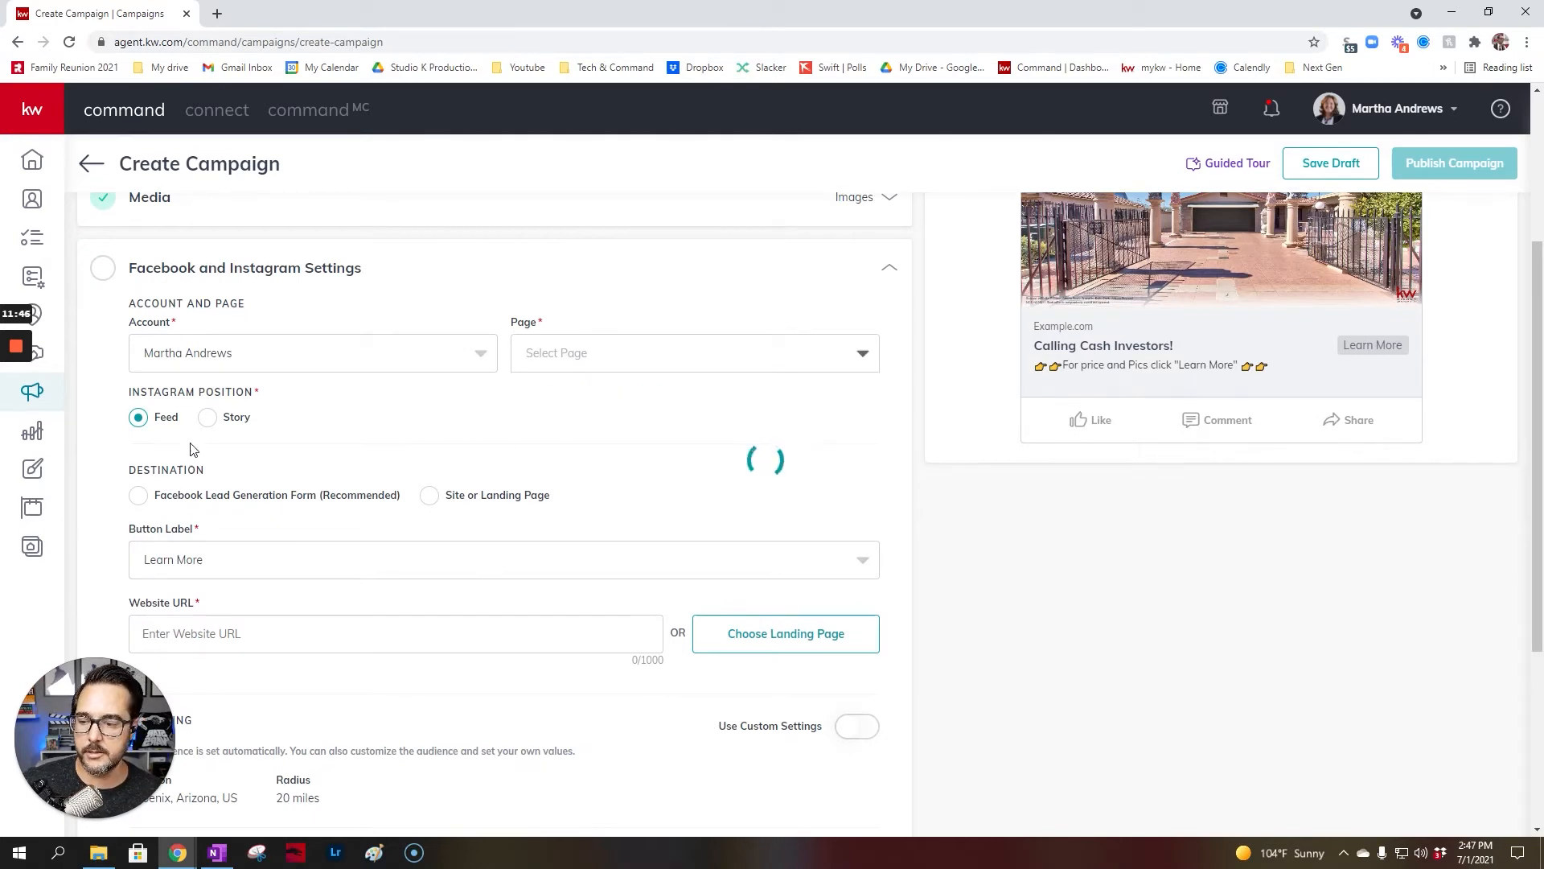
scroll(241, 482, up, 2)
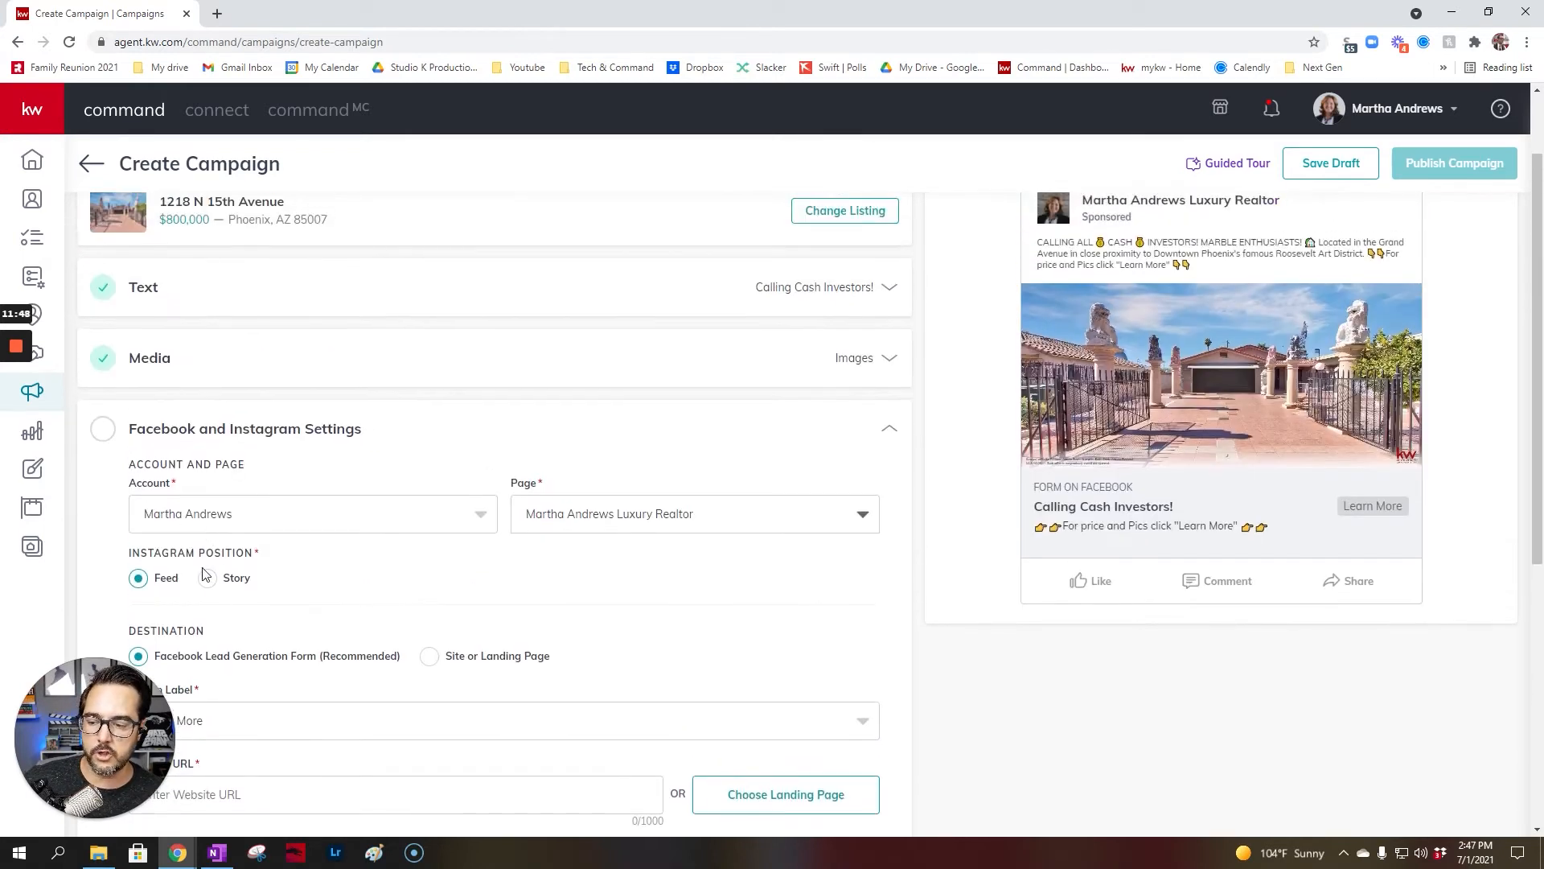
scroll(1044, 321, up, 1)
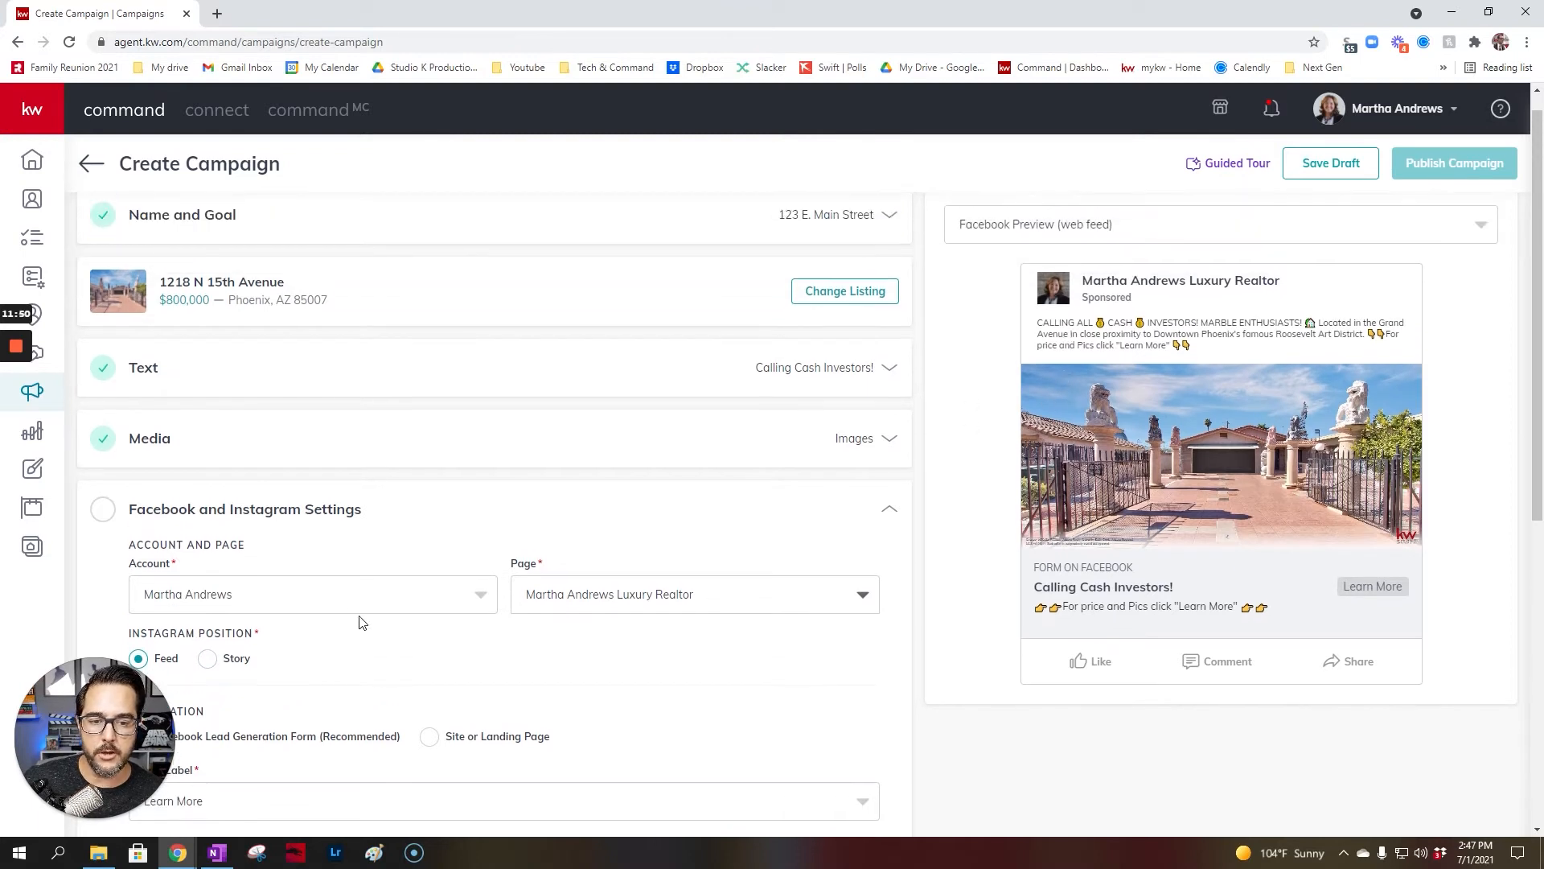
Step: Set the ad's Instagram position to Story and preview it as an Instagram Story
click(207, 658)
click(1217, 226)
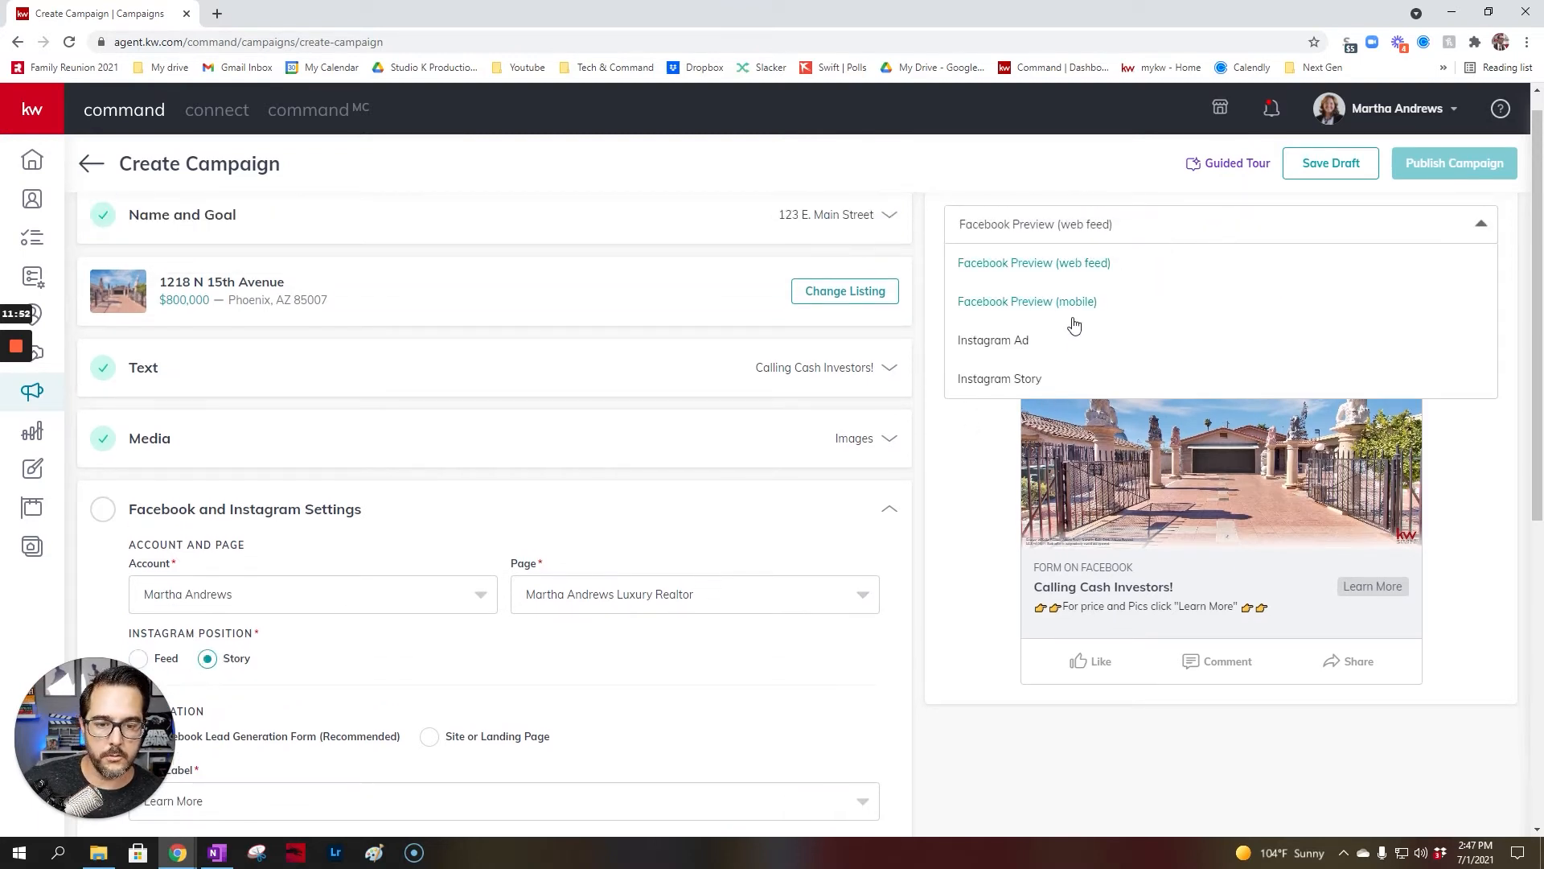
click(1043, 379)
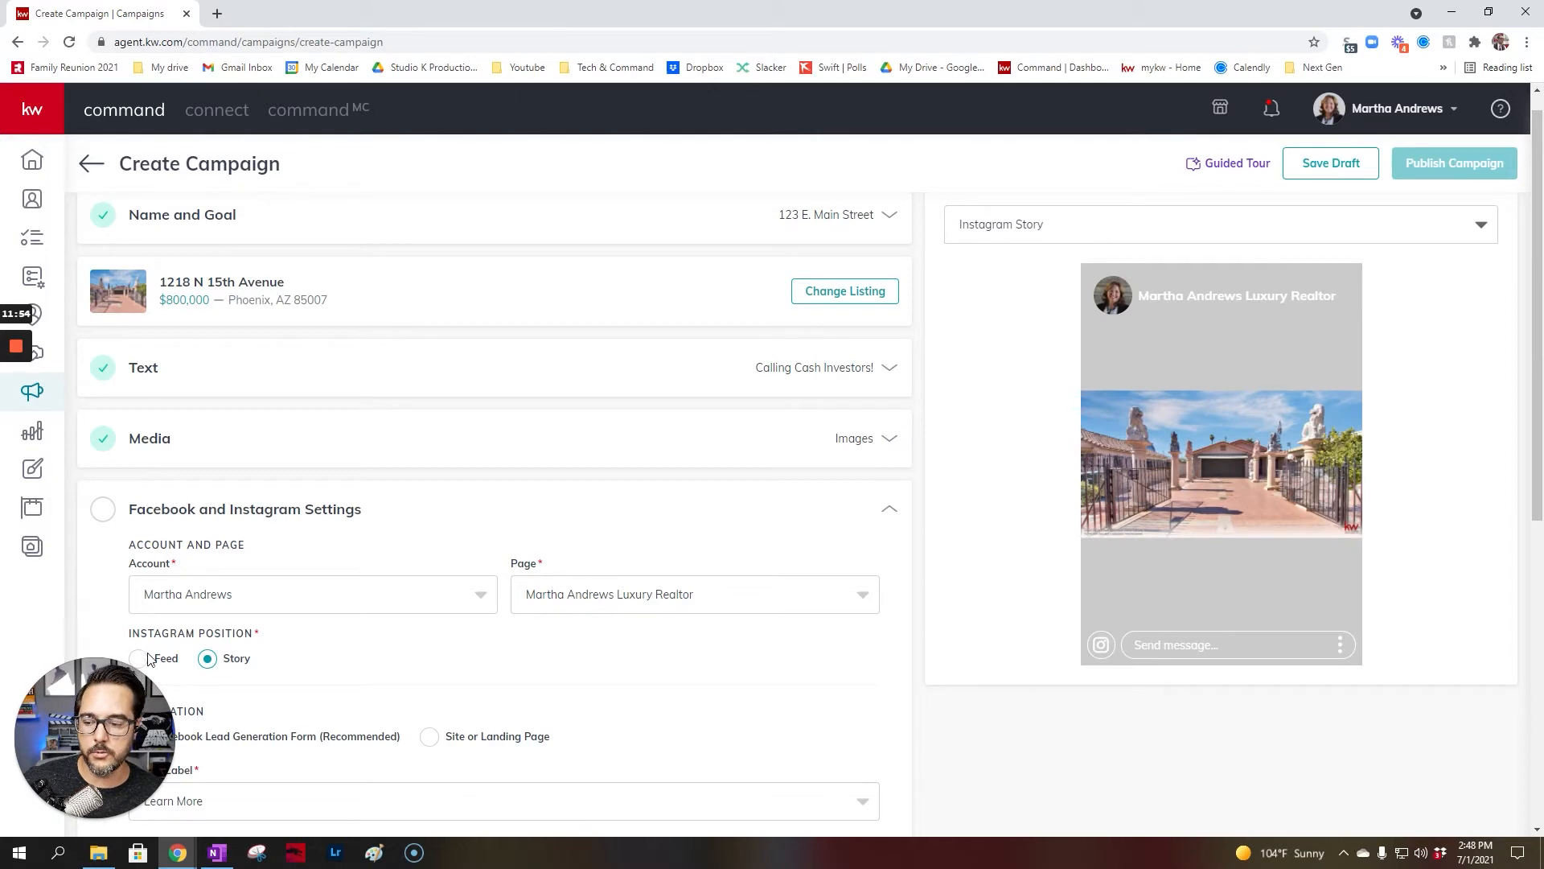
Step: Set the Instagram position back to Feed and preview the ad as an Instagram Ad
scroll(568, 605, down, 1)
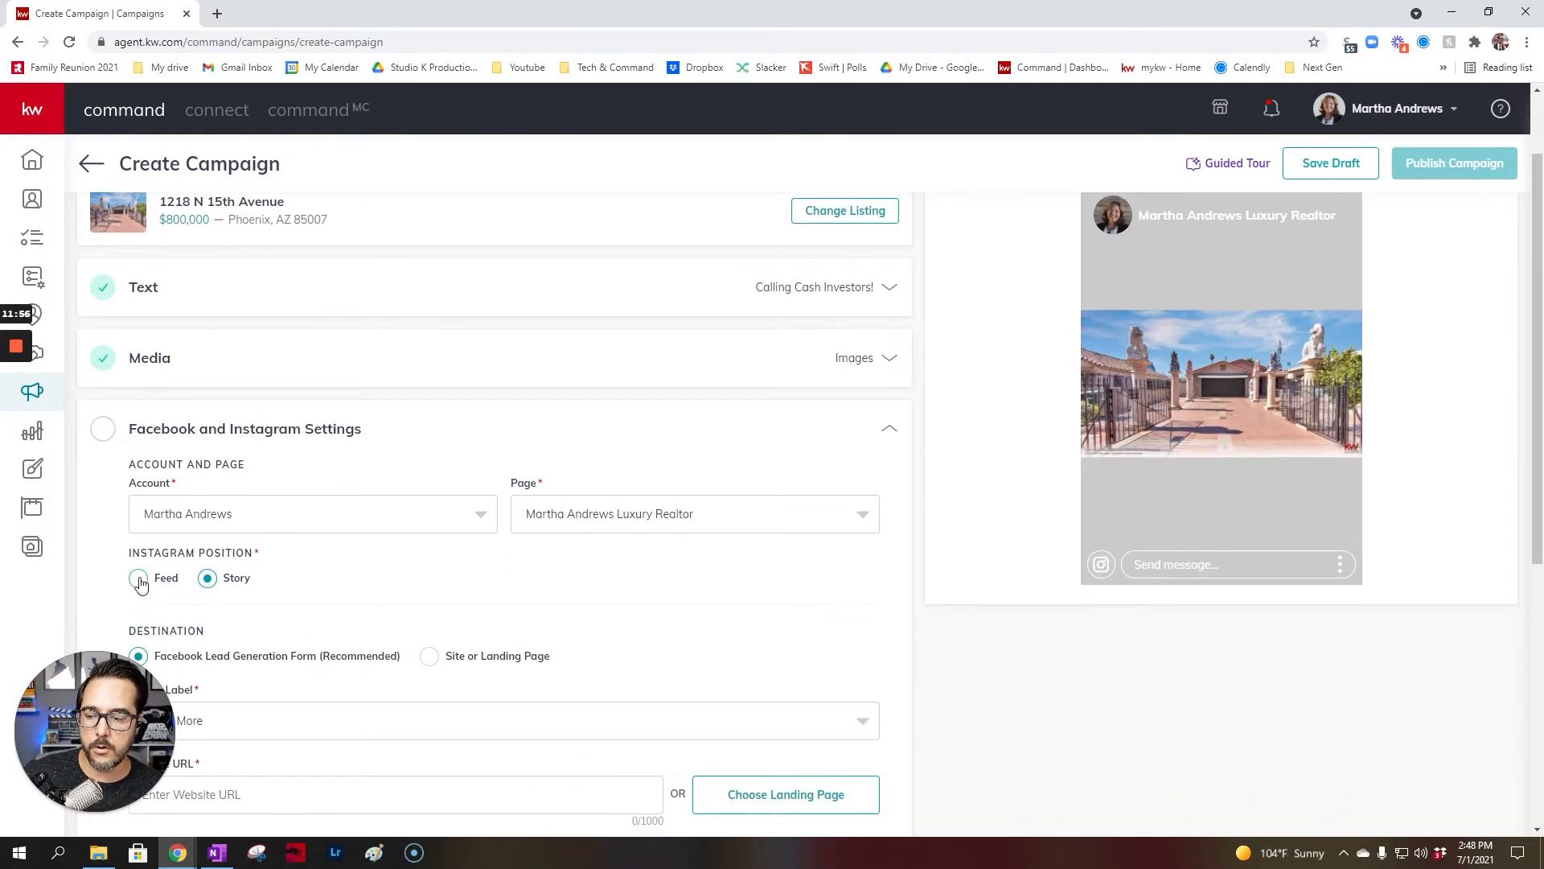
click(140, 578)
scroll(1137, 459, up, 1)
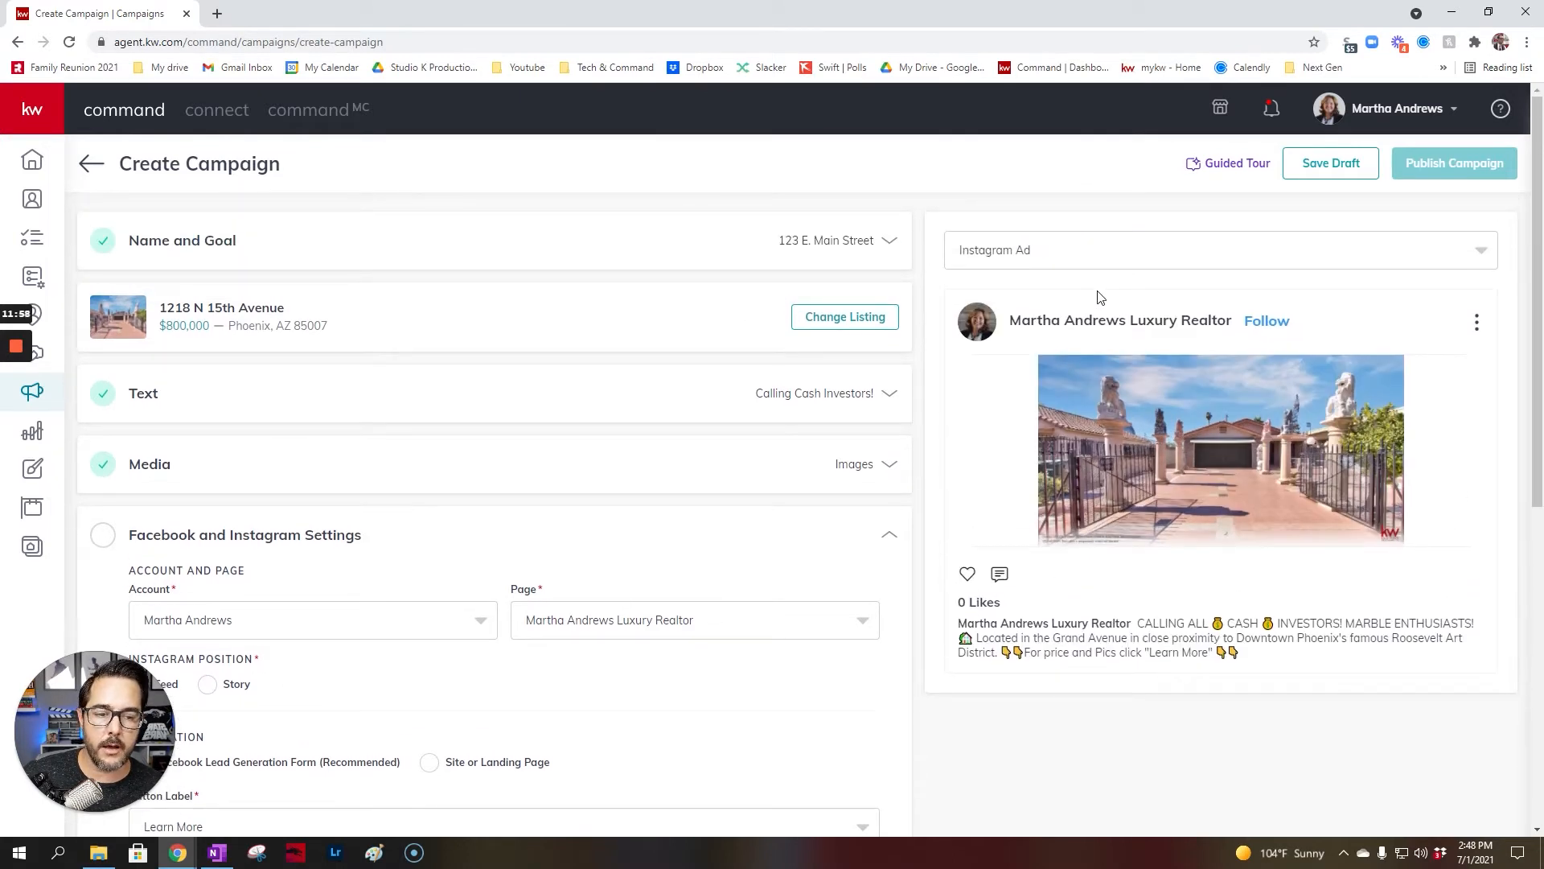
click(1046, 257)
click(1022, 368)
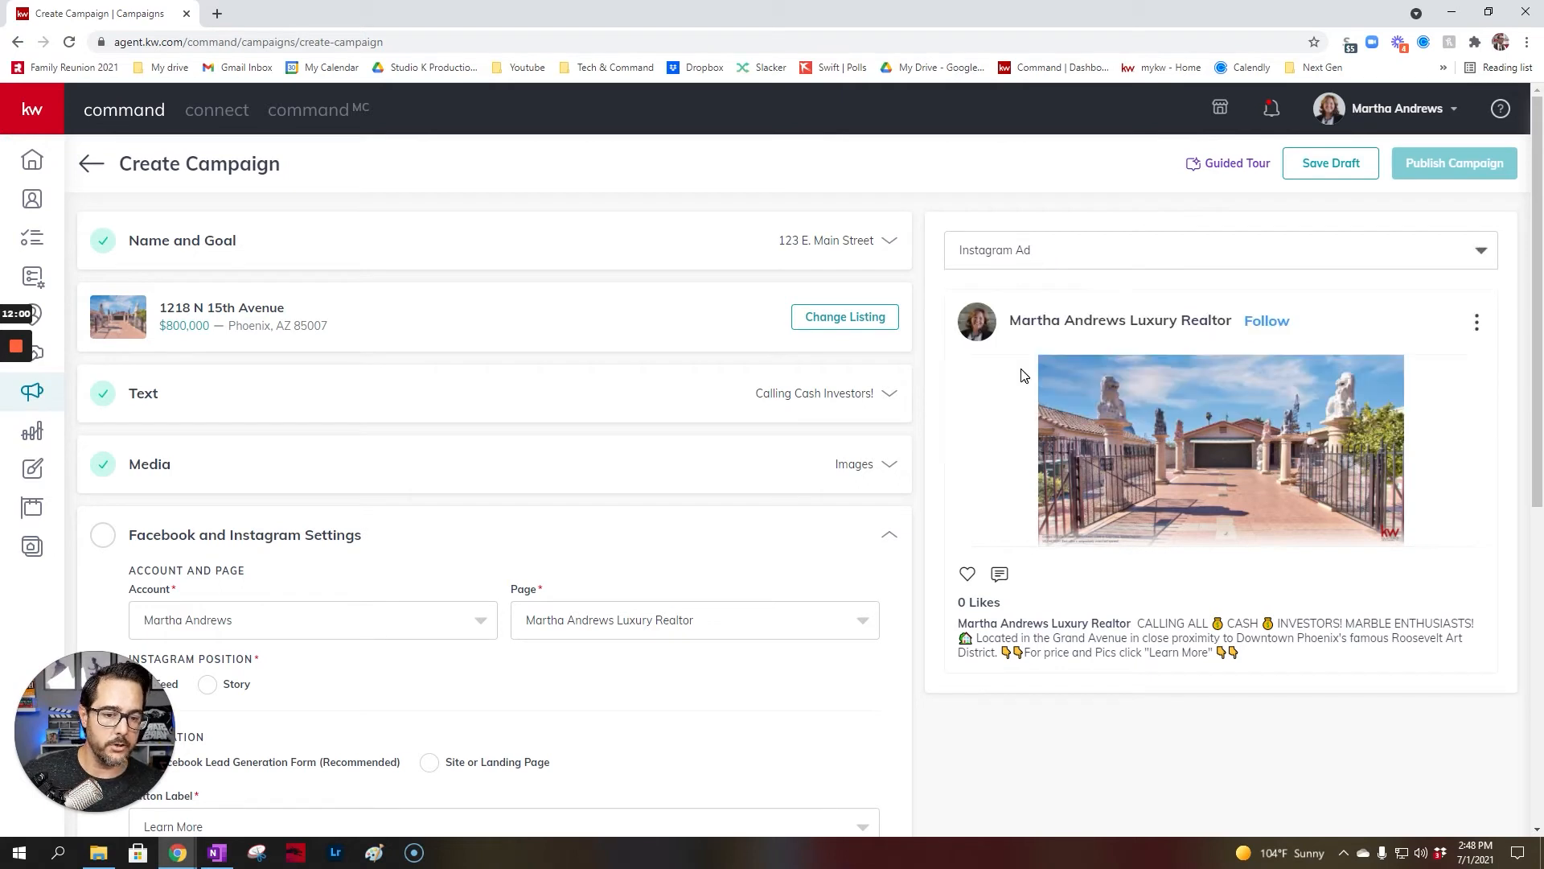
Step: Copy the campaign listing's street address and open the bookmarked techmatters.kw.com home search site in a new browser tab
scroll(424, 599, down, 3)
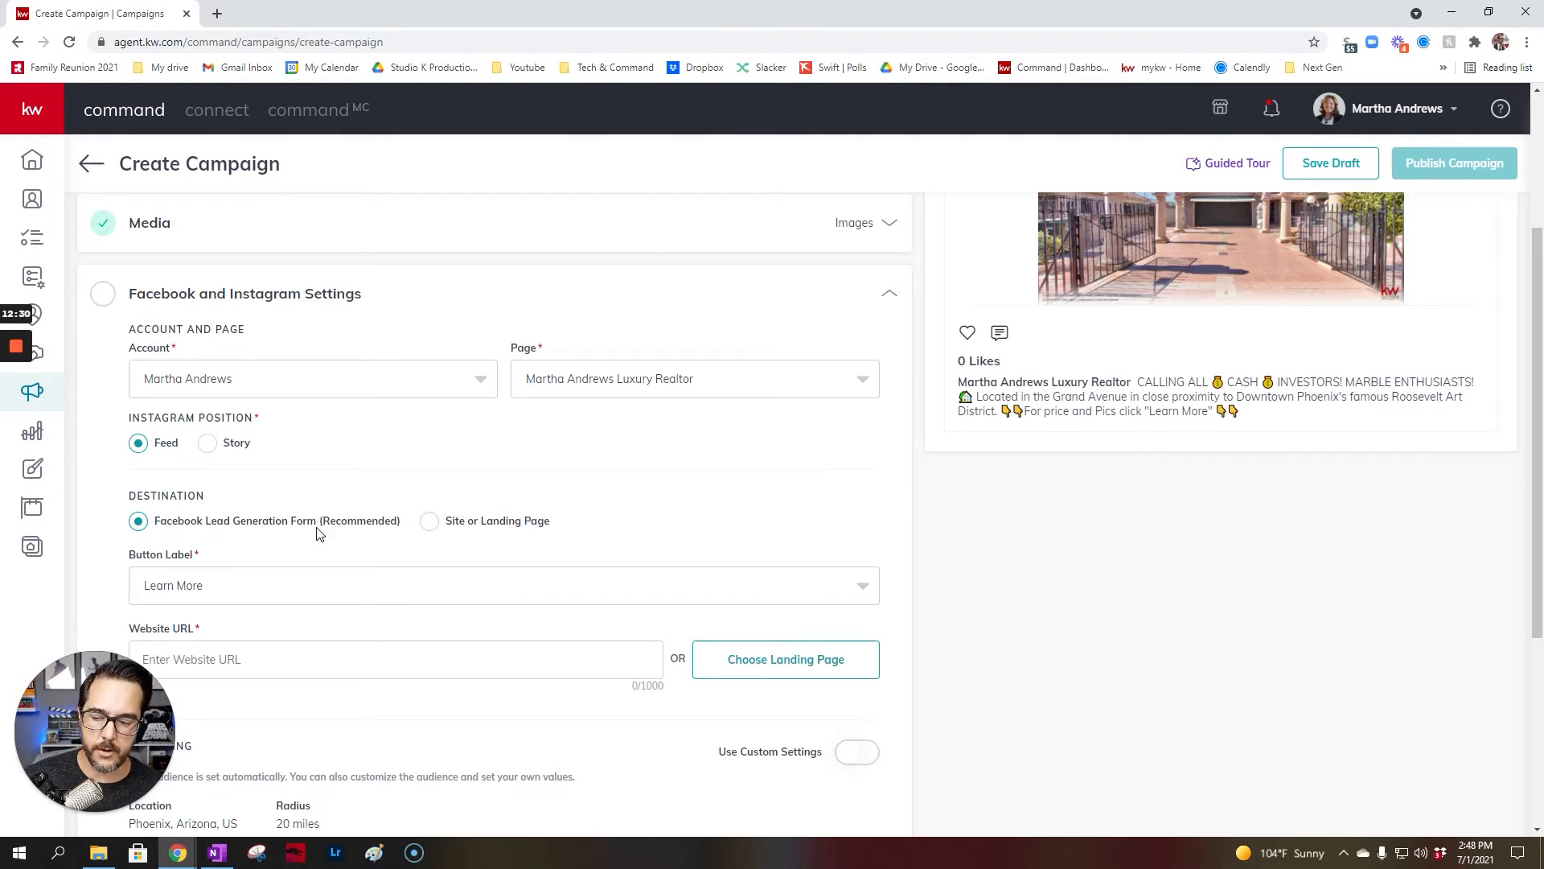
scroll(320, 533, down, 1)
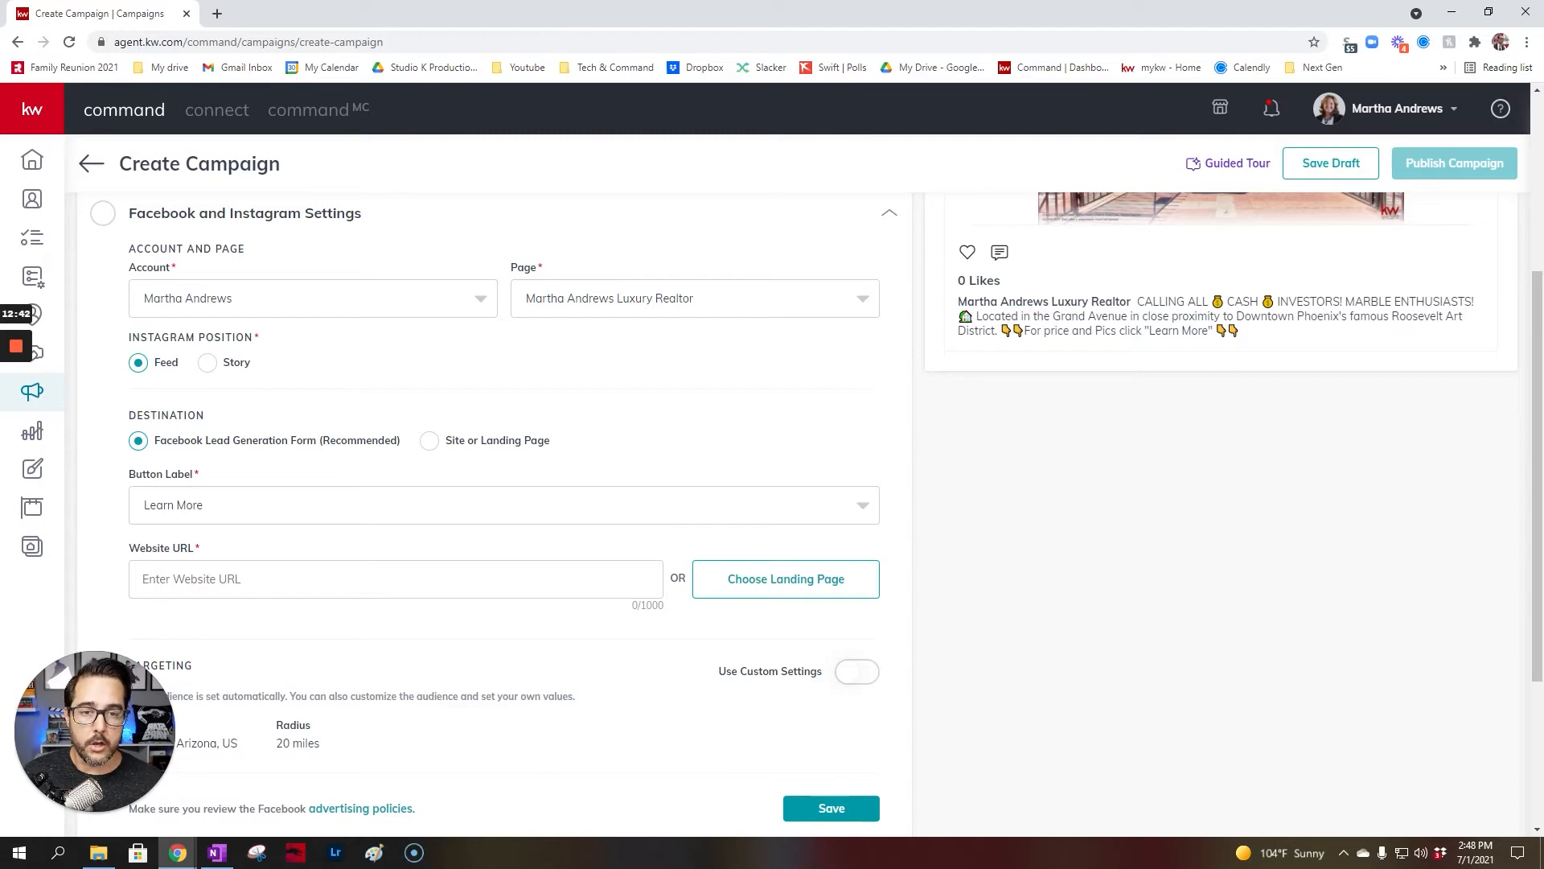
scroll(620, 451, up, 4)
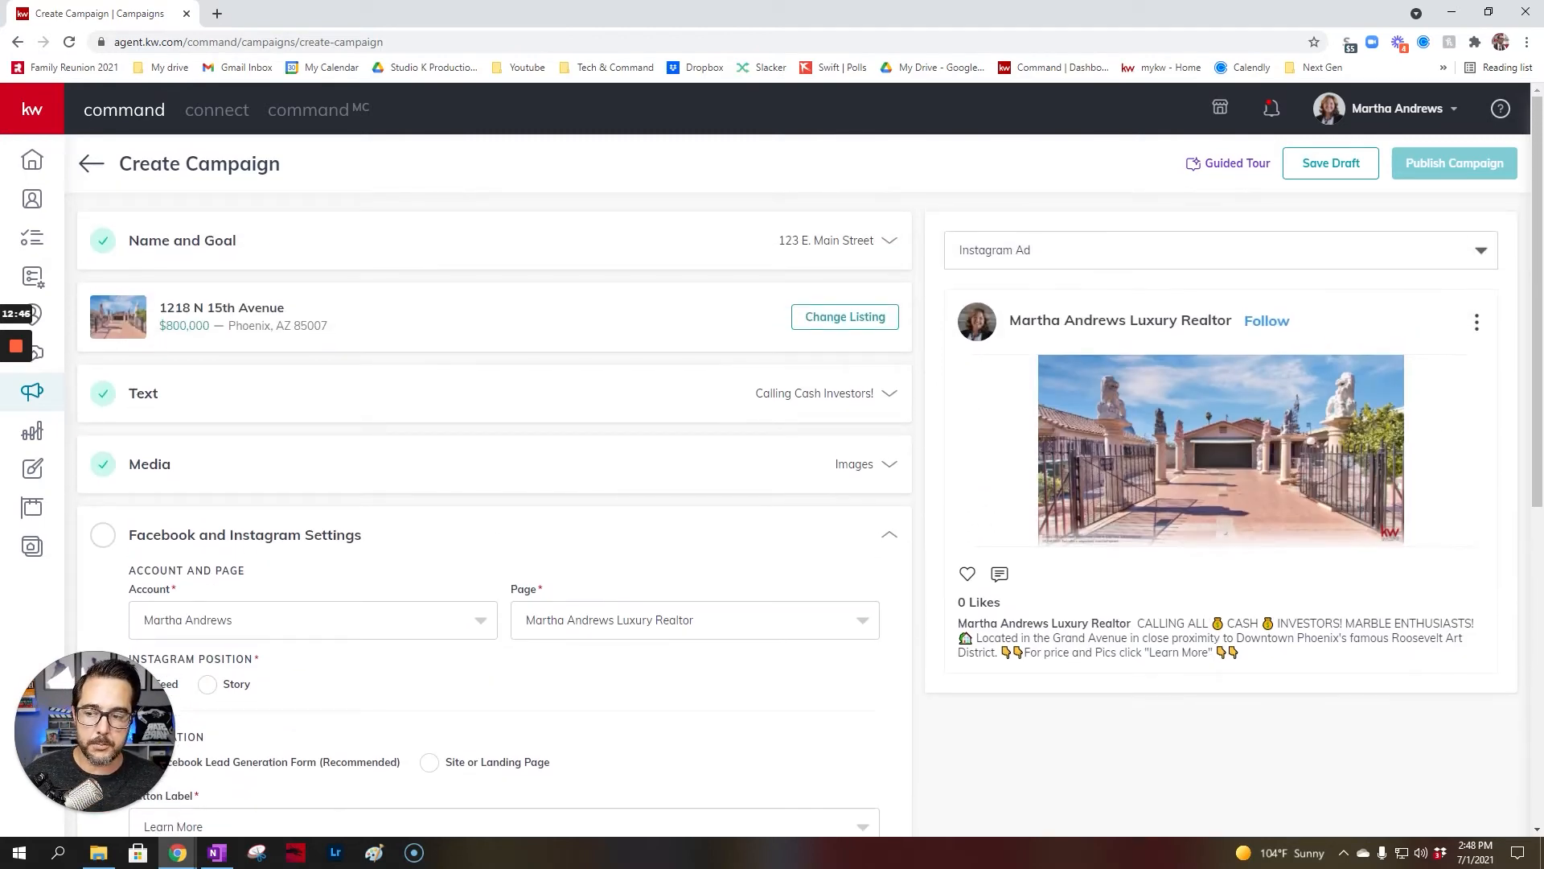
drag(284, 312, 155, 314)
key(ctrl+c)
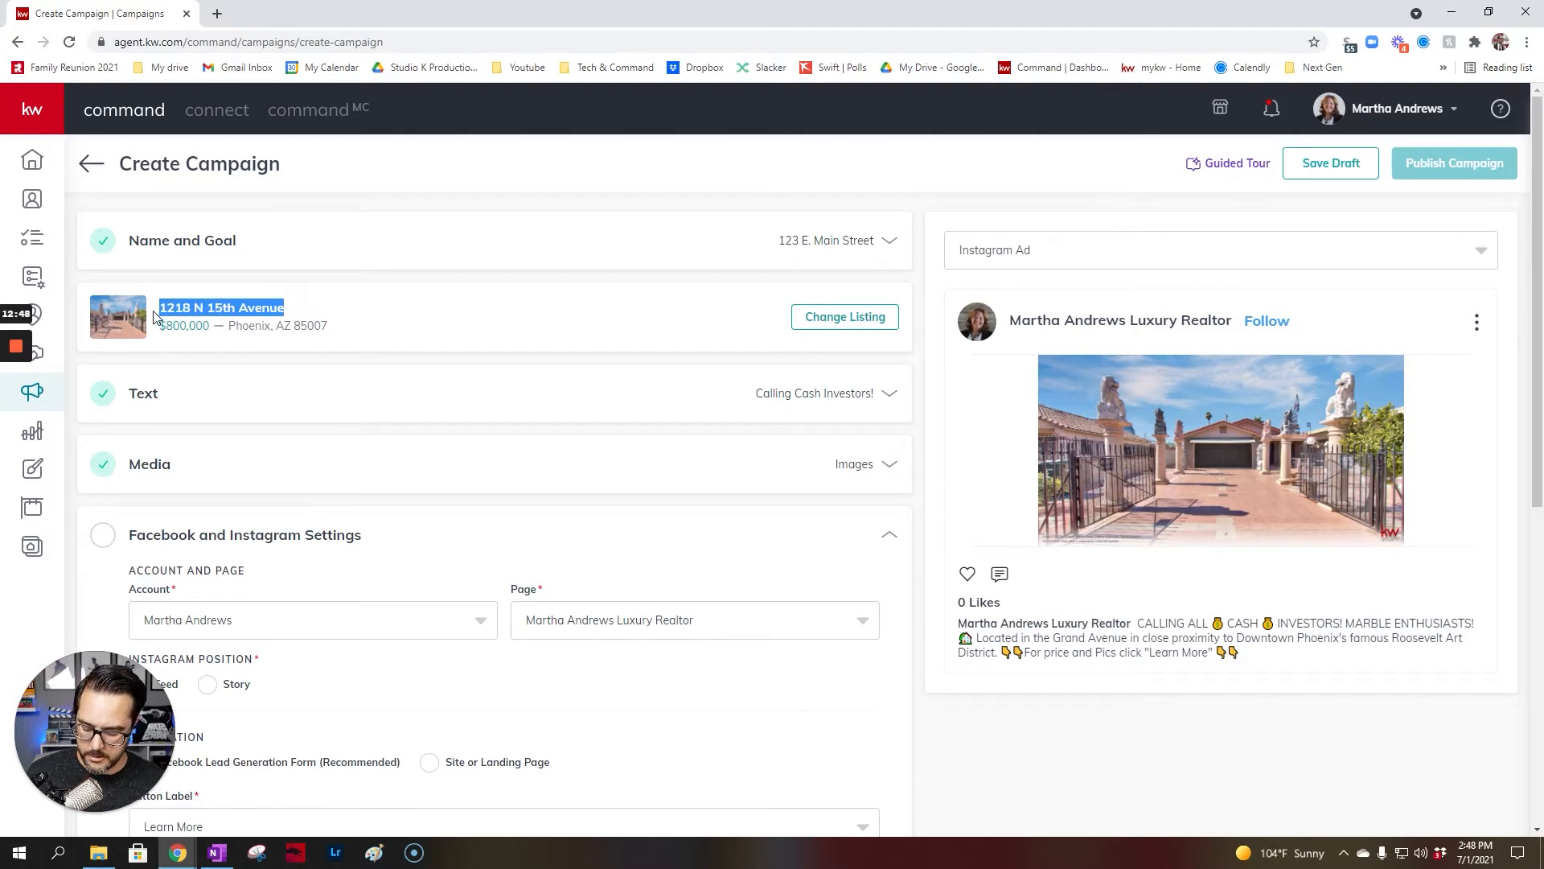
click(217, 15)
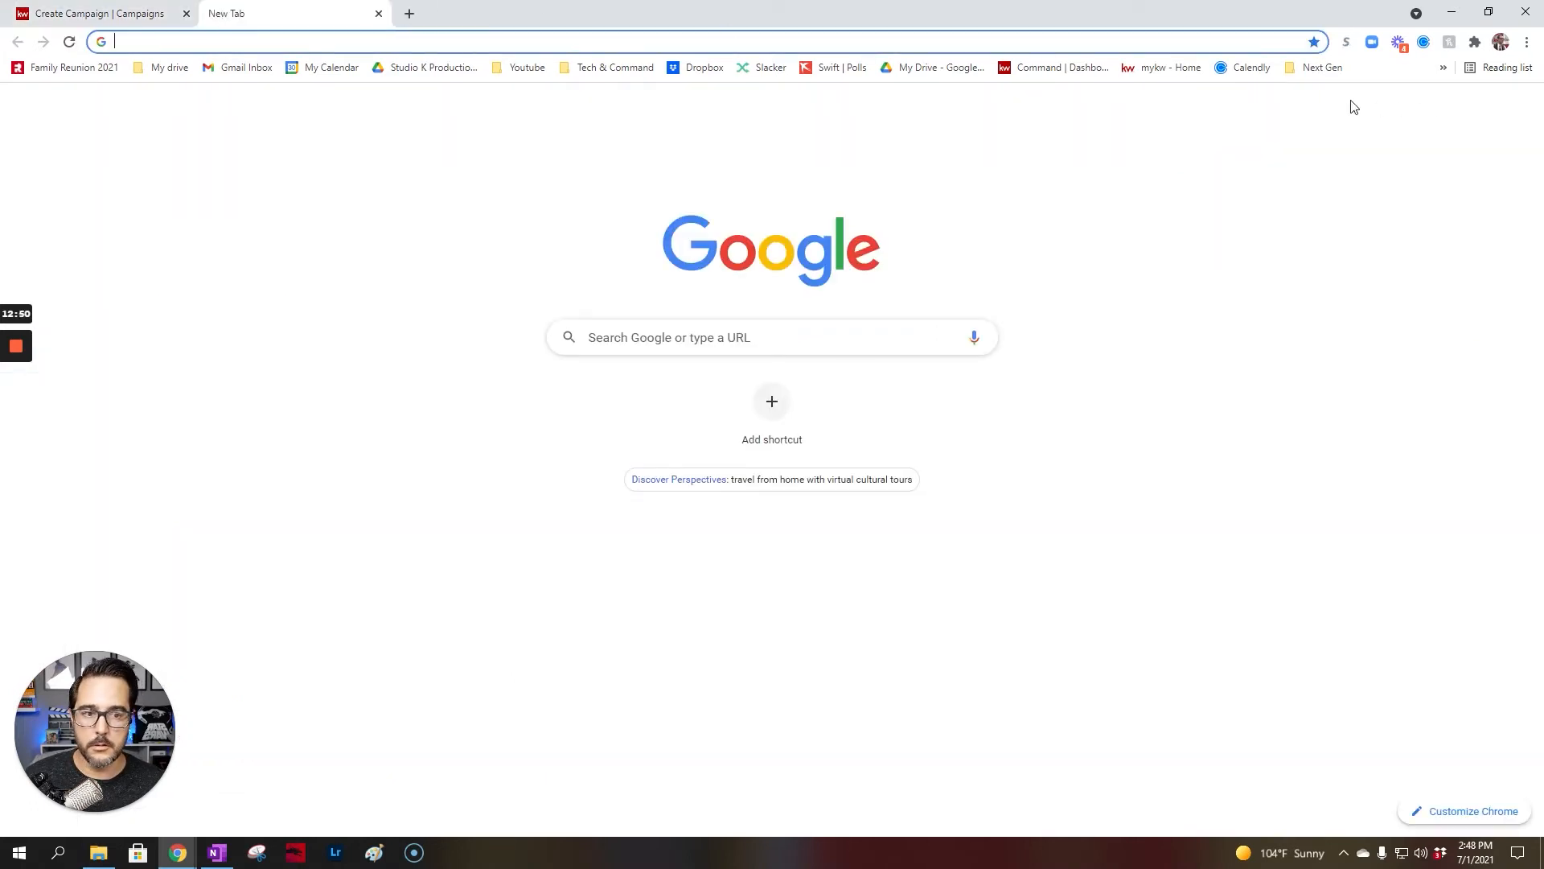
click(1443, 68)
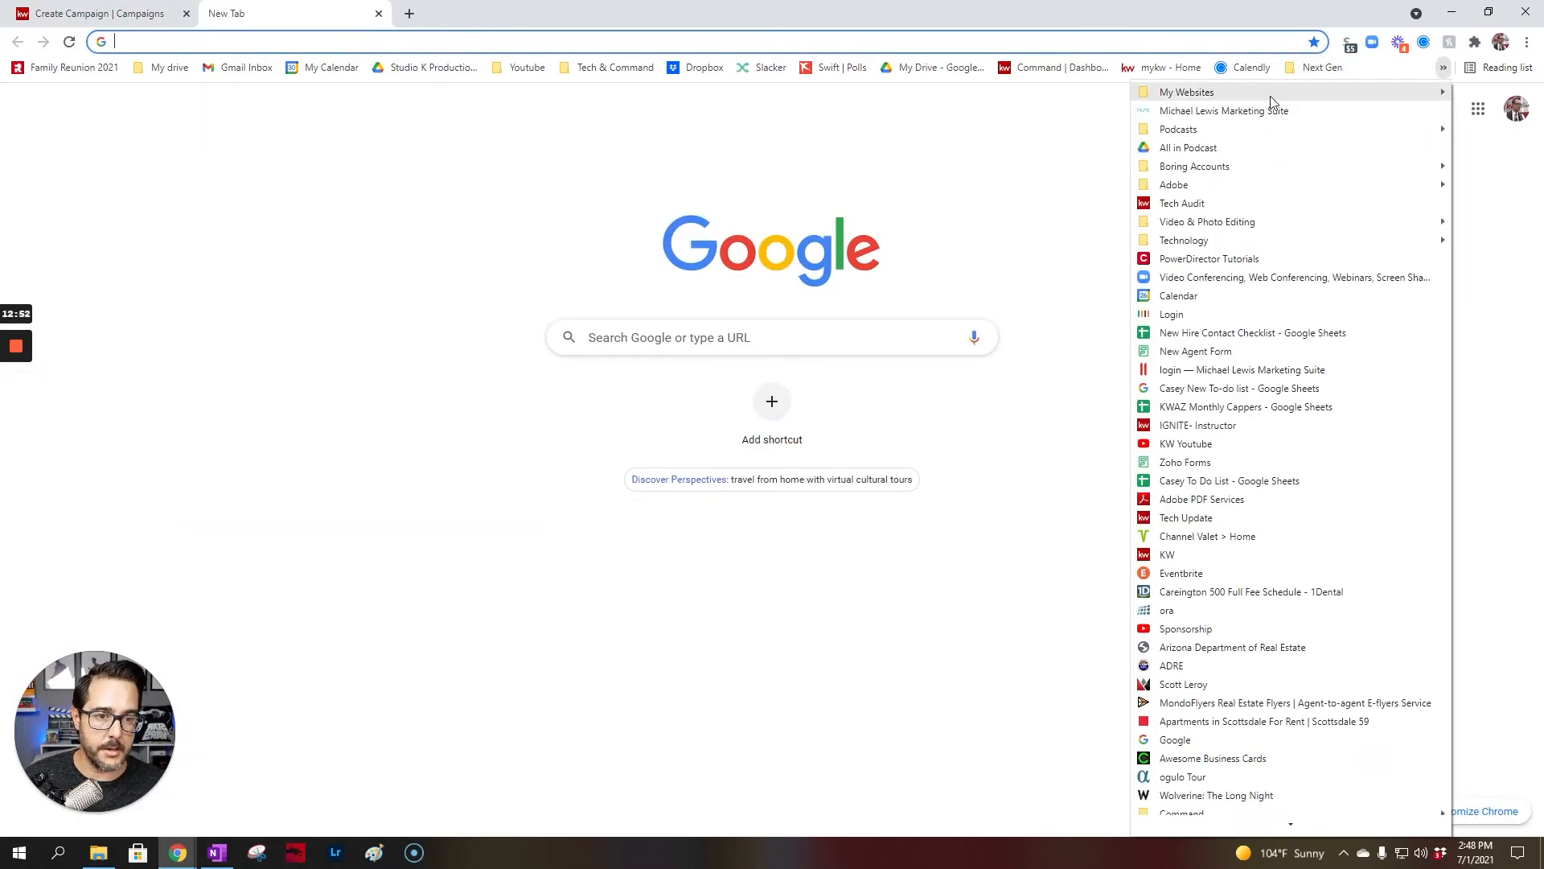
mouse_move(1207, 93)
click(1082, 110)
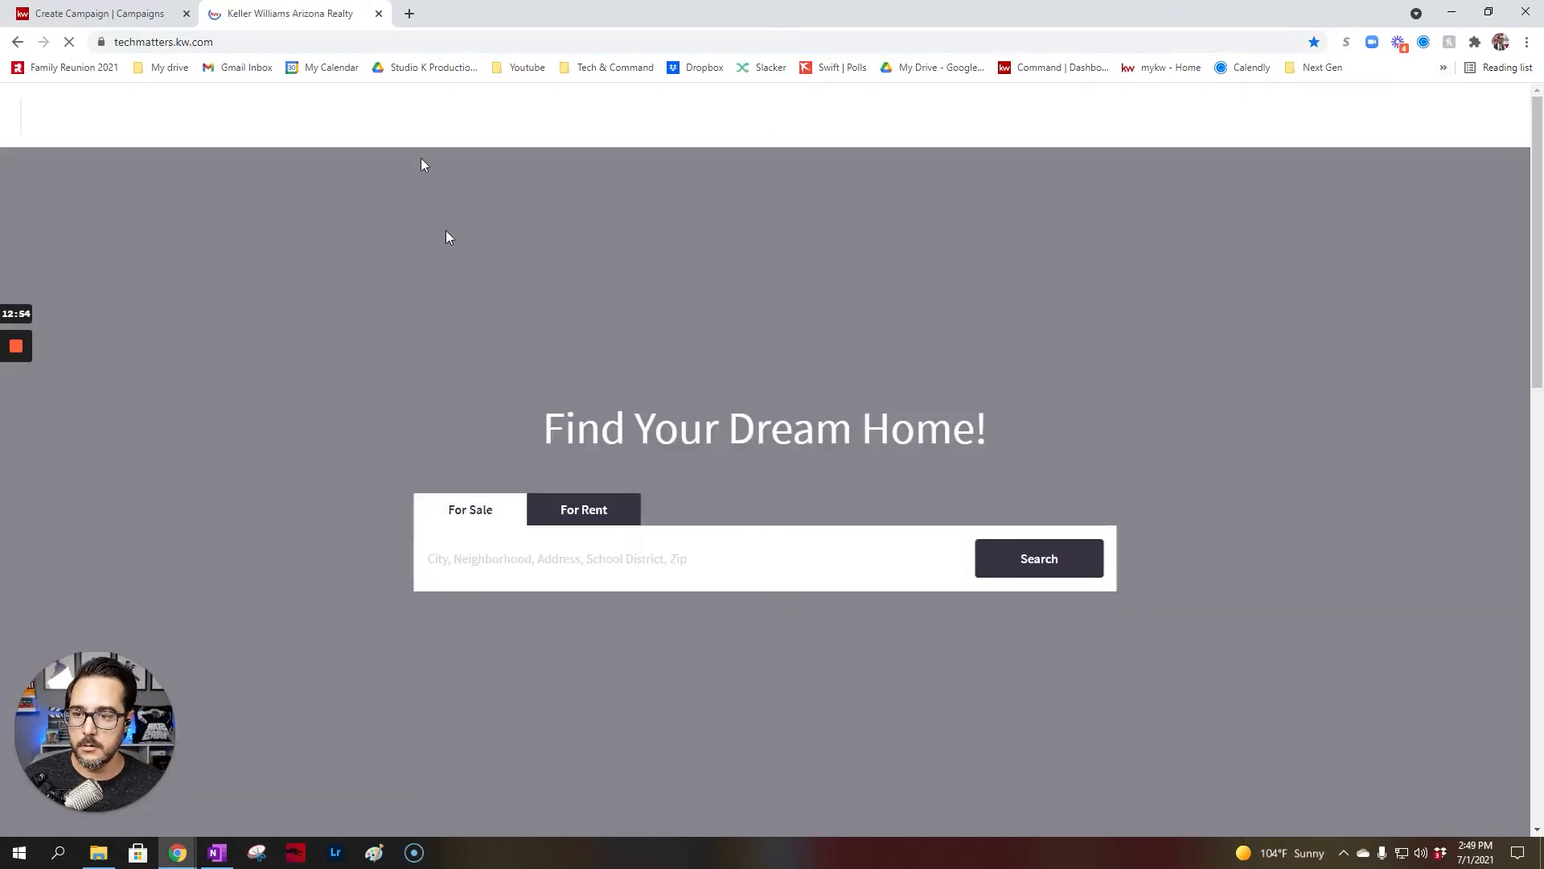
Step: Search the for-sale homes on the site for the copied listing address
click(591, 558)
key(ctrl+v)
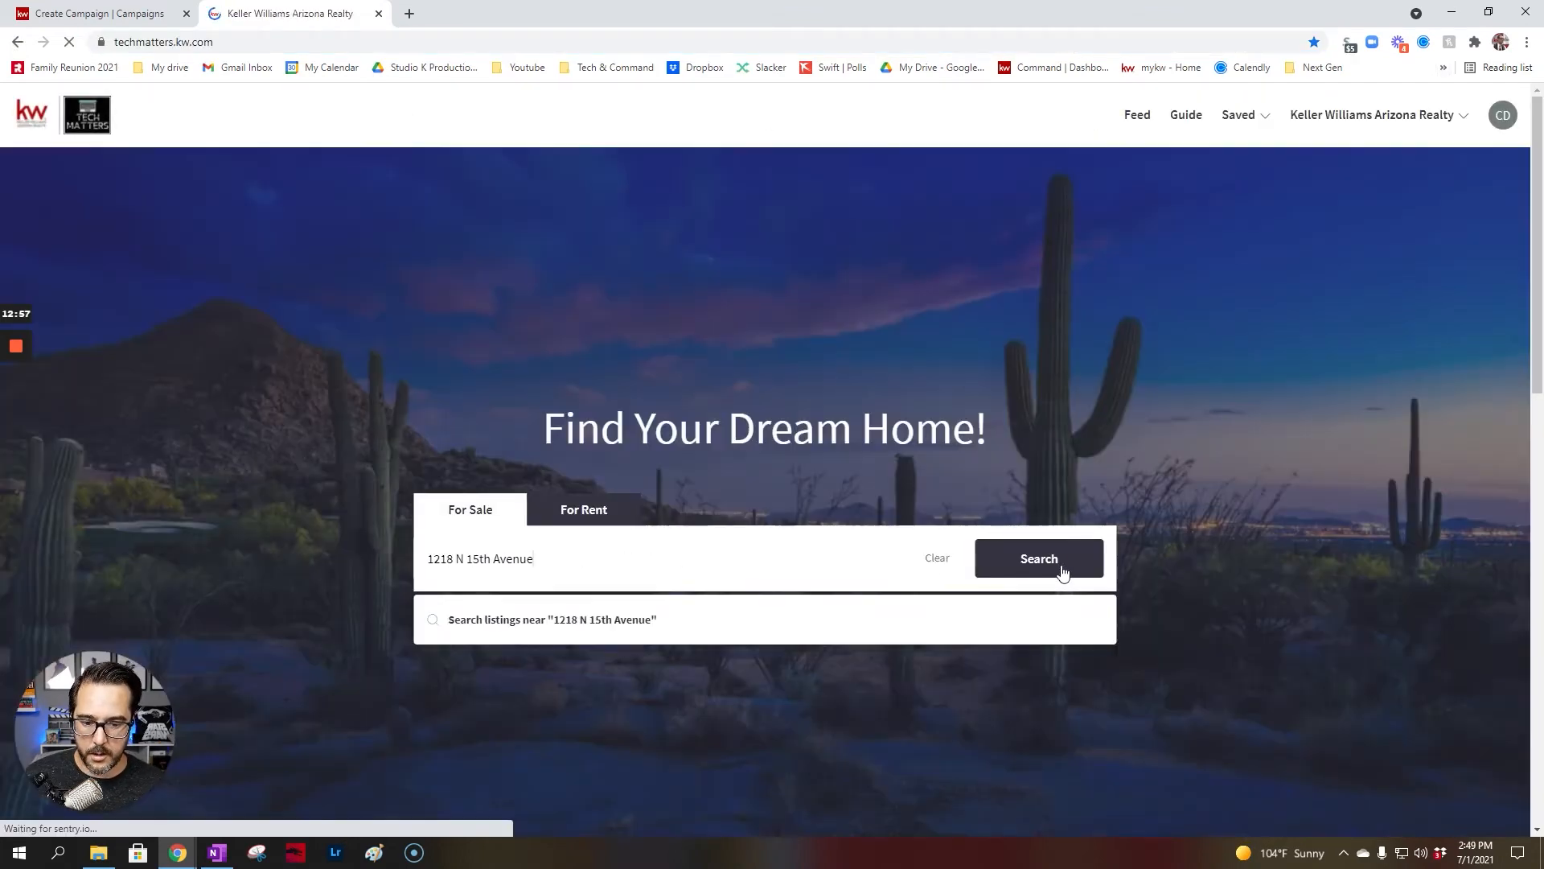
click(1060, 573)
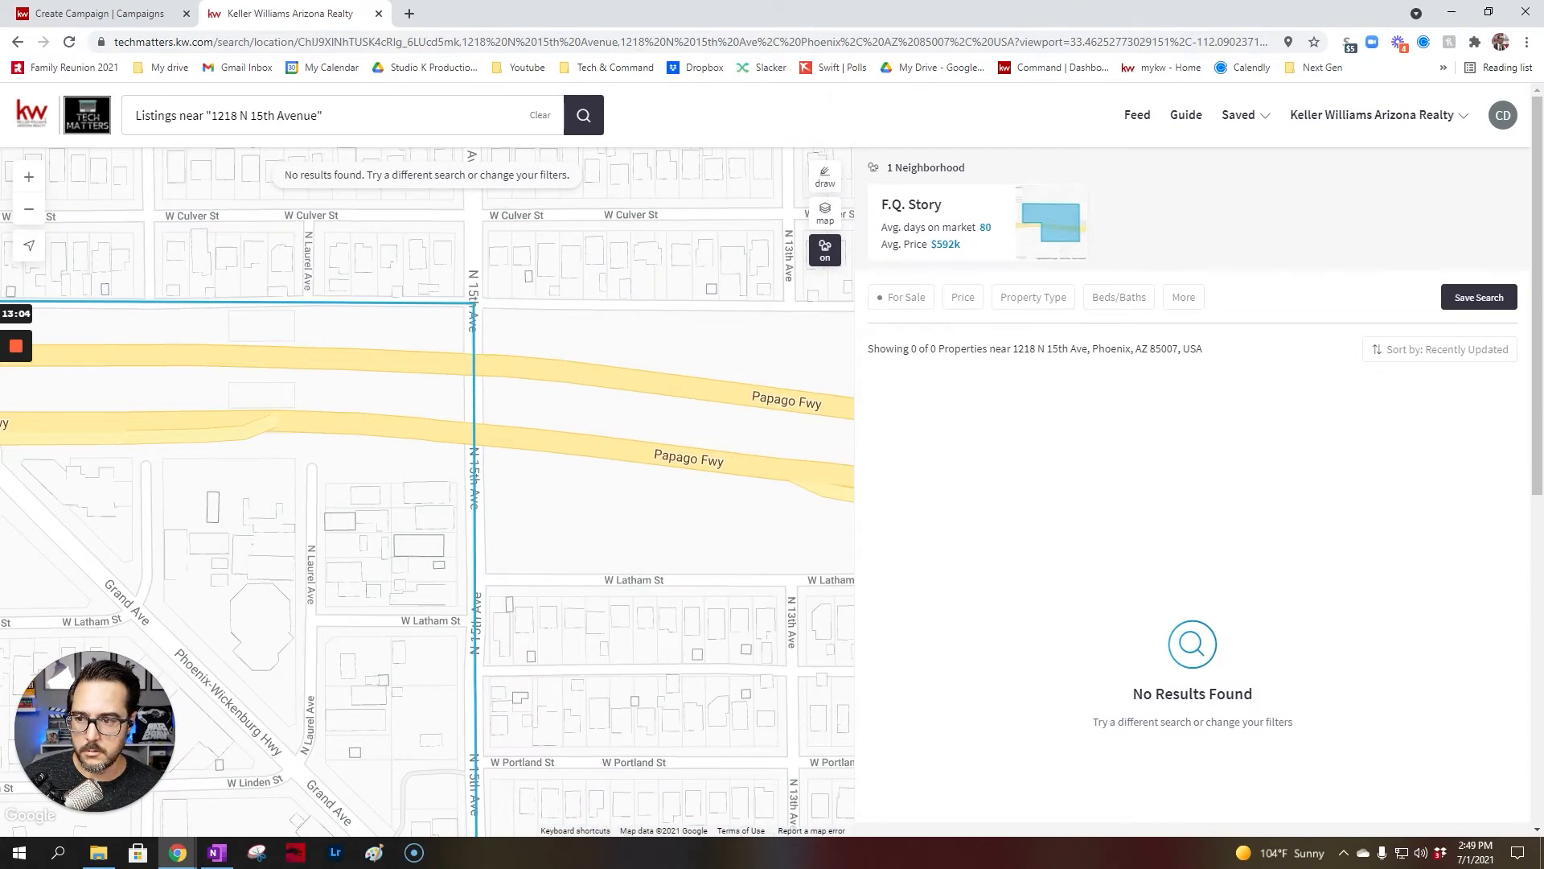
click(215, 115)
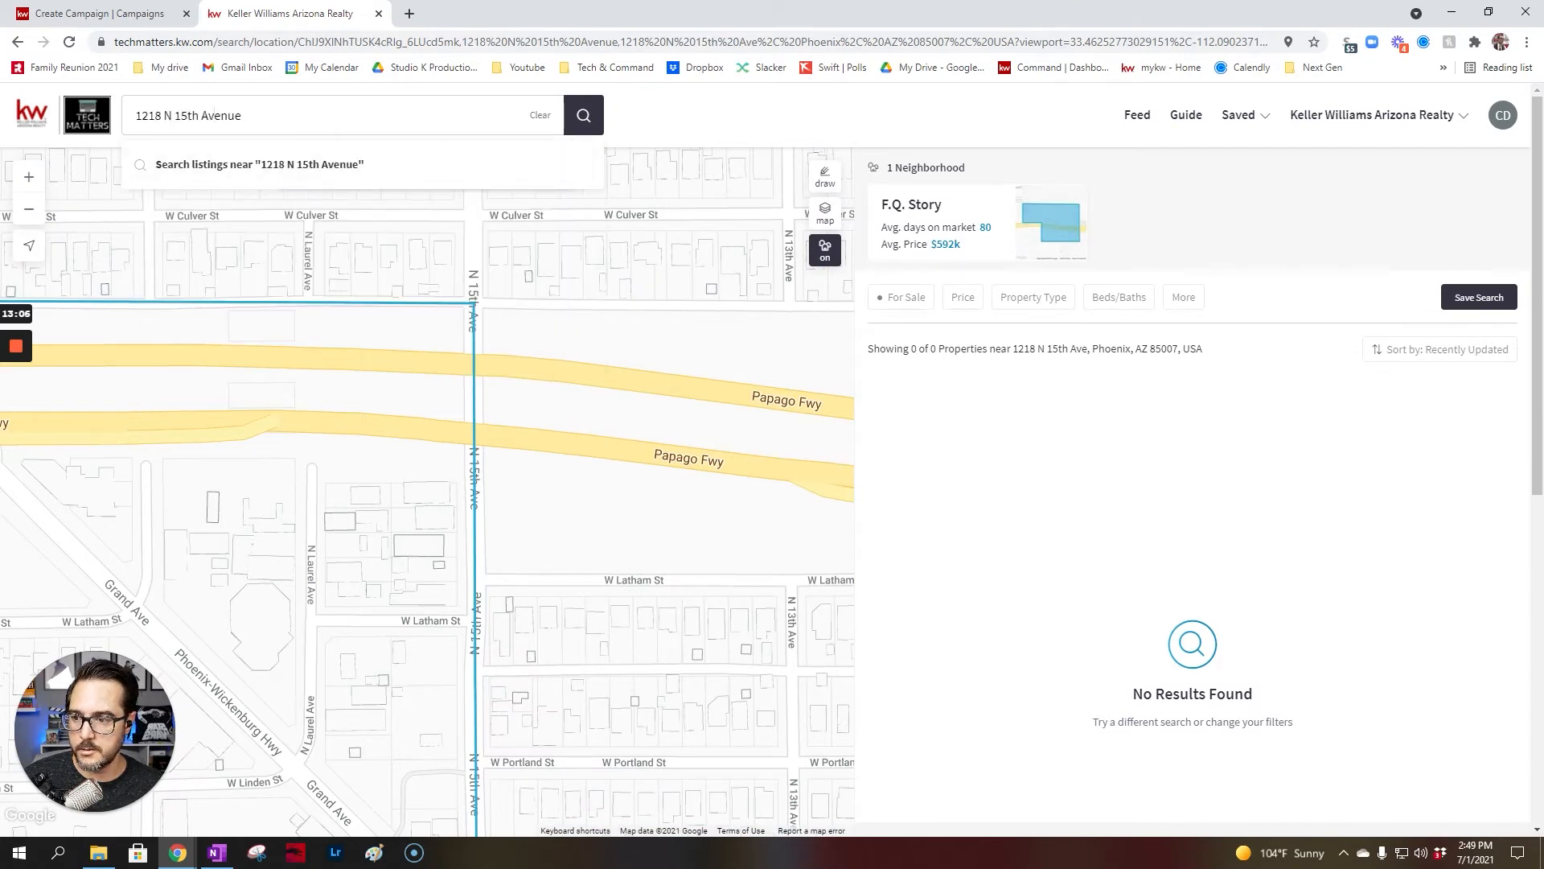
key(Return)
Step: Shorten the searched address by removing the word "Avenue" and run the property search again
click(233, 116)
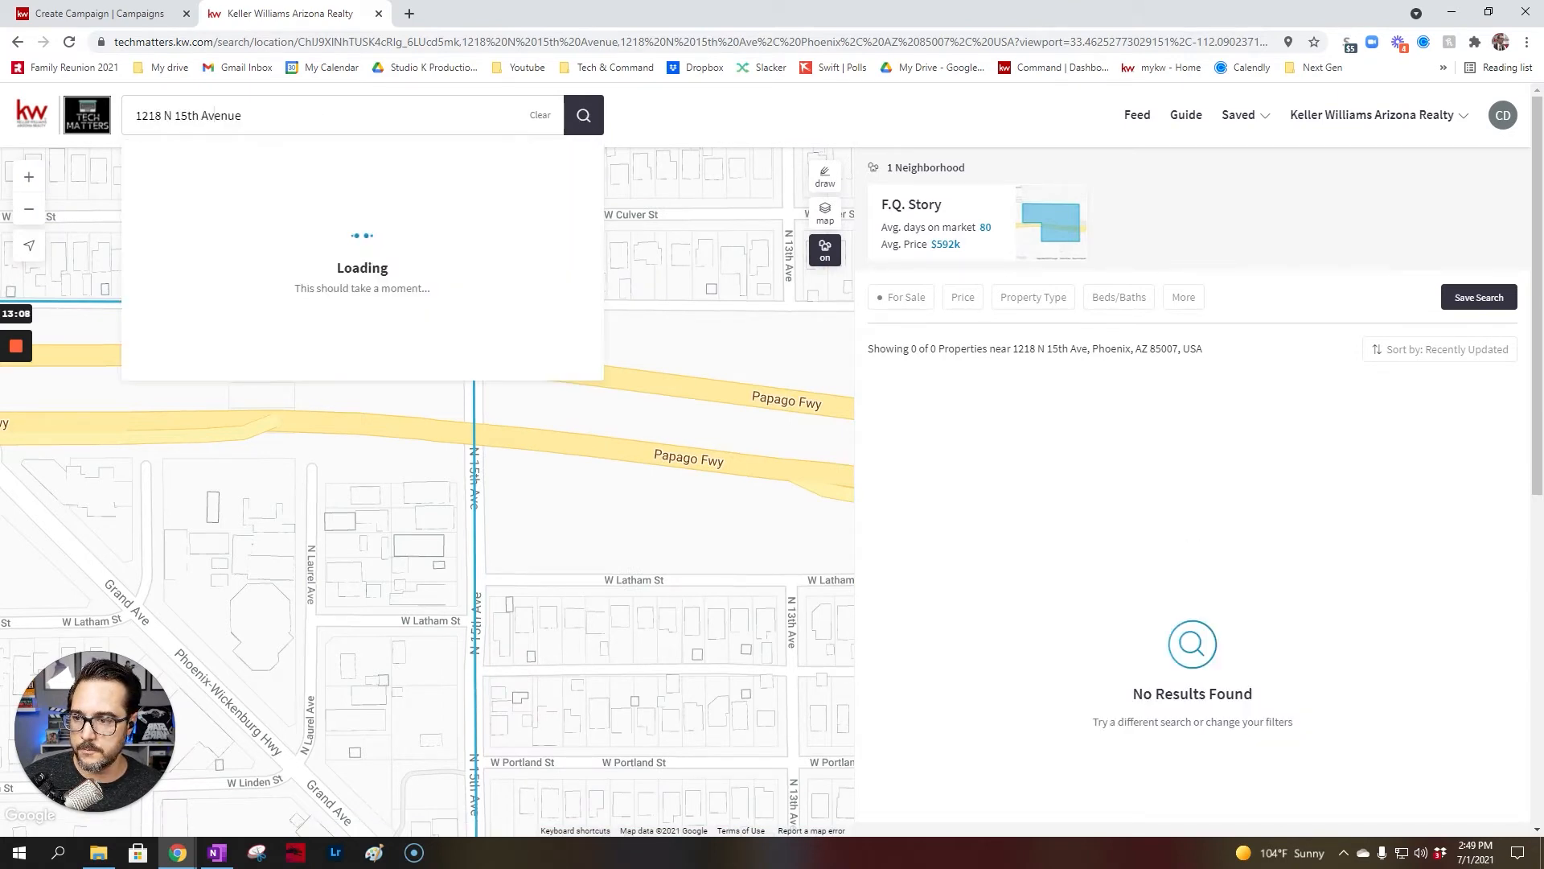
key(BackSpace)
key(BackSpace)
key(BackSpace)
key(BackSpace)
key(BackSpace)
key(BackSpace)
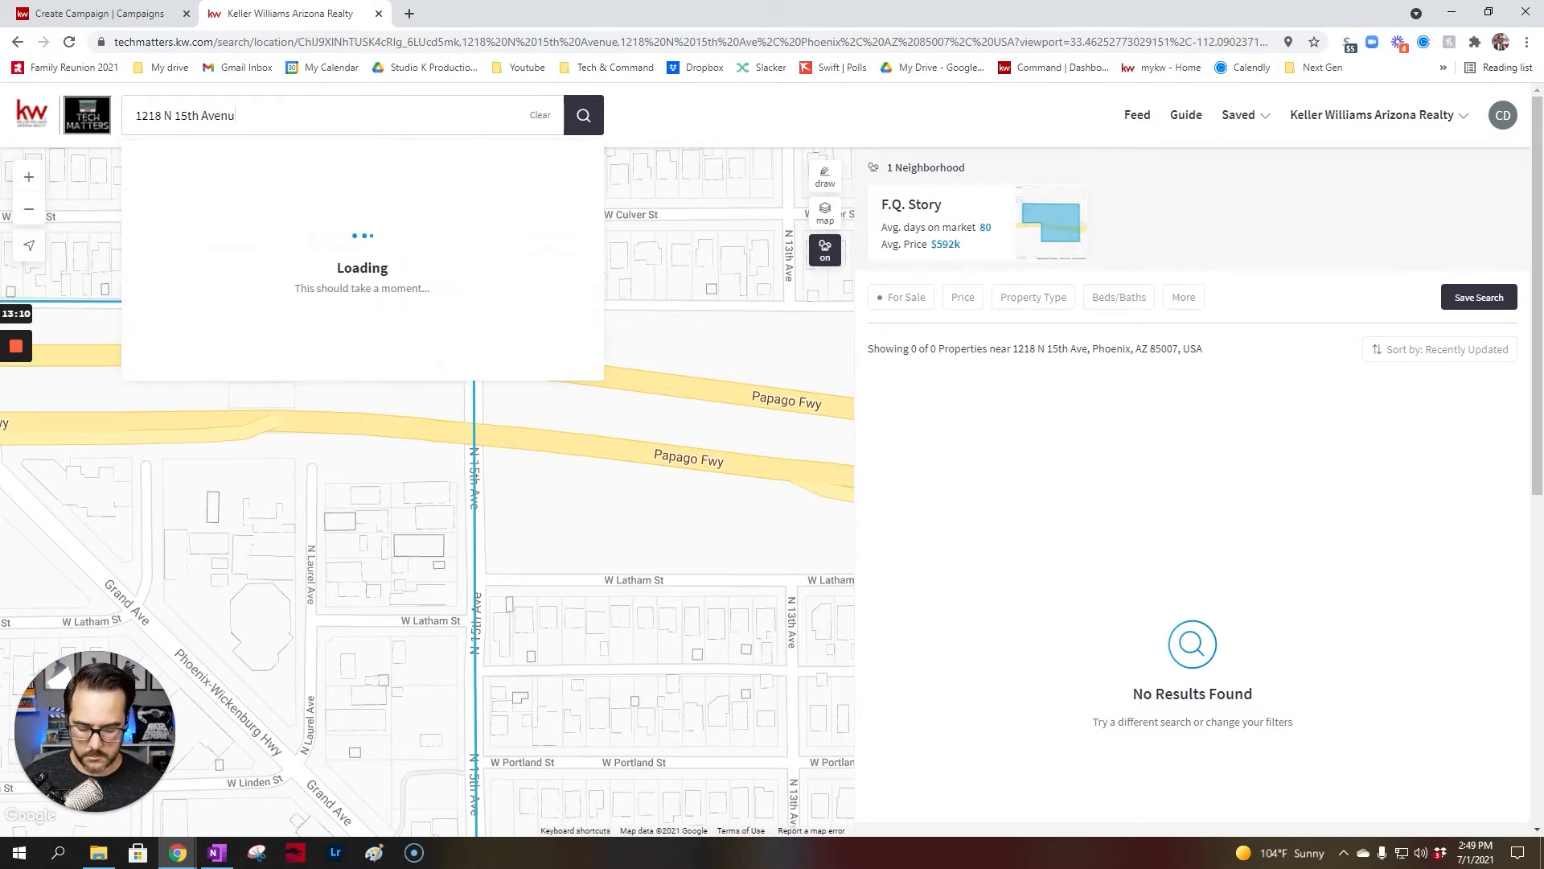
key(Return)
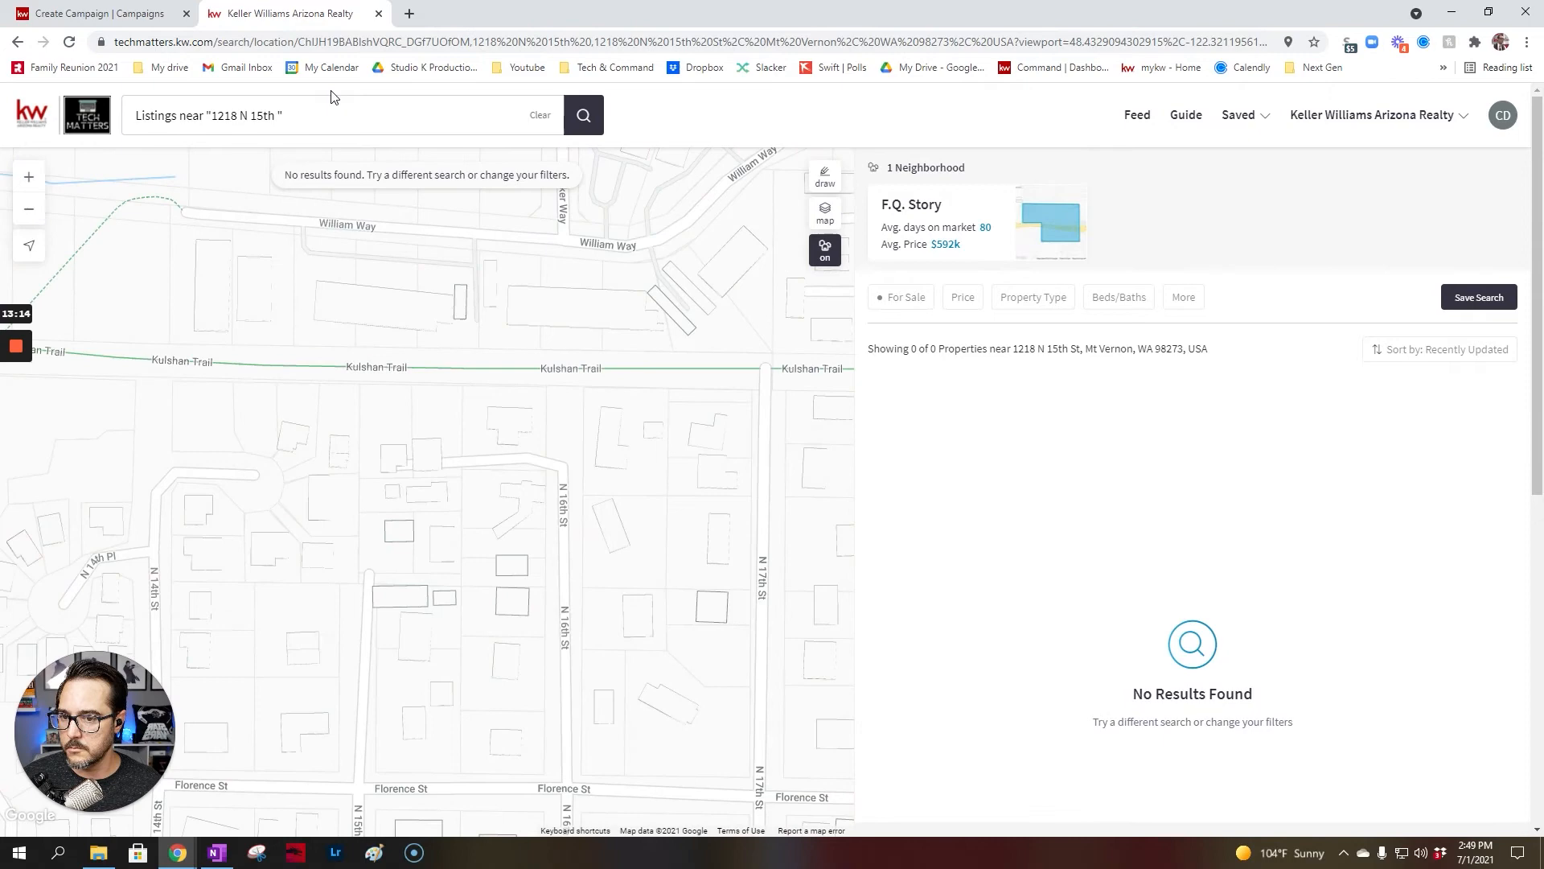
Step: Replace the address search with one for the current location and open the $2,300,000 Scottsdale listing
click(555, 131)
key(BackSpace)
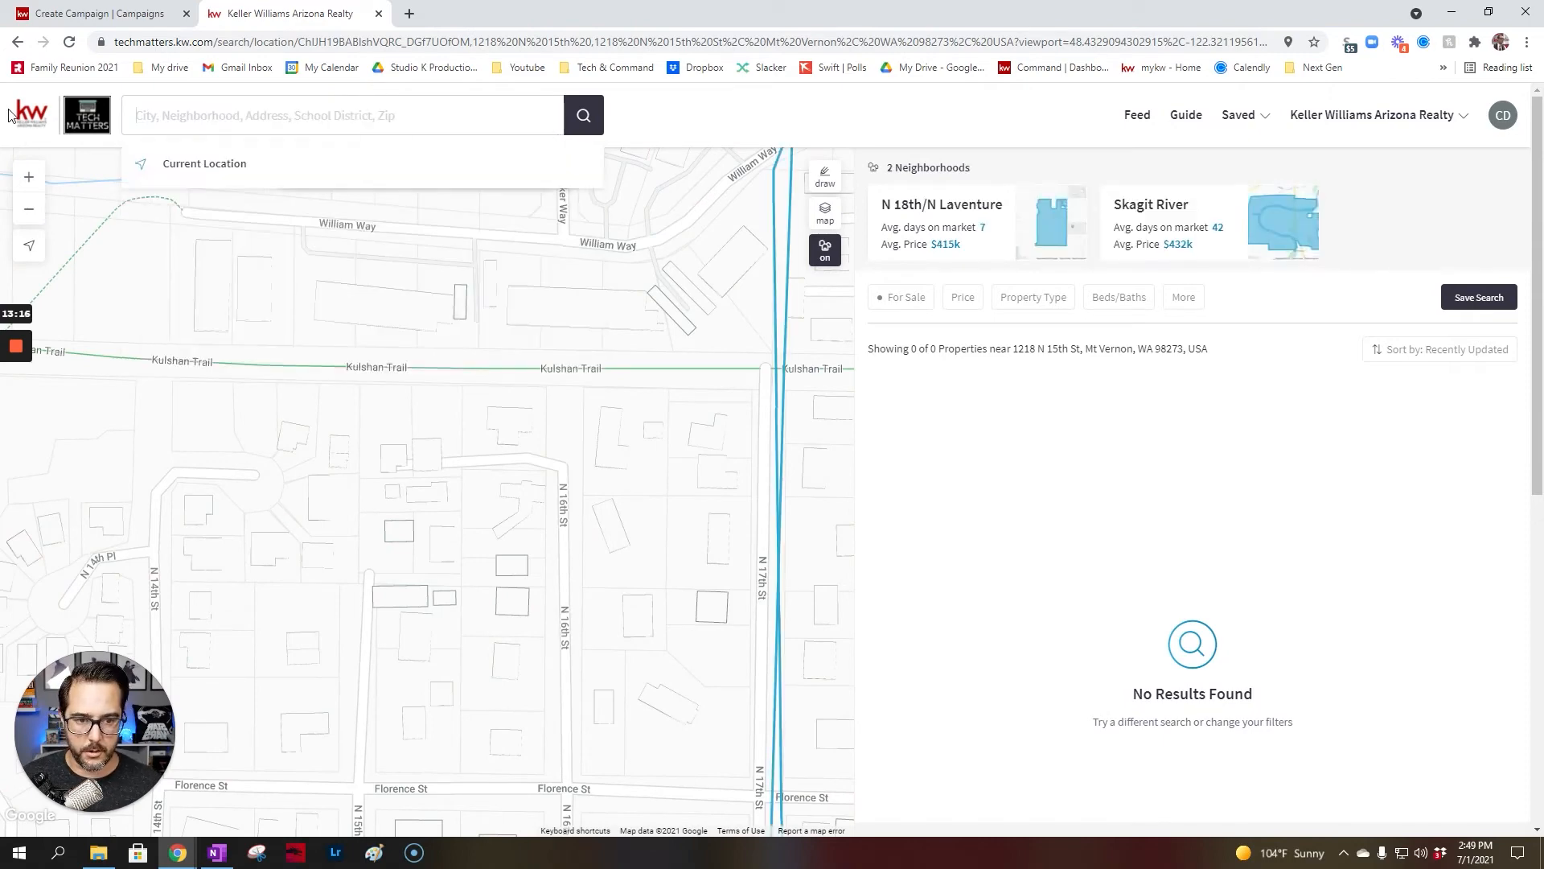
click(203, 165)
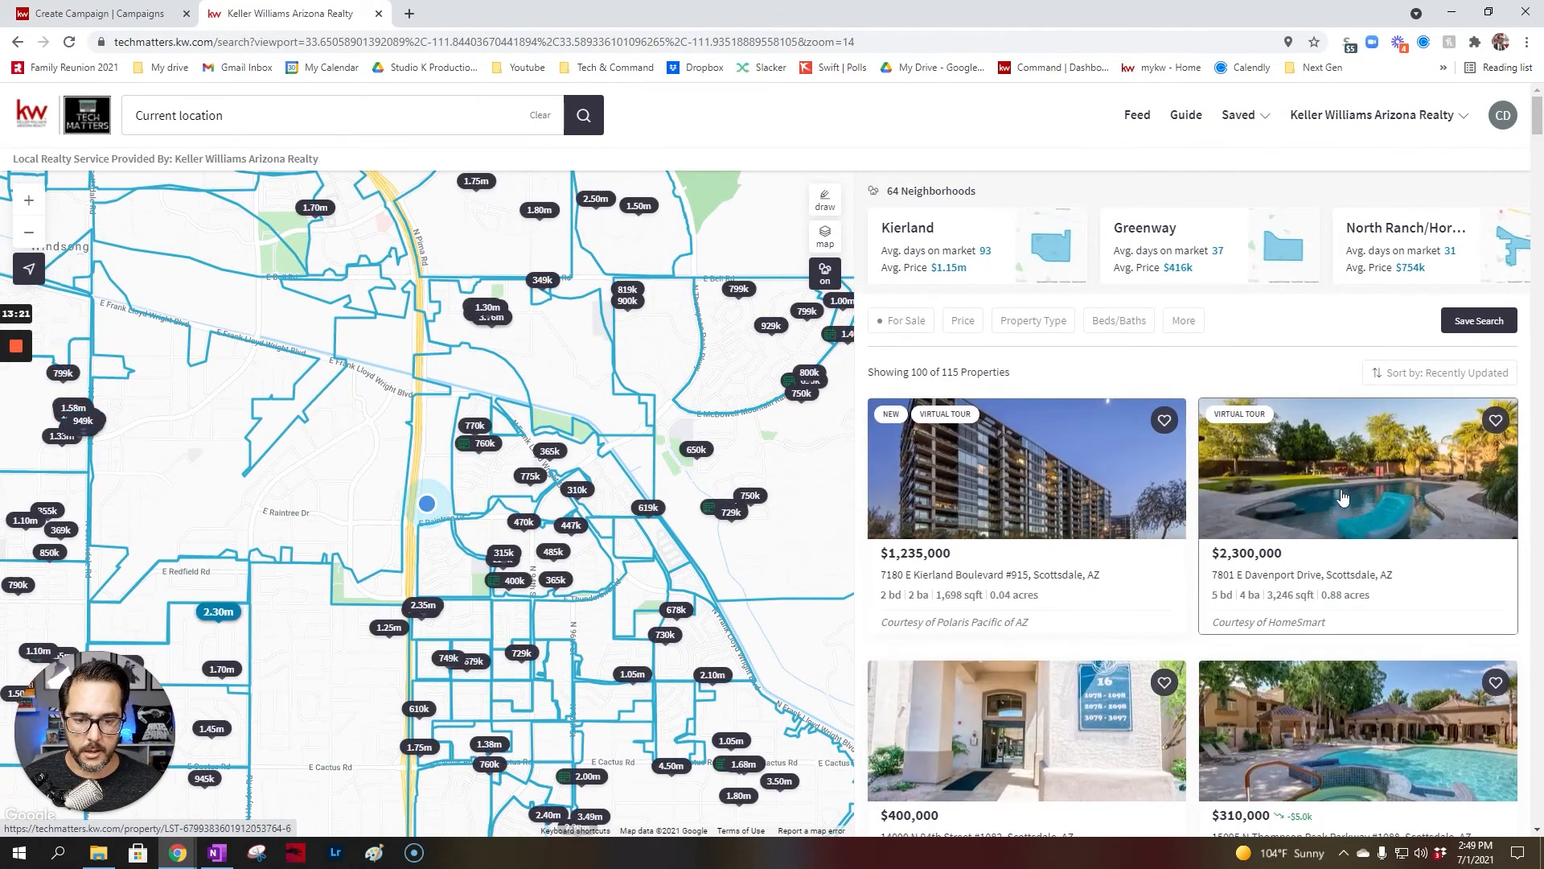
click(1342, 499)
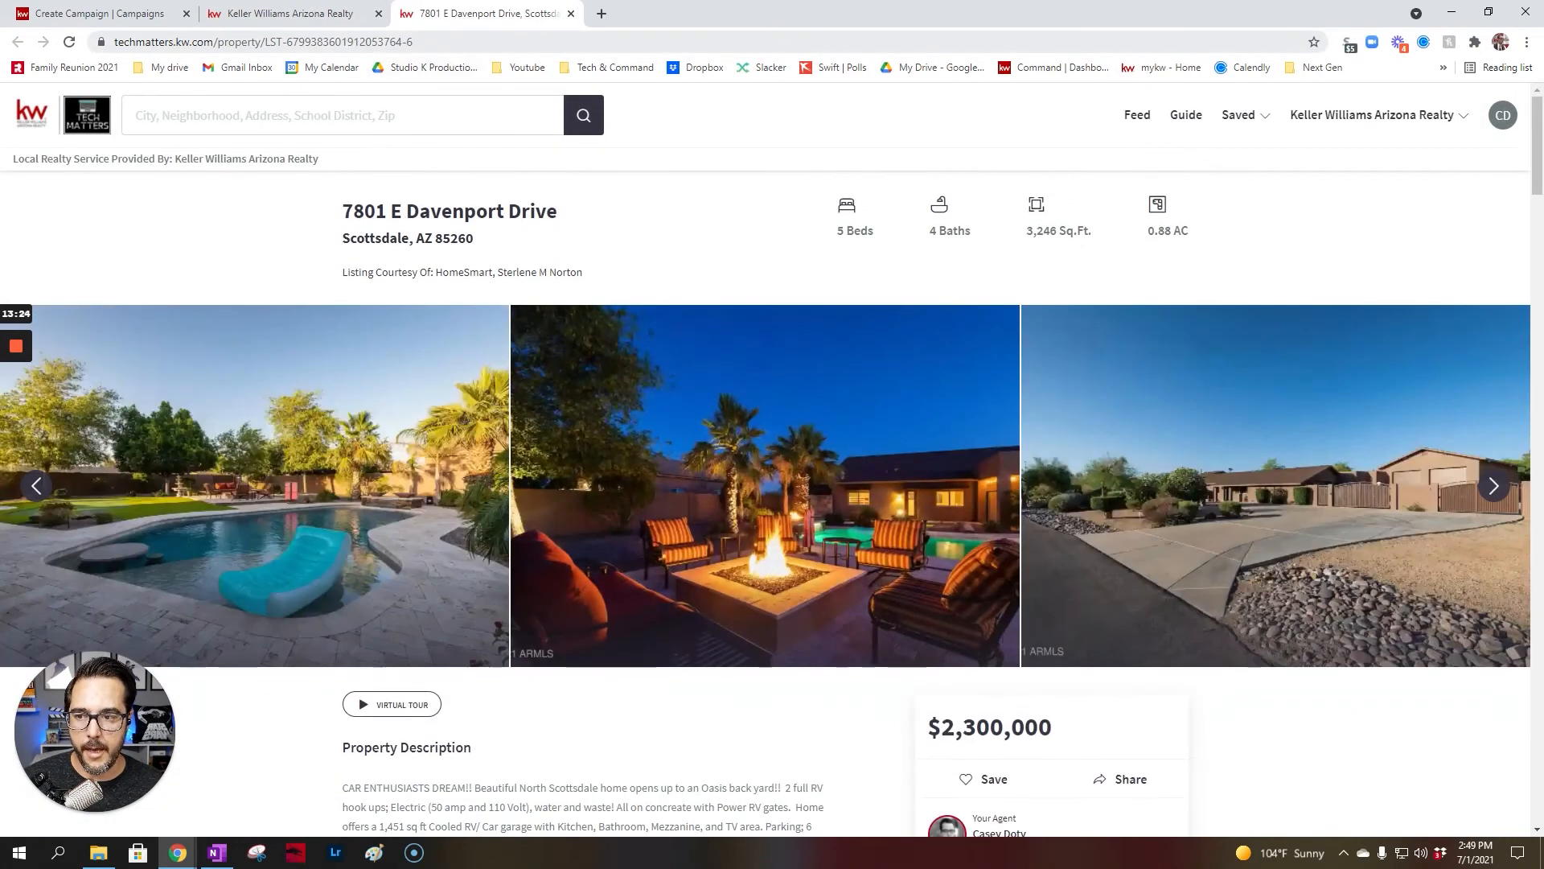
Step: Copy the opened listing's web address and enter it as the Website URL in the campaign's Facebook and Instagram settings
drag(415, 42, 48, 42)
key(ctrl+c)
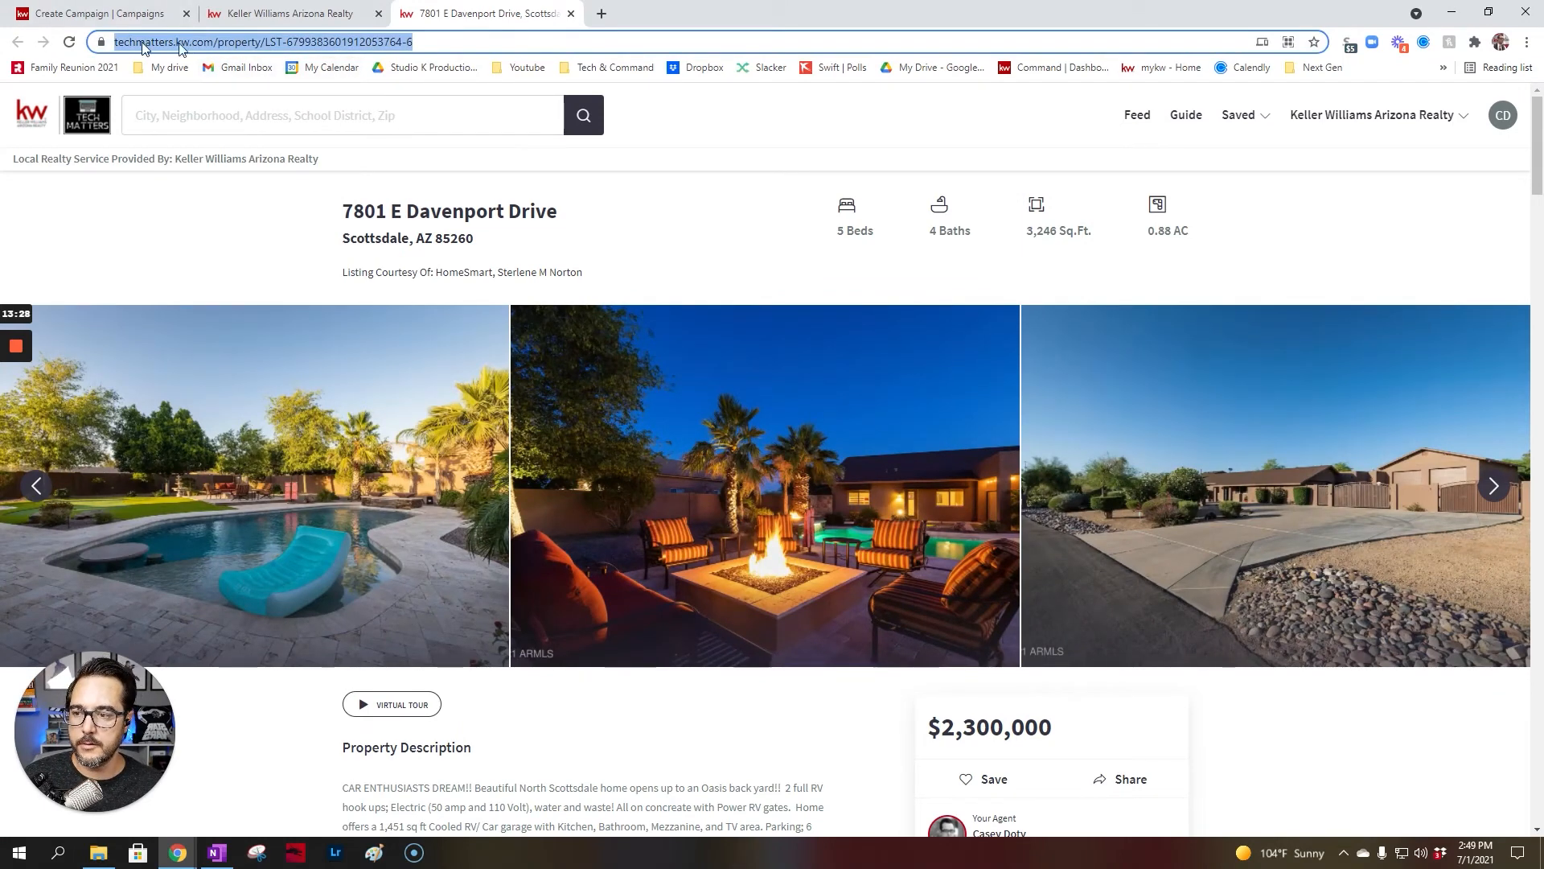
click(101, 13)
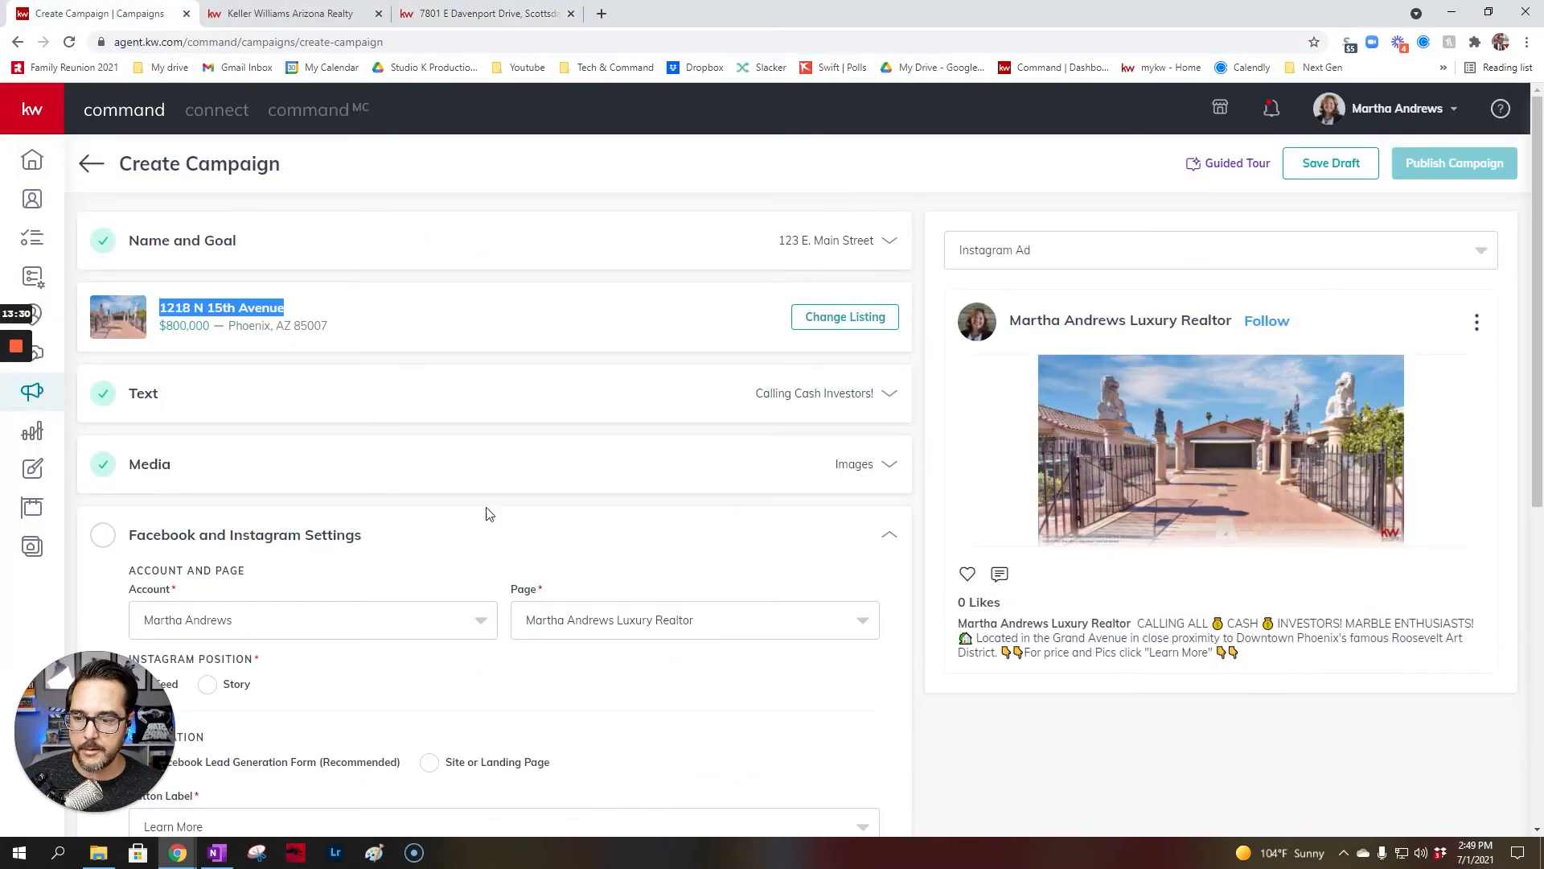
scroll(430, 628, down, 6)
click(354, 418)
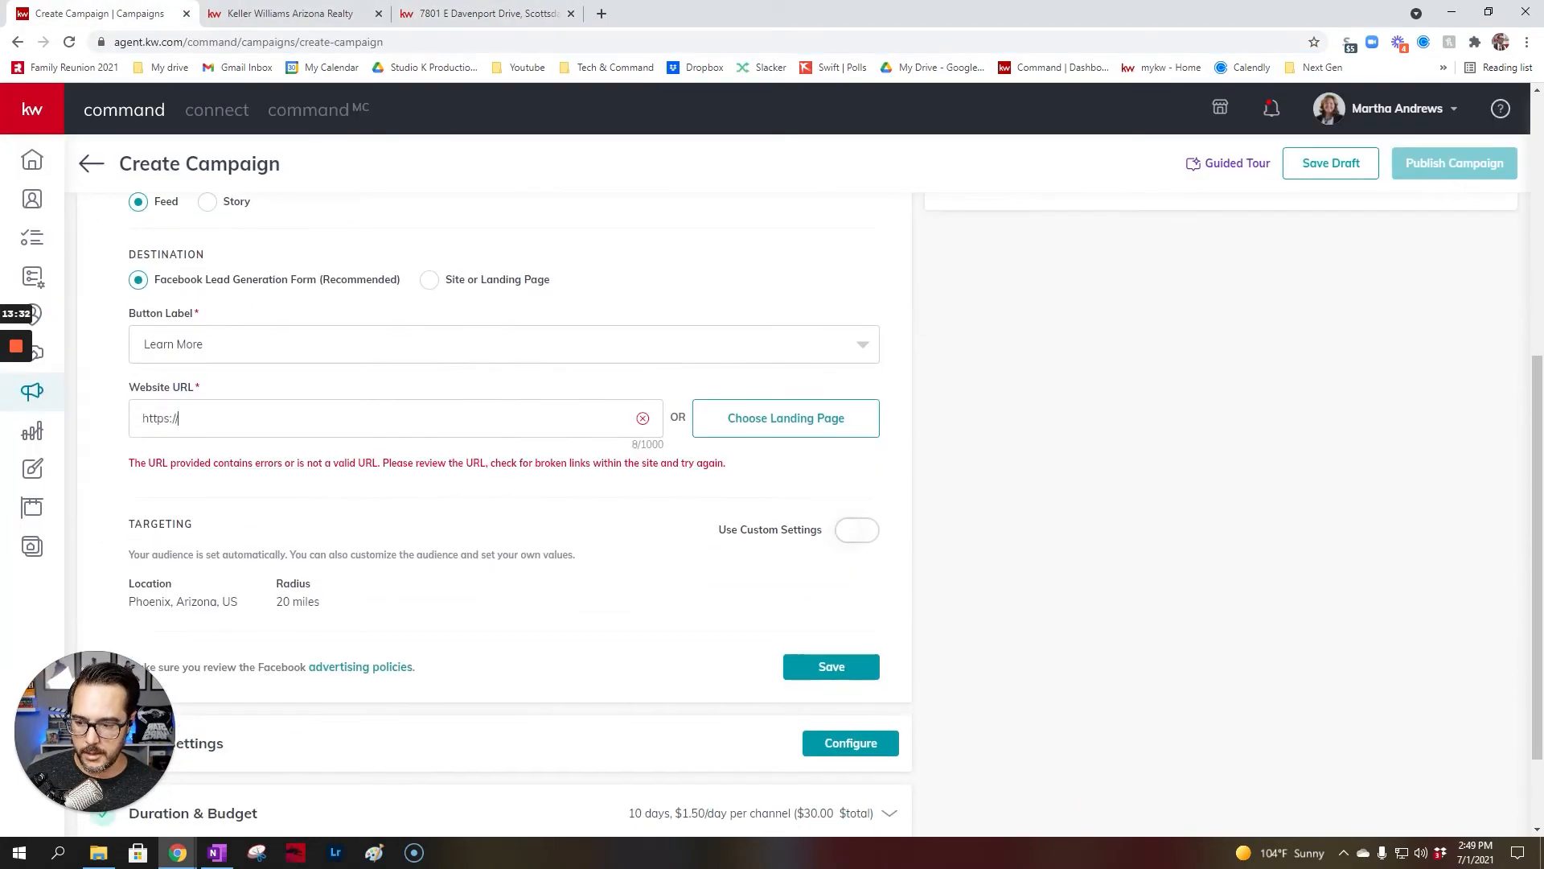
drag(354, 418, 49, 431)
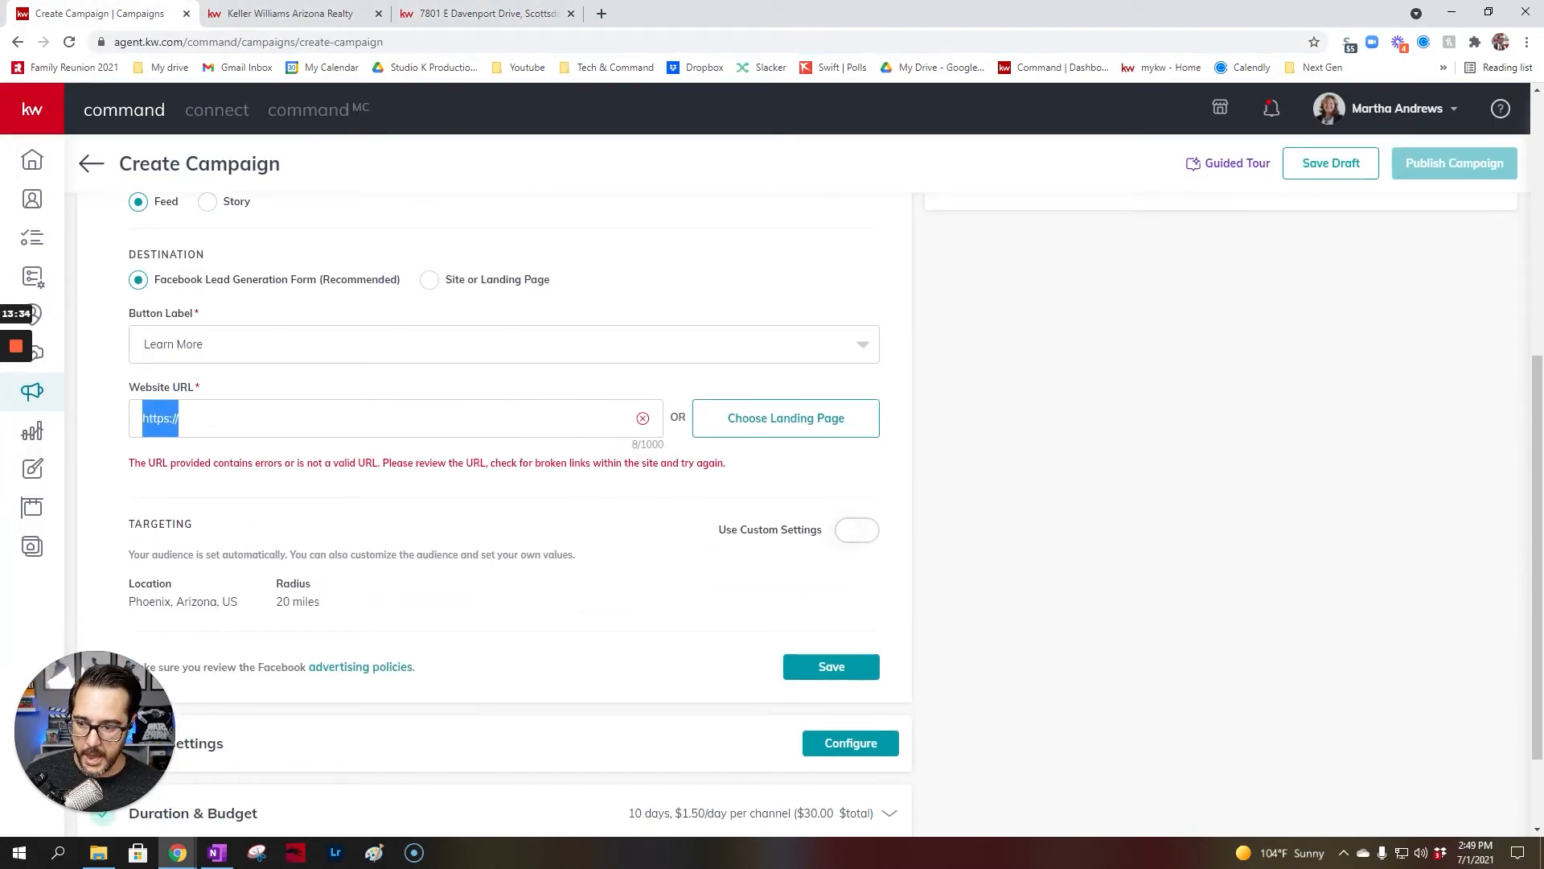
key(ctrl+v)
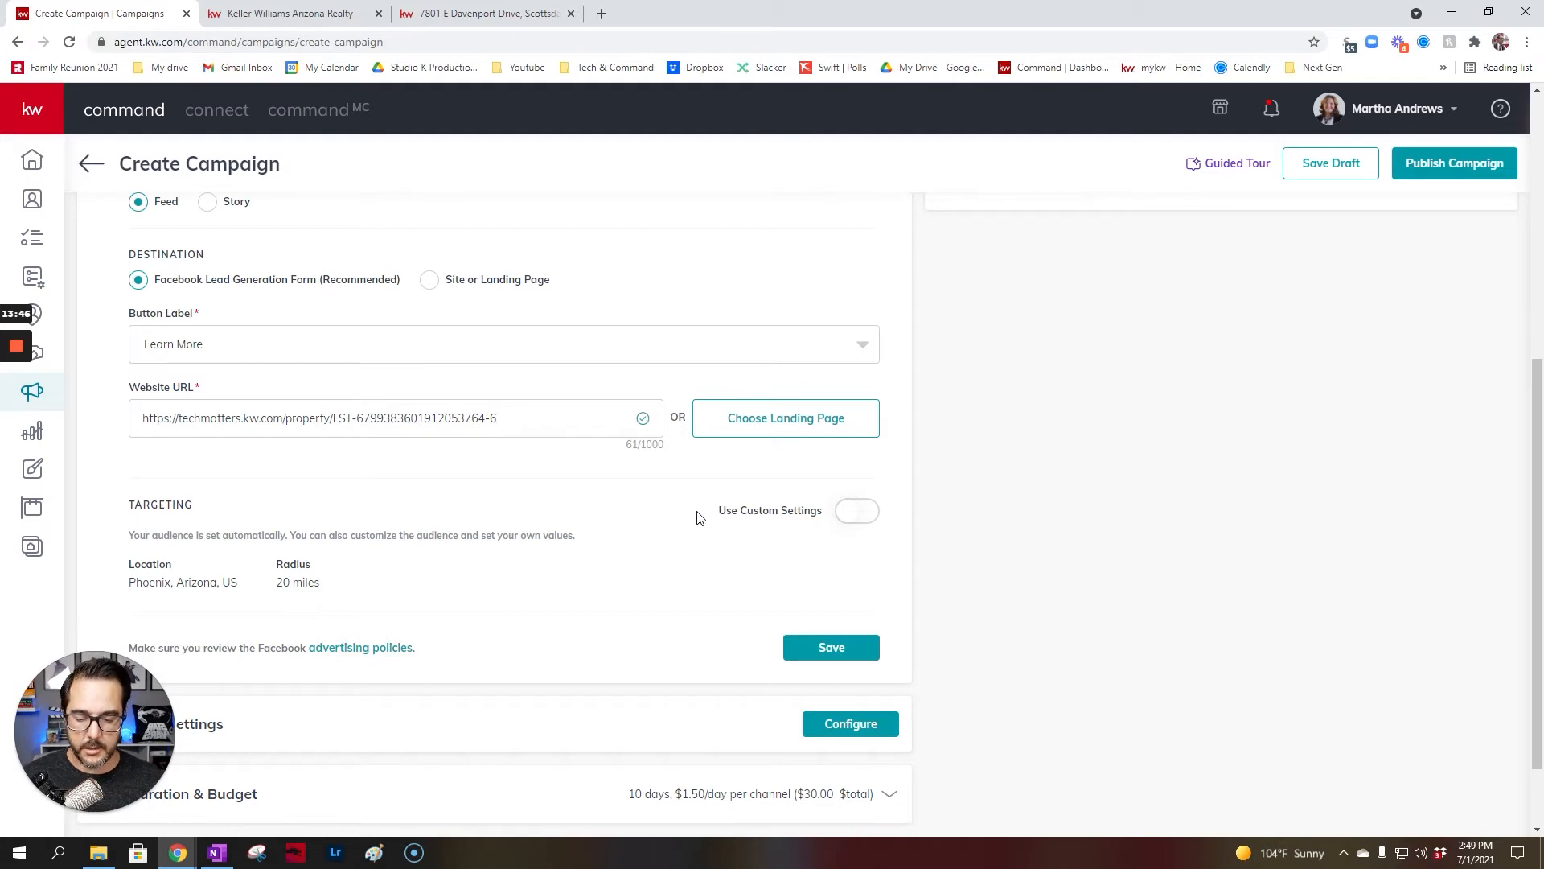
Step: Enable custom targeting settings for the ad and set the audience radius around Phoenix, Arizona to 30 miles
click(858, 512)
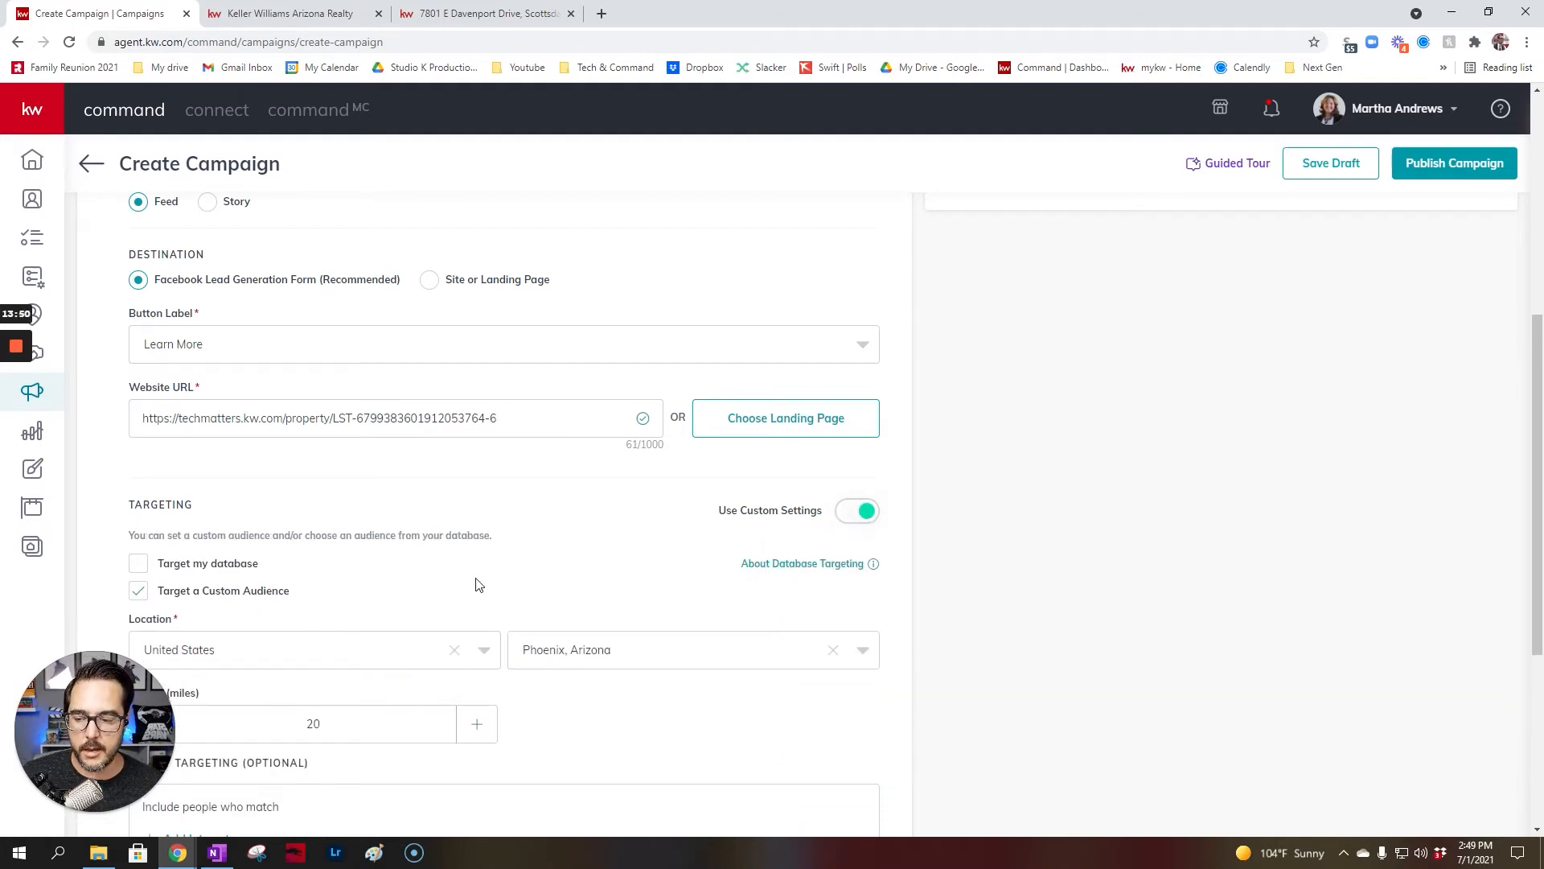
scroll(553, 585, down, 2)
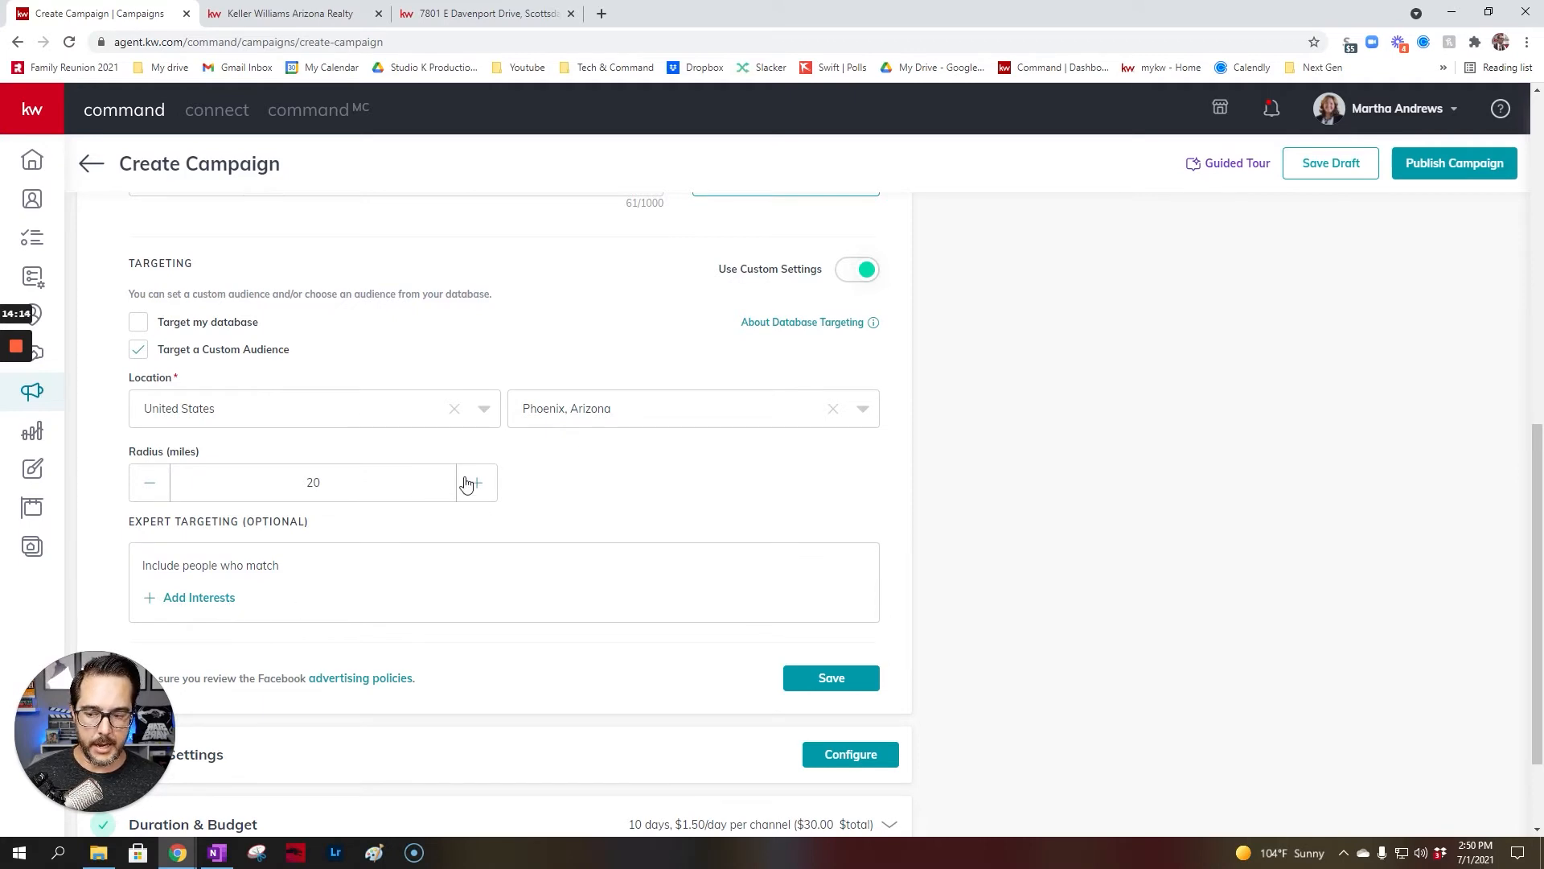
click(690, 402)
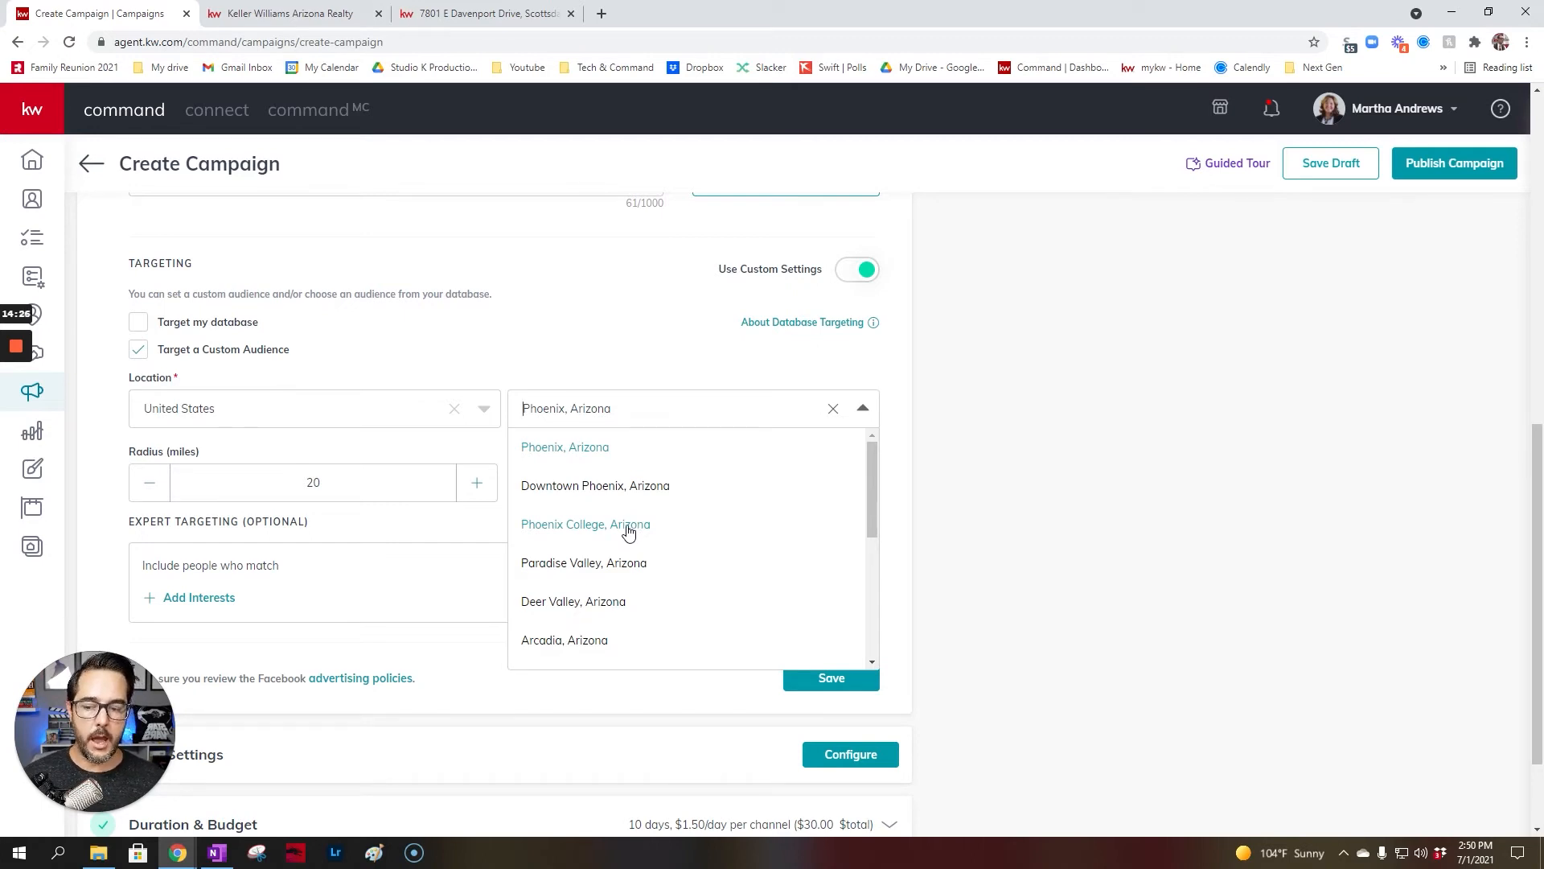
scroll(627, 529, down, 1)
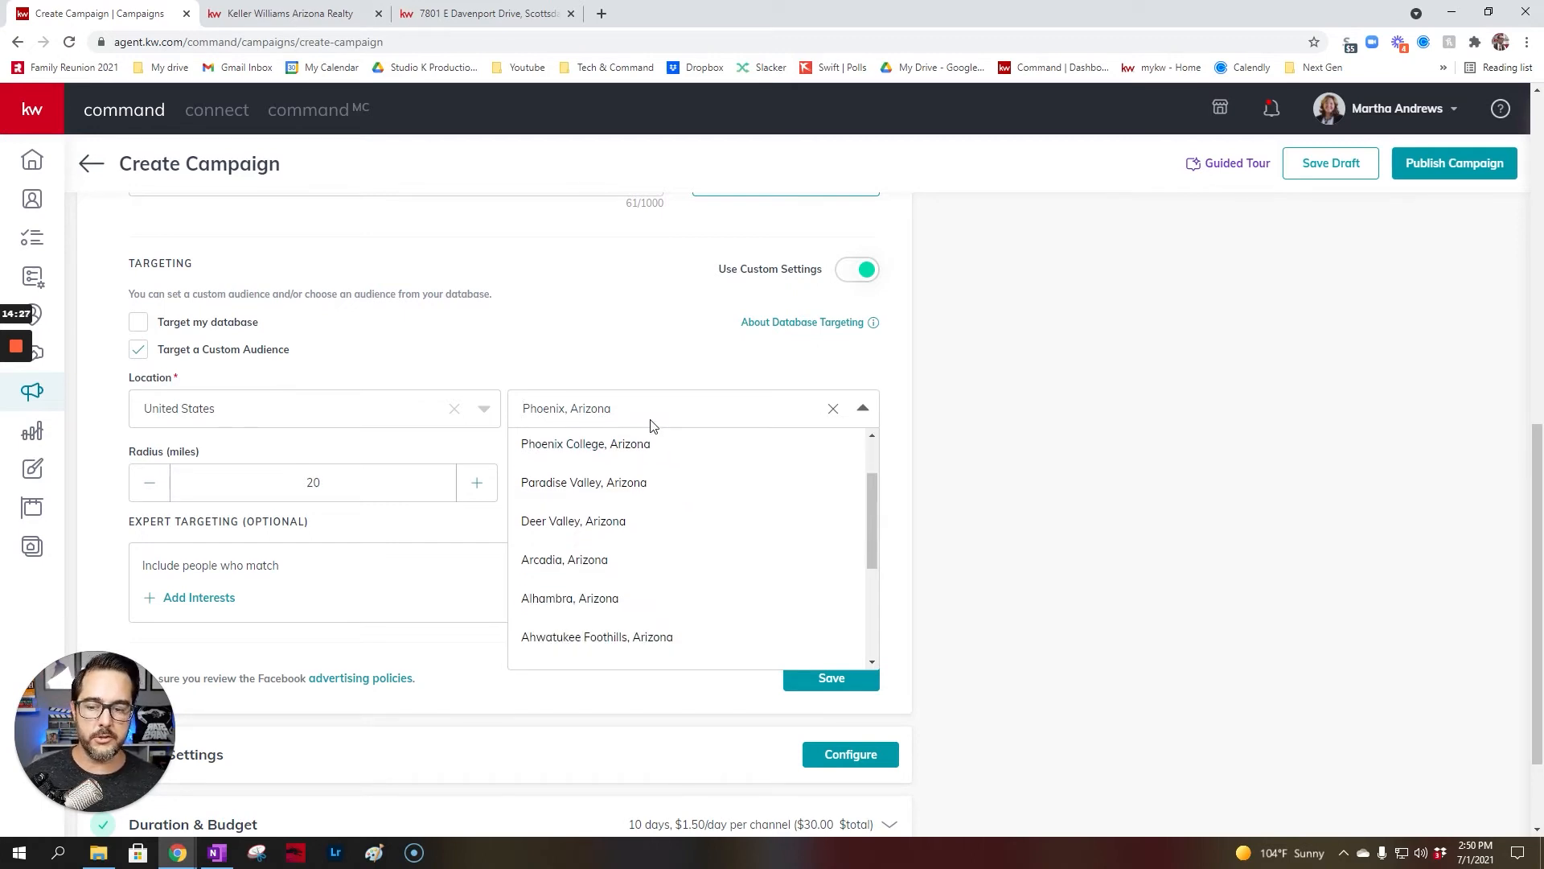
click(690, 379)
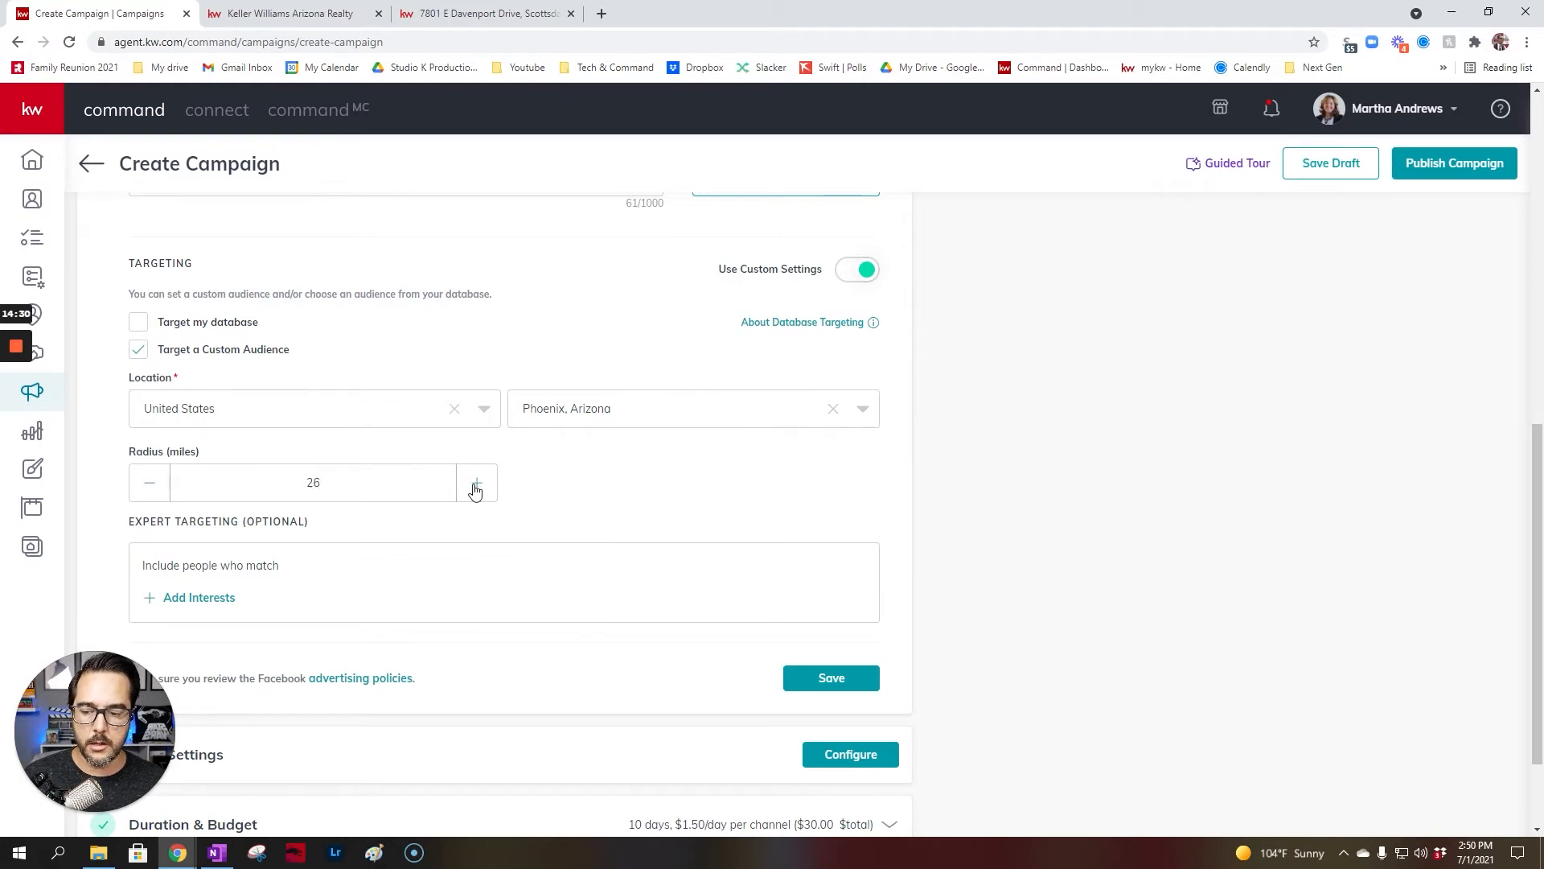
click(146, 492)
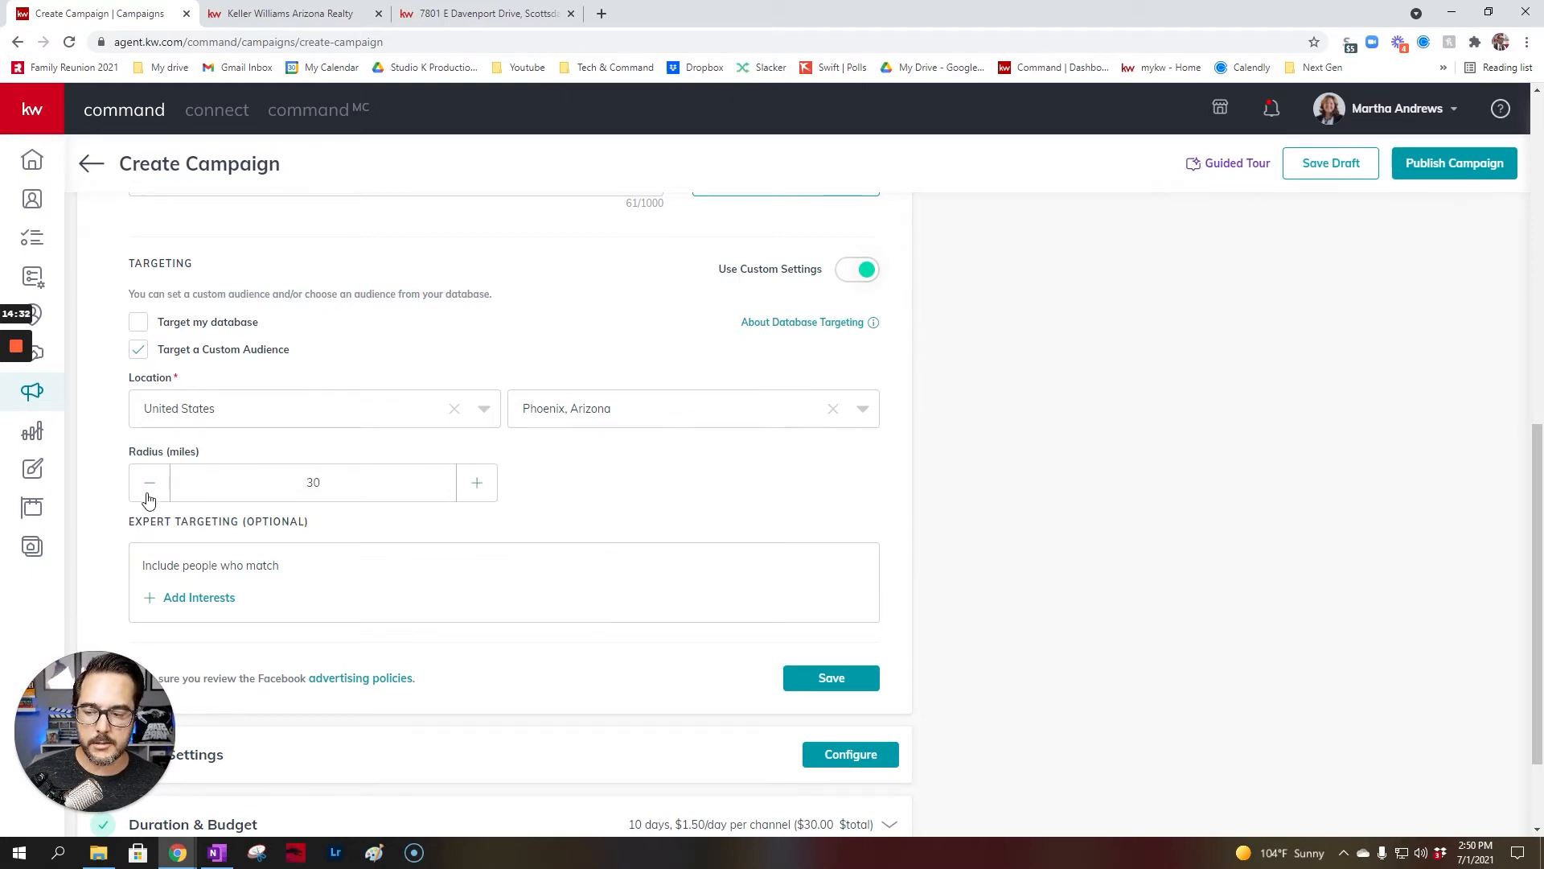
Step: Examine the interests selection under expert targeting and leave it without adding any interest
scroll(510, 555, down, 2)
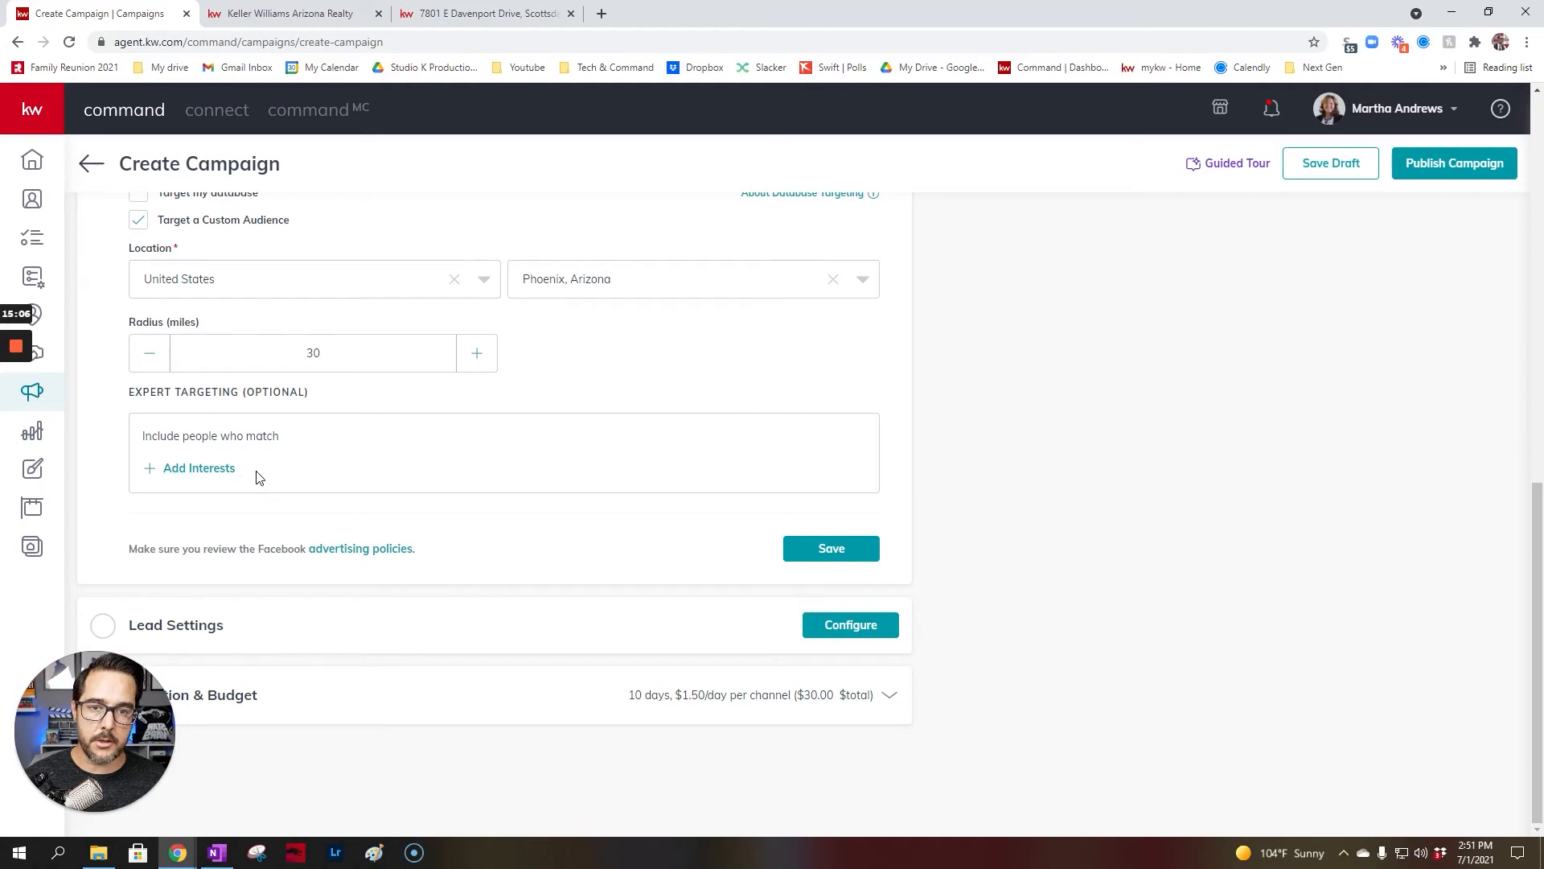
click(180, 469)
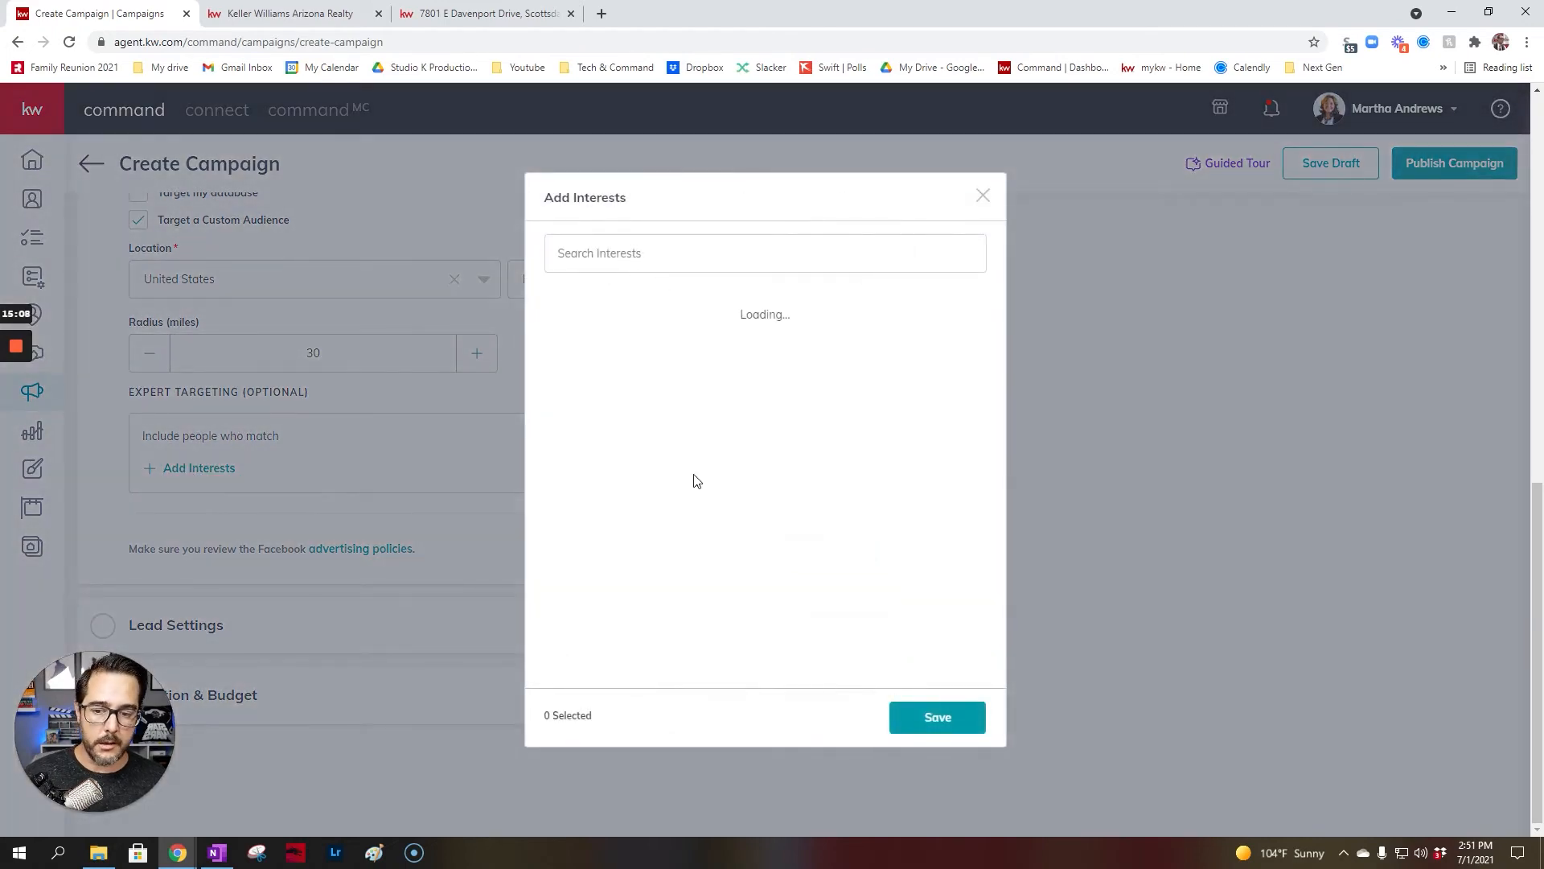
click(981, 197)
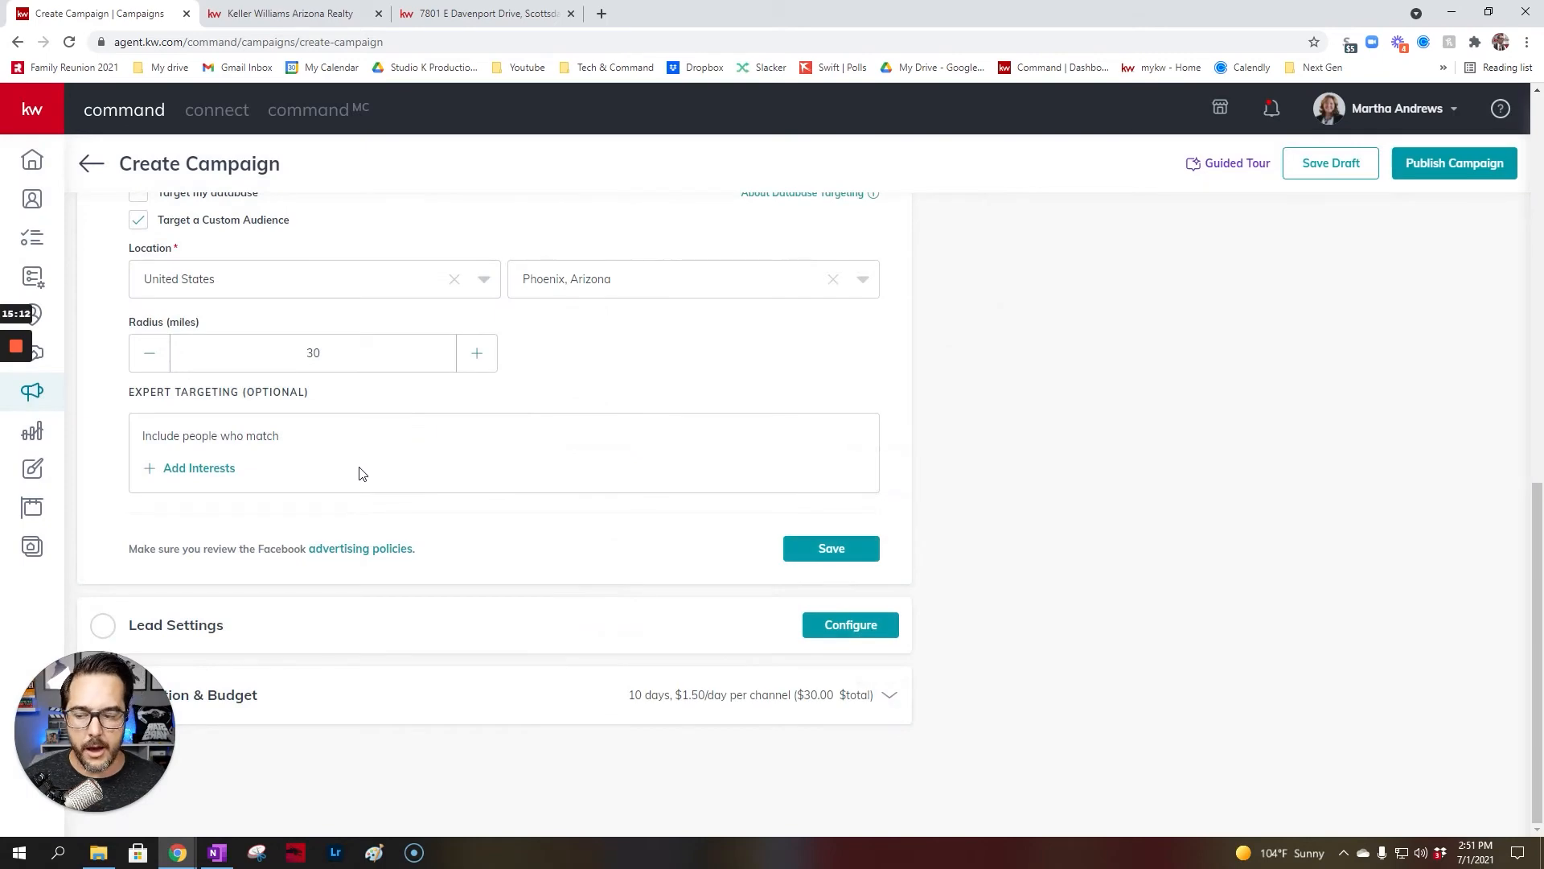
Step: Save the Facebook and Instagram settings and set the campaign's lead settings to auto-tag leads with the existing FB Lead tag
click(831, 547)
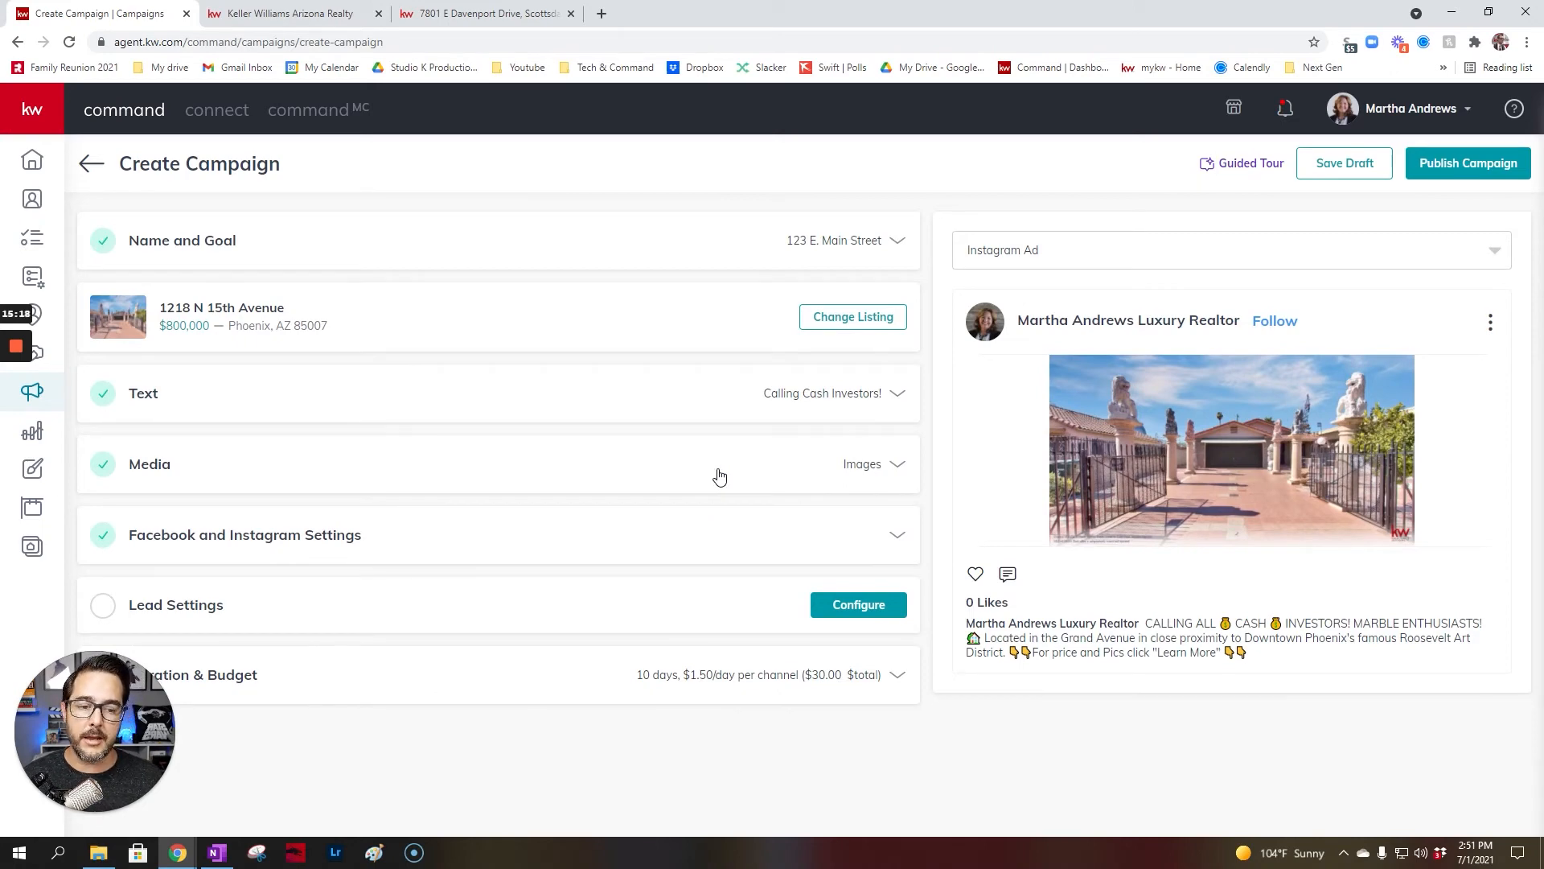
click(815, 611)
scroll(493, 623, down, 3)
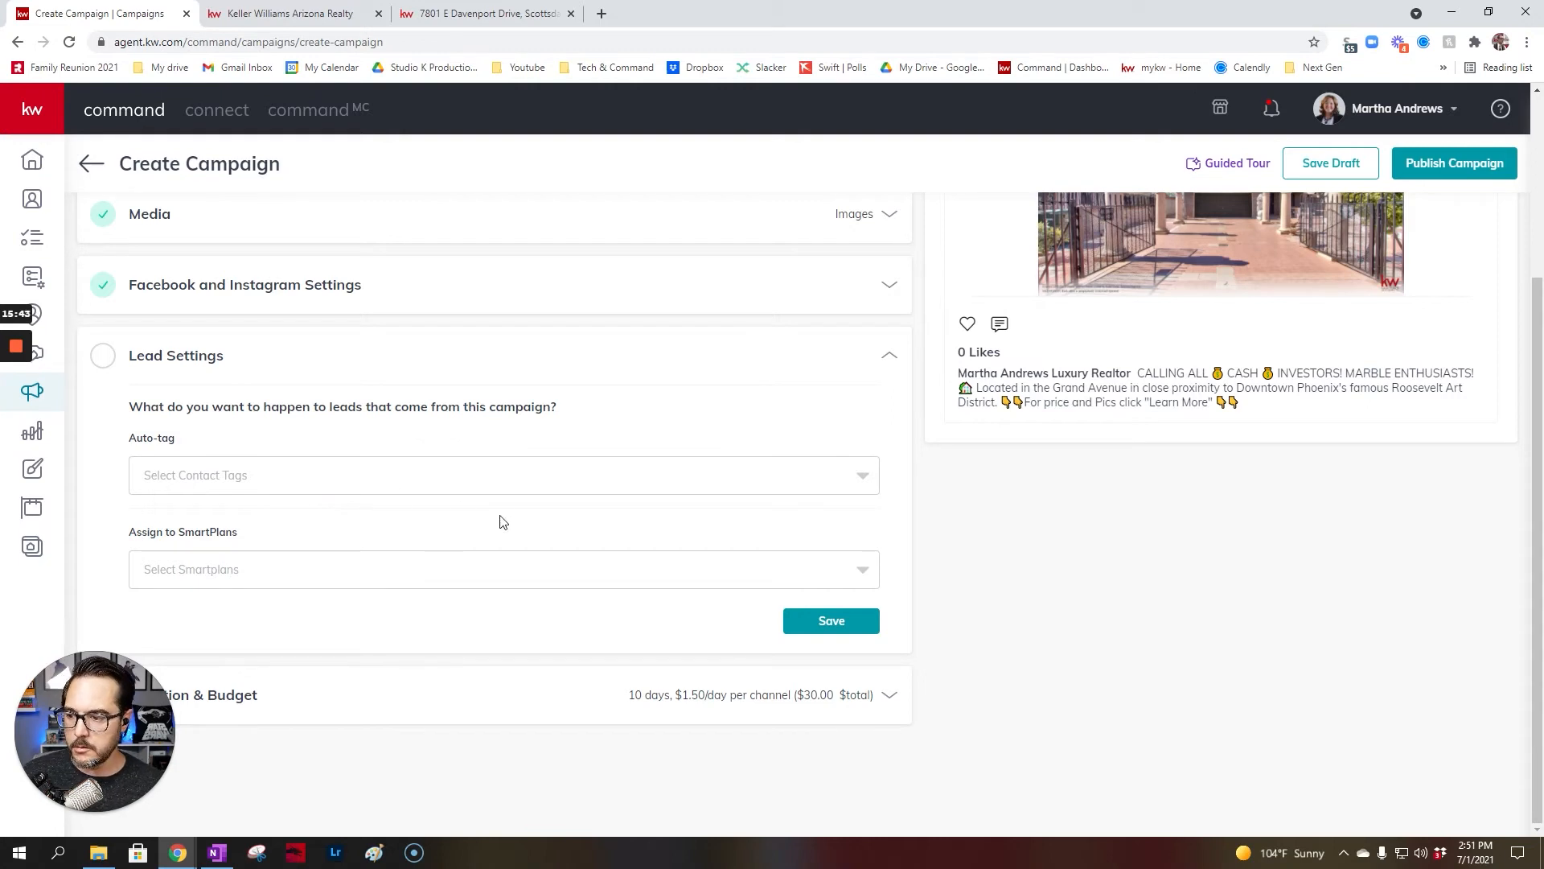
click(604, 474)
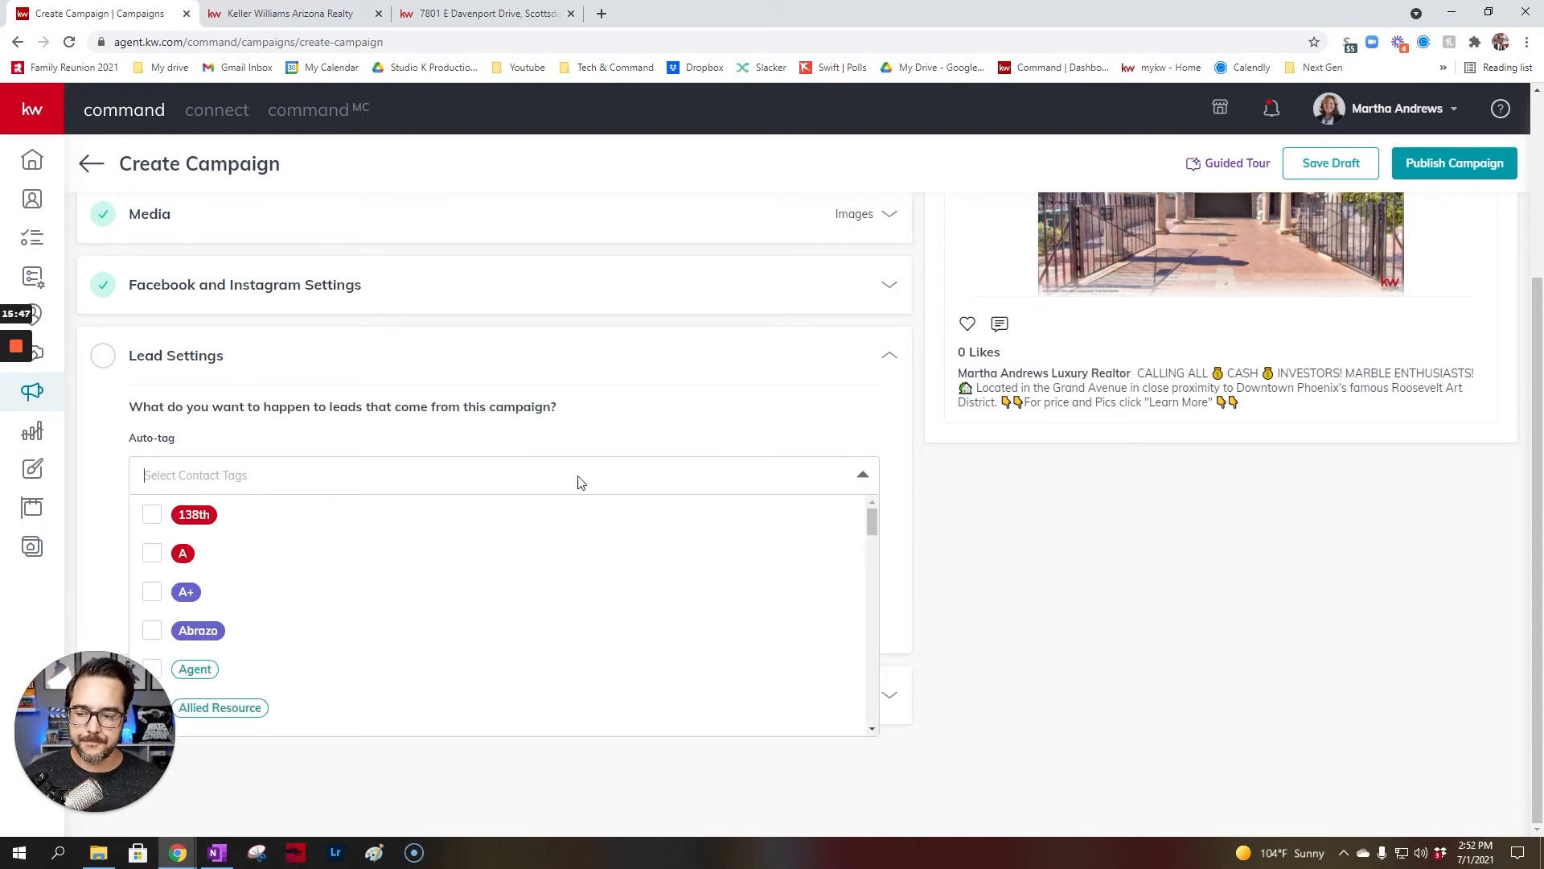
text(fb)
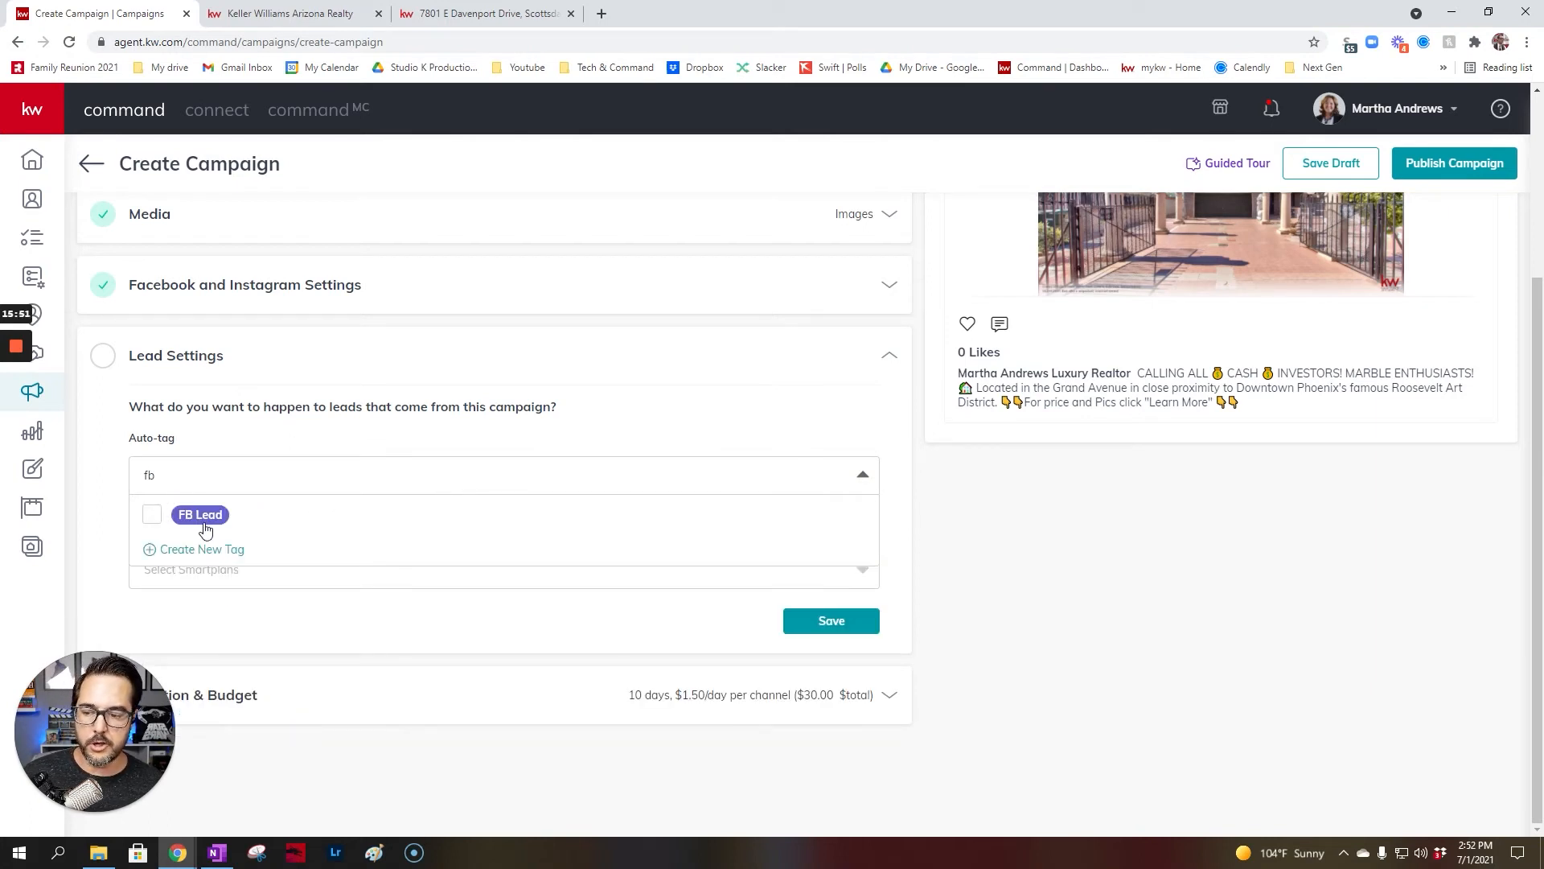
click(150, 515)
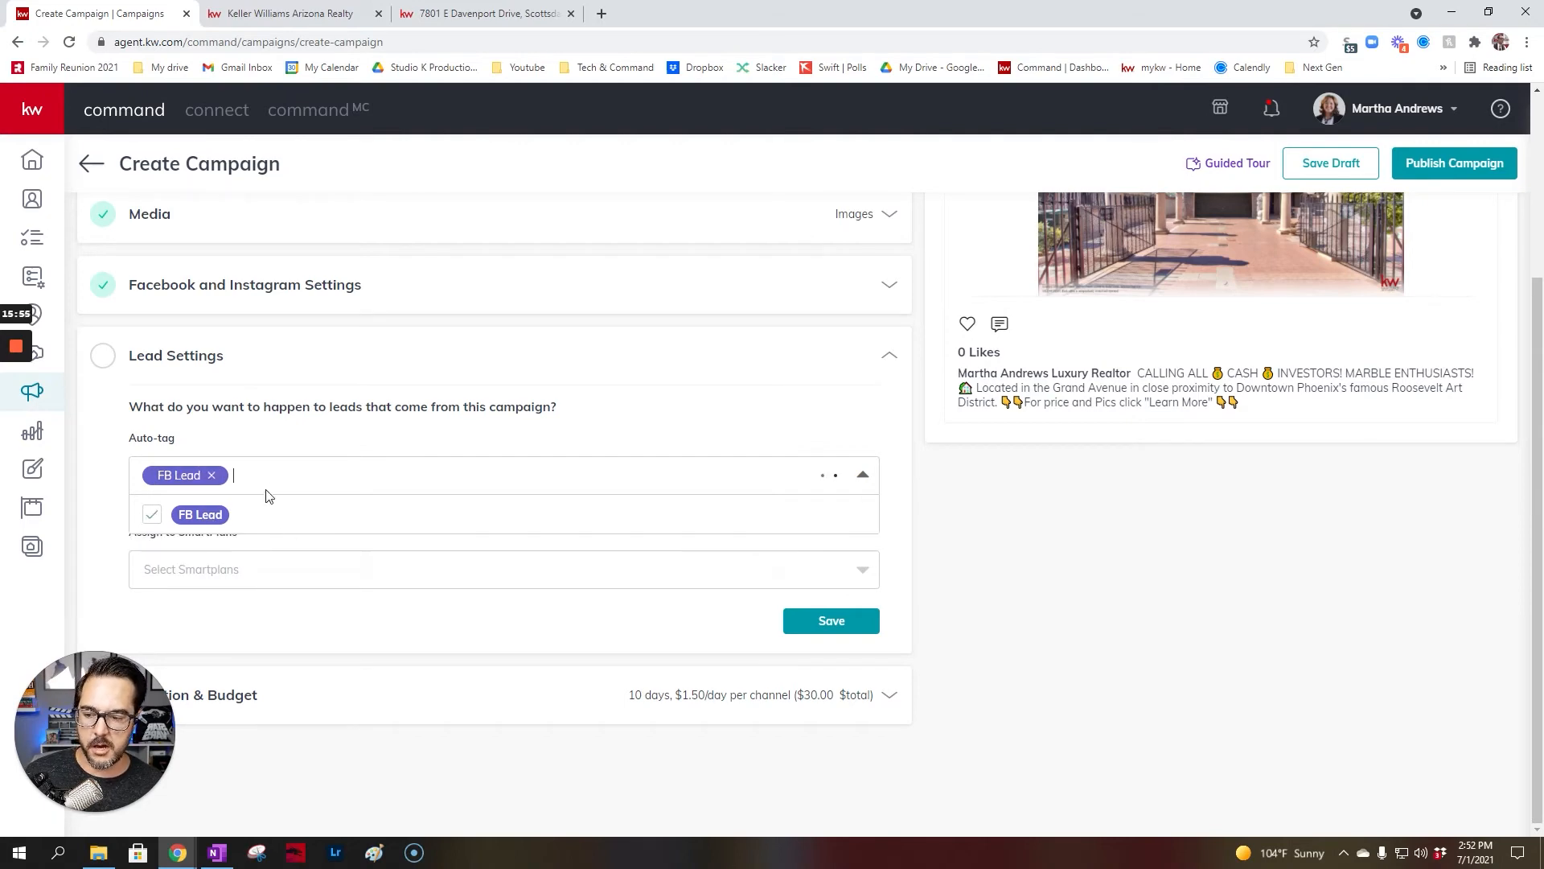
Step: Create a new green contact tag named 15th and add it to the campaign's auto-tags
scroll(414, 500, up, 3)
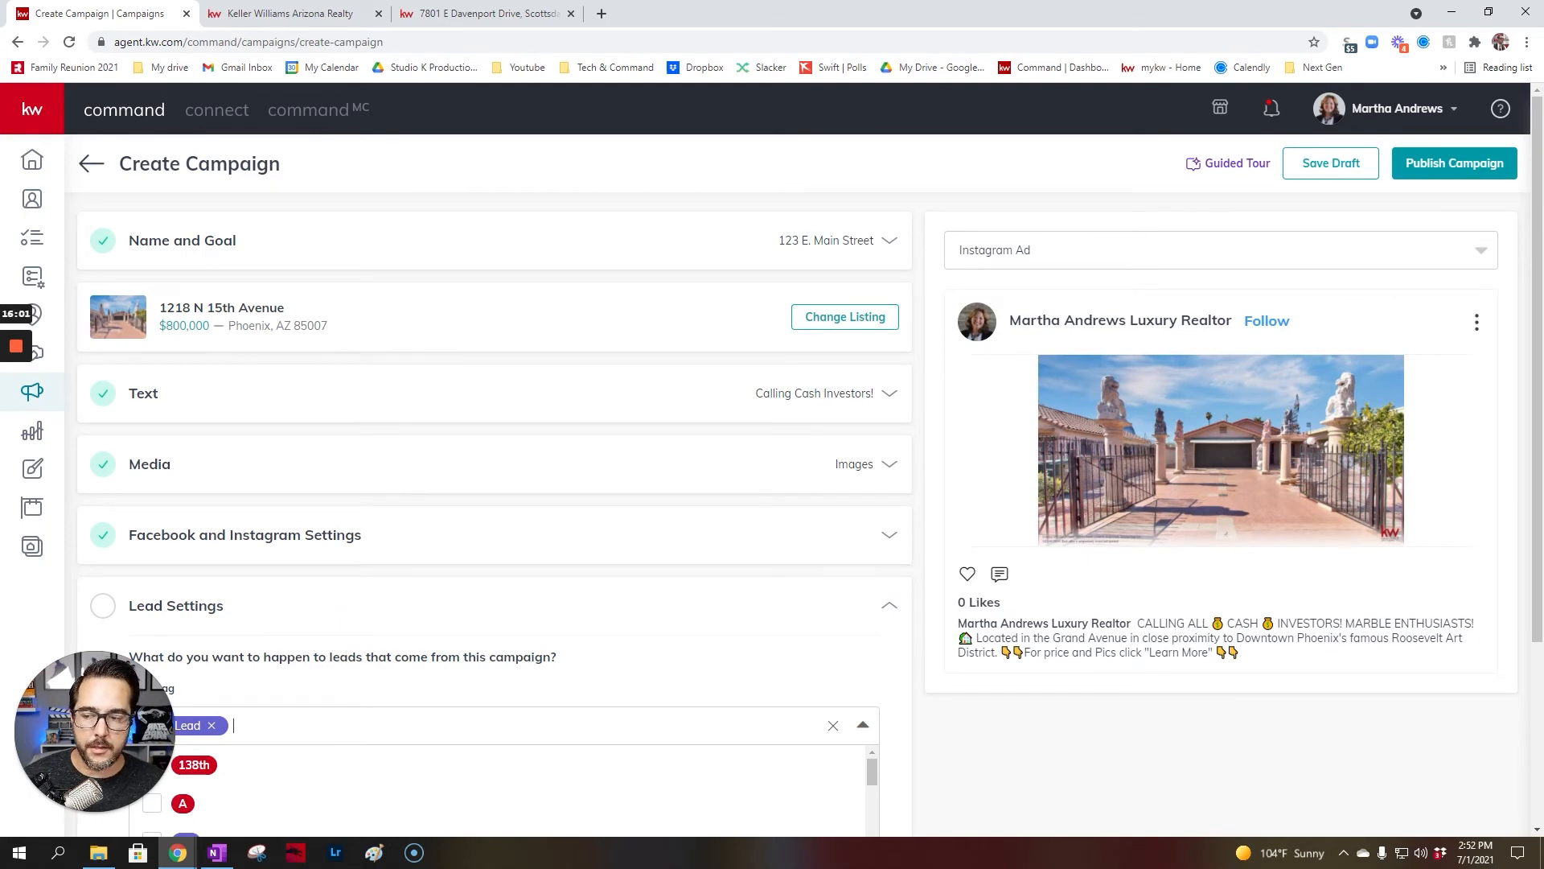
scroll(493, 486, down, 2)
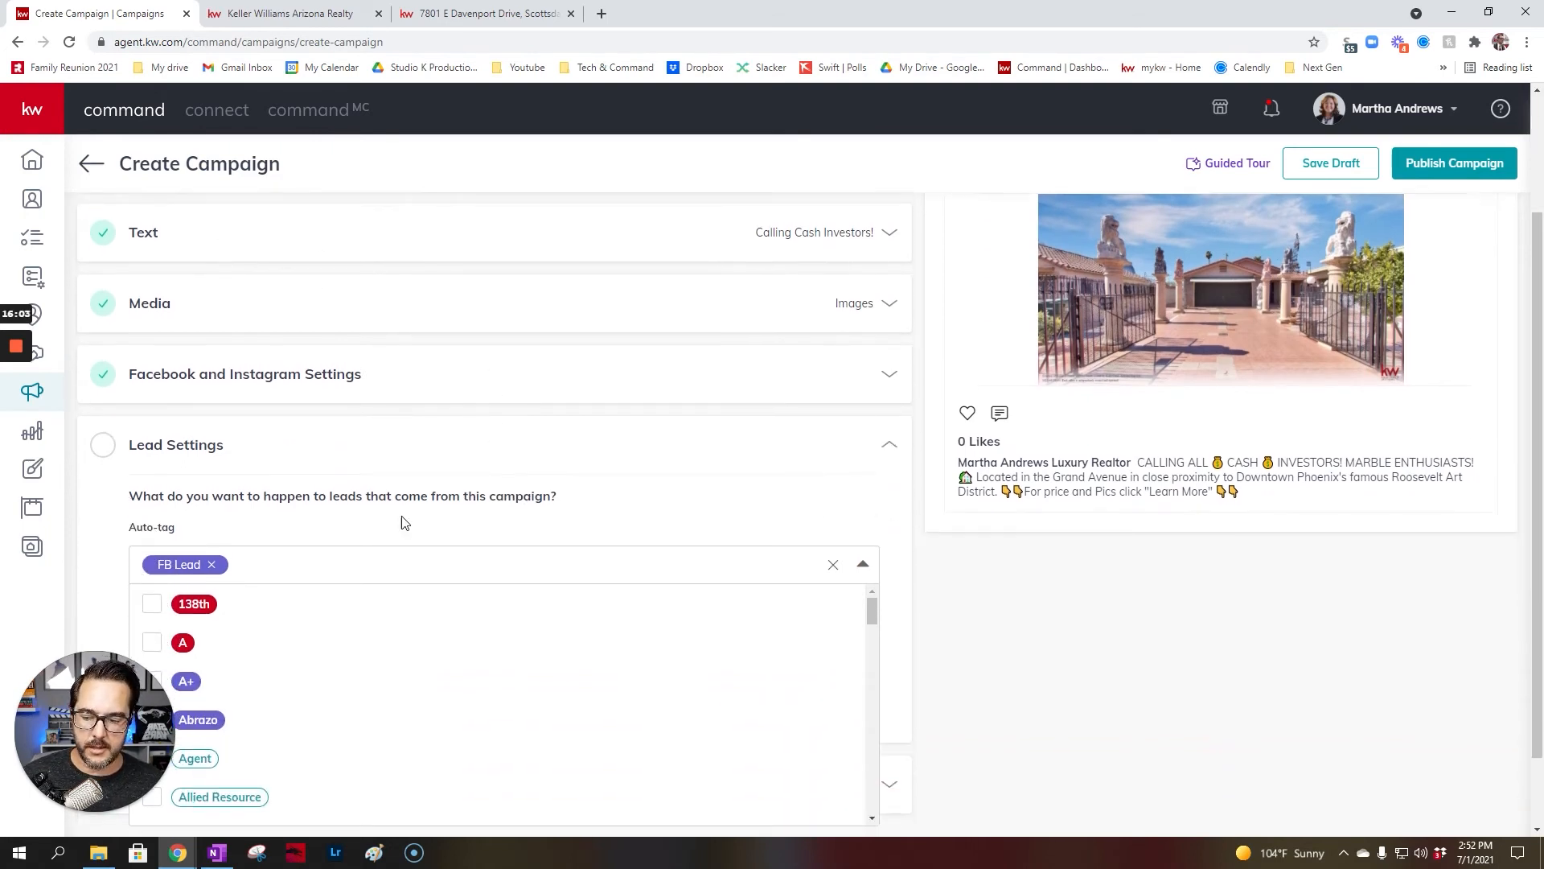
click(454, 568)
text(15th)
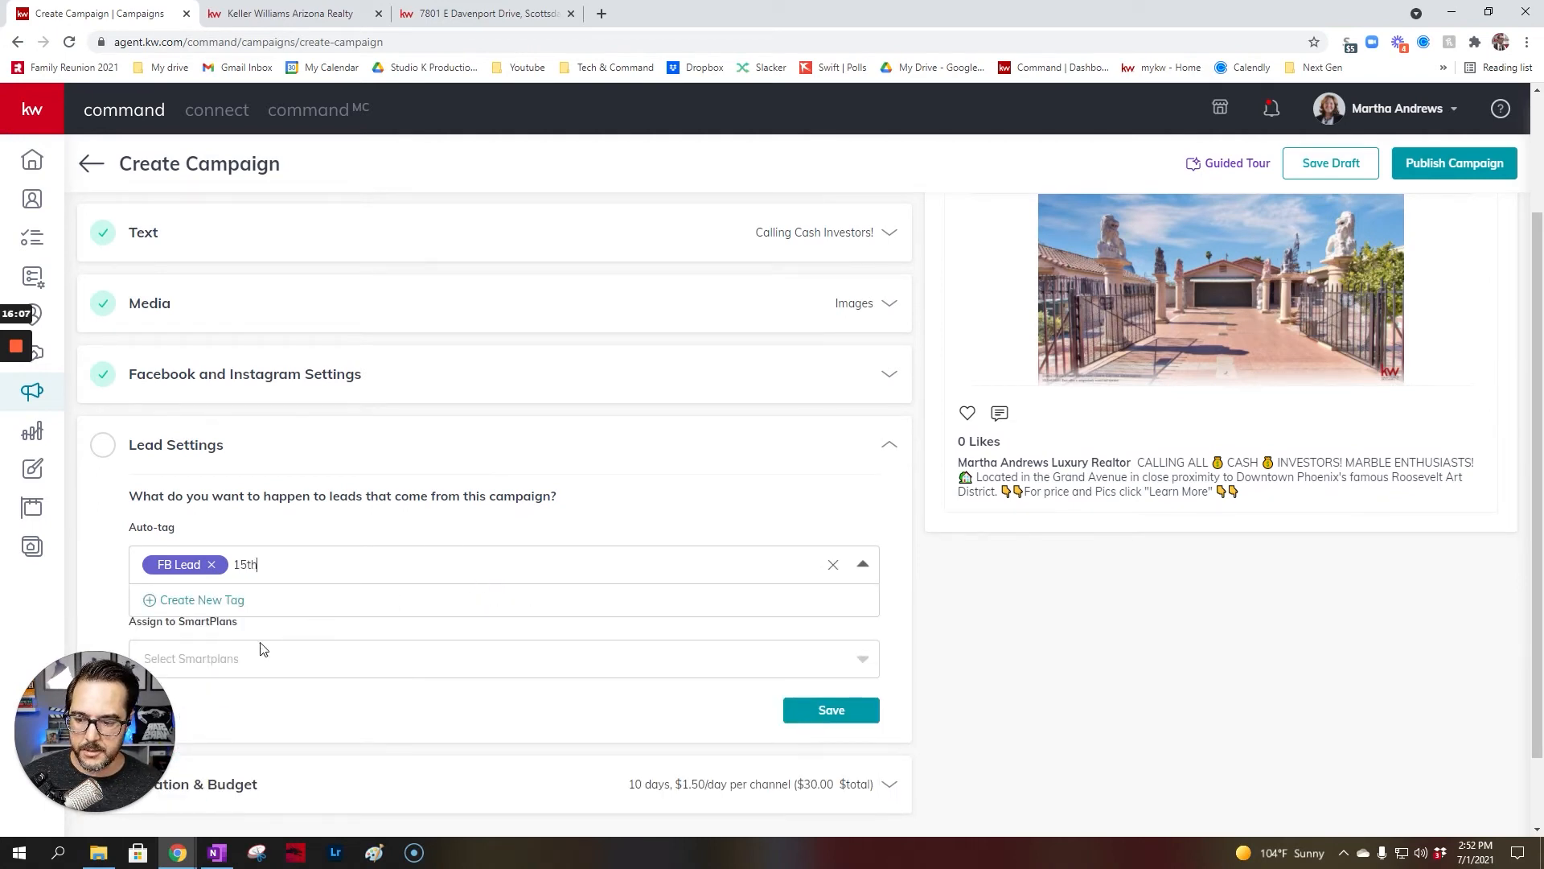
click(213, 605)
click(321, 644)
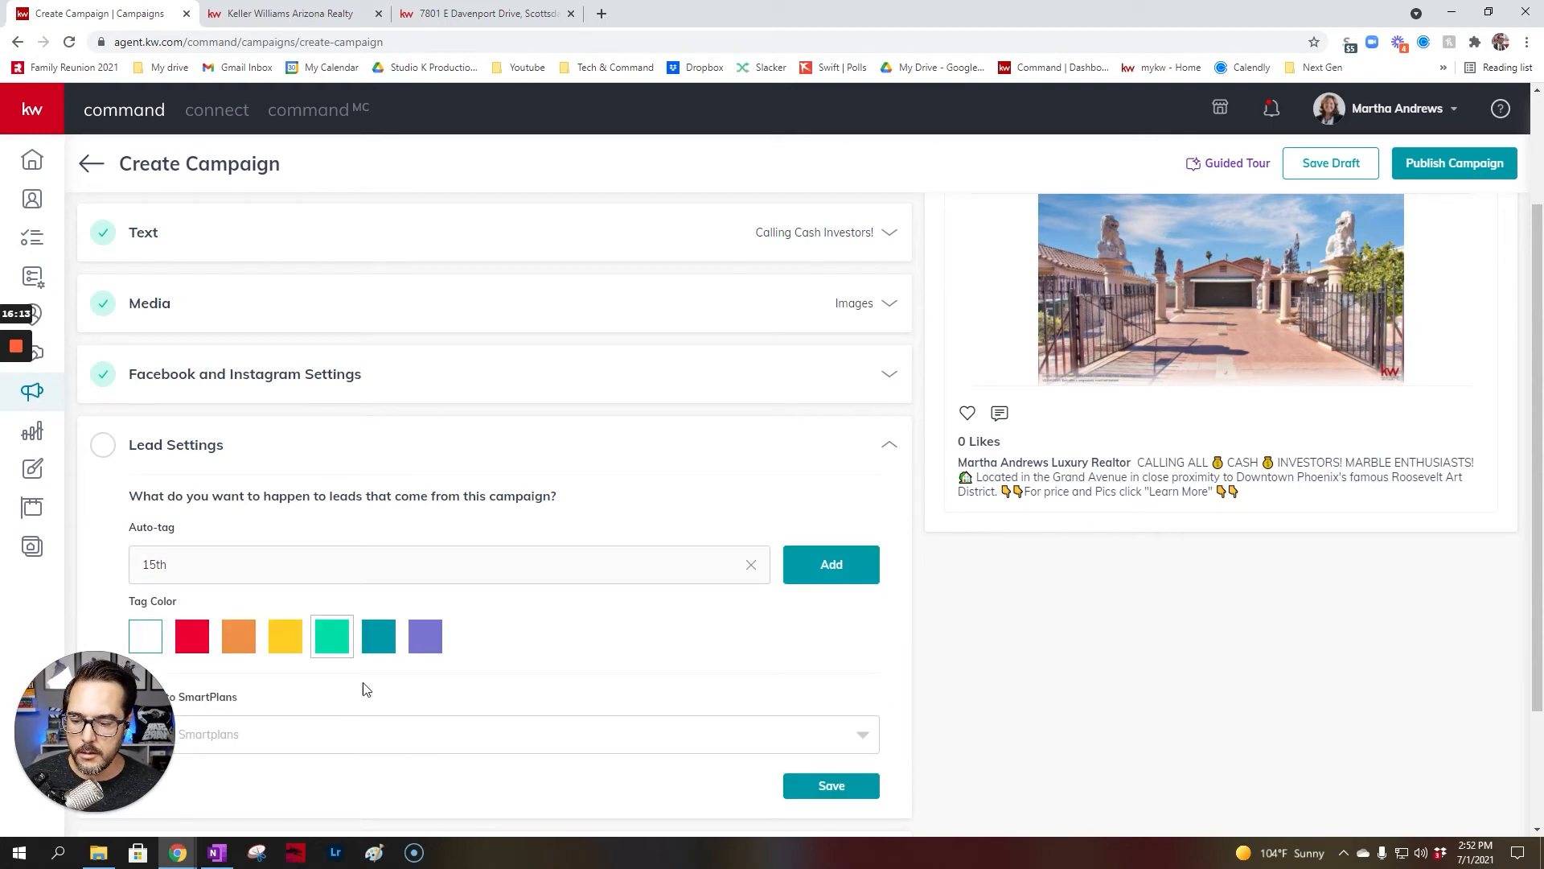
click(851, 579)
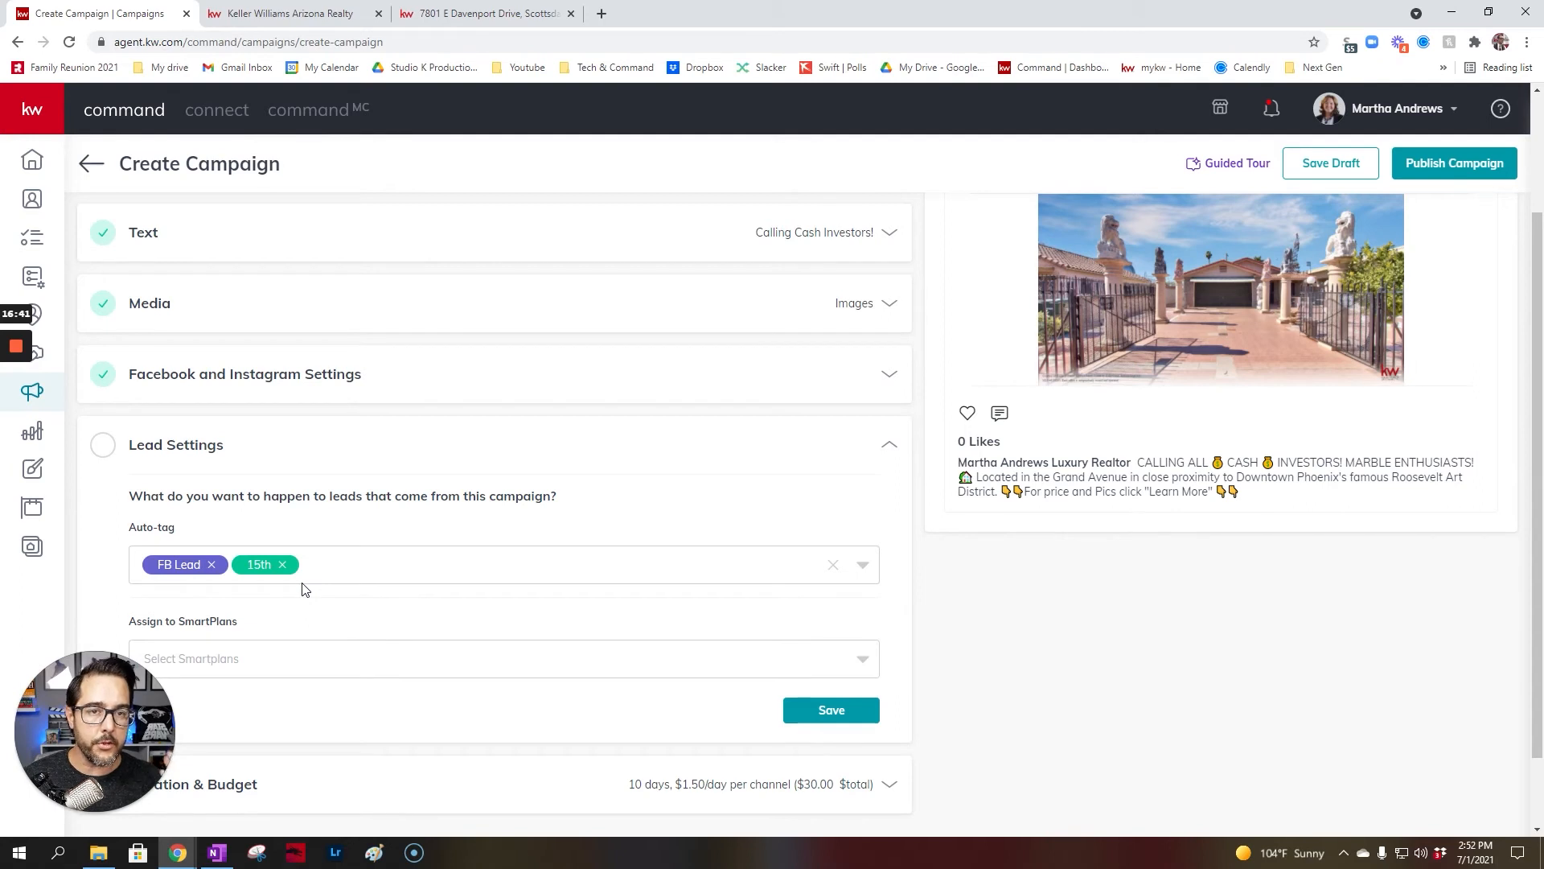
Step: Assign the campaign's leads to the FB Lead Follow Up SmartPlan and save the lead settings
scroll(342, 547, down, 1)
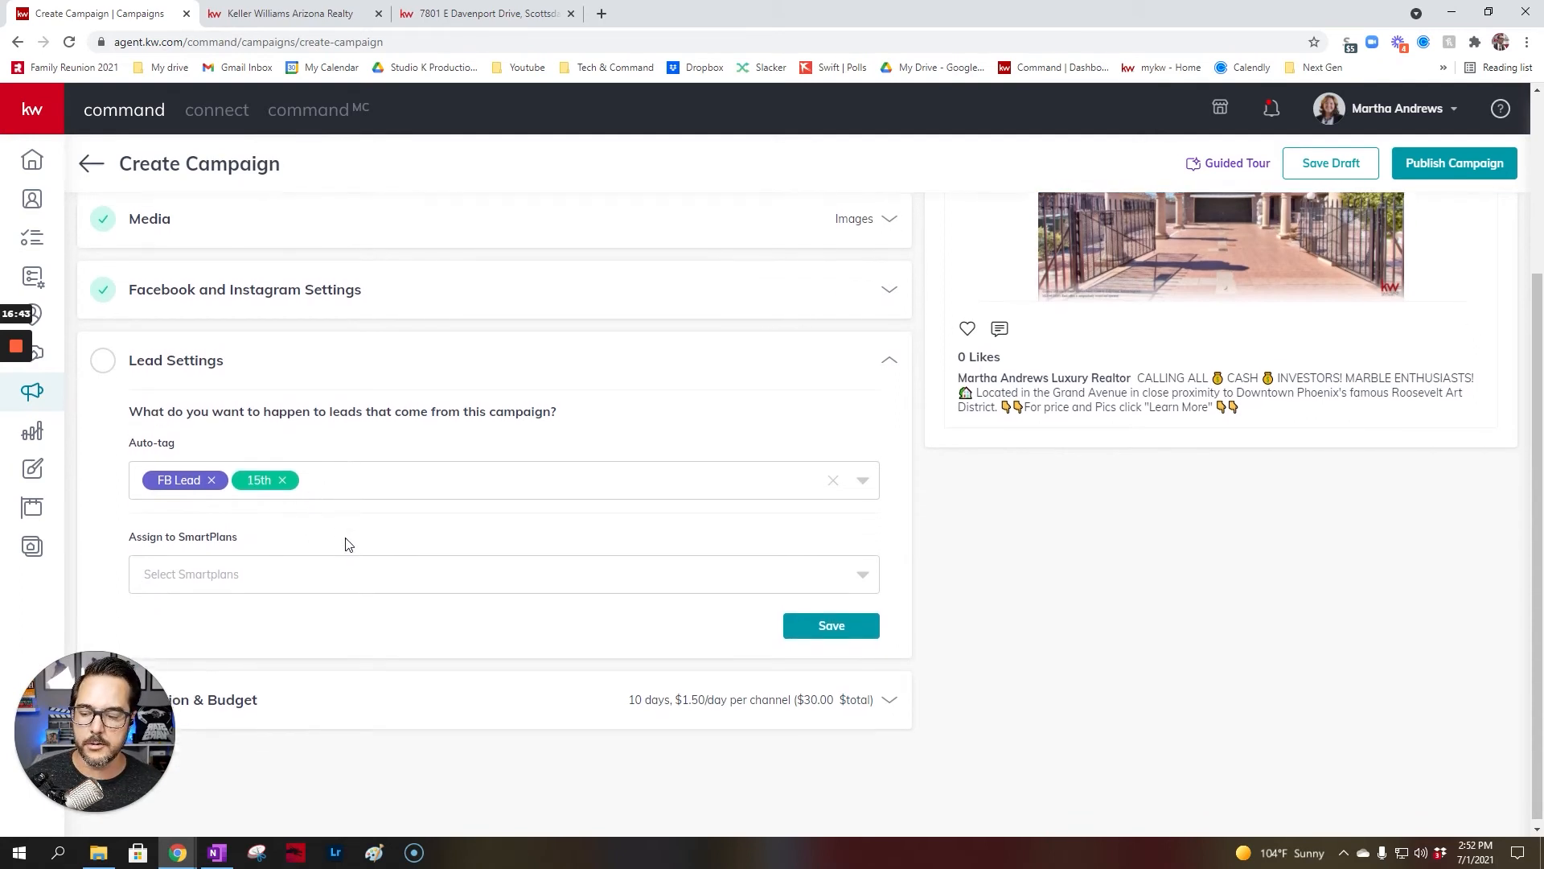
click(455, 567)
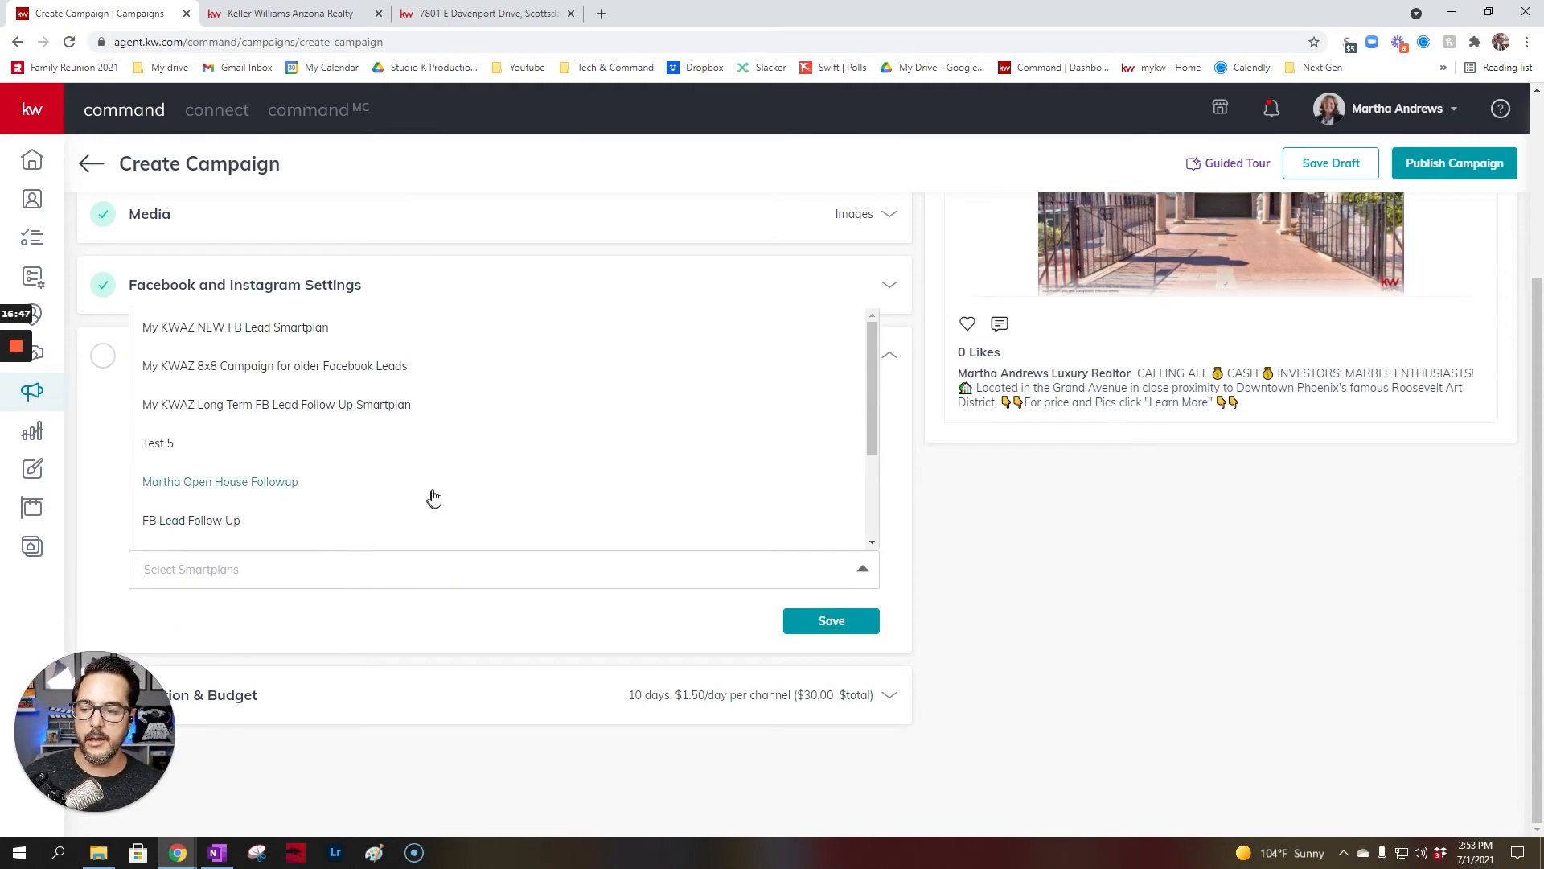
scroll(206, 480, down, 1)
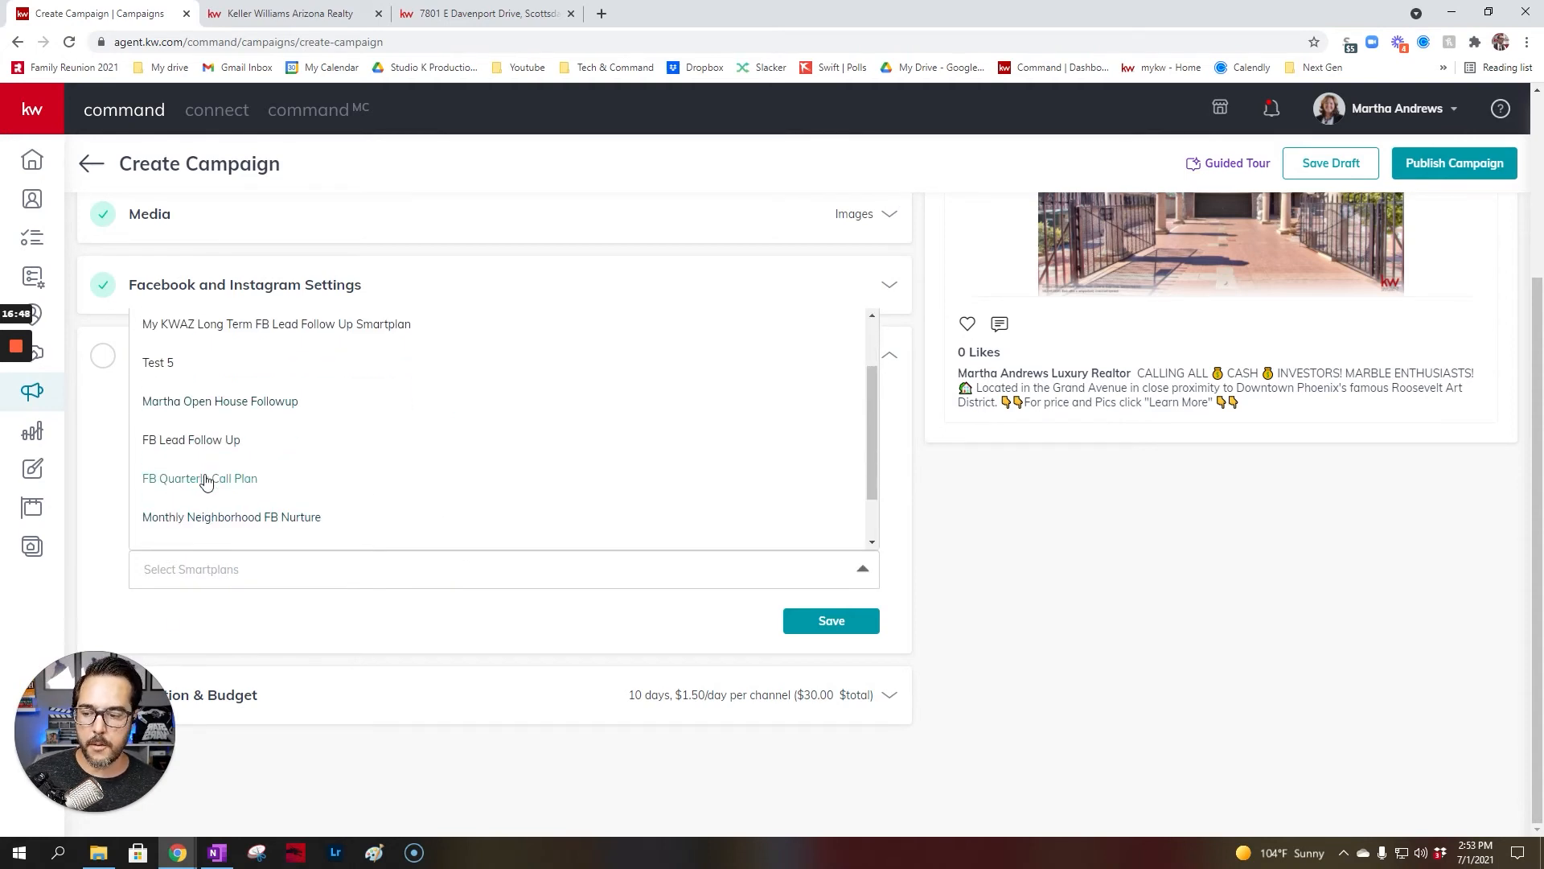
click(222, 441)
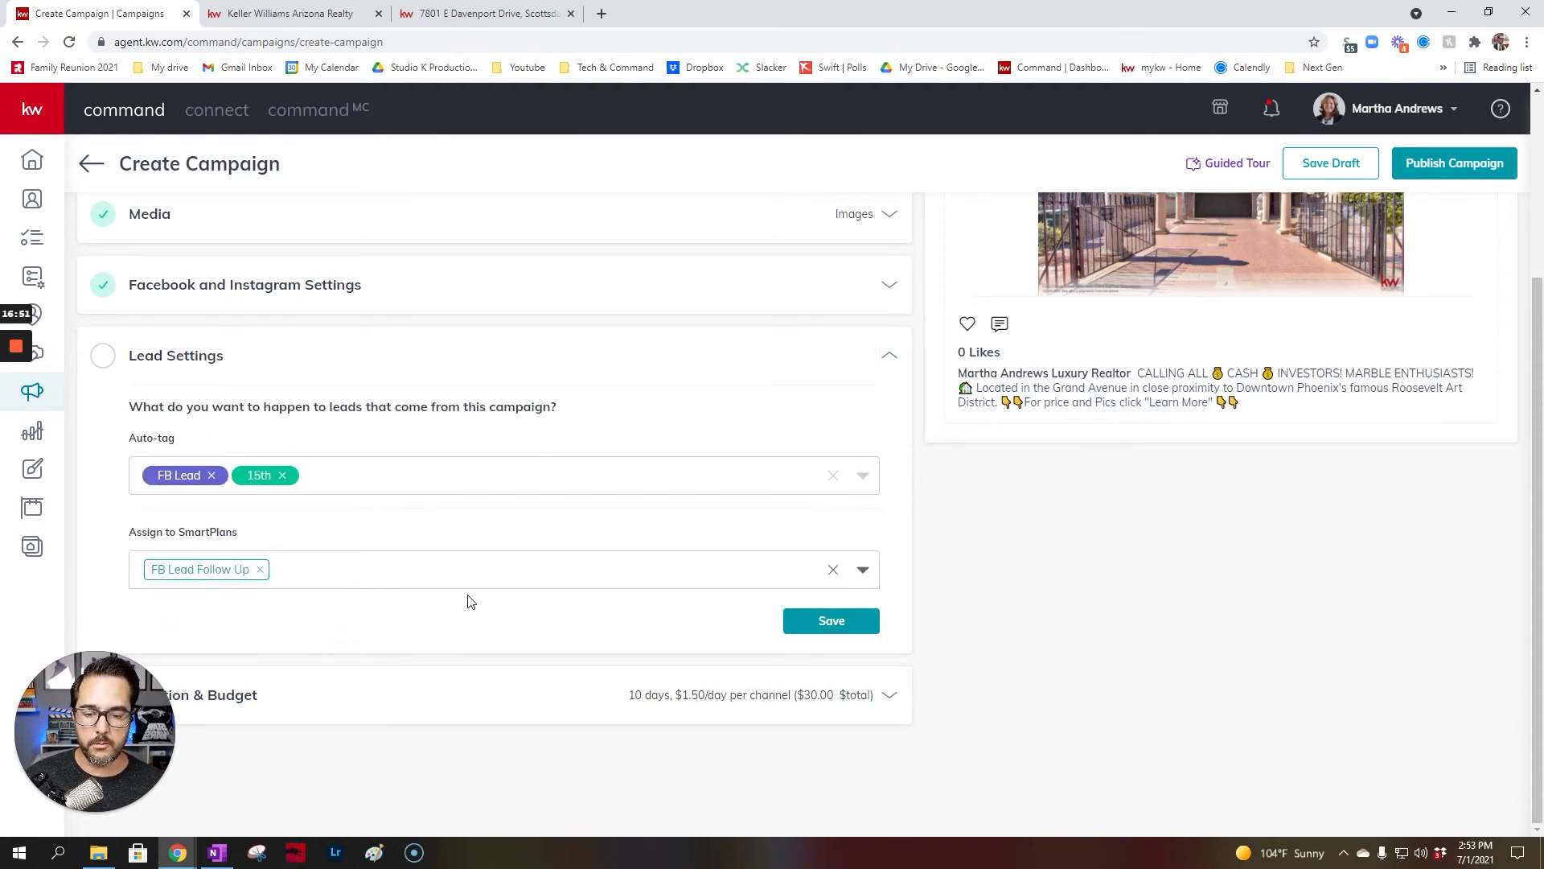
click(837, 622)
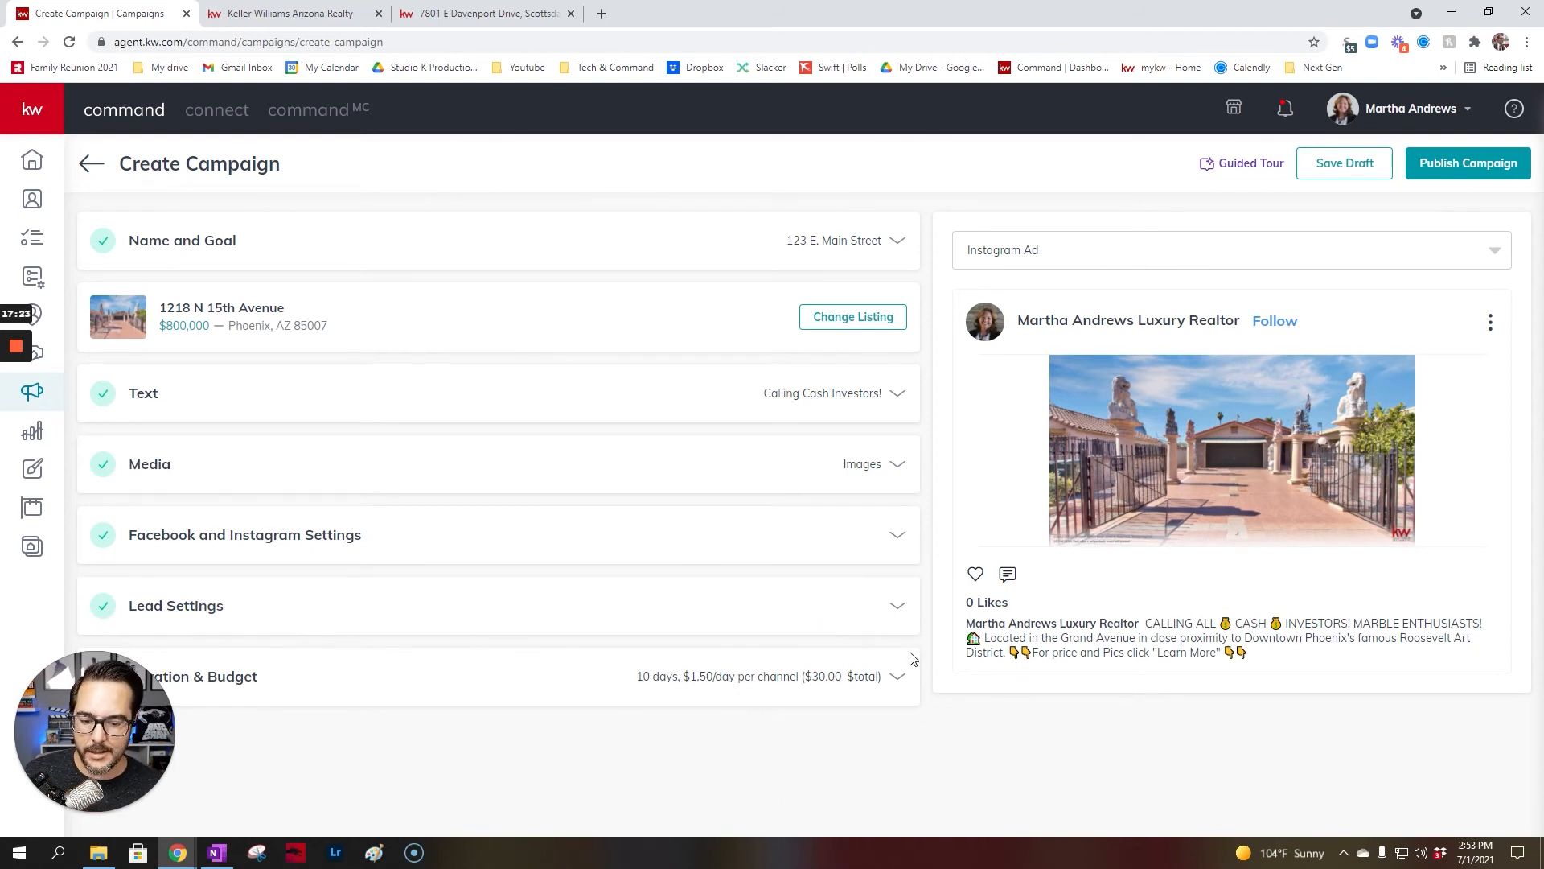
Step: Open the campaign's duration and budget settings and enable automatic placements for the Facebook and Instagram ads
click(899, 677)
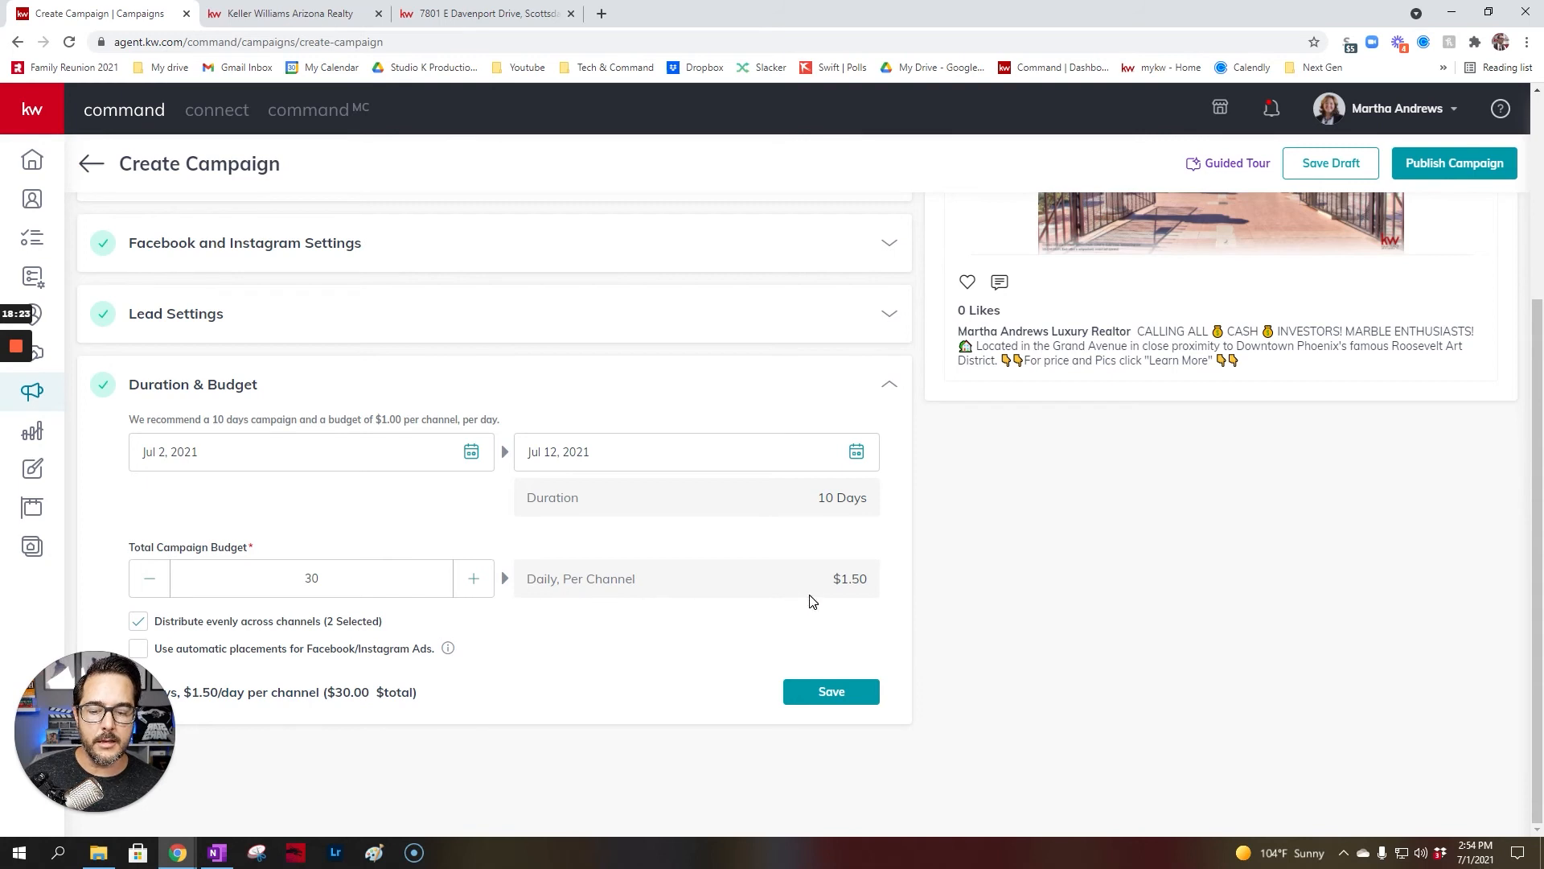
scroll(475, 577, up, 1)
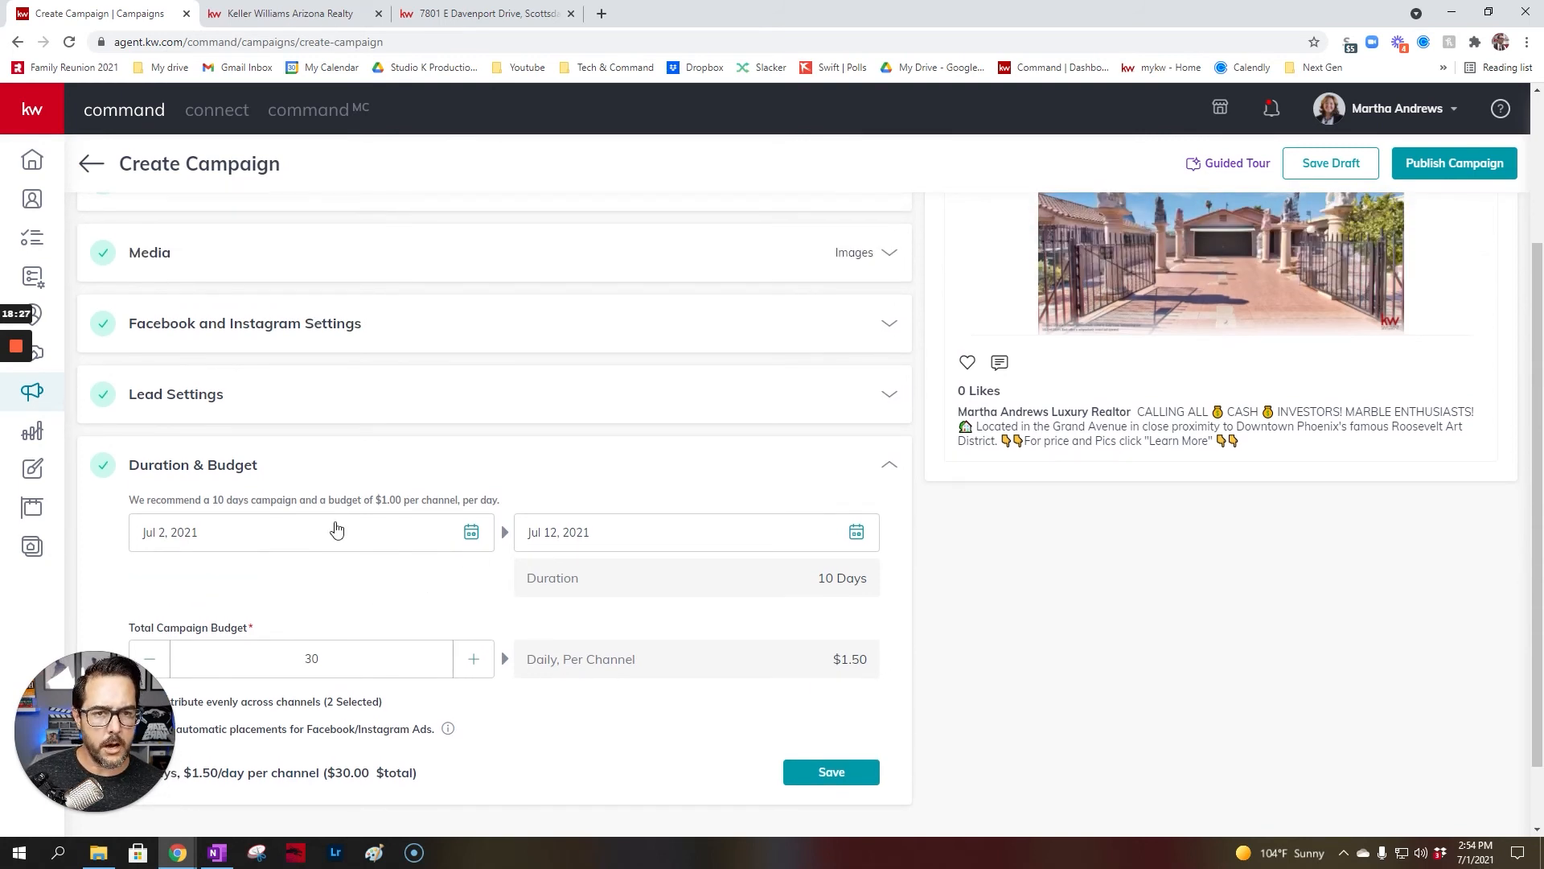
scroll(691, 621, down, 1)
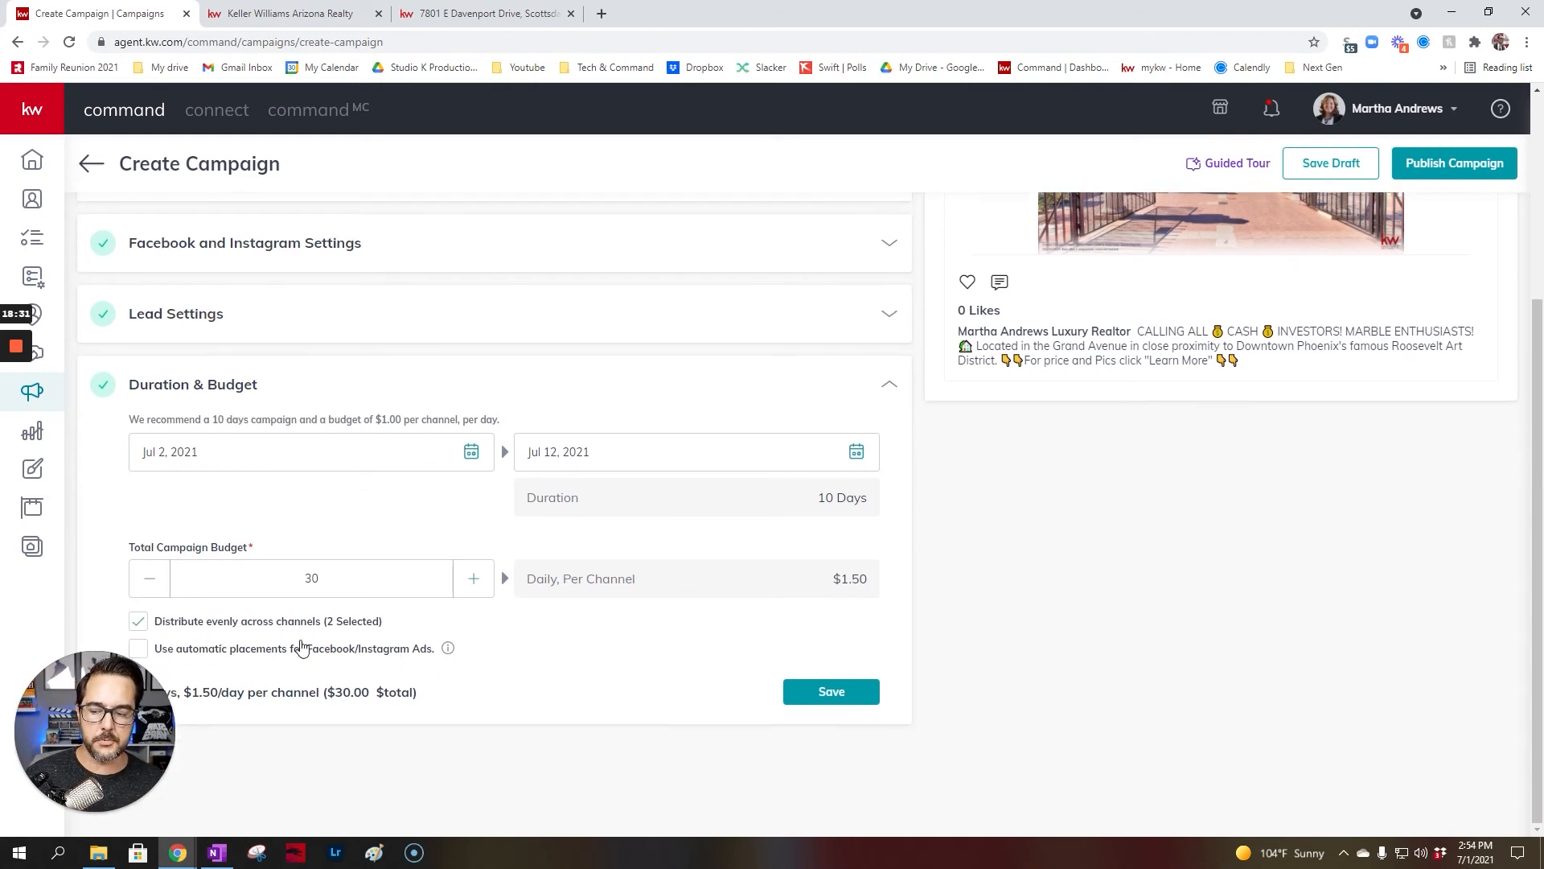
drag(103, 671, 1370, 635)
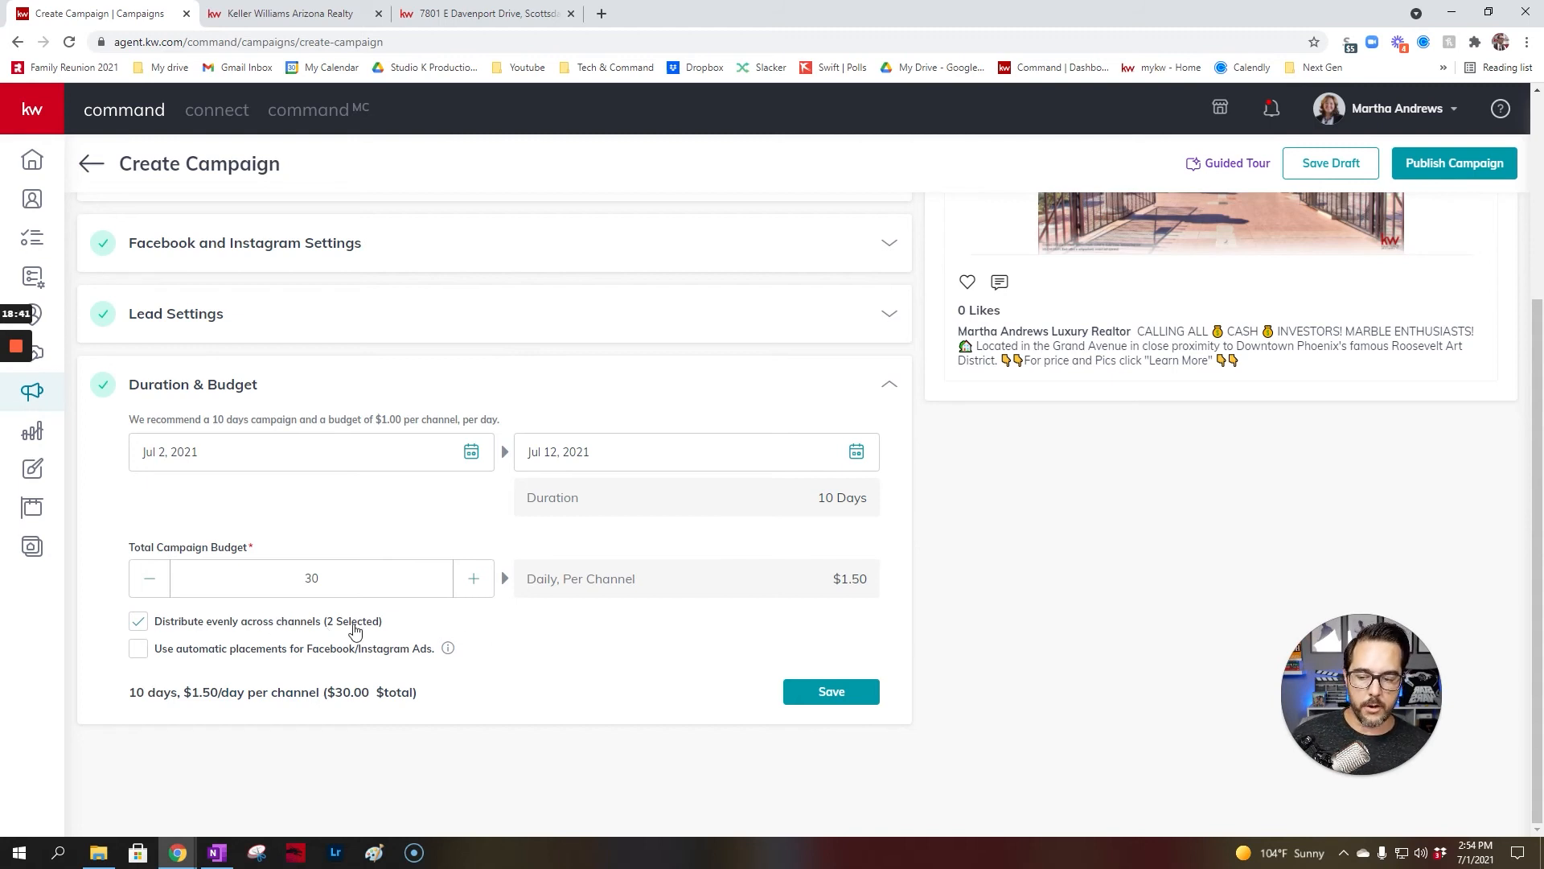
click(138, 649)
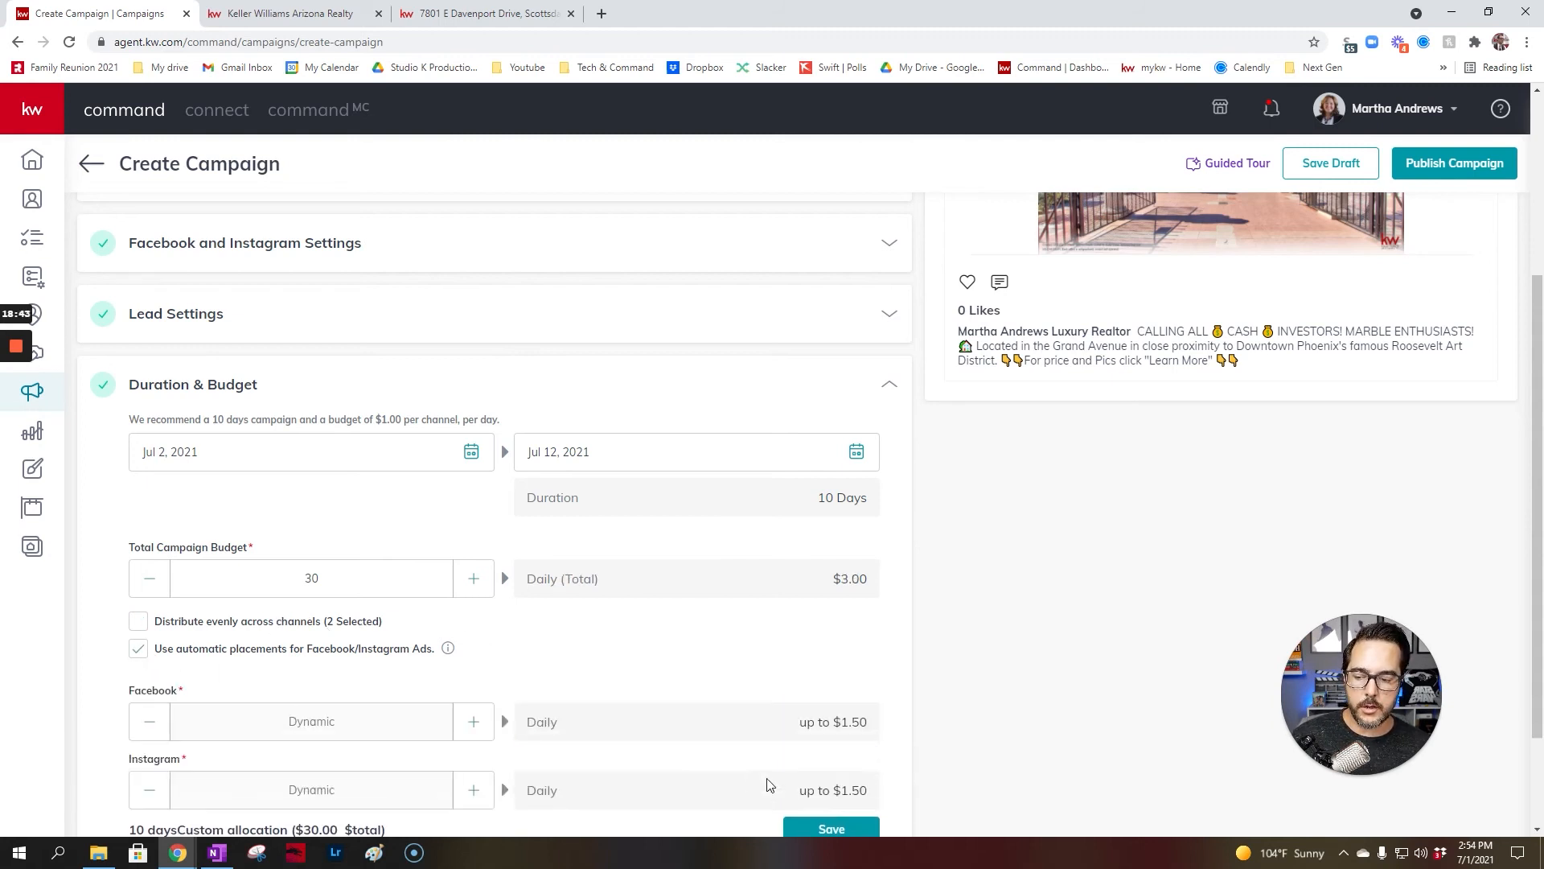
scroll(682, 689, down, 1)
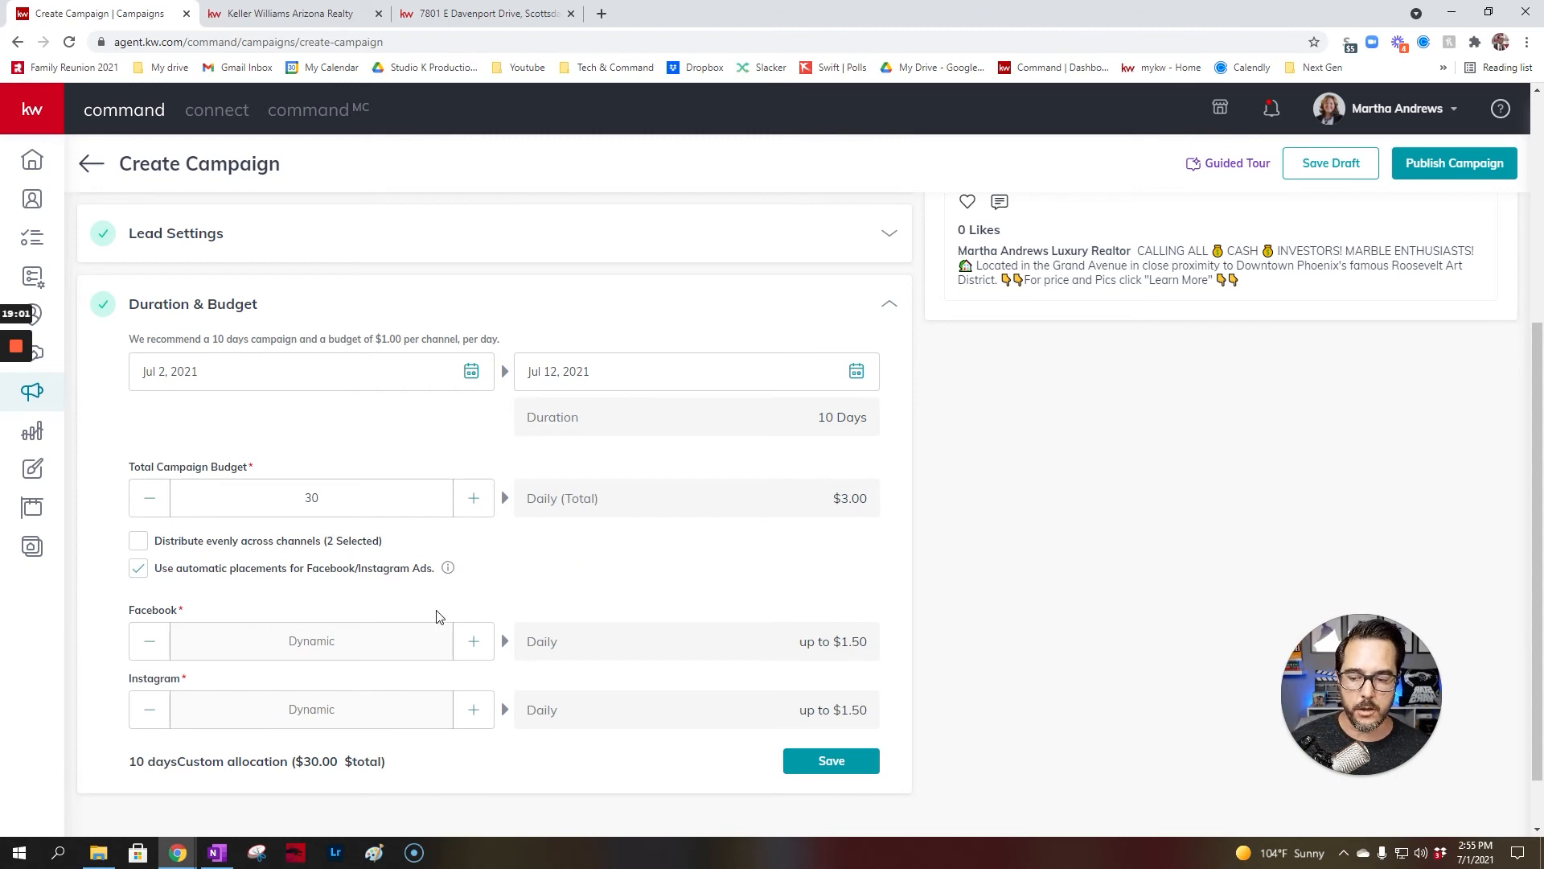
Step: Disable automatic placements to allocate $20 to Facebook and $10 to Instagram, and re-enable automatic placements
click(138, 569)
click(475, 641)
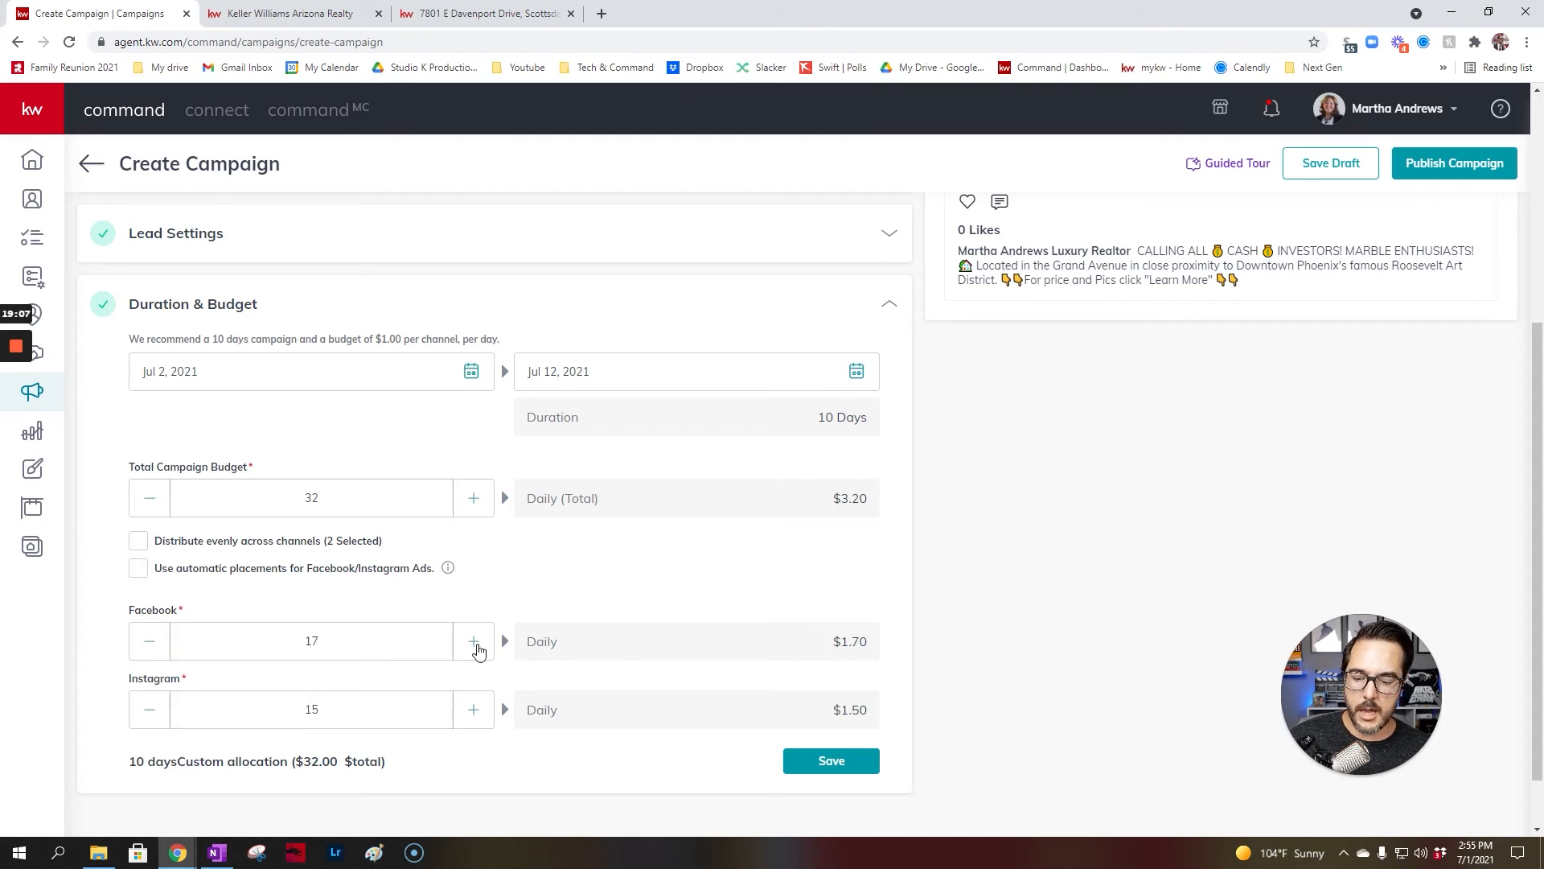
click(474, 641)
click(474, 641)
click(474, 641)
click(153, 649)
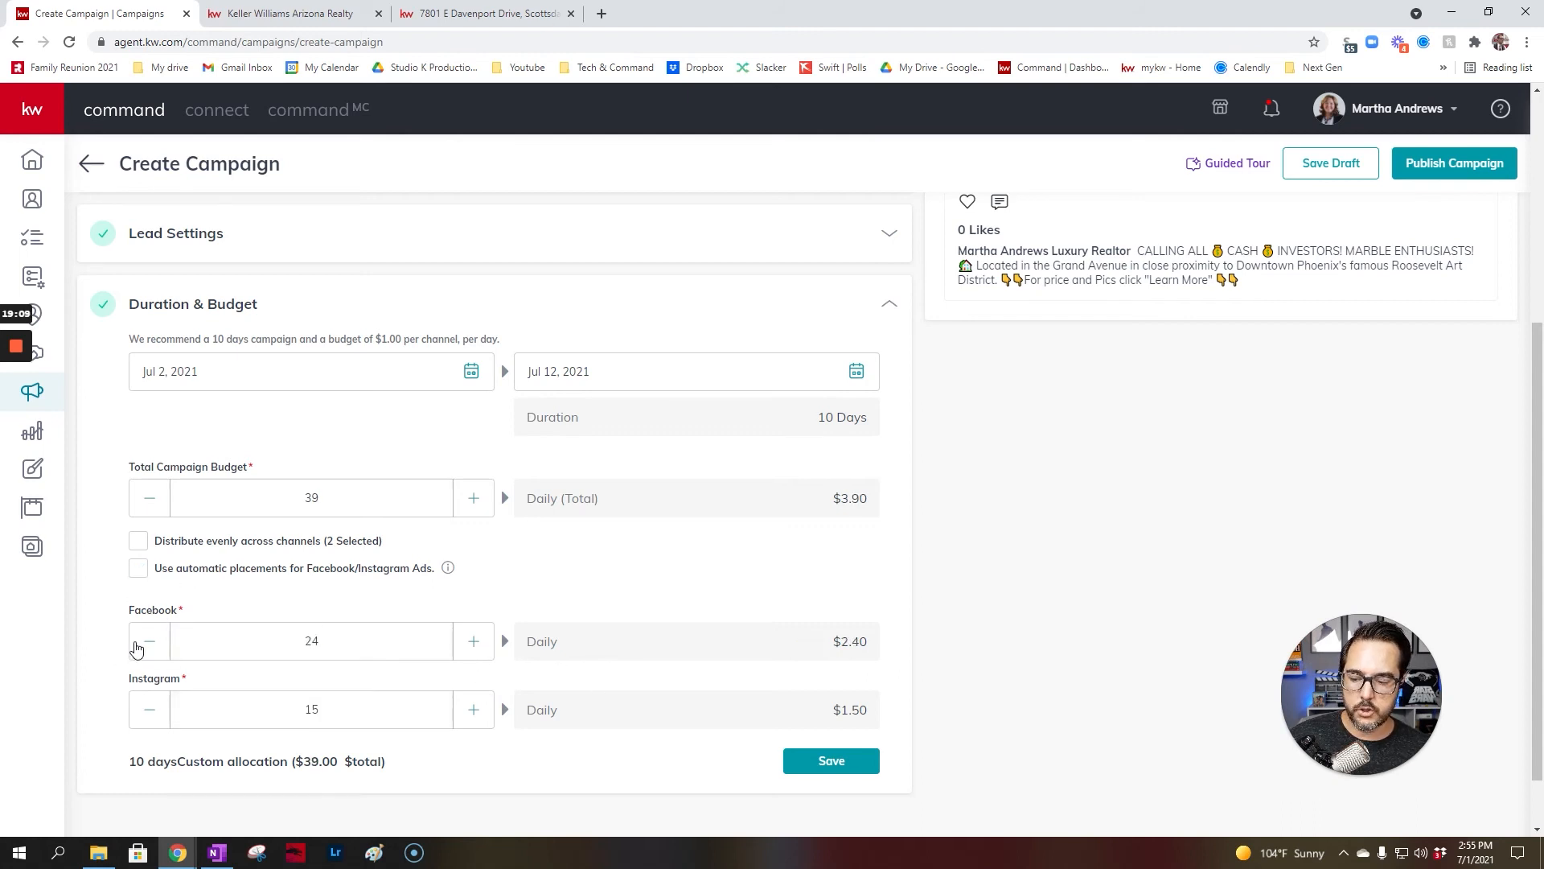
click(153, 650)
click(152, 650)
click(153, 650)
click(157, 720)
click(153, 717)
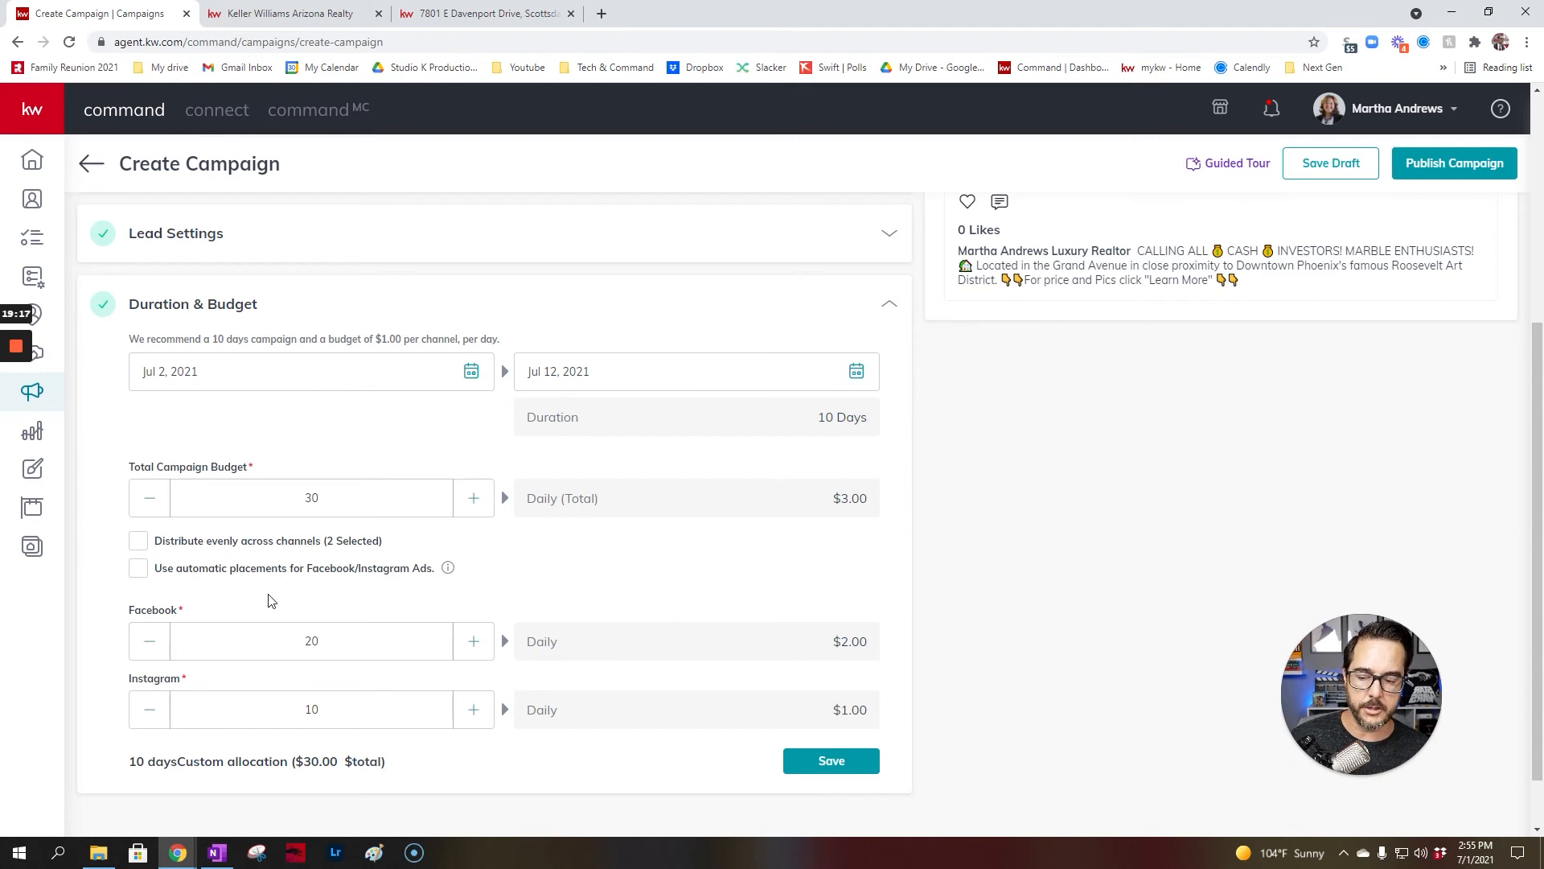
click(139, 569)
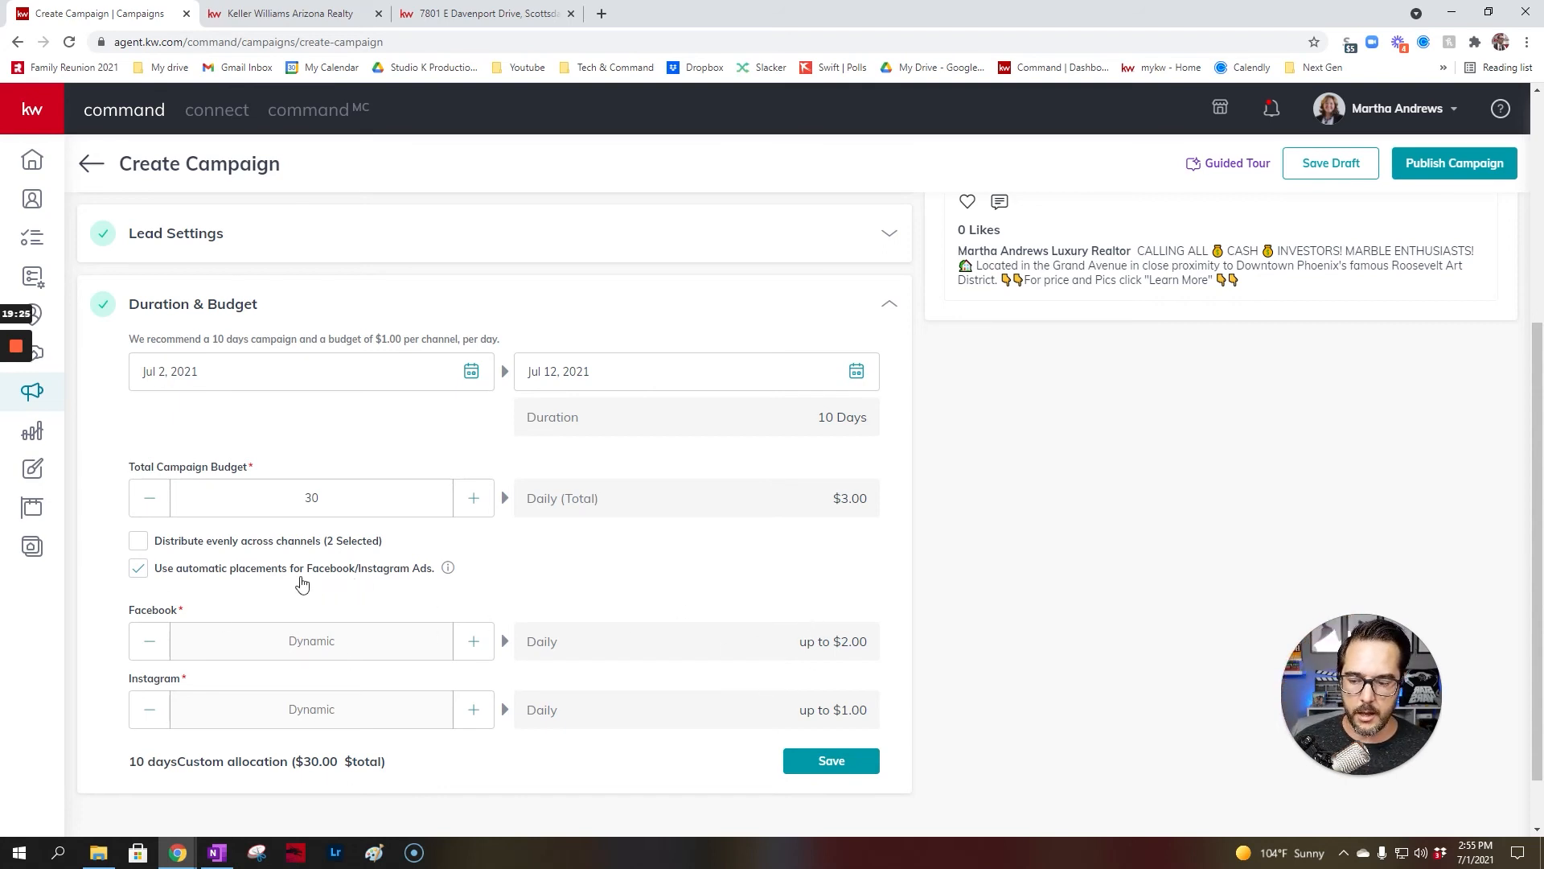
Step: Switch the ad preview to Facebook Preview (web feed)
scroll(789, 655, down, 1)
scroll(796, 662, up, 3)
scroll(796, 663, up, 3)
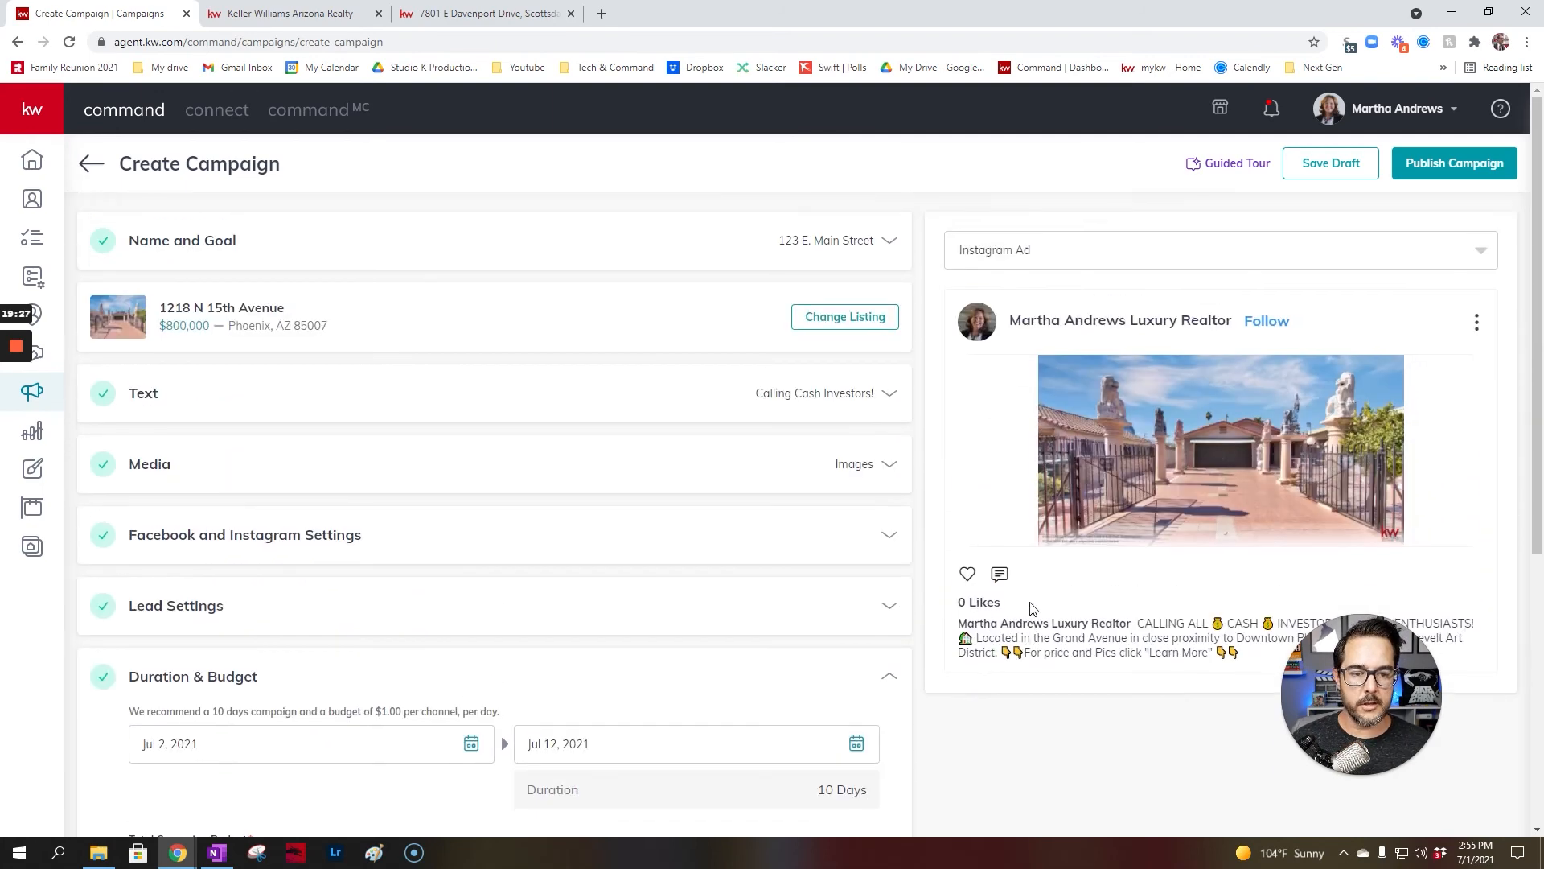
click(1256, 263)
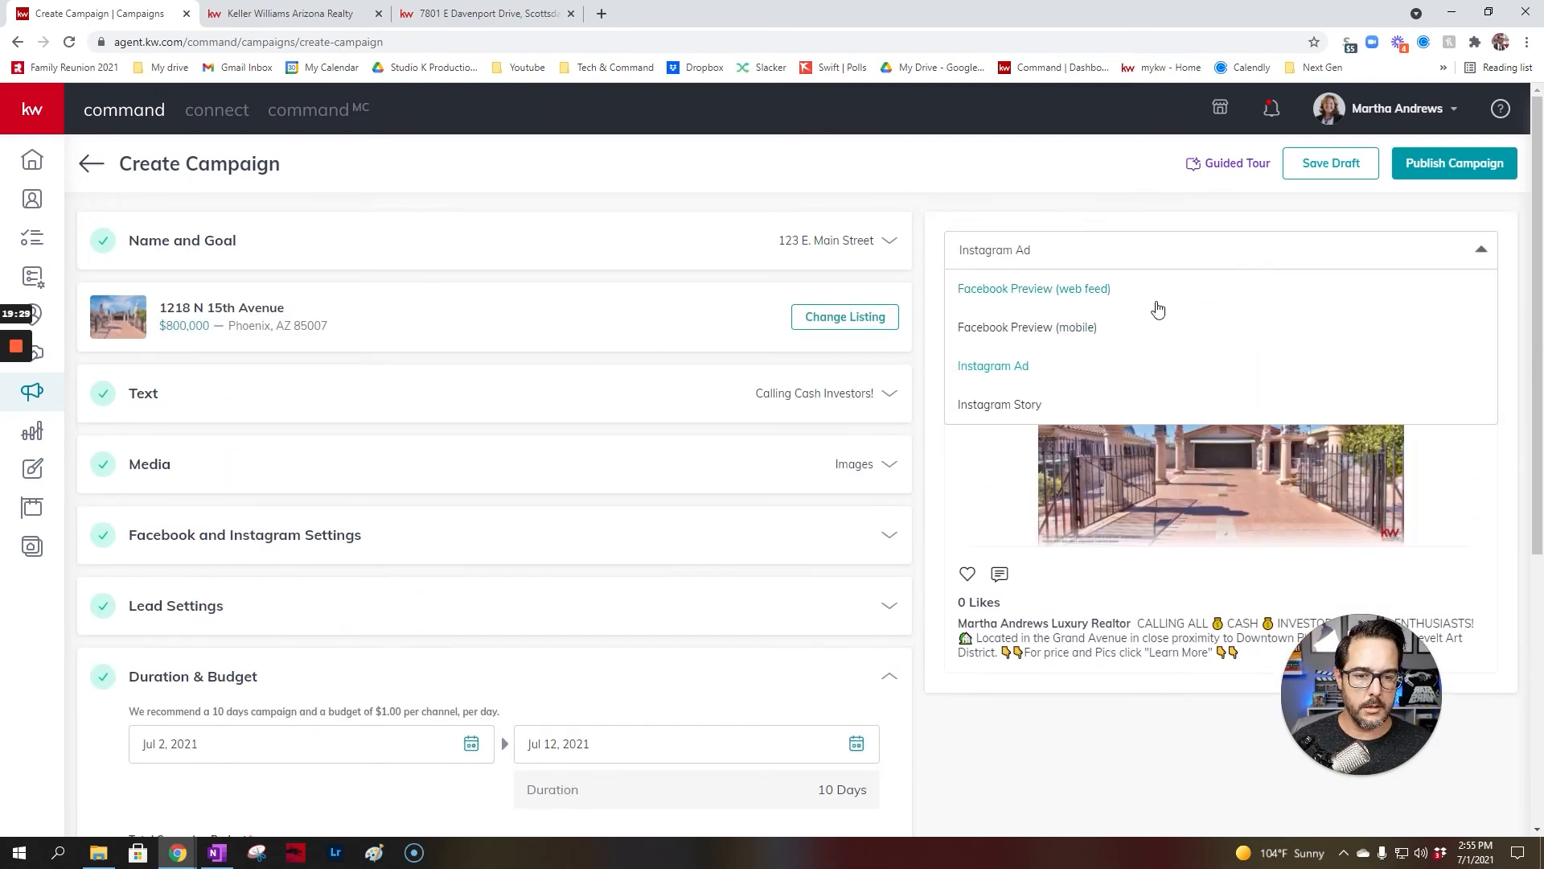
click(1155, 289)
Step: Leave the campaign editor without saving or publishing the campaign and return to the list of paid ads
scroll(1155, 499, down, 2)
scroll(1157, 513, down, 4)
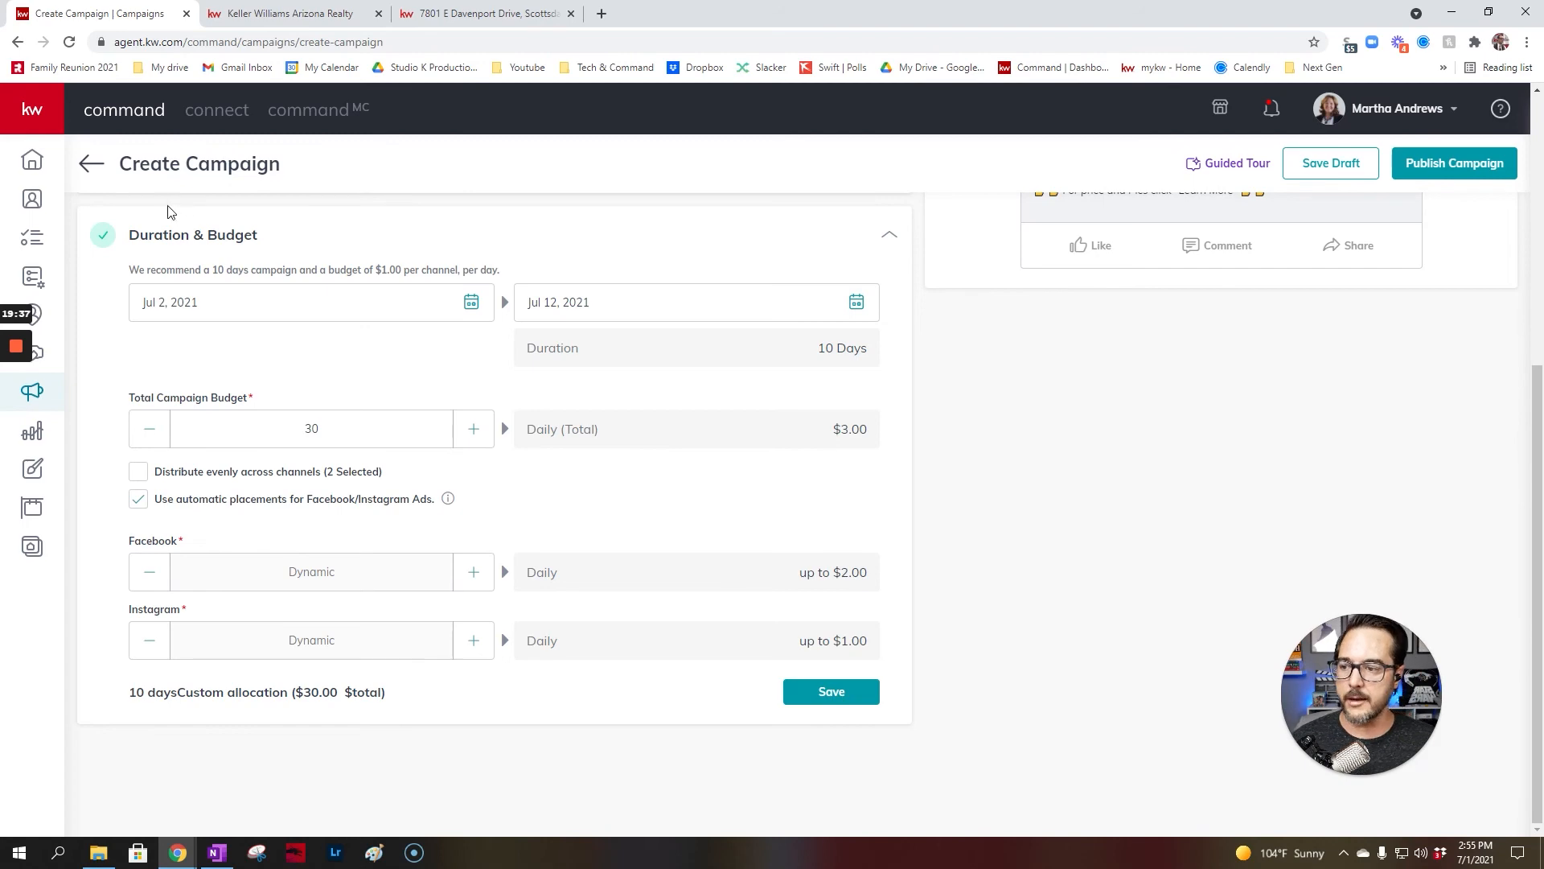
click(87, 163)
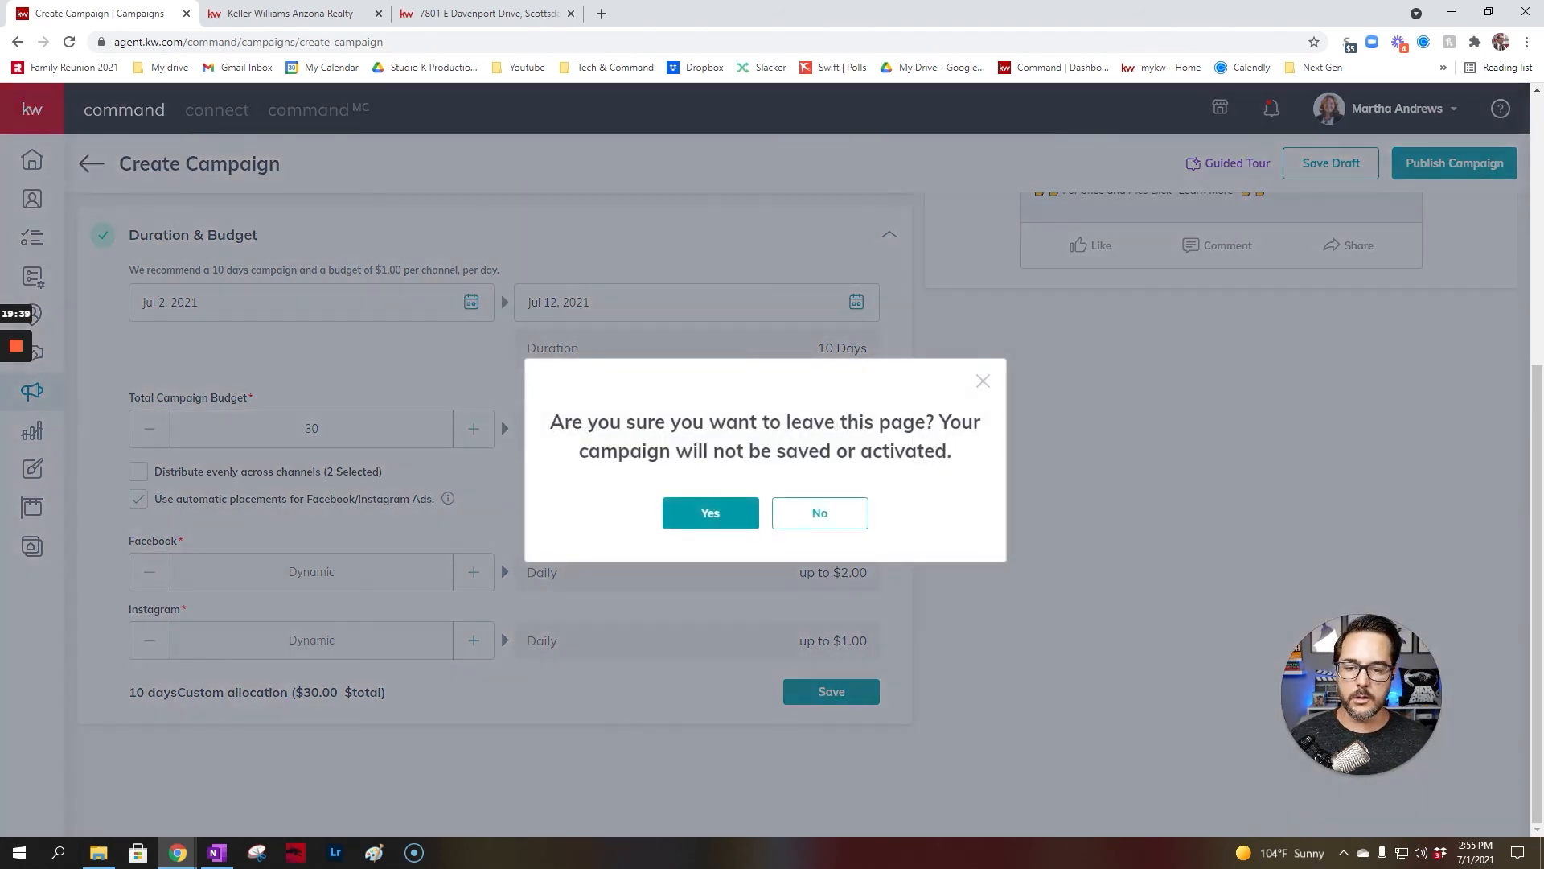
click(708, 513)
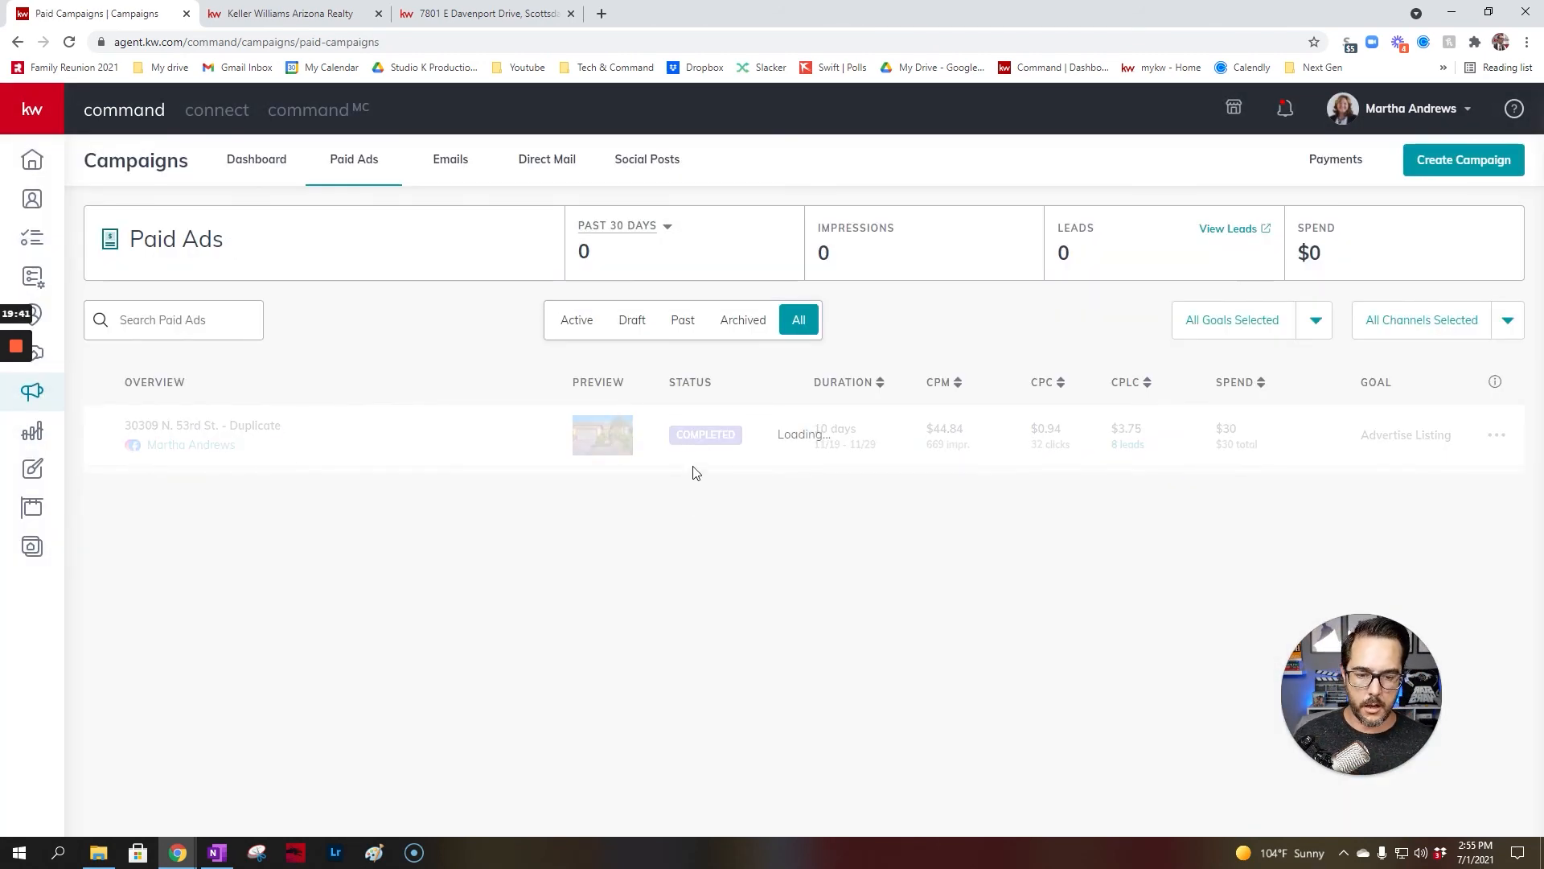
Step: Examine the leads, cost per click, cost per lead and spend of the past paid ad campaigns
drag(1380, 648, 0, 700)
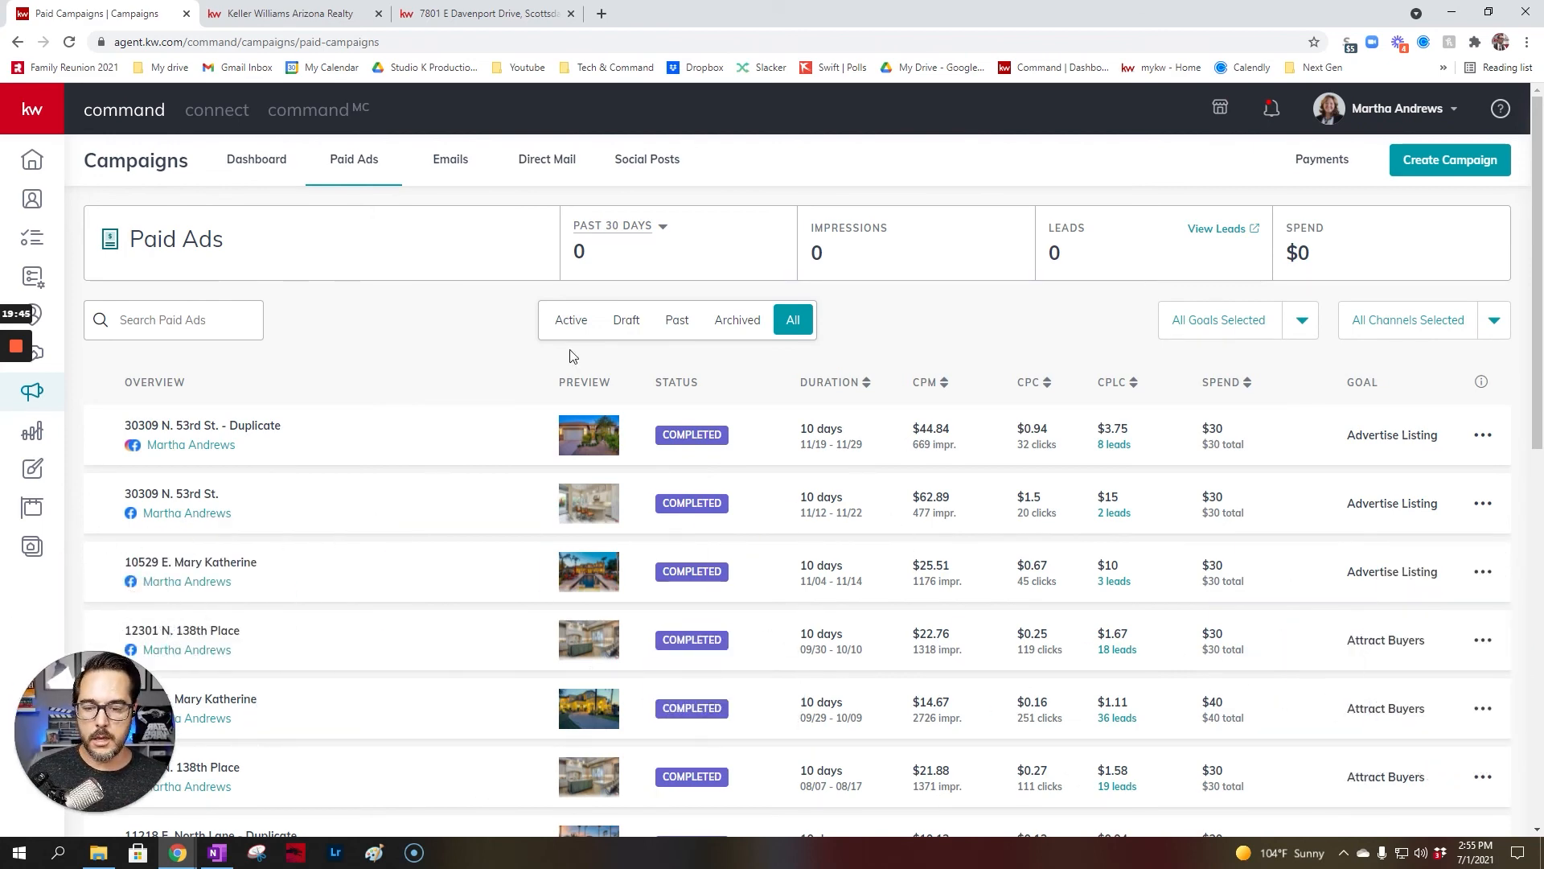
scroll(986, 558, down, 4)
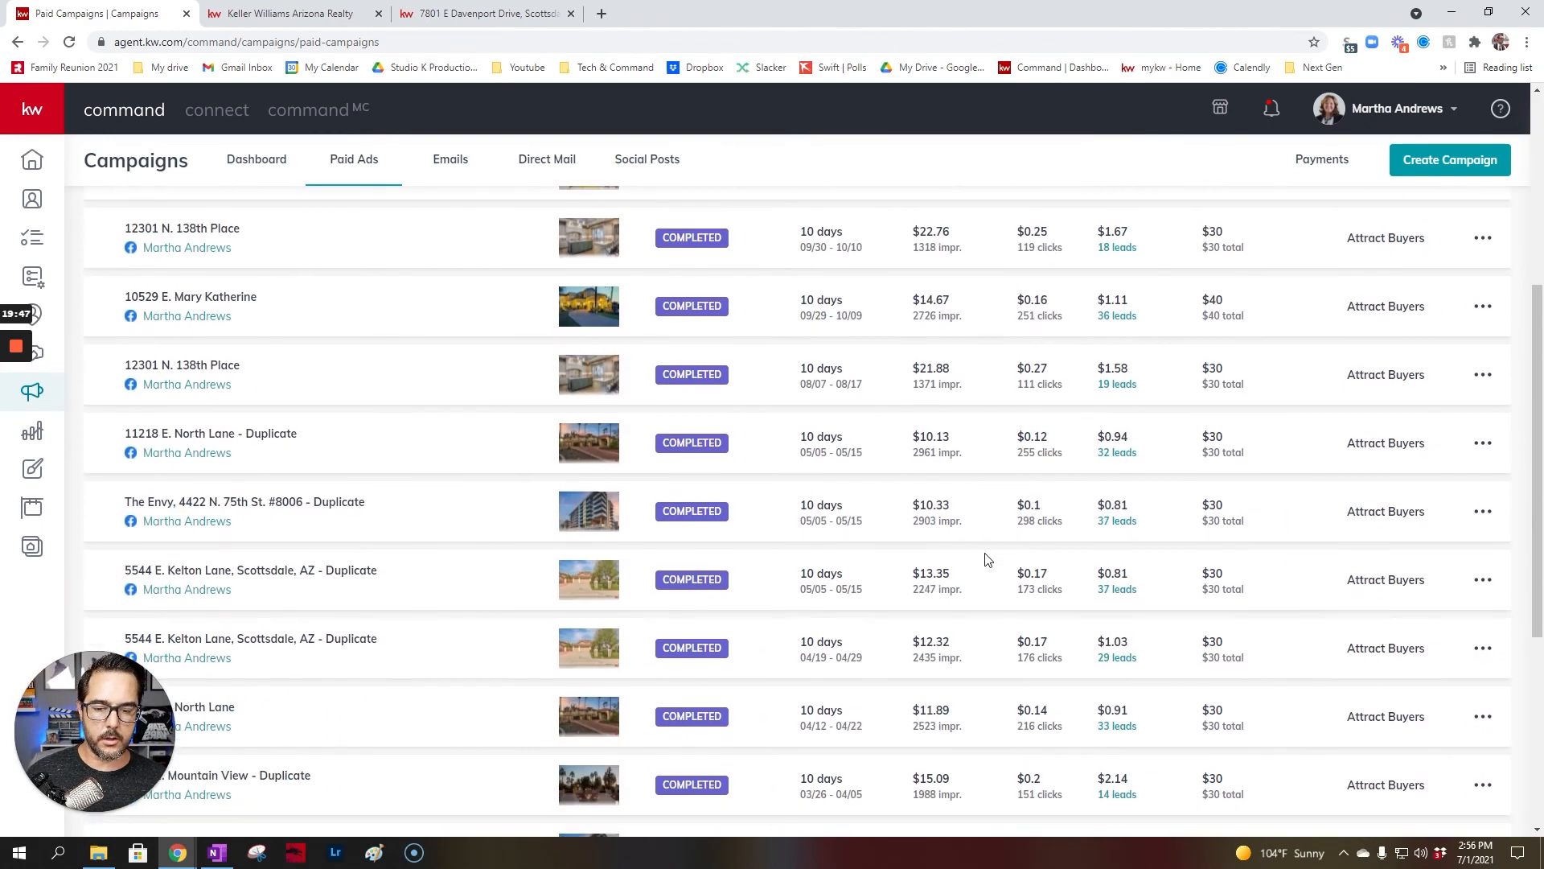
scroll(984, 558, up, 4)
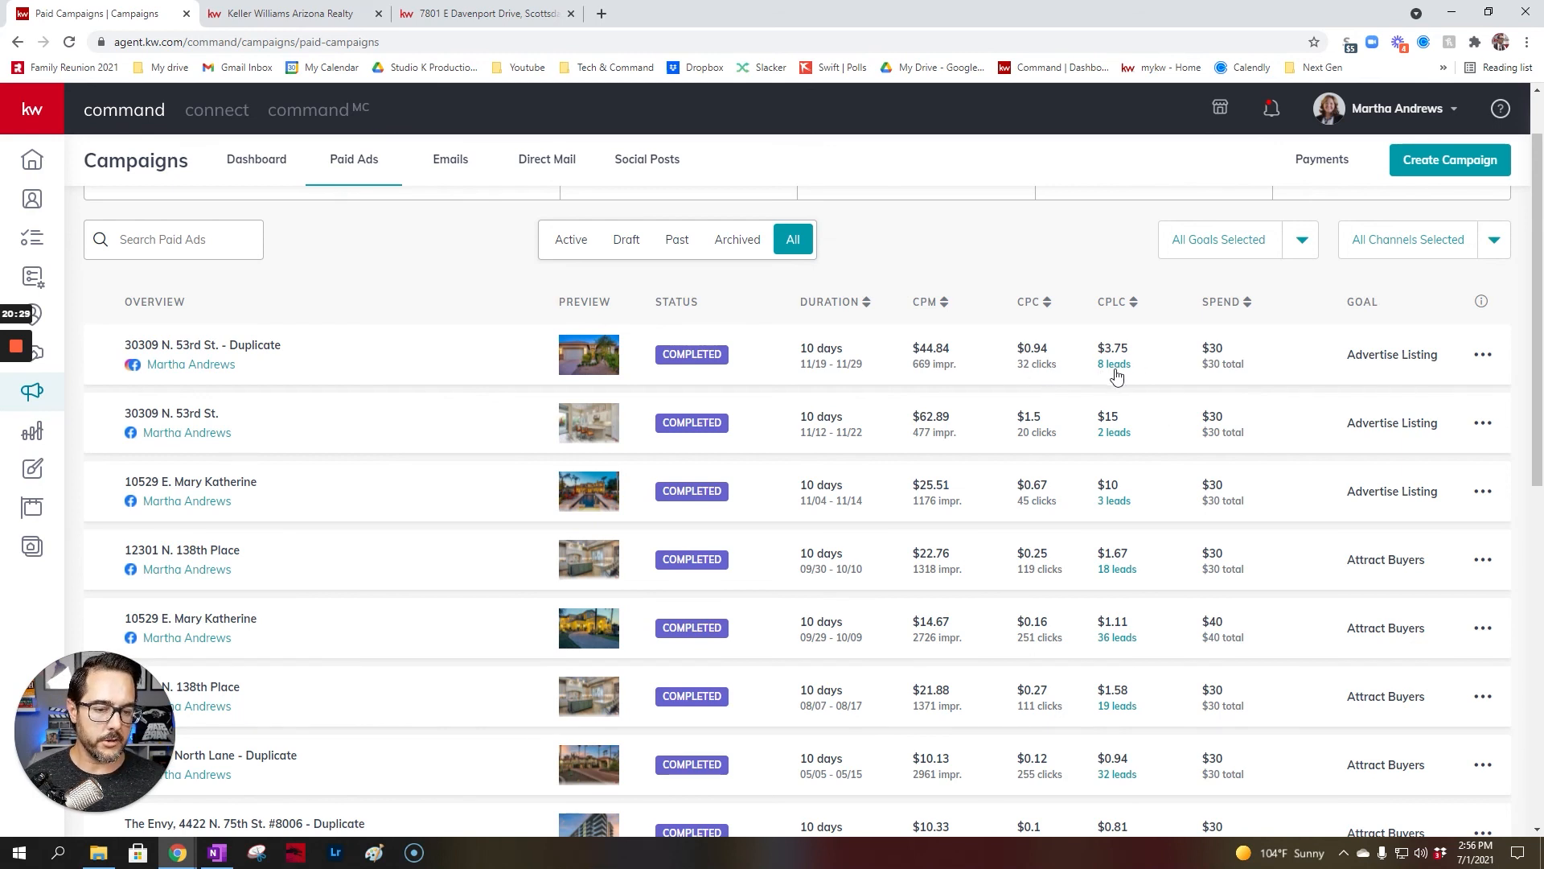
scroll(1118, 374, up, 1)
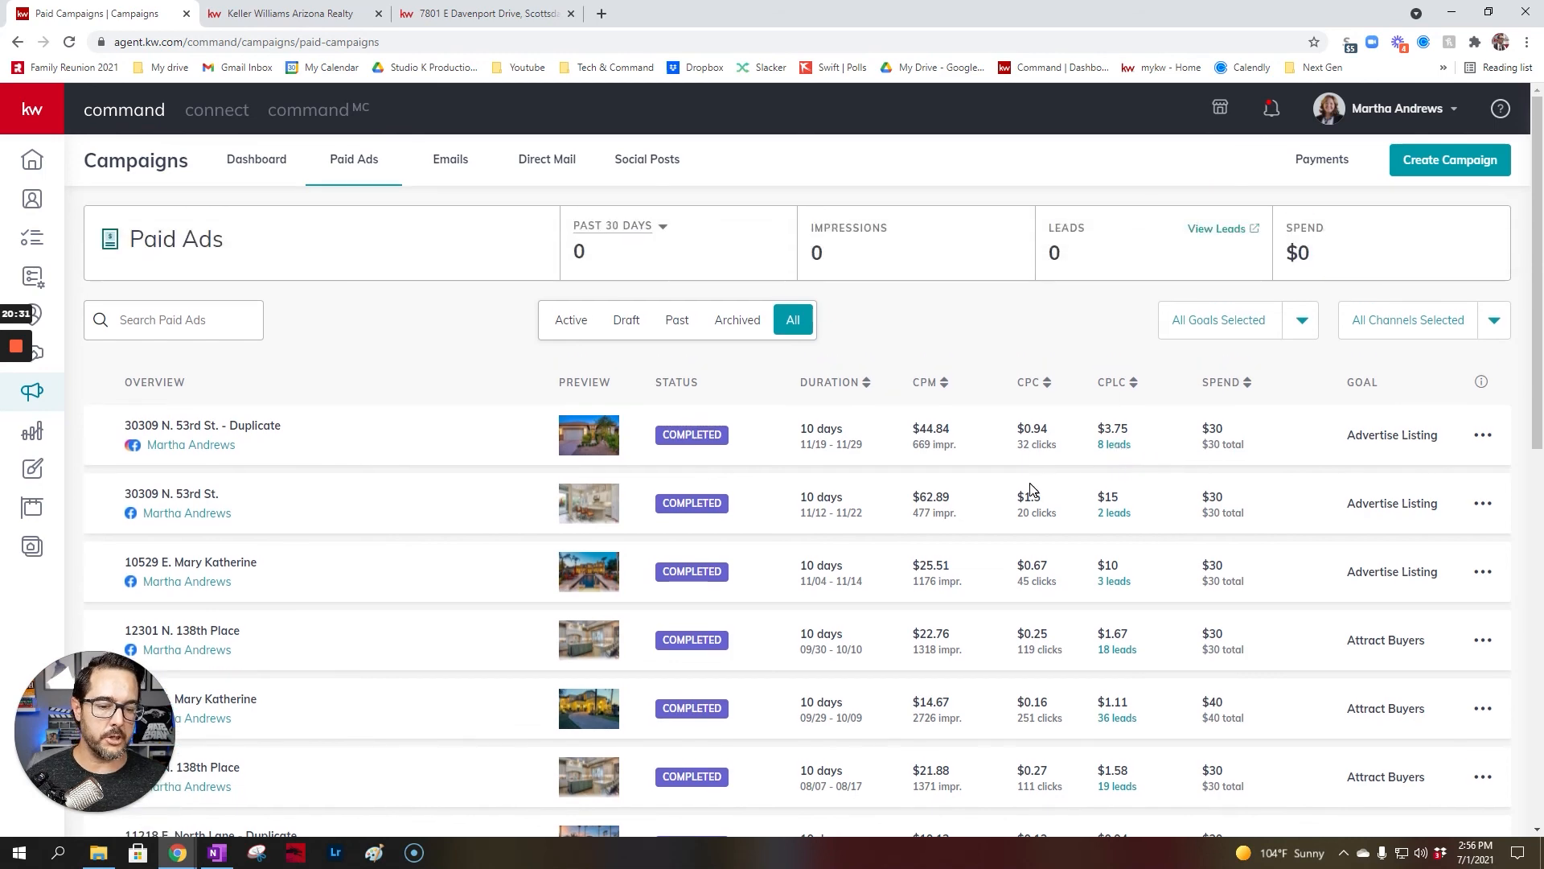
scroll(1082, 488, down, 9)
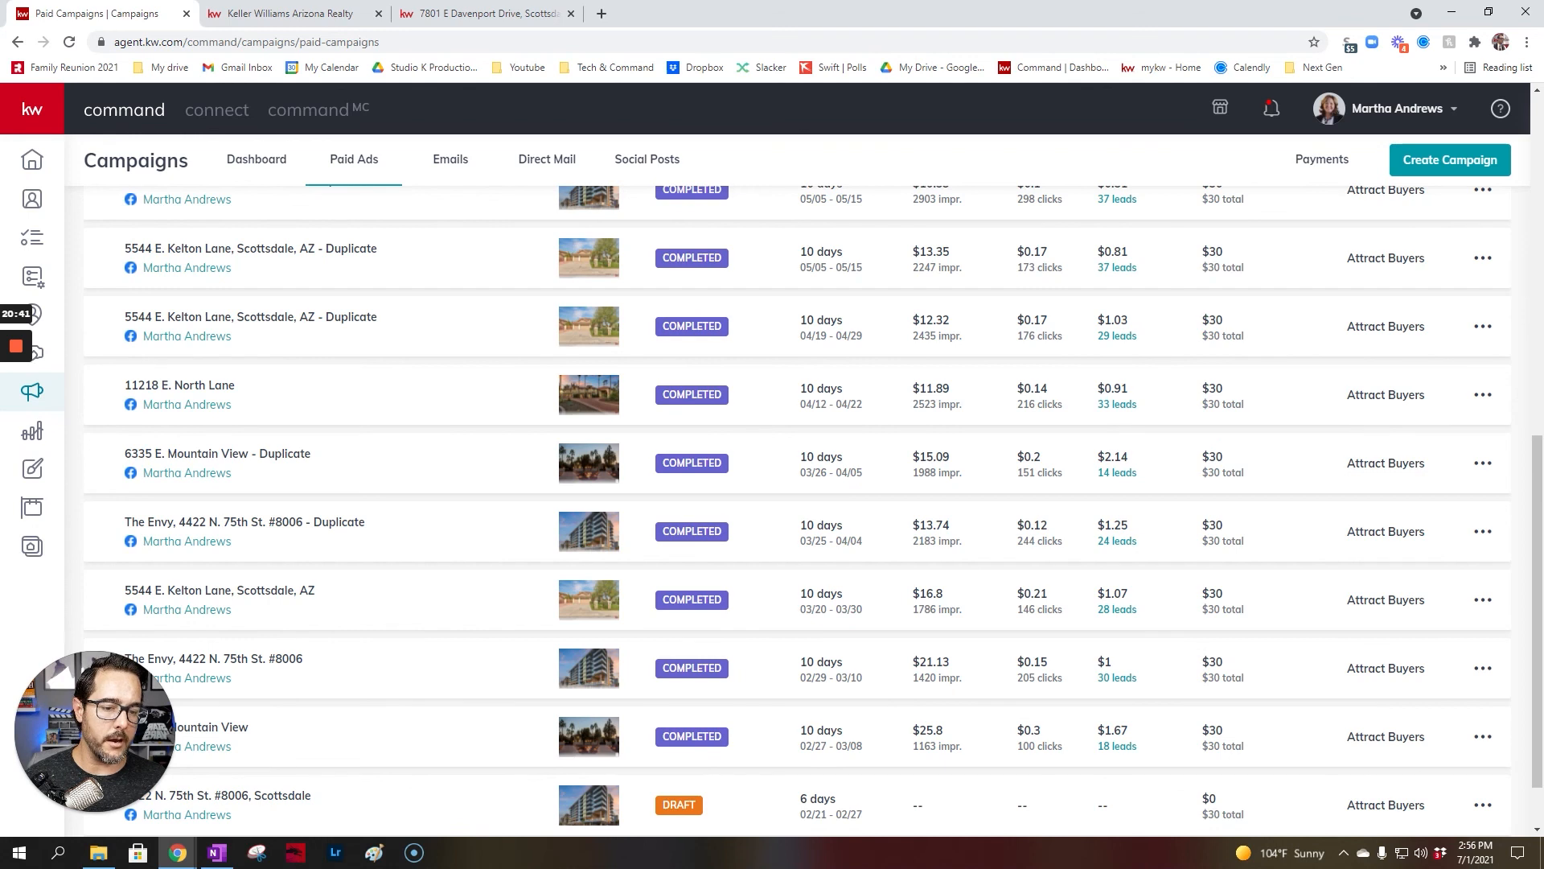
Step: Compare the cost per lead of the past paid ads and open the leads of the Advertise Listing campaign that ran 11/19 - 11/29
scroll(1102, 483, down, 2)
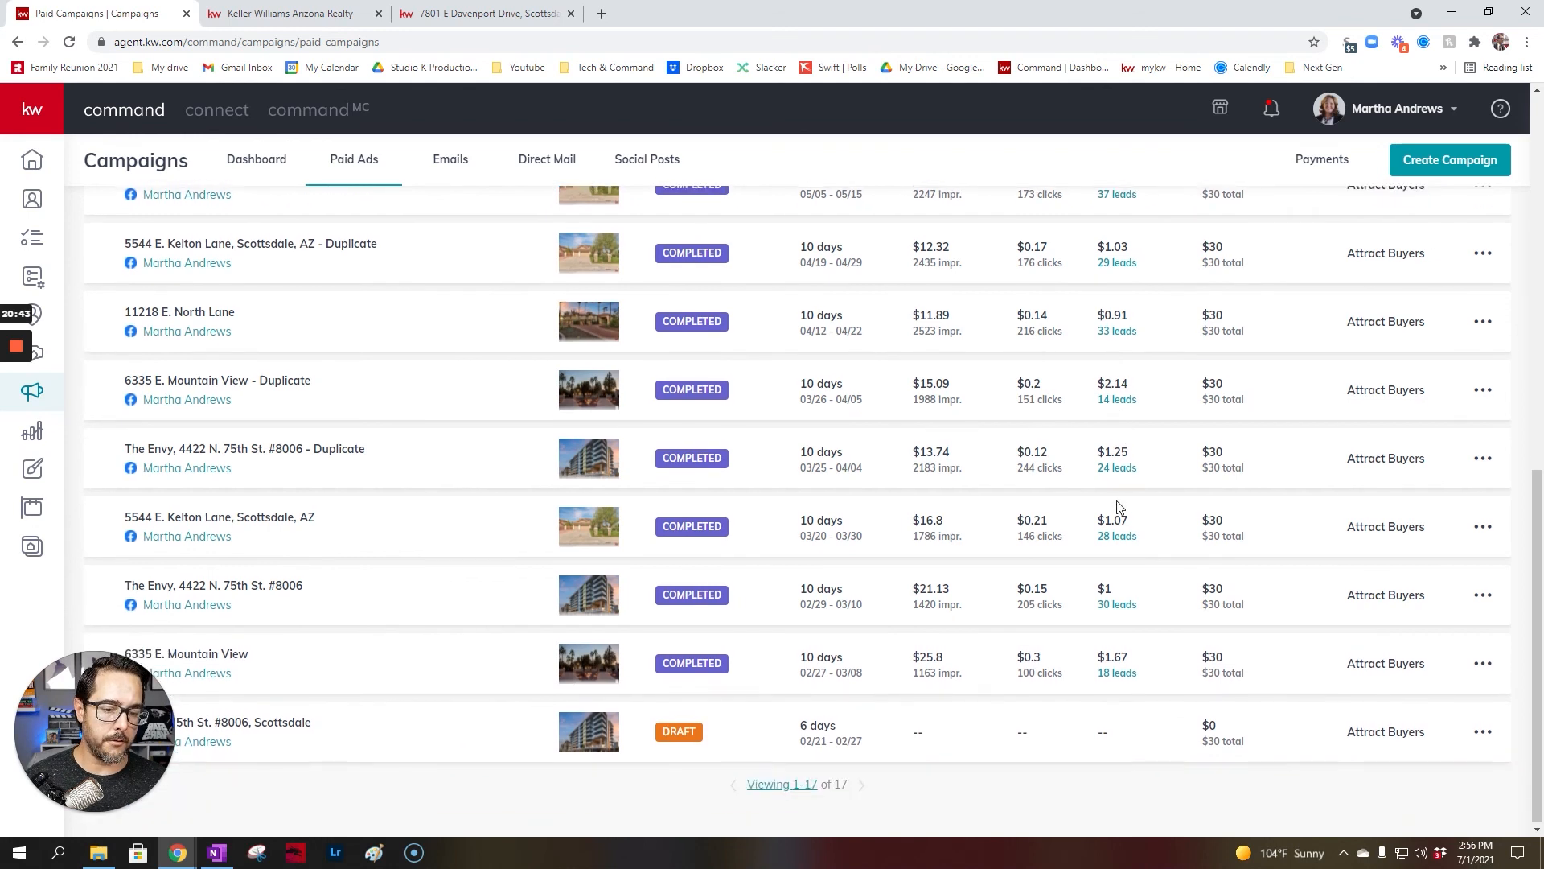
scroll(1118, 531, up, 3)
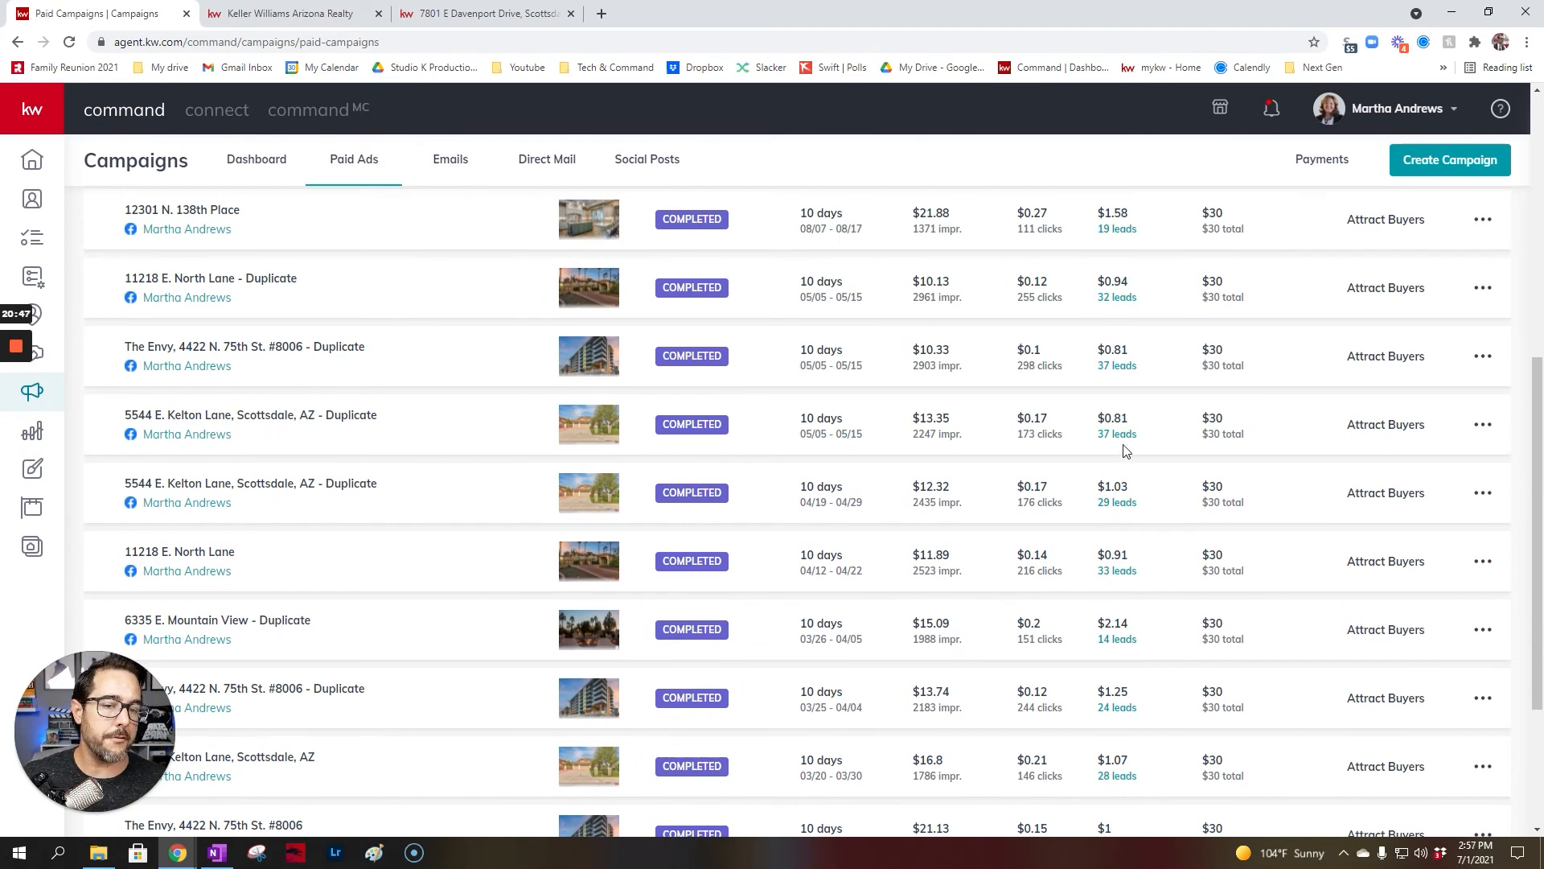
scroll(1123, 450, up, 3)
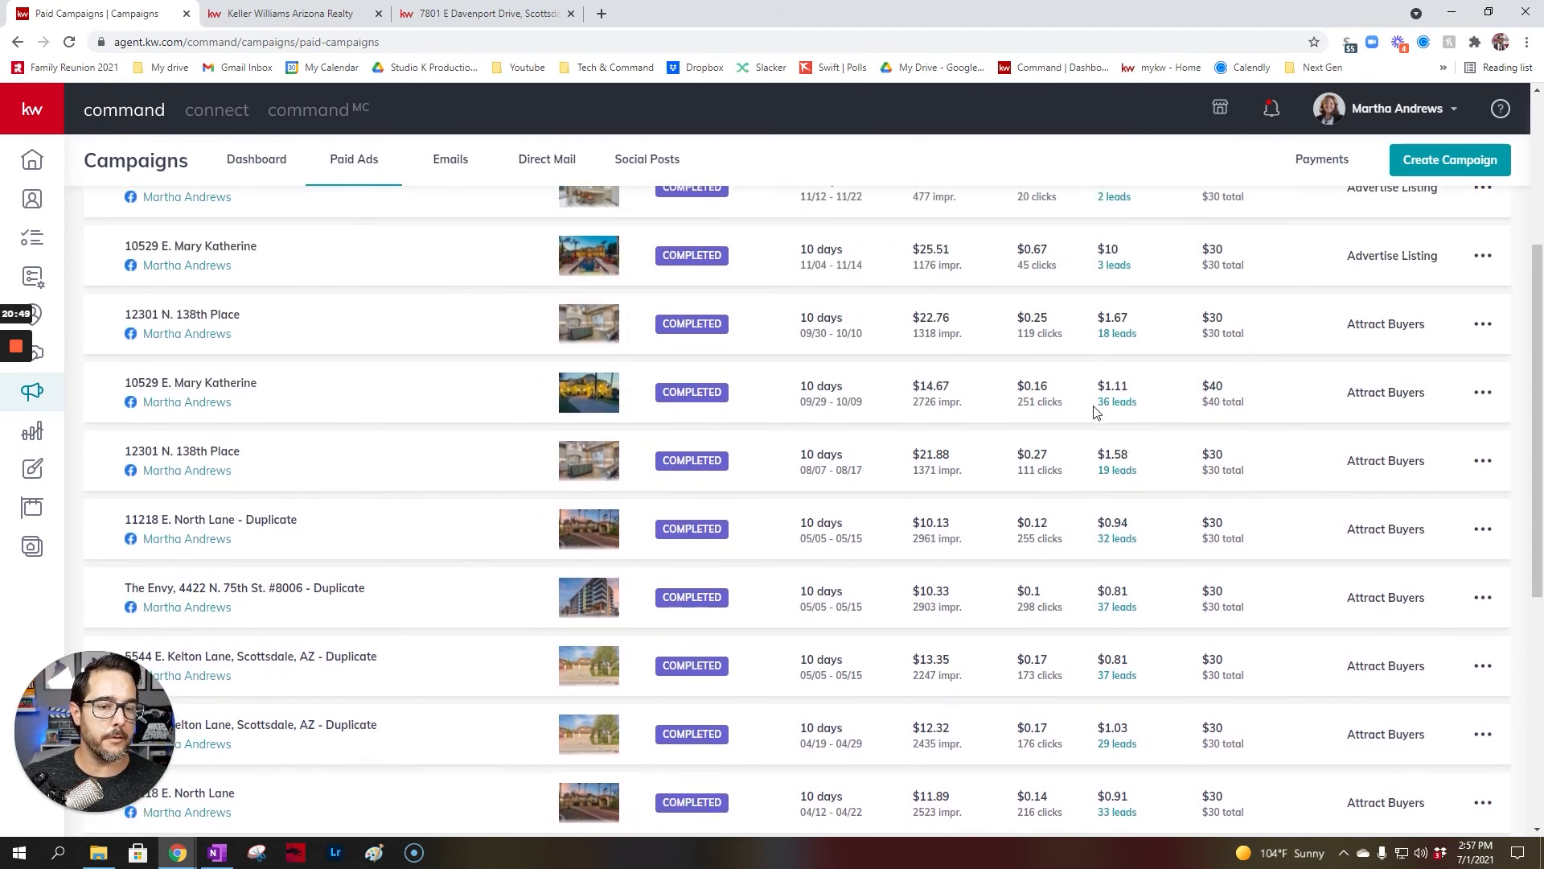
scroll(1097, 414, up, 1)
scroll(1133, 544, up, 3)
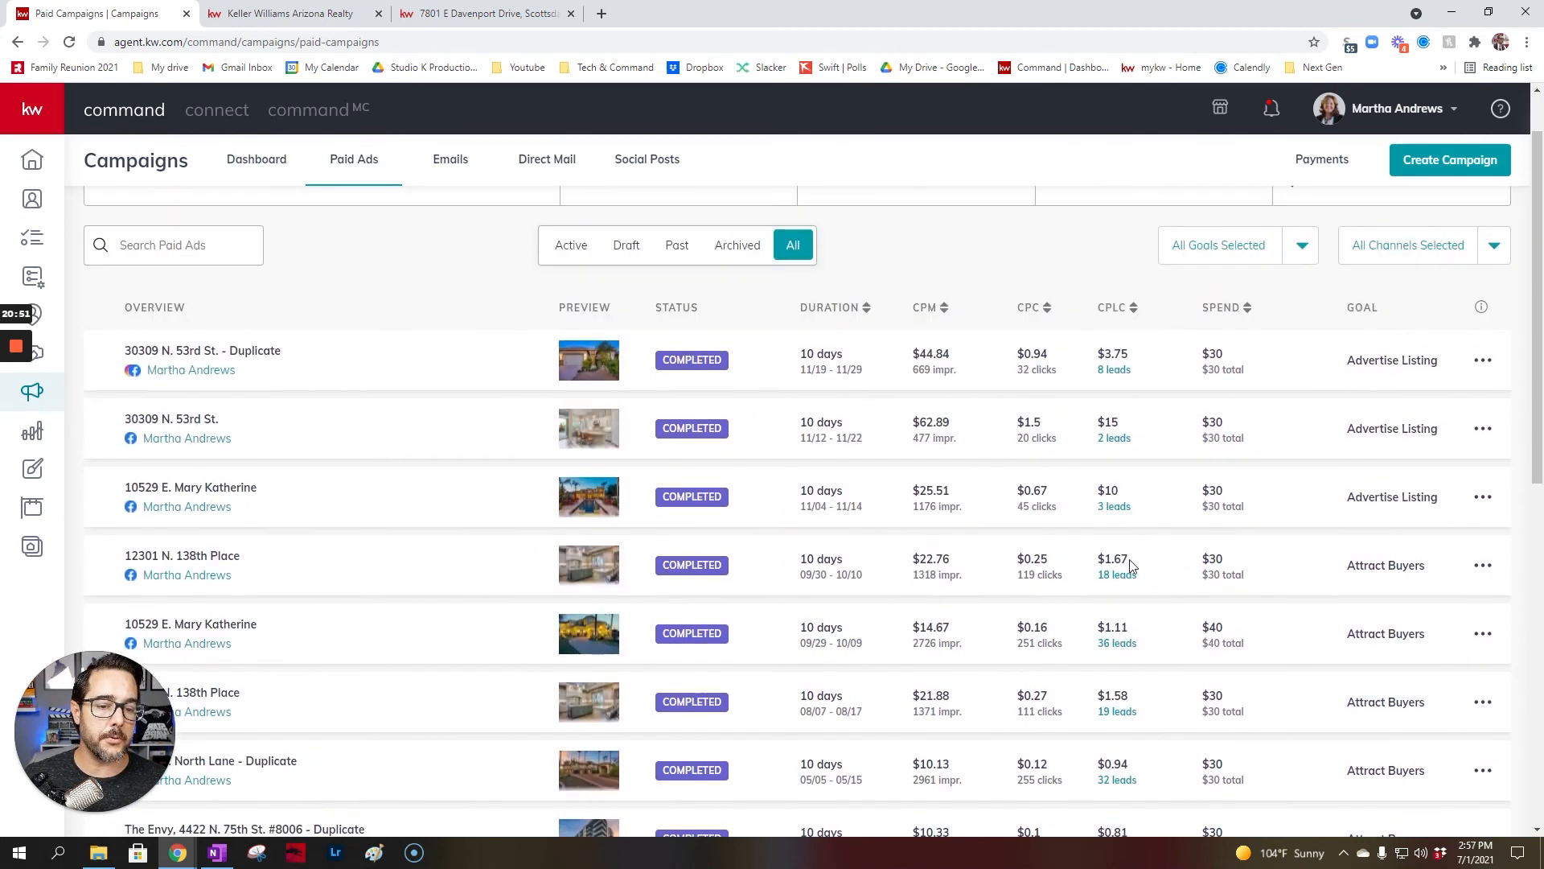
scroll(1112, 578, down, 2)
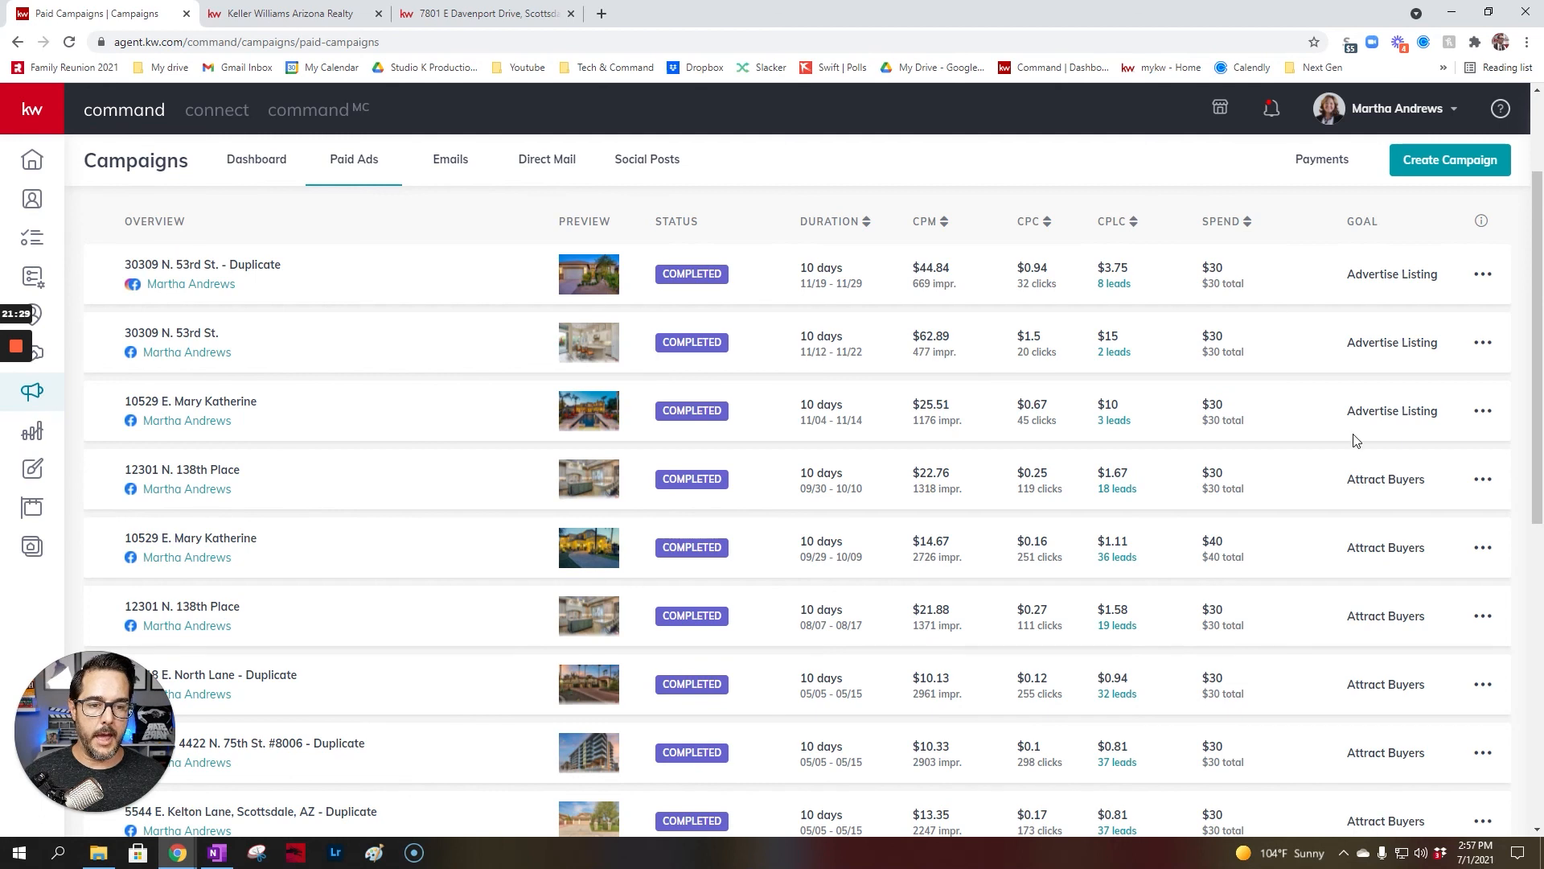
click(1115, 284)
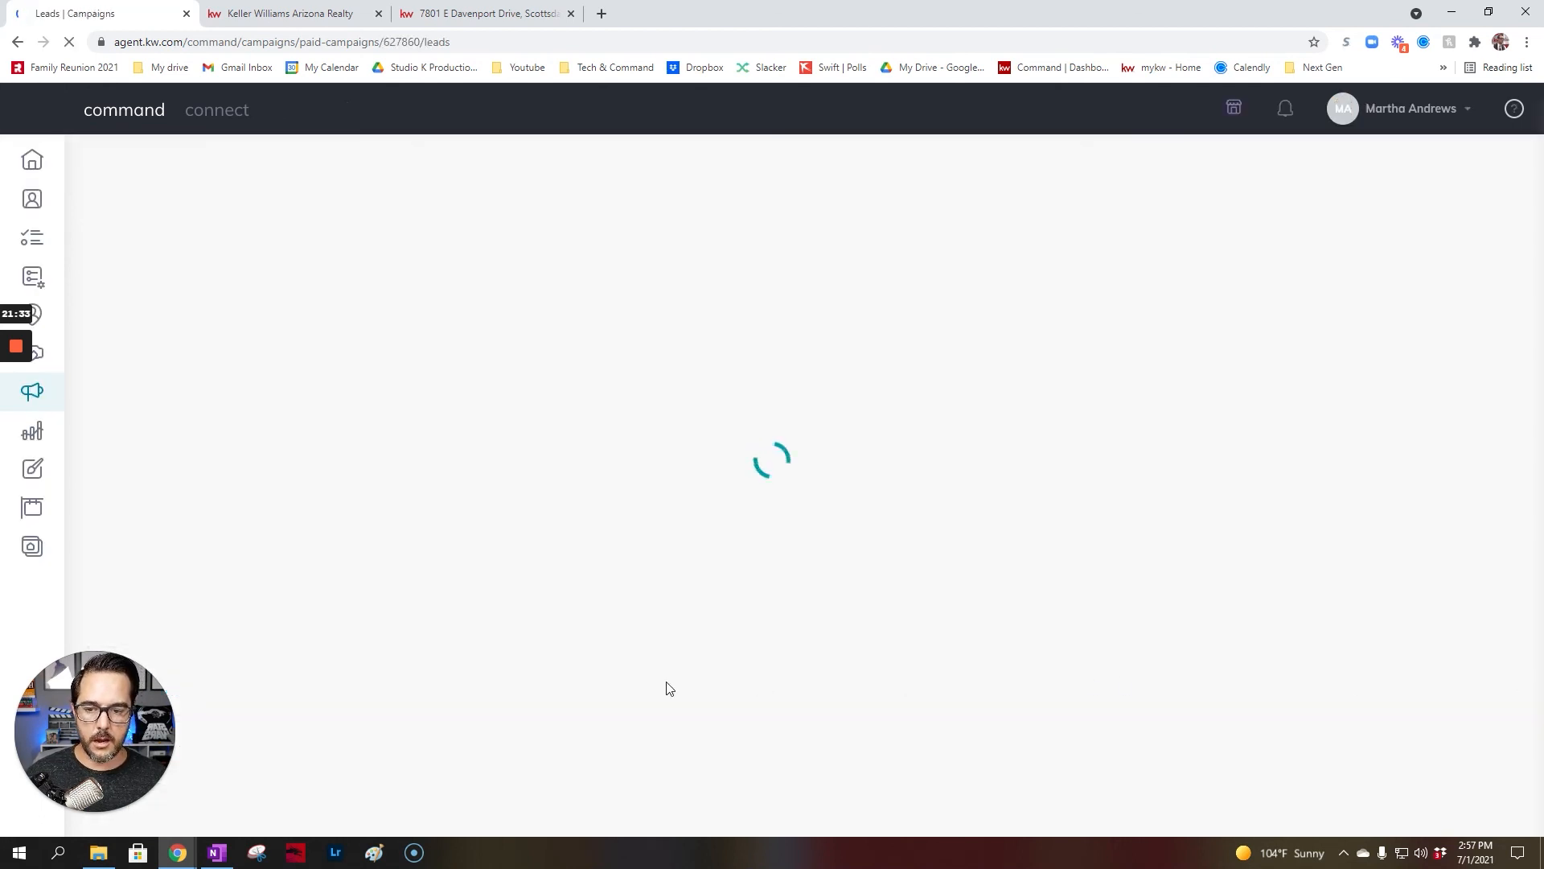